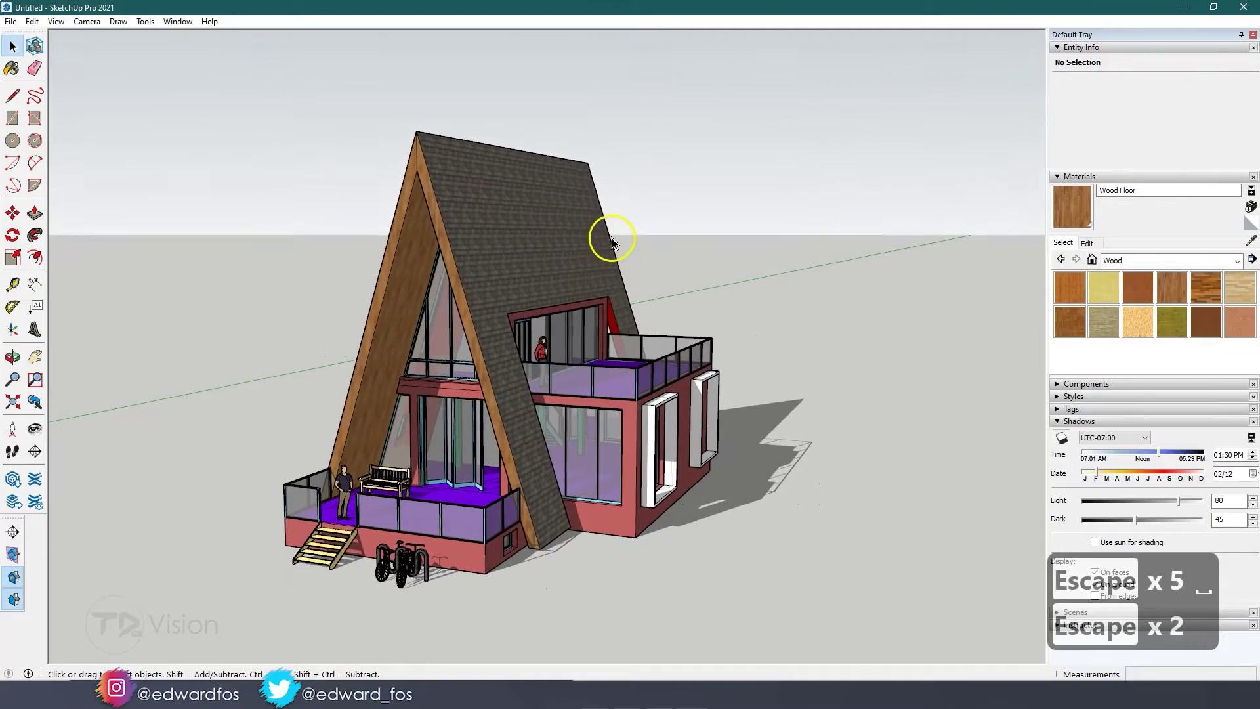
{"action": "middle_click_drag", "start_coordinate": [386, 367], "coordinate": [327, 302]}
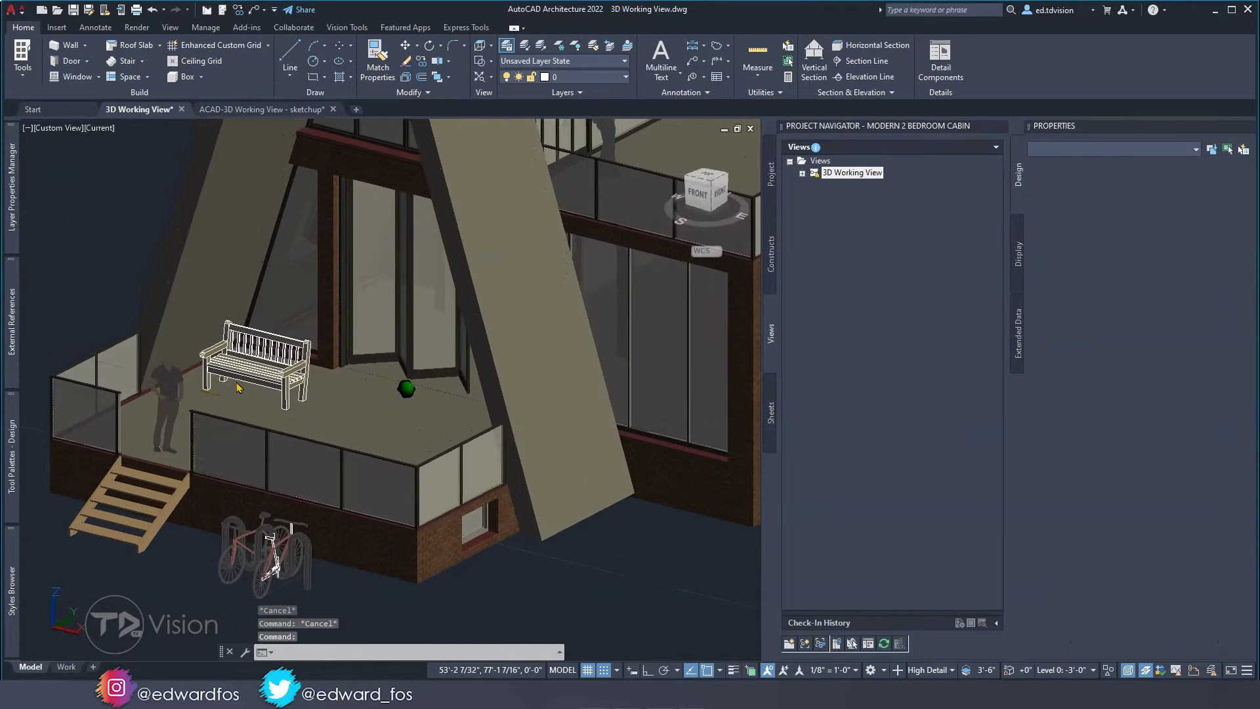
{"action": "scroll", "coordinate": [237, 387], "scroll_direction": "down", "scroll_amount": 3}
{"action": "middle_click_drag", "start_coordinate": [238, 387], "coordinate": [239, 387], "text": "shift"}
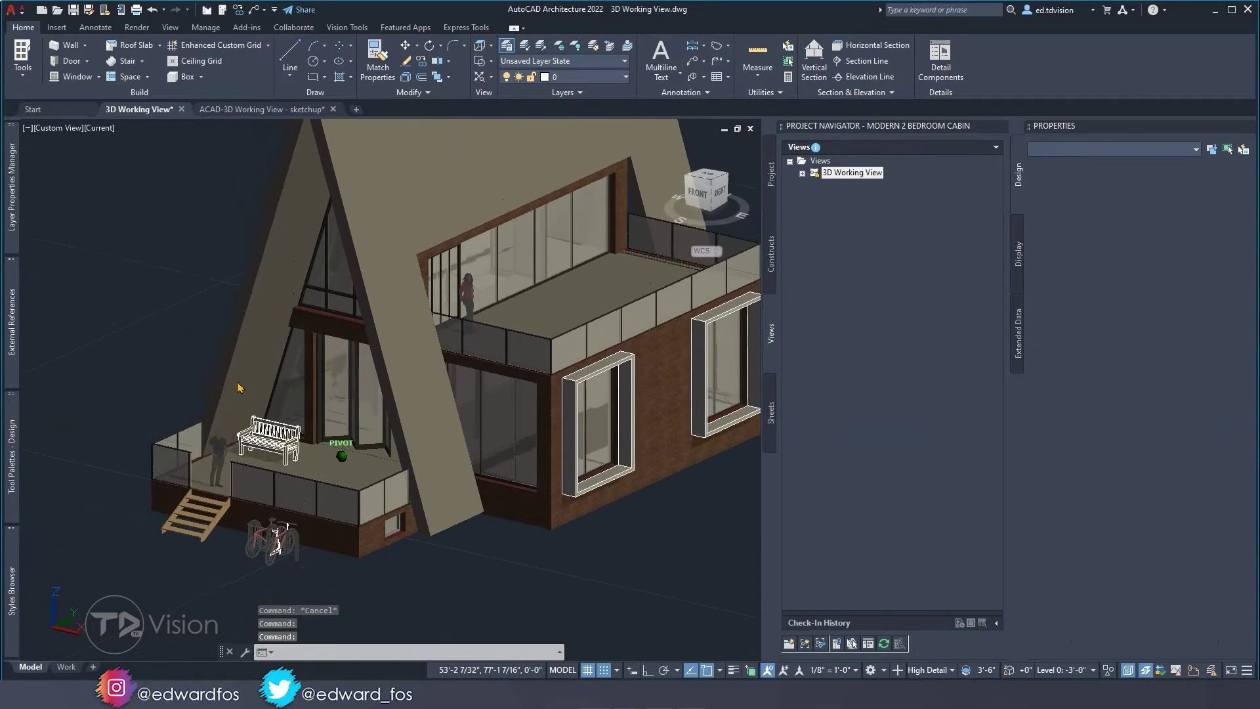
{"action": "scroll", "coordinate": [374, 318], "scroll_direction": "down", "scroll_amount": 3}
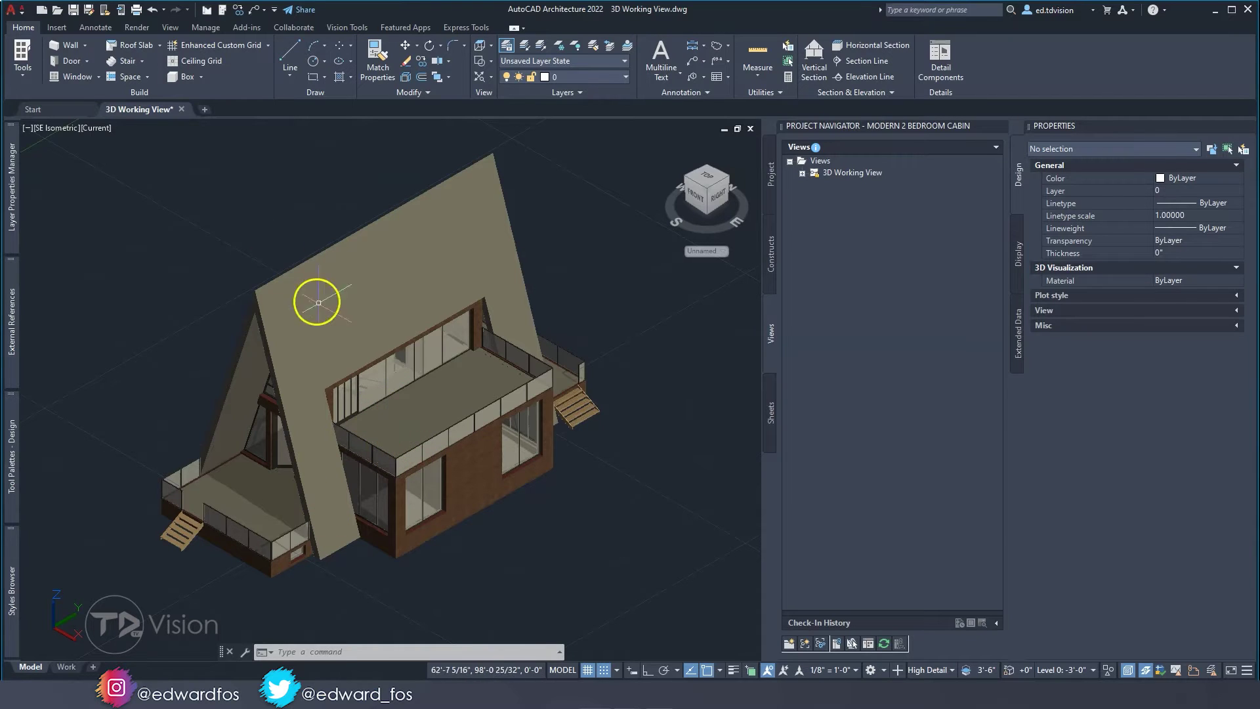
Step: Check the cabin model in the Top view and return to the SE Isometric view
{"action": "left_click", "coordinate": [60, 128]}
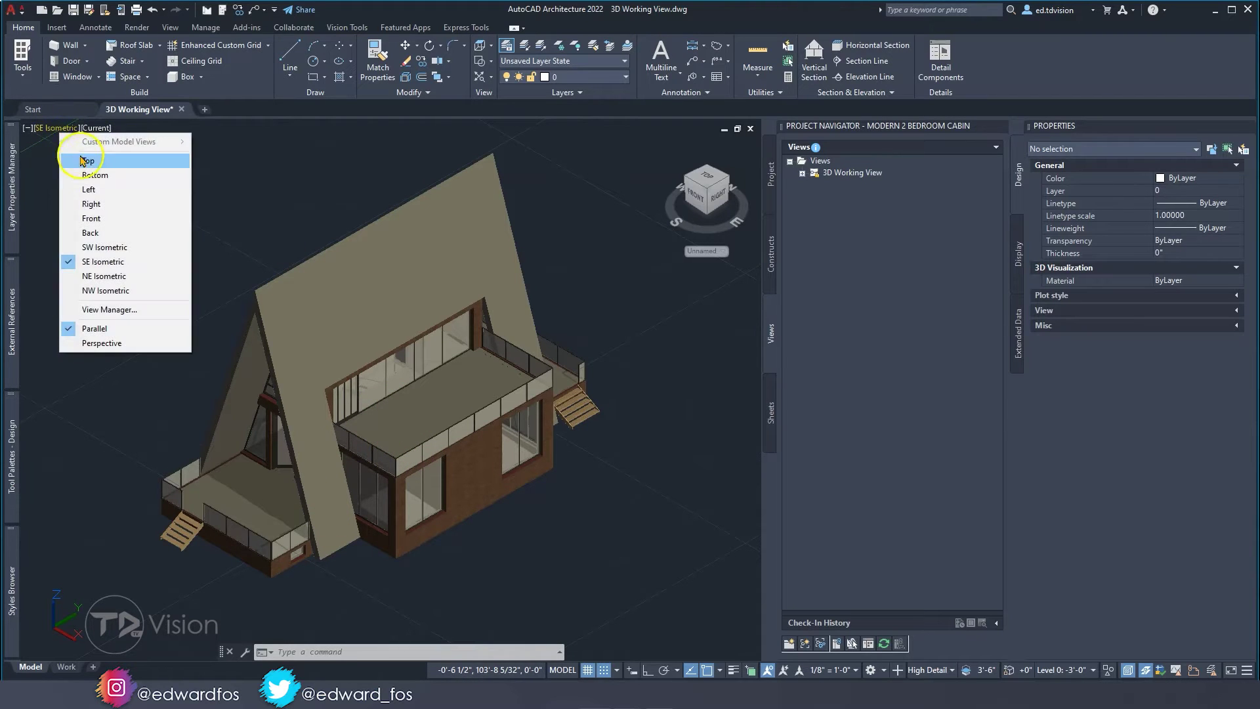
{"action": "left_click", "coordinate": [75, 159]}
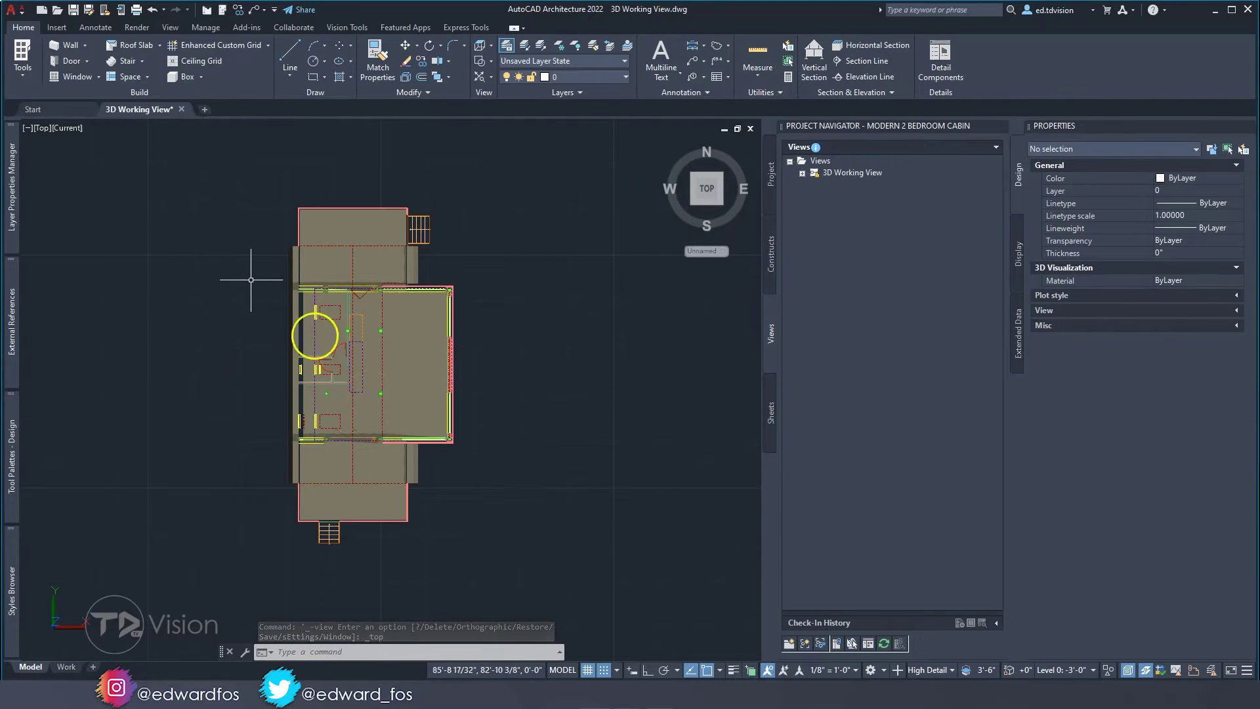
{"action": "left_click", "coordinate": [40, 129]}
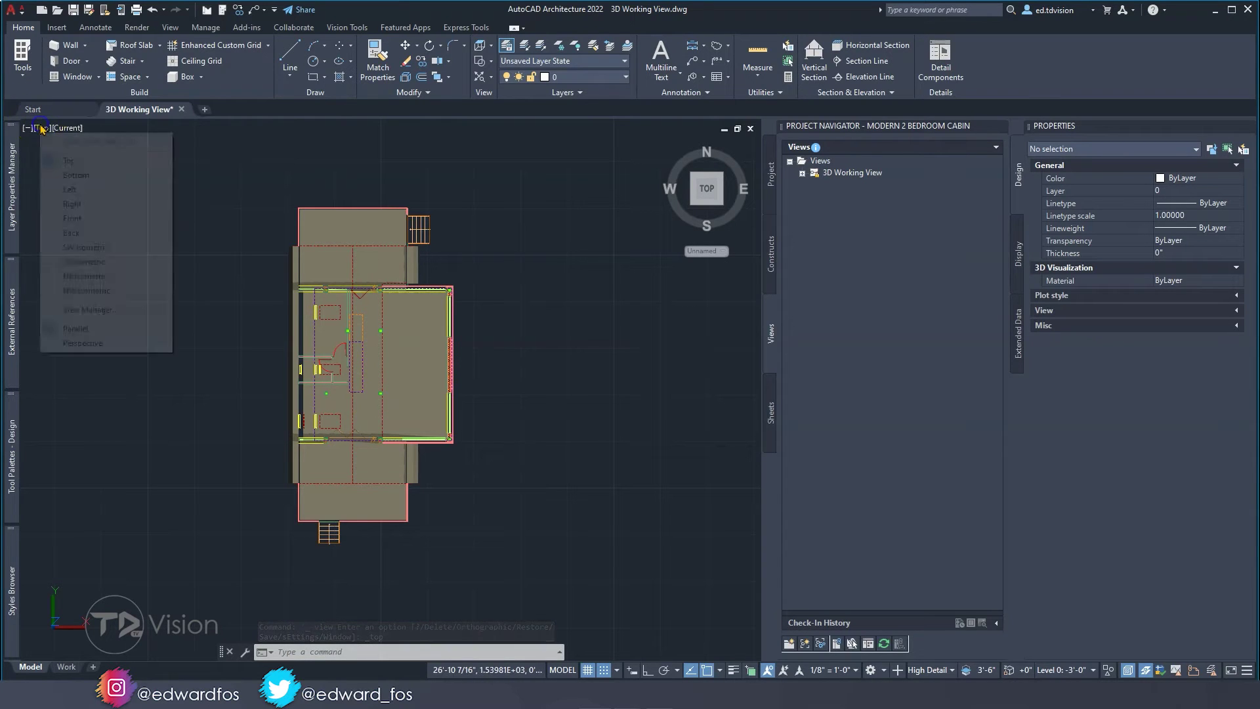
{"action": "left_click", "coordinate": [85, 261]}
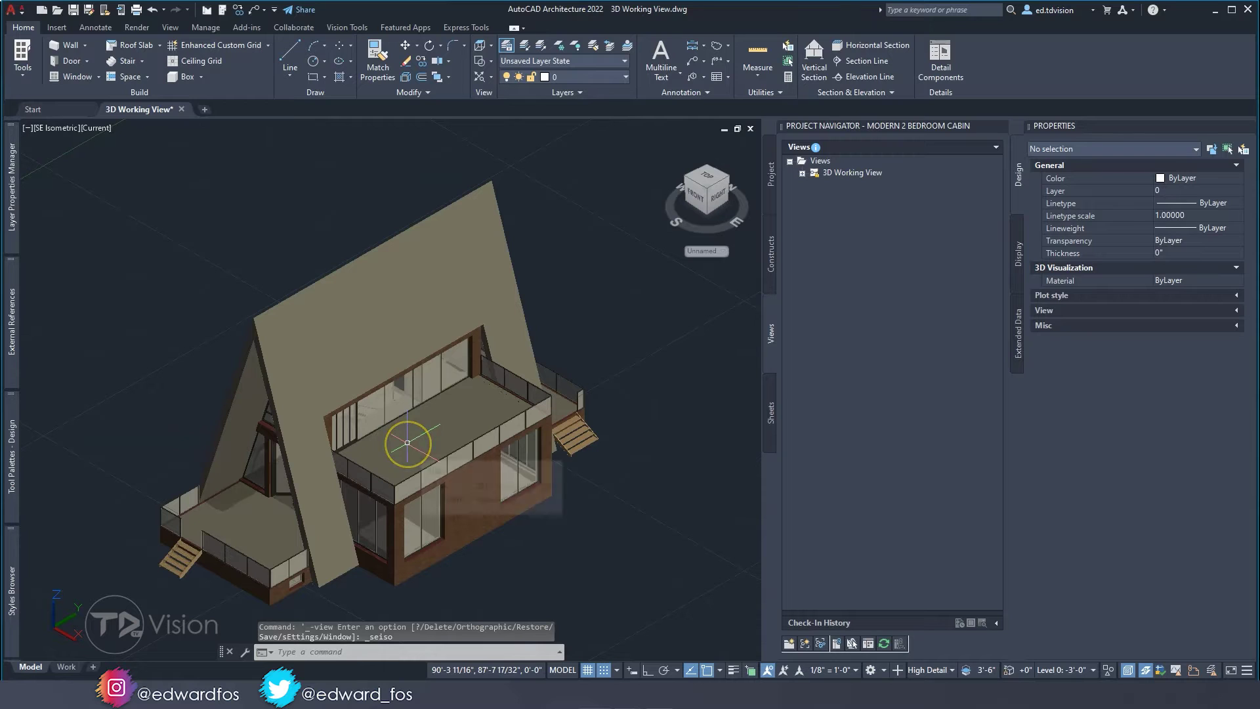
{"action": "middle_click_drag", "start_coordinate": [402, 458], "coordinate": [398, 447]}
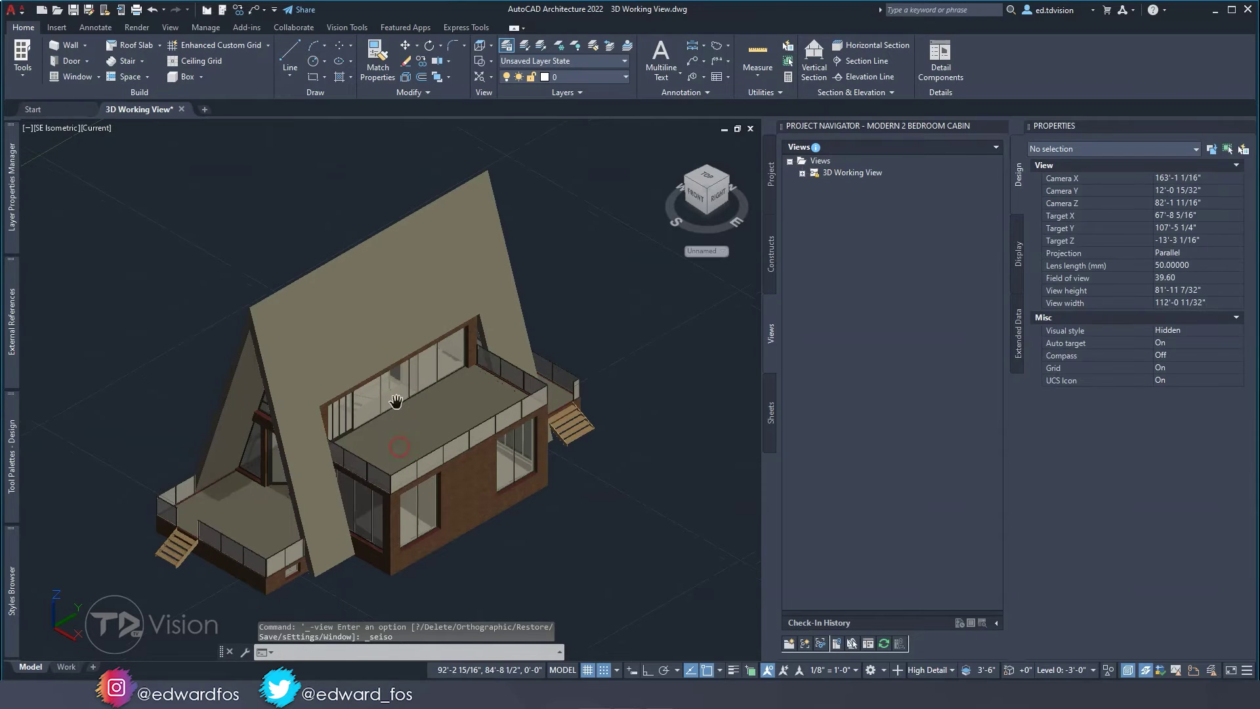
{"action": "left_click", "coordinate": [97, 129]}
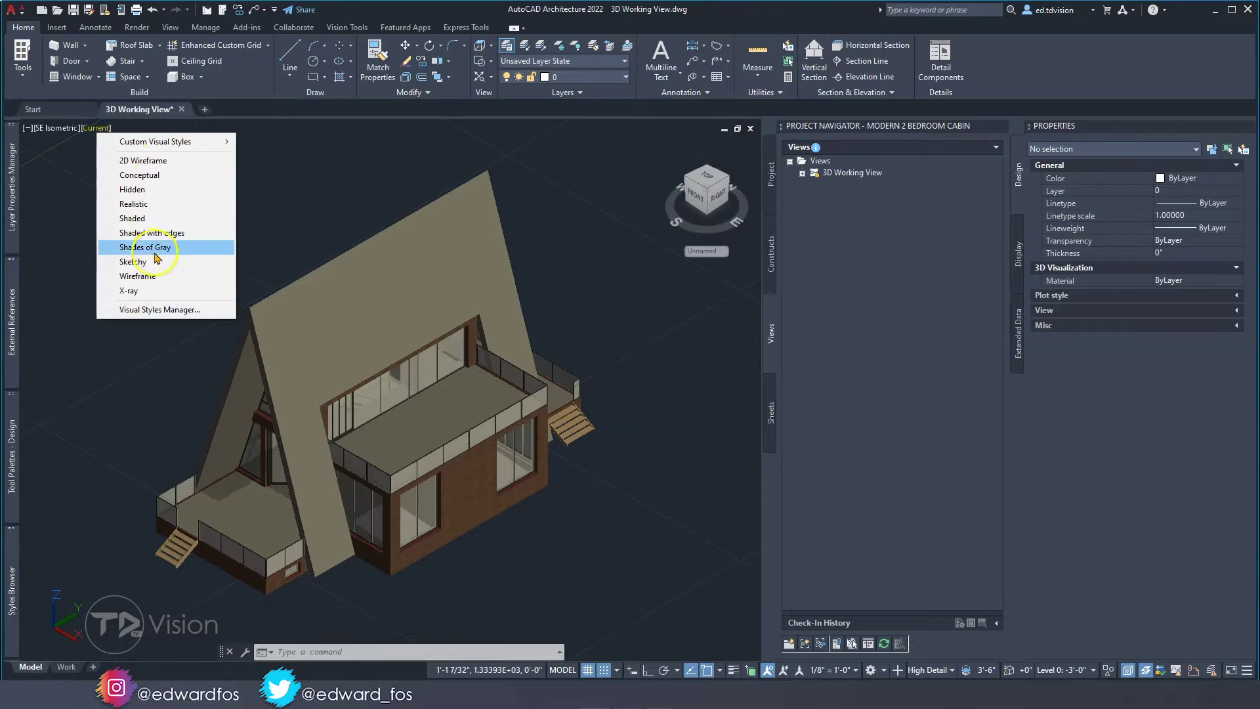
{"action": "left_click", "coordinate": [56, 190]}
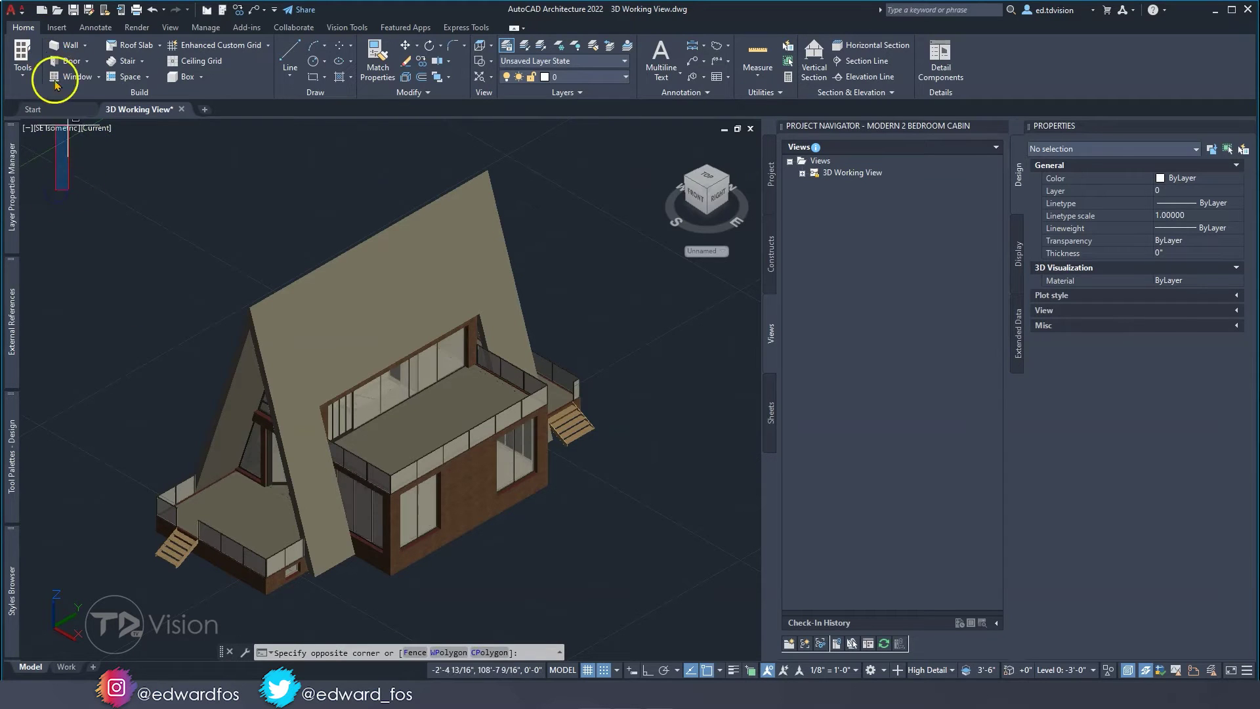
{"action": "key", "text": "Escape"}
Step: Export the drawing in AutoCAD 2018 format to the desktop as ACAD-3D Working View.dwg, replacing the existing file
{"action": "left_click", "coordinate": [16, 10]}
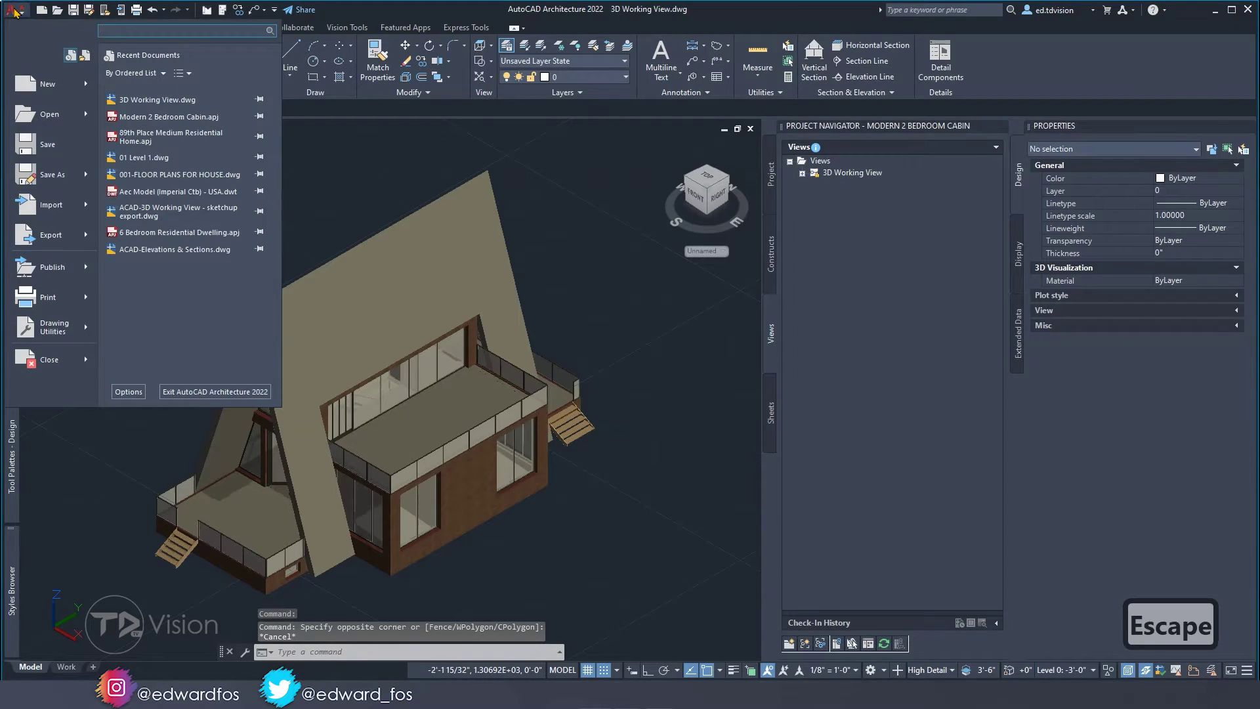
{"action": "left_click", "coordinate": [46, 241]}
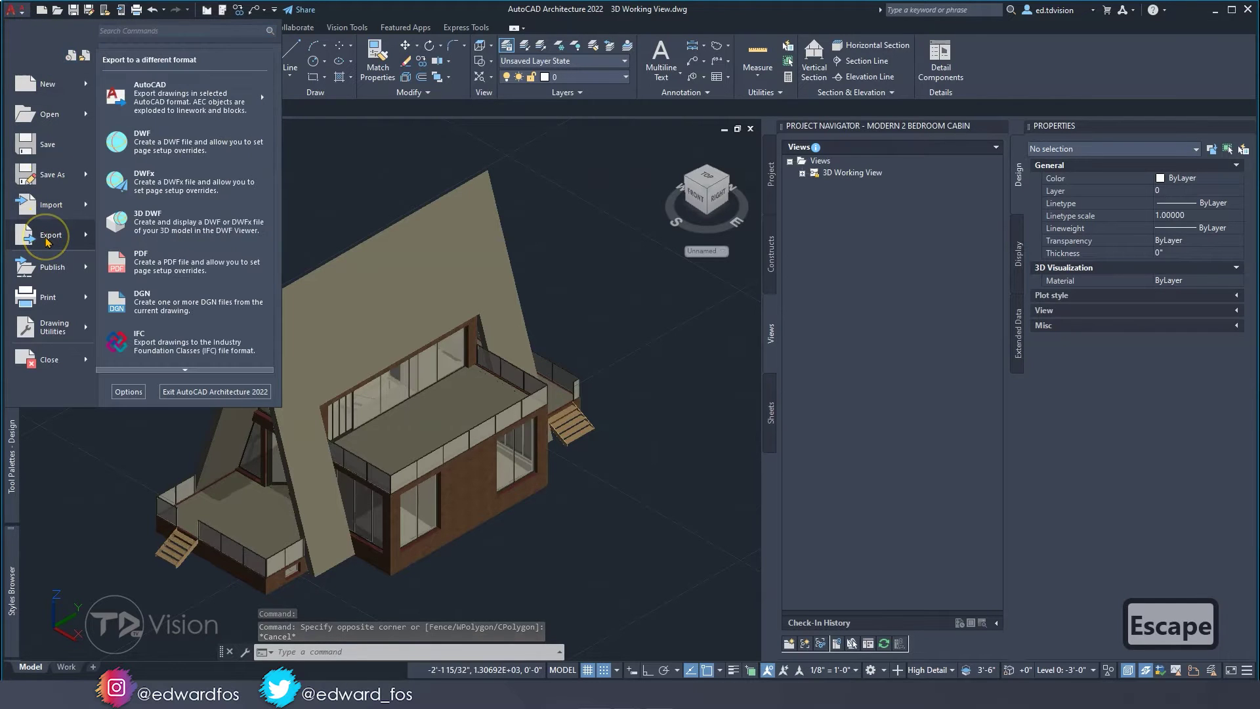
{"action": "left_click", "coordinate": [197, 98]}
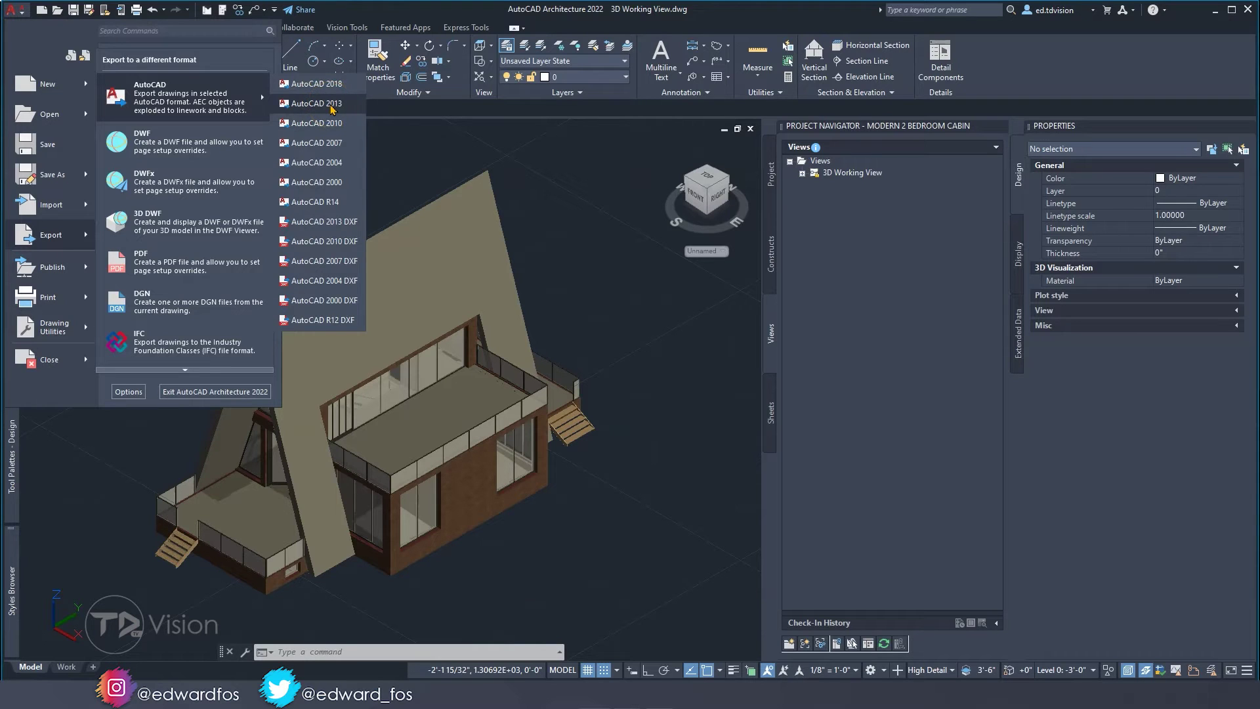
{"action": "left_click", "coordinate": [324, 89]}
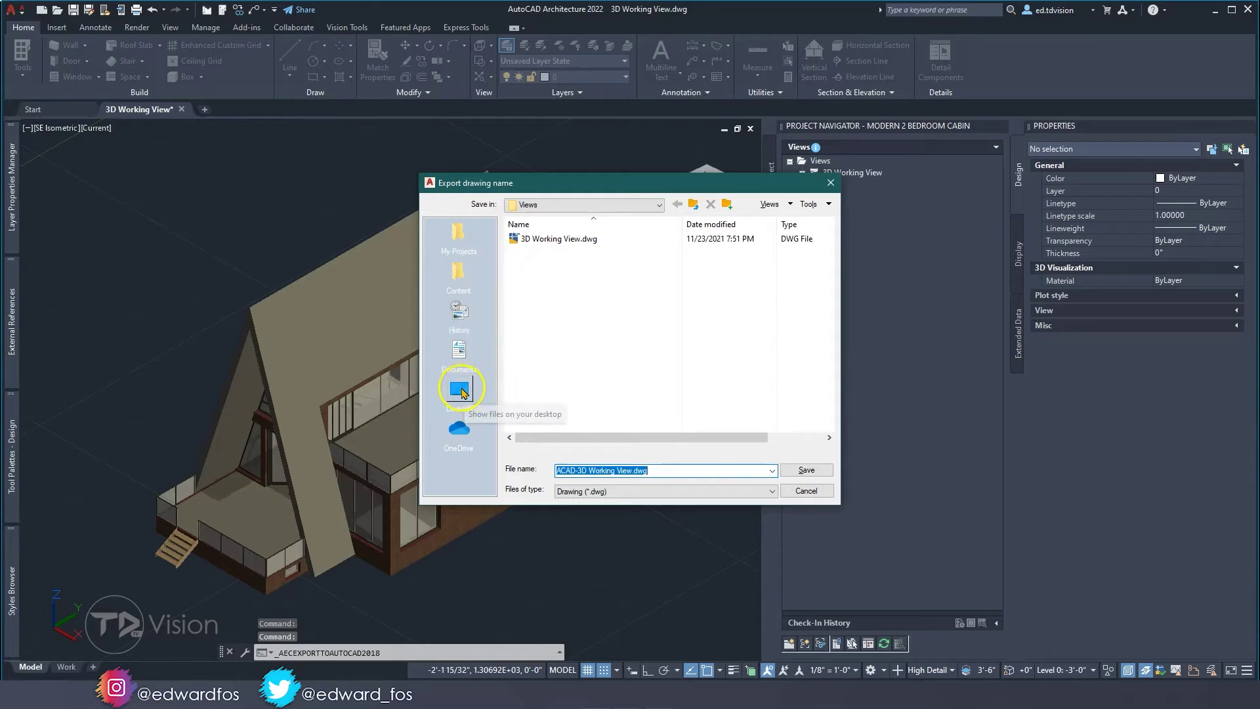
{"action": "left_click", "coordinate": [460, 392]}
{"action": "left_click", "coordinate": [821, 462]}
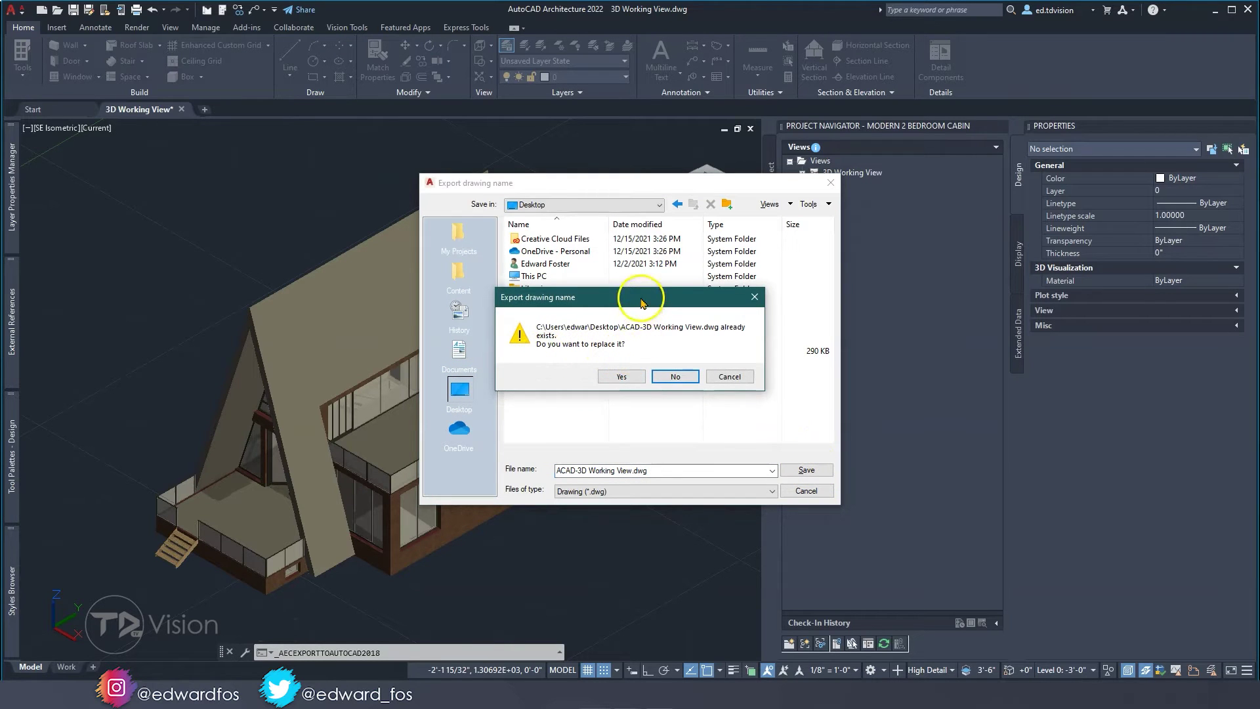
{"action": "left_click_drag", "start_coordinate": [641, 302], "coordinate": [592, 332]}
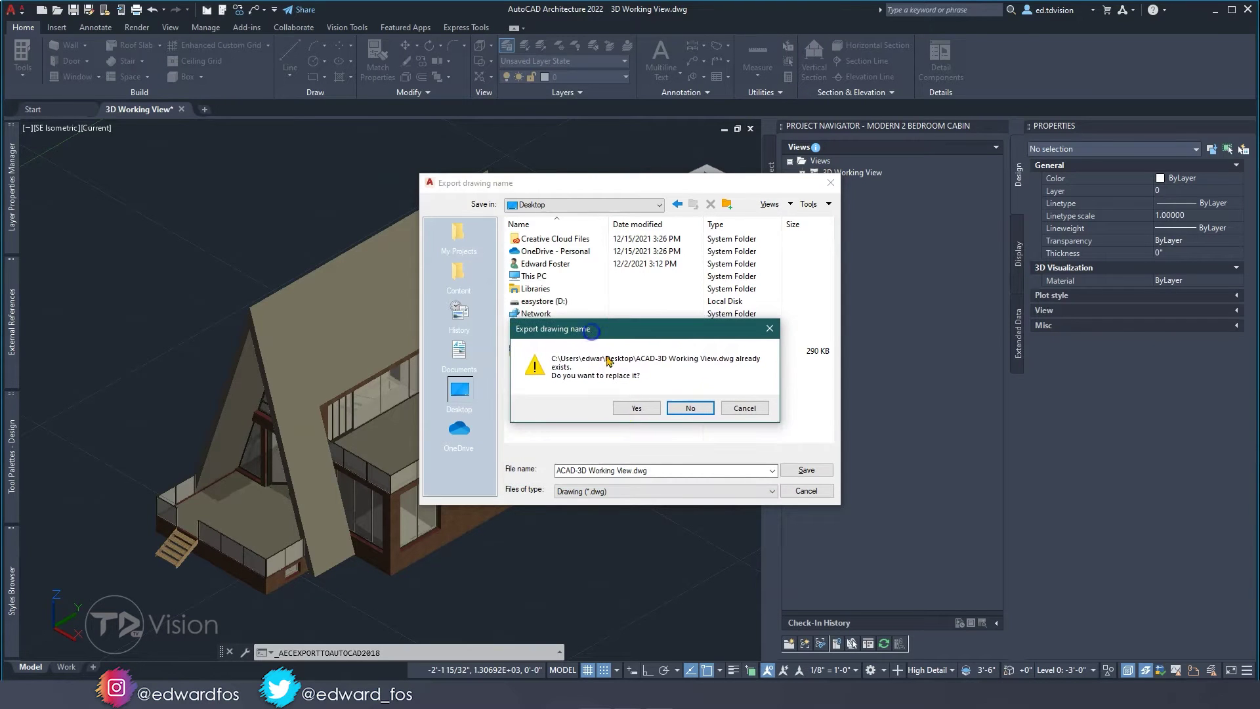
{"action": "left_click", "coordinate": [637, 408]}
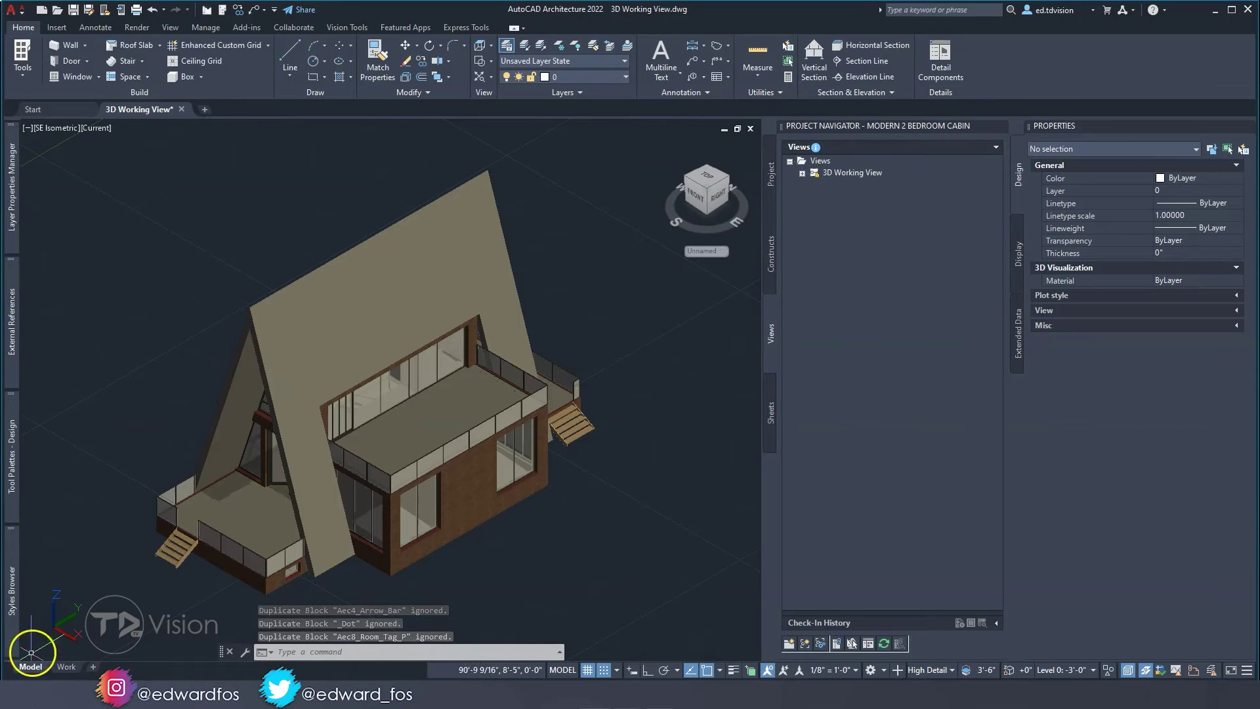
Step: Launch SketchUp Pro 2021 and create a new model from the Architectural Inches template
{"action": "left_click", "coordinate": [14, 694]}
{"action": "type", "text": "sket"}
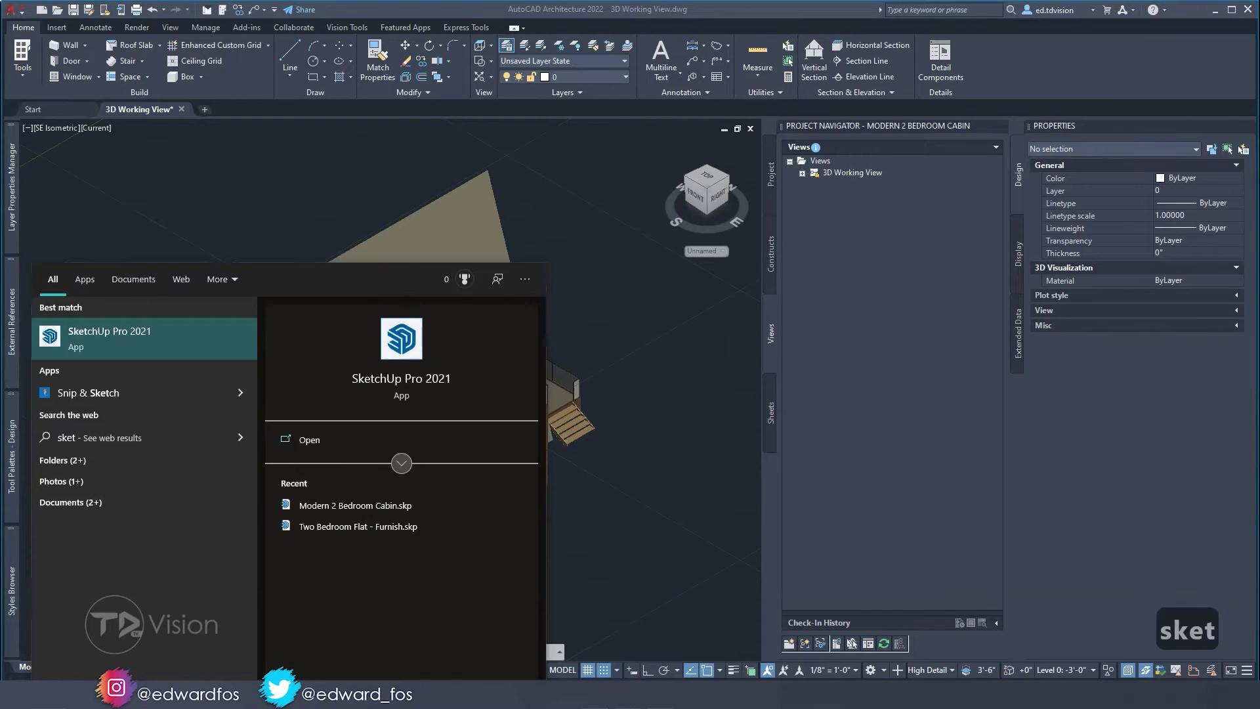
{"action": "left_click", "coordinate": [105, 351]}
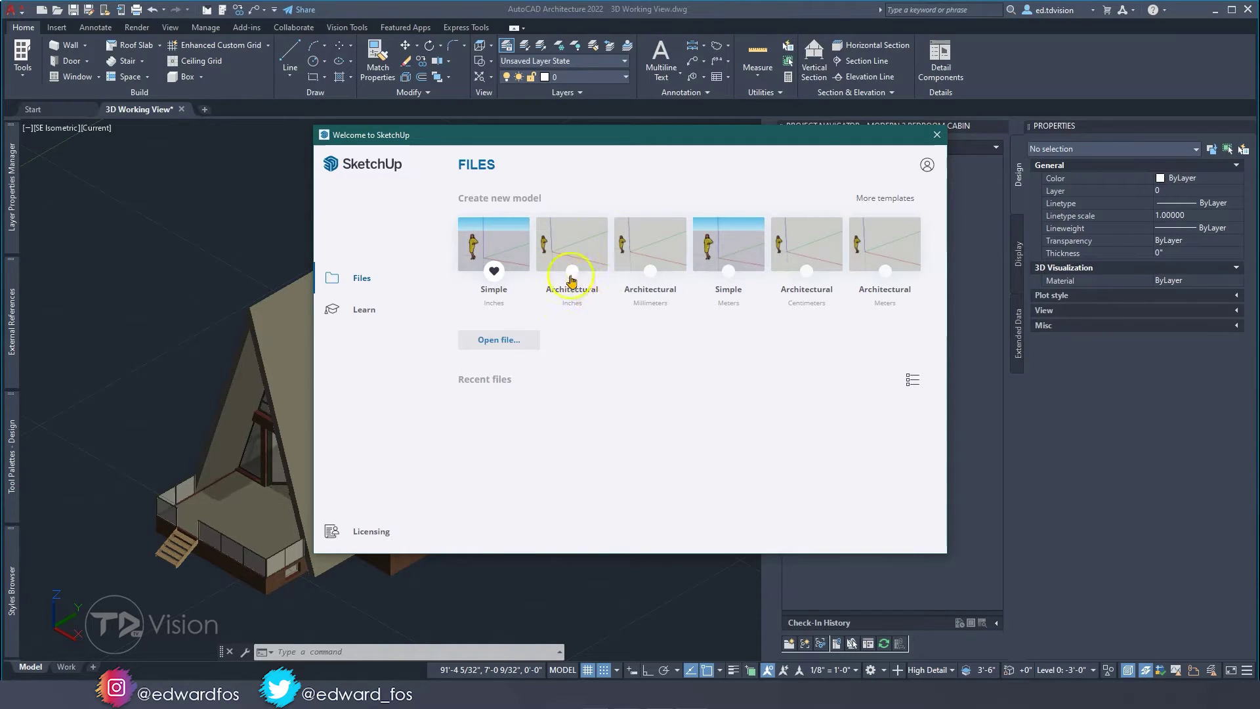
{"action": "left_click", "coordinate": [573, 238]}
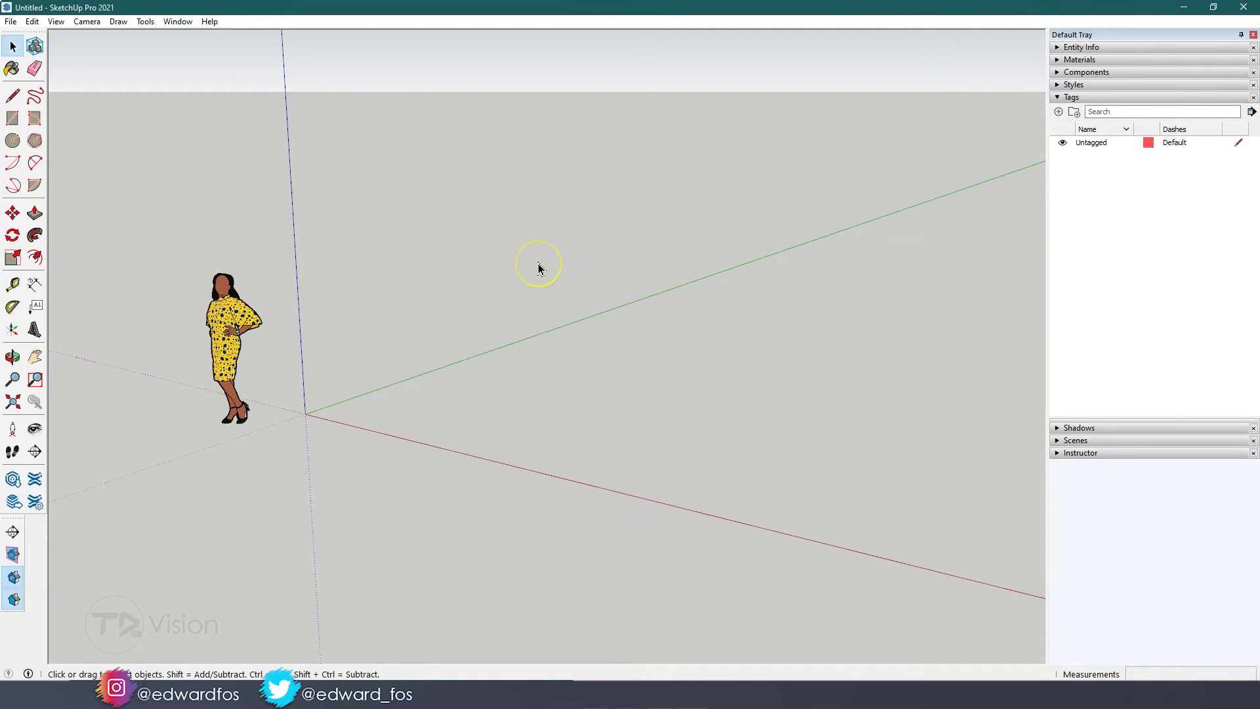
Step: Choose ACAD-3D Working View.dwg on the desktop for import and open its DWG import options
{"action": "middle_click_drag", "start_coordinate": [539, 263], "coordinate": [539, 264]}
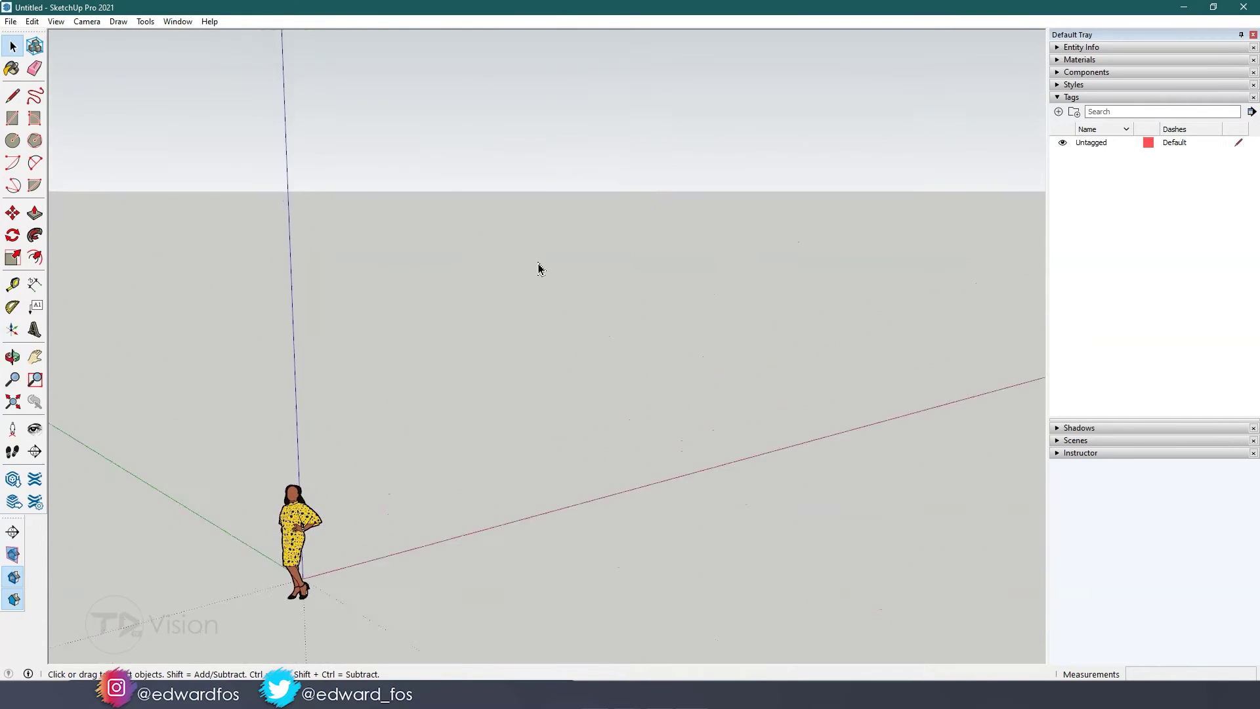
{"action": "left_click", "coordinate": [217, 170]}
{"action": "left_click", "coordinate": [11, 22]}
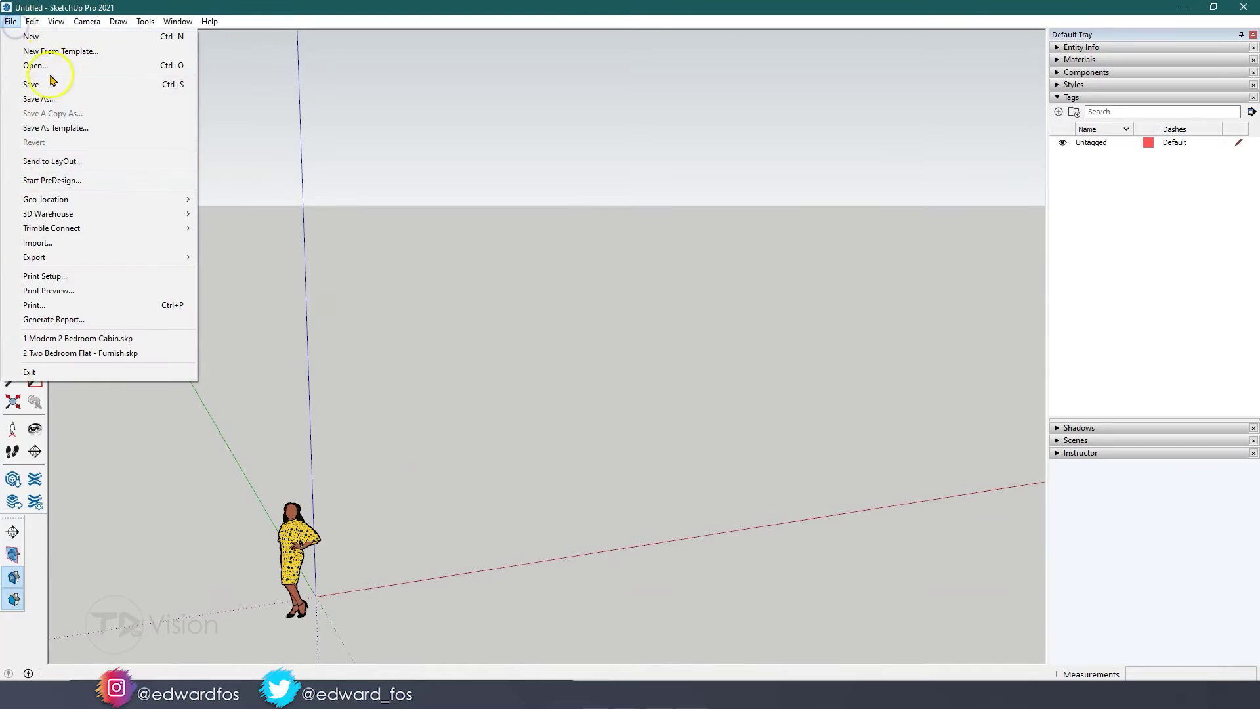
{"action": "left_click", "coordinate": [55, 253]}
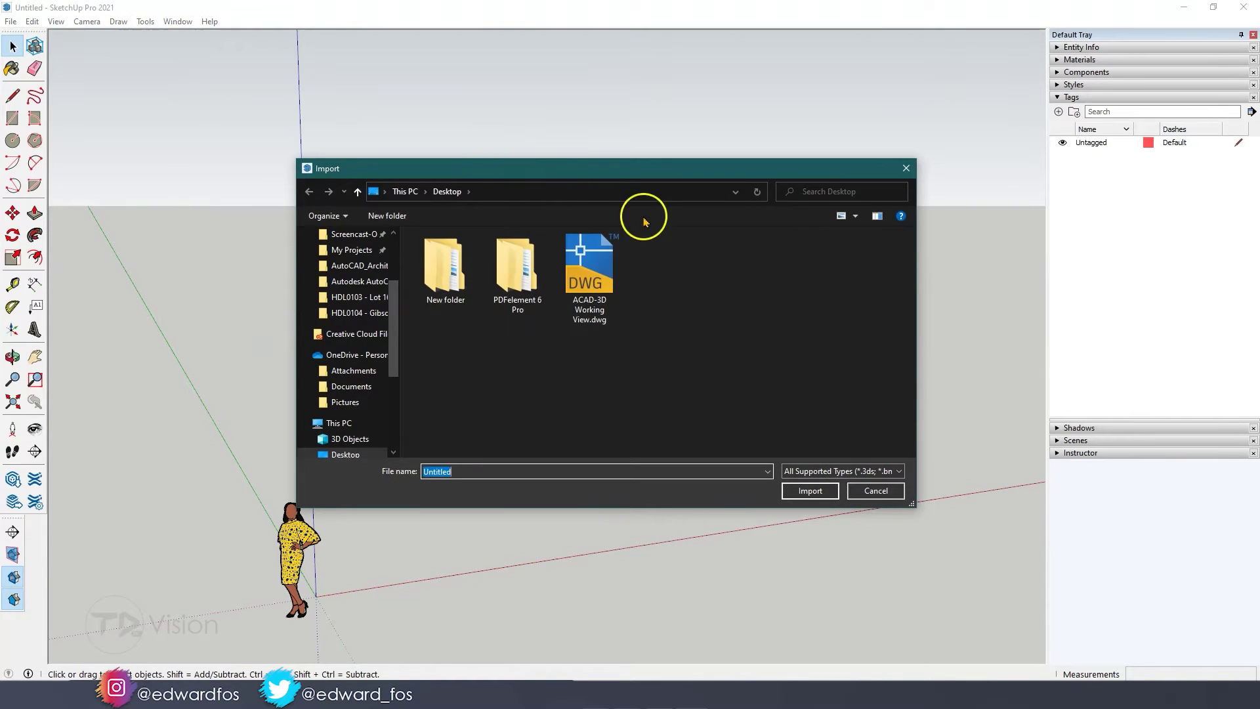
{"action": "left_click", "coordinate": [447, 193]}
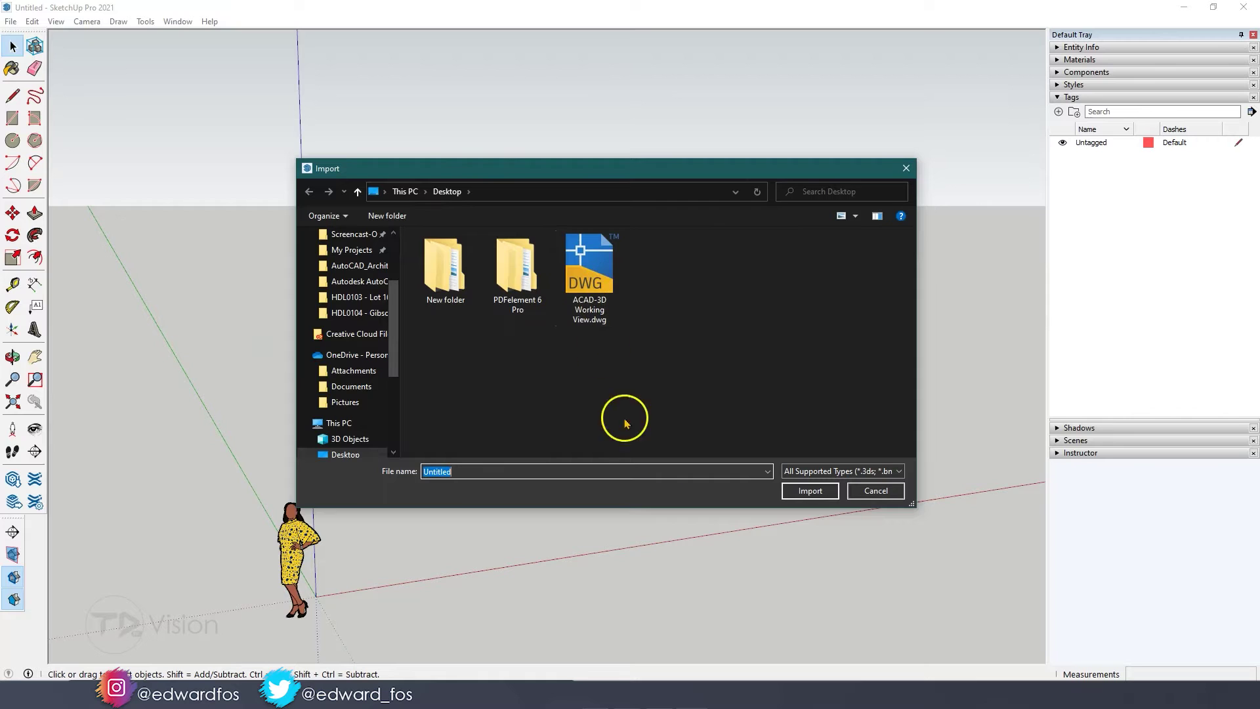
{"action": "left_click", "coordinate": [813, 471]}
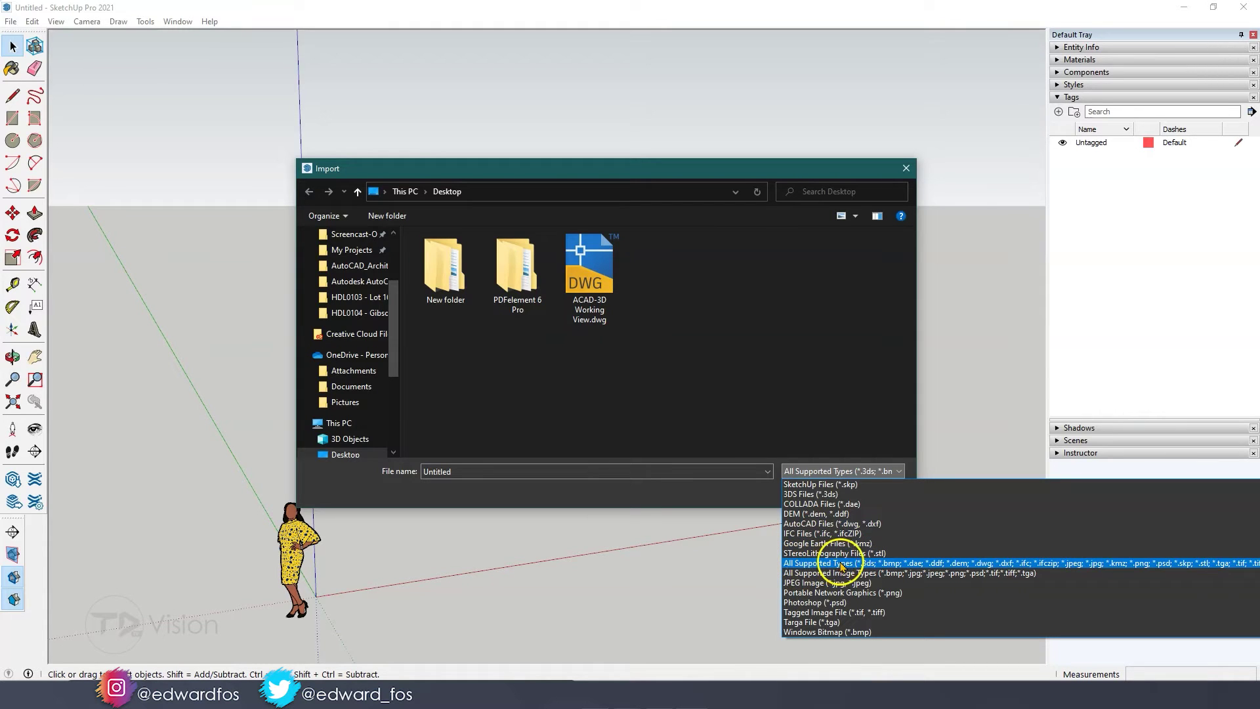
{"action": "left_click", "coordinate": [692, 355]}
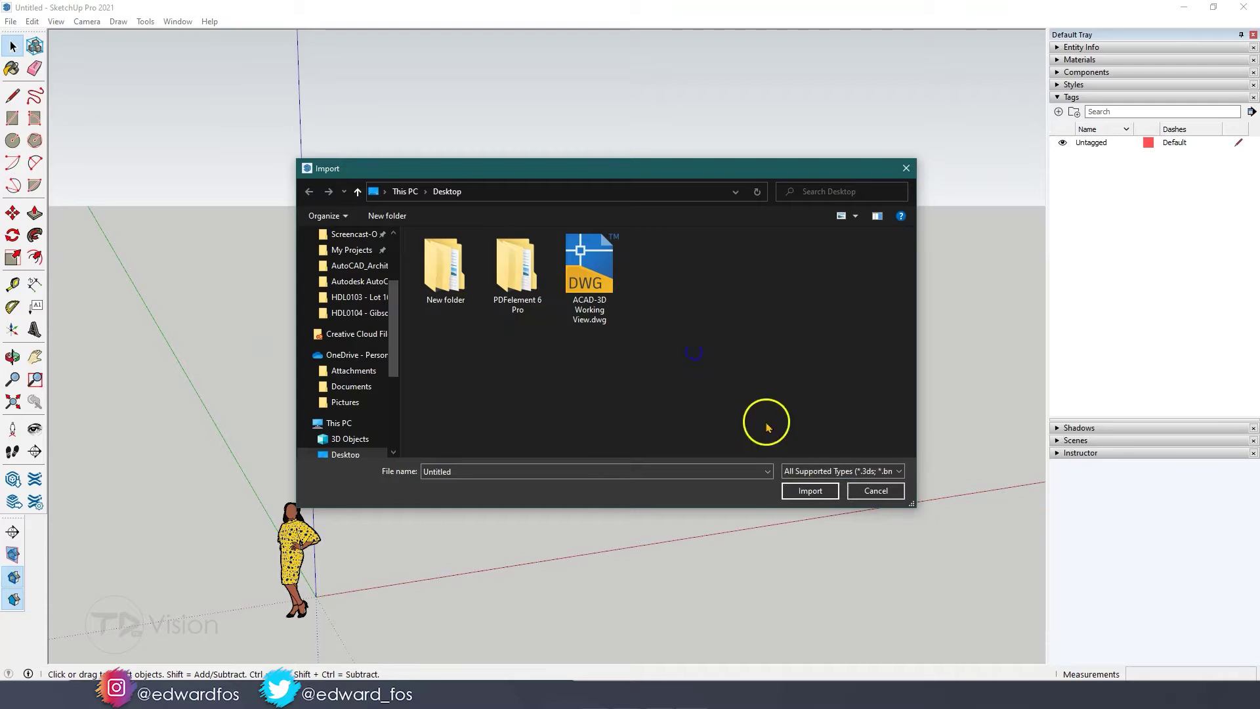
{"action": "left_click", "coordinate": [591, 272]}
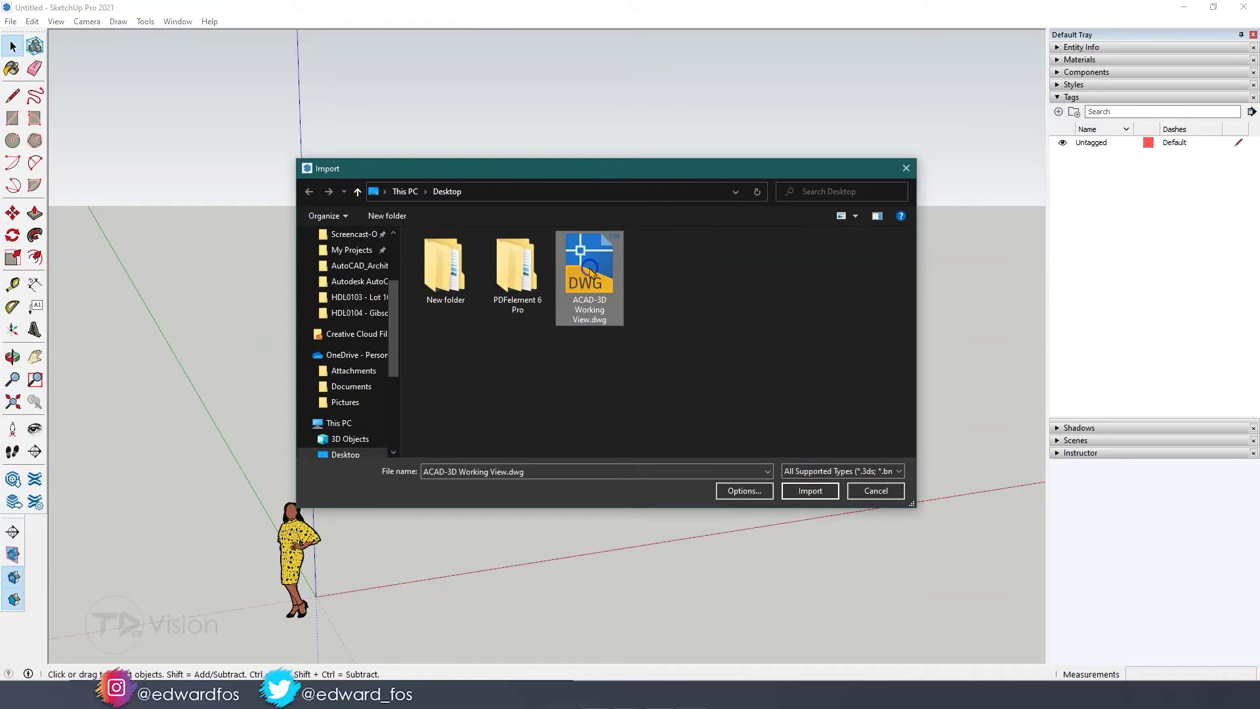
{"action": "left_click", "coordinate": [743, 497]}
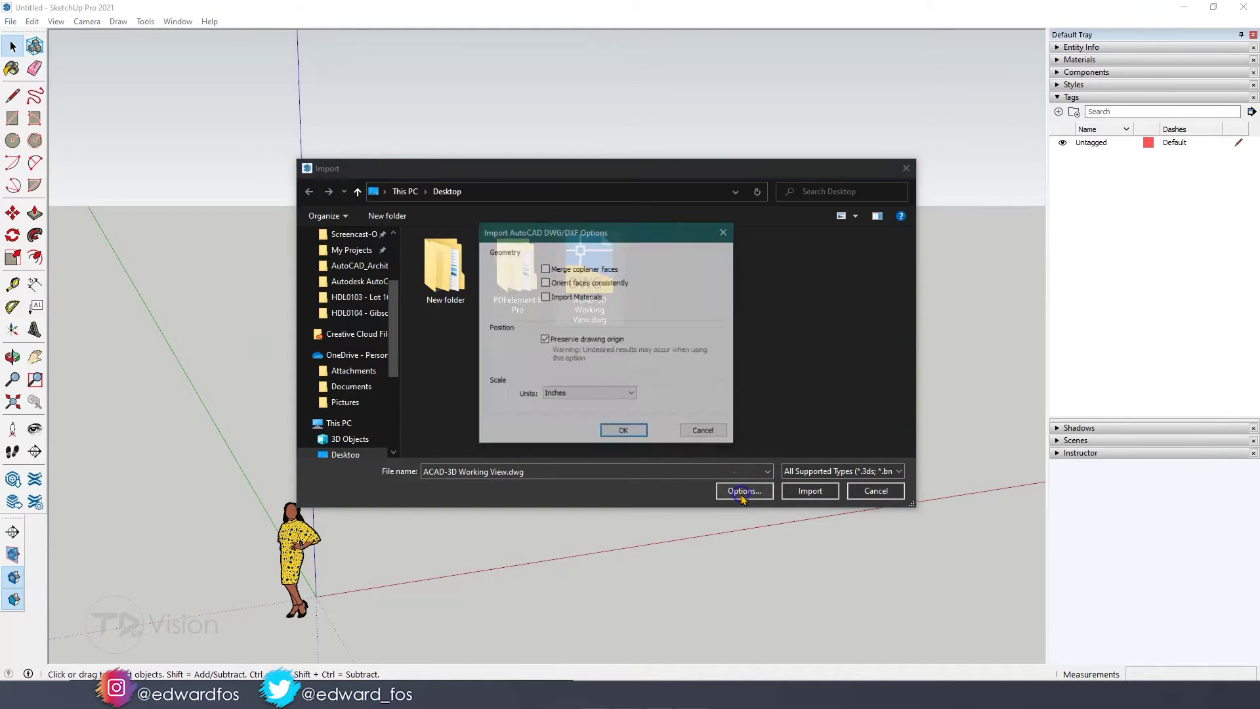
{"action": "left_click_drag", "start_coordinate": [588, 243], "coordinate": [584, 252]}
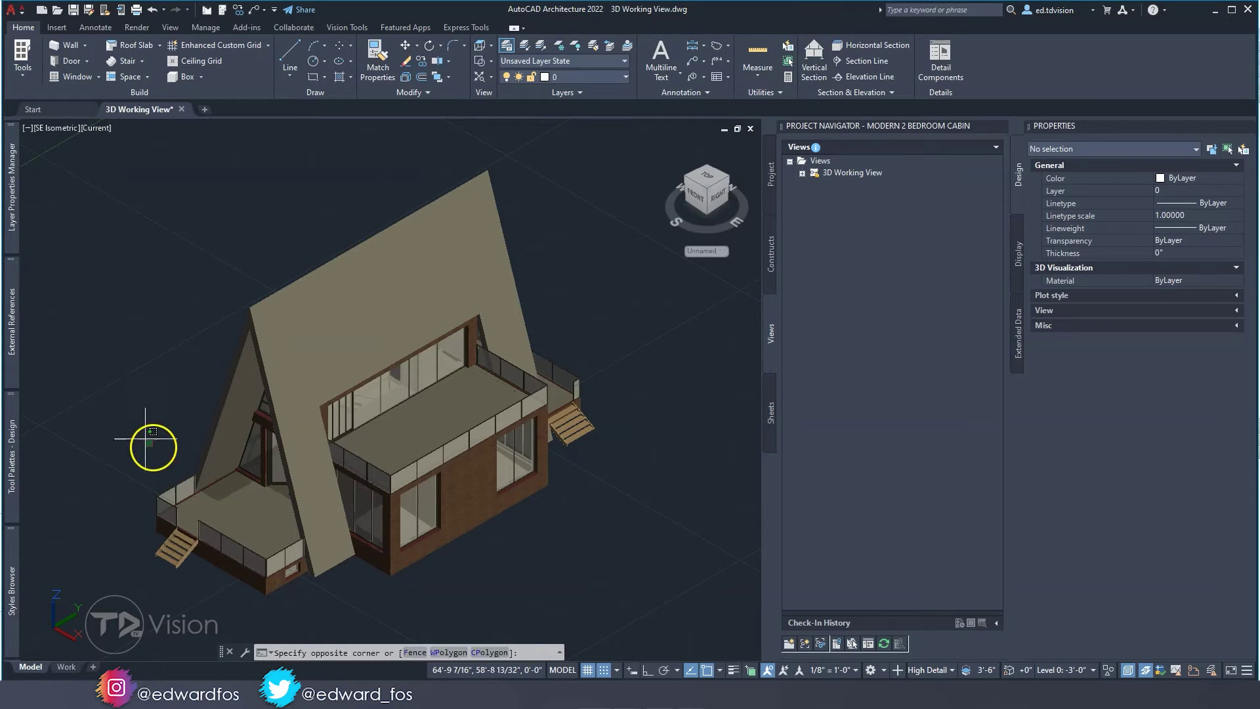
Step: Switch to AutoCAD Architecture and examine where the cabin sits relative to the drawing origin
{"action": "left_click", "coordinate": [103, 412]}
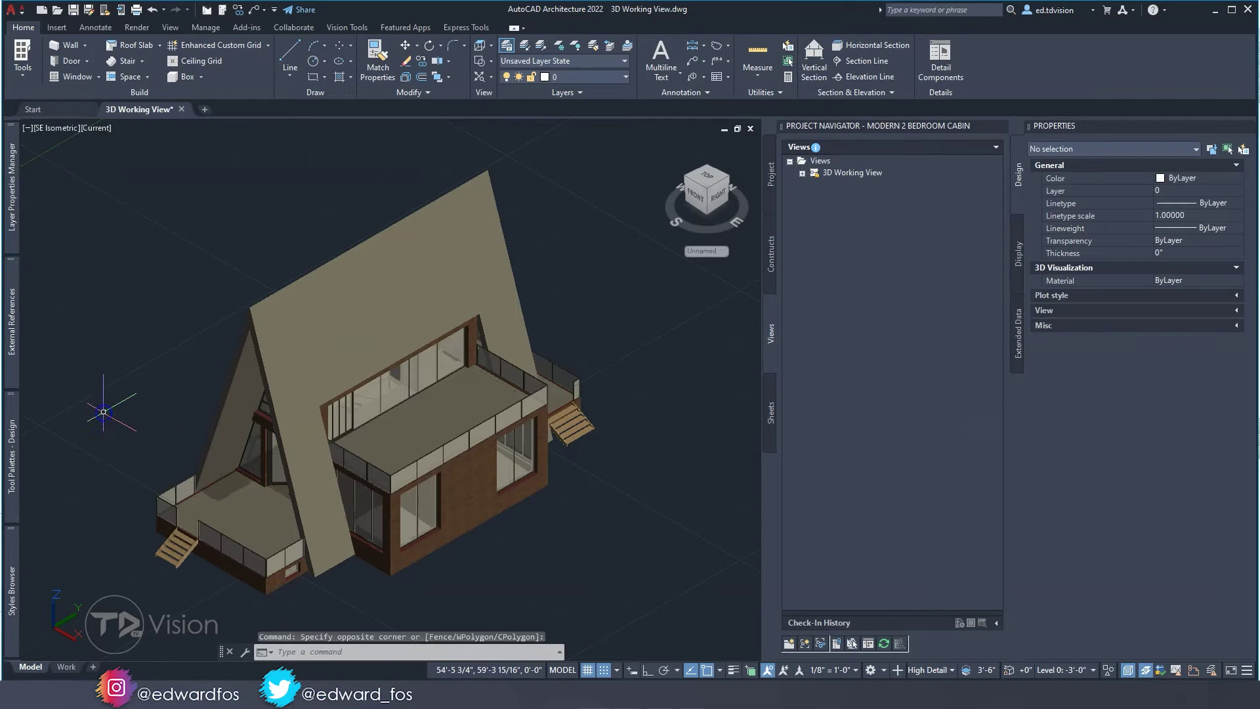
{"action": "scroll", "coordinate": [135, 403], "scroll_direction": "down", "scroll_amount": 2}
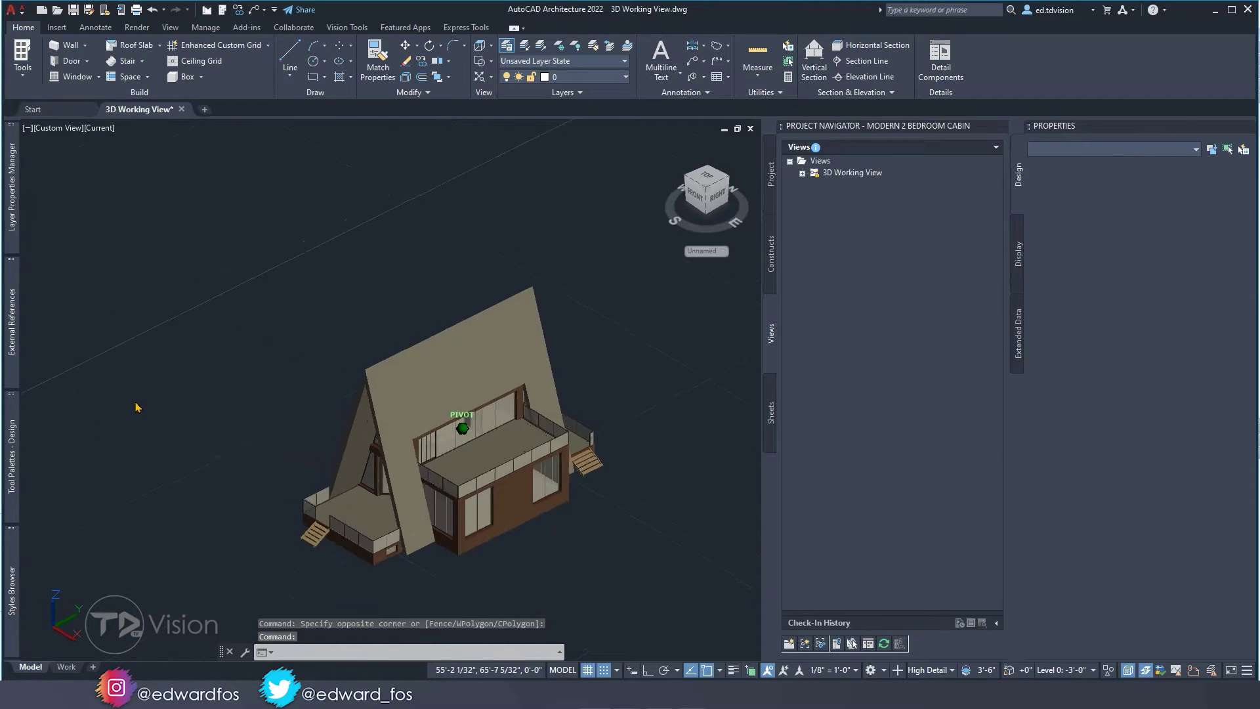
{"action": "scroll", "coordinate": [135, 403], "scroll_direction": "down", "scroll_amount": 2}
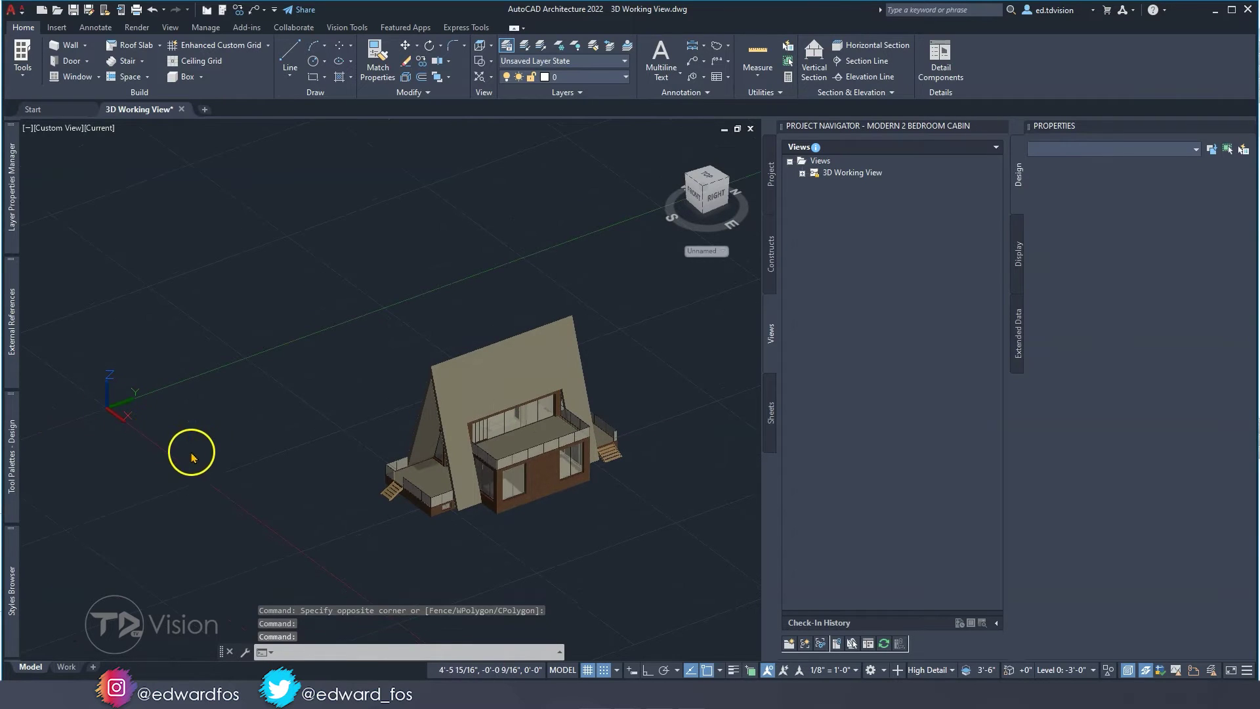
{"action": "scroll", "coordinate": [192, 453], "scroll_direction": "down", "scroll_amount": 1}
{"action": "scroll", "coordinate": [205, 426], "scroll_direction": "down", "scroll_amount": 1}
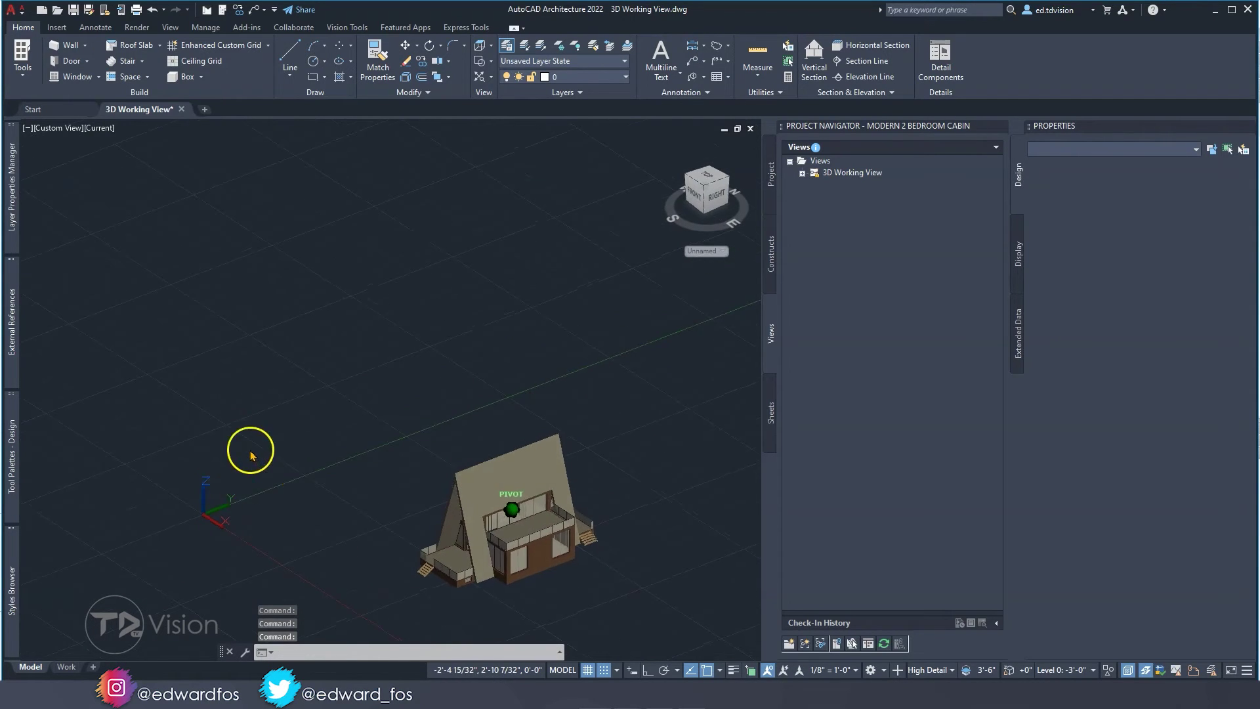
{"action": "middle_click_drag", "start_coordinate": [292, 479], "coordinate": [366, 444], "text": "shift"}
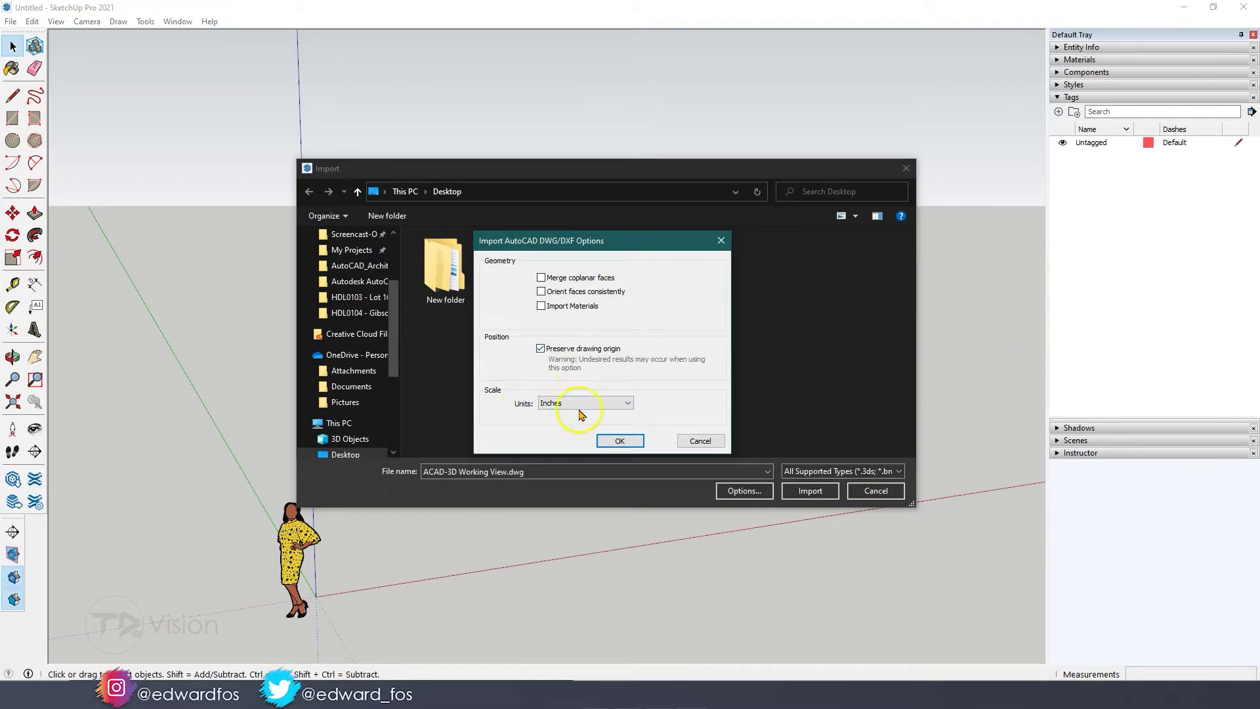
Step: Back in SketchUp, import the DWG with Preserve drawing origin enabled and units in inches
{"action": "left_click", "coordinate": [619, 441]}
{"action": "left_click", "coordinate": [808, 492]}
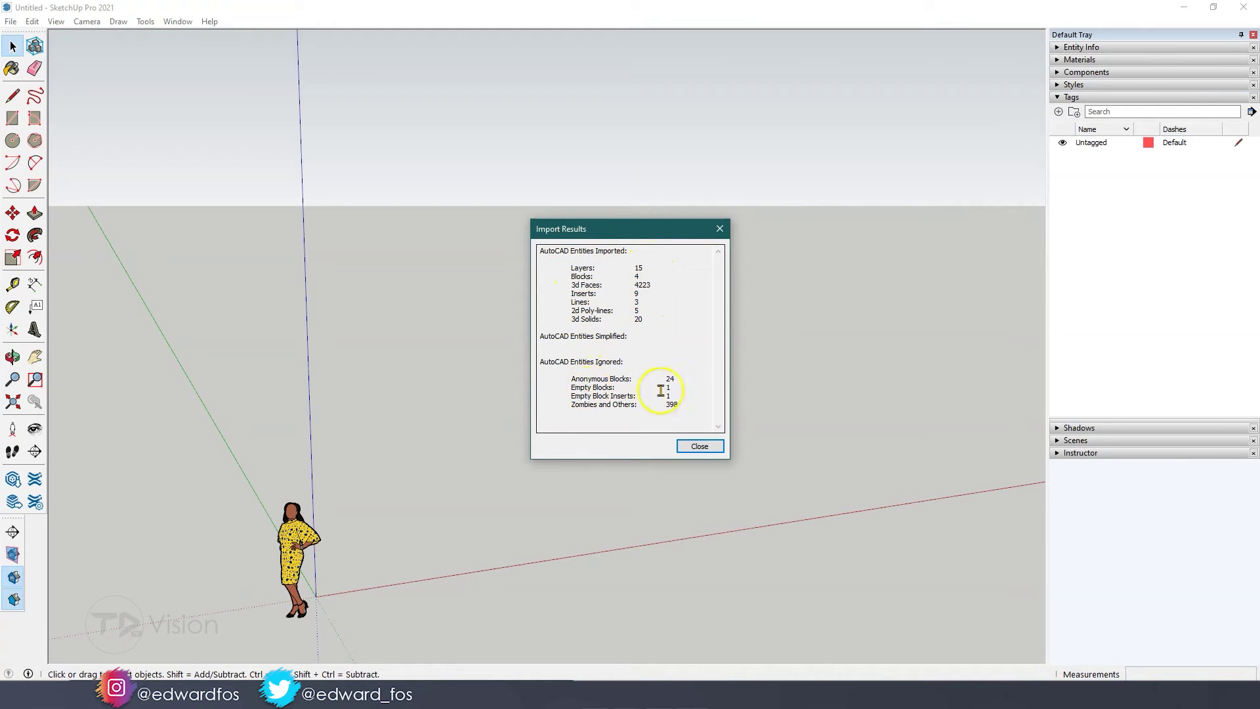
Step: Close the import results and examine the imported cabin from several angles, including the roof faces and the green mass block
{"action": "left_click", "coordinate": [699, 446]}
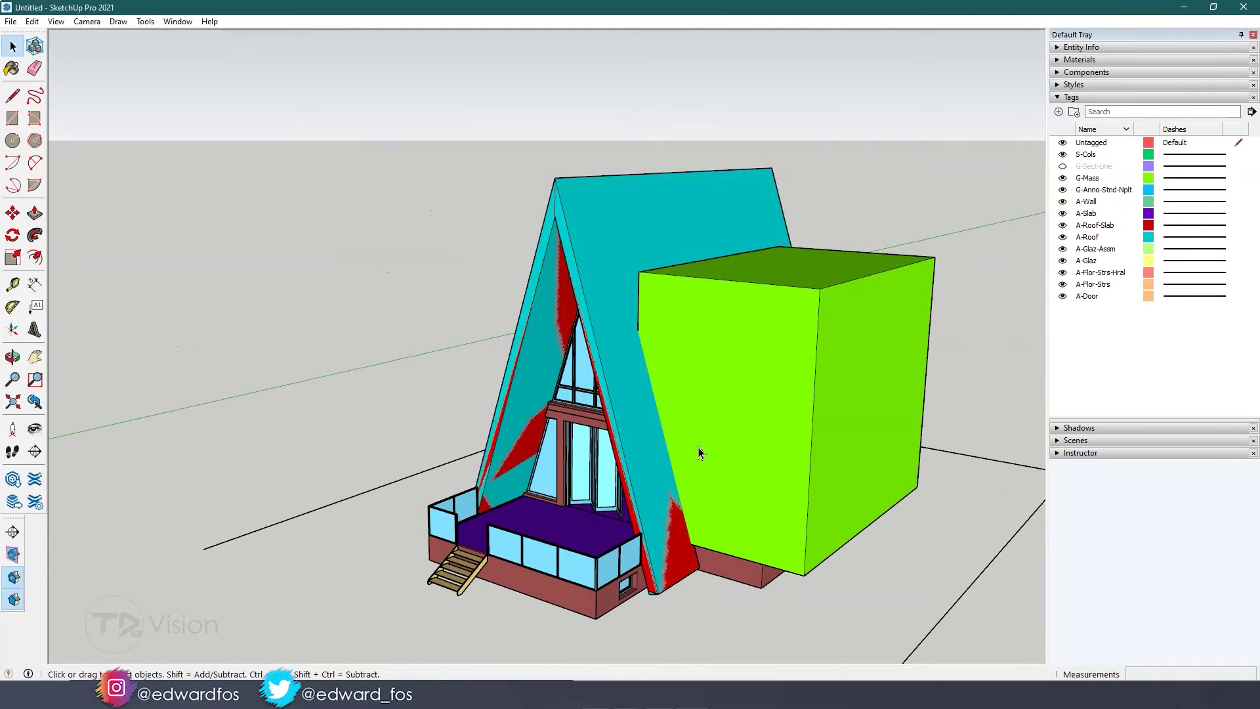
{"action": "left_click", "coordinate": [740, 316]}
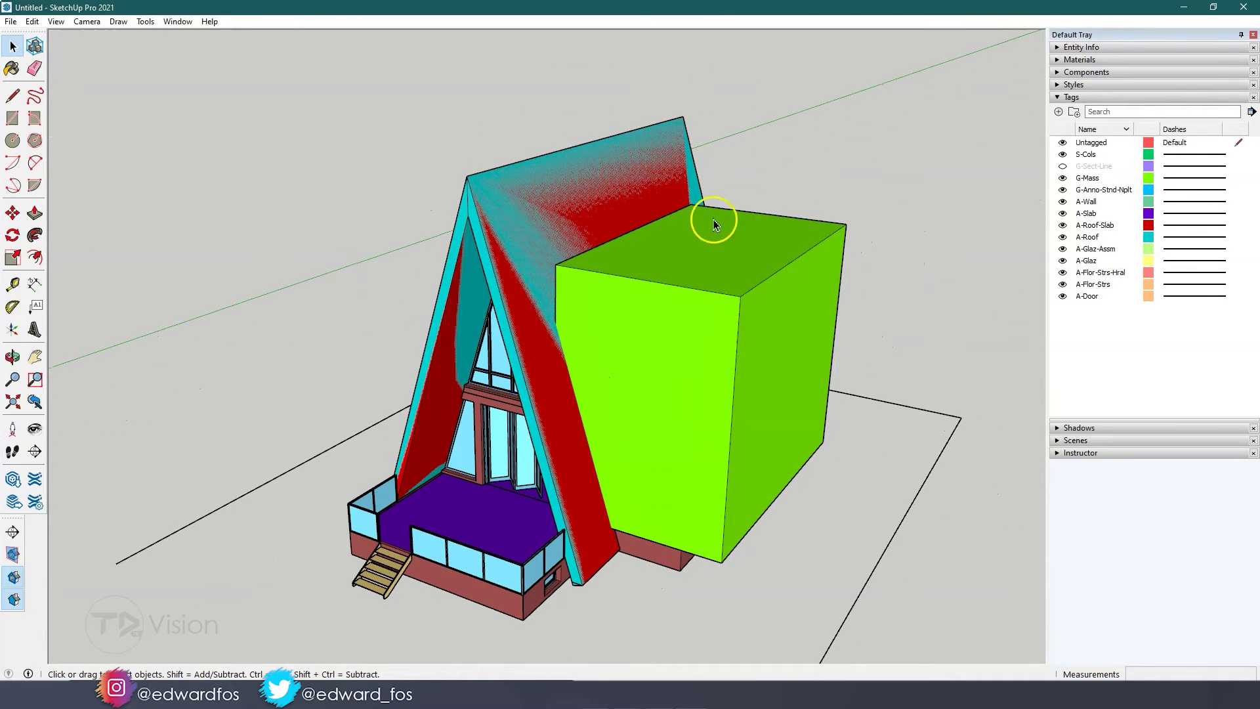
{"action": "middle_click_drag", "start_coordinate": [692, 282], "coordinate": [646, 307]}
{"action": "scroll", "coordinate": [646, 307], "scroll_direction": "up", "scroll_amount": 3}
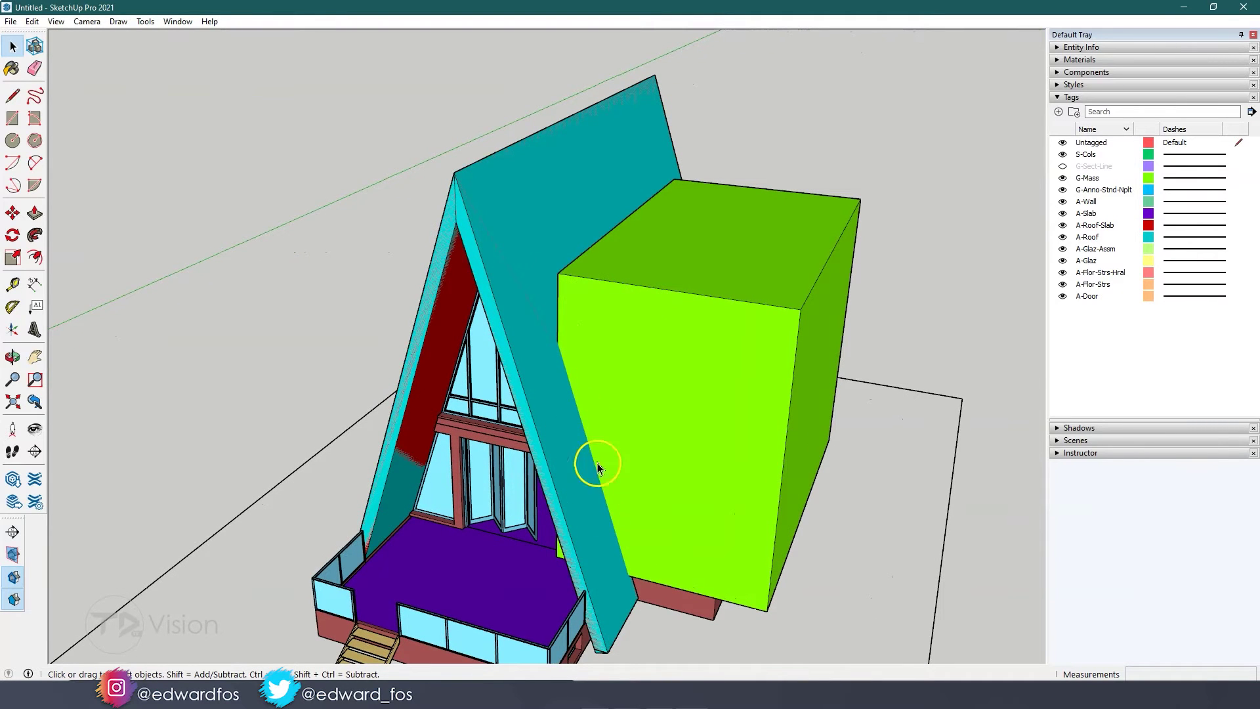
{"action": "scroll", "coordinate": [555, 295], "scroll_direction": "down", "scroll_amount": 1}
{"action": "middle_click_drag", "start_coordinate": [556, 295], "coordinate": [665, 300]}
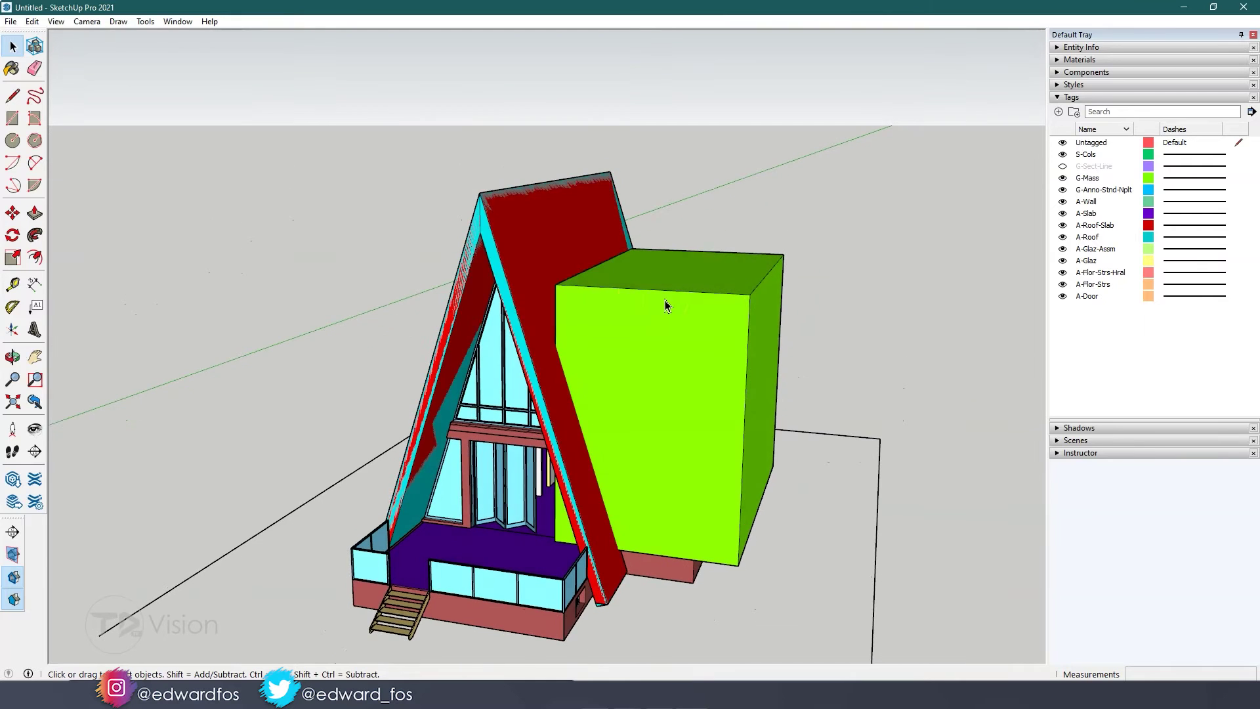
{"action": "scroll", "coordinate": [538, 308], "scroll_direction": "down", "scroll_amount": 1}
{"action": "middle_click_drag", "start_coordinate": [541, 312], "coordinate": [574, 320]}
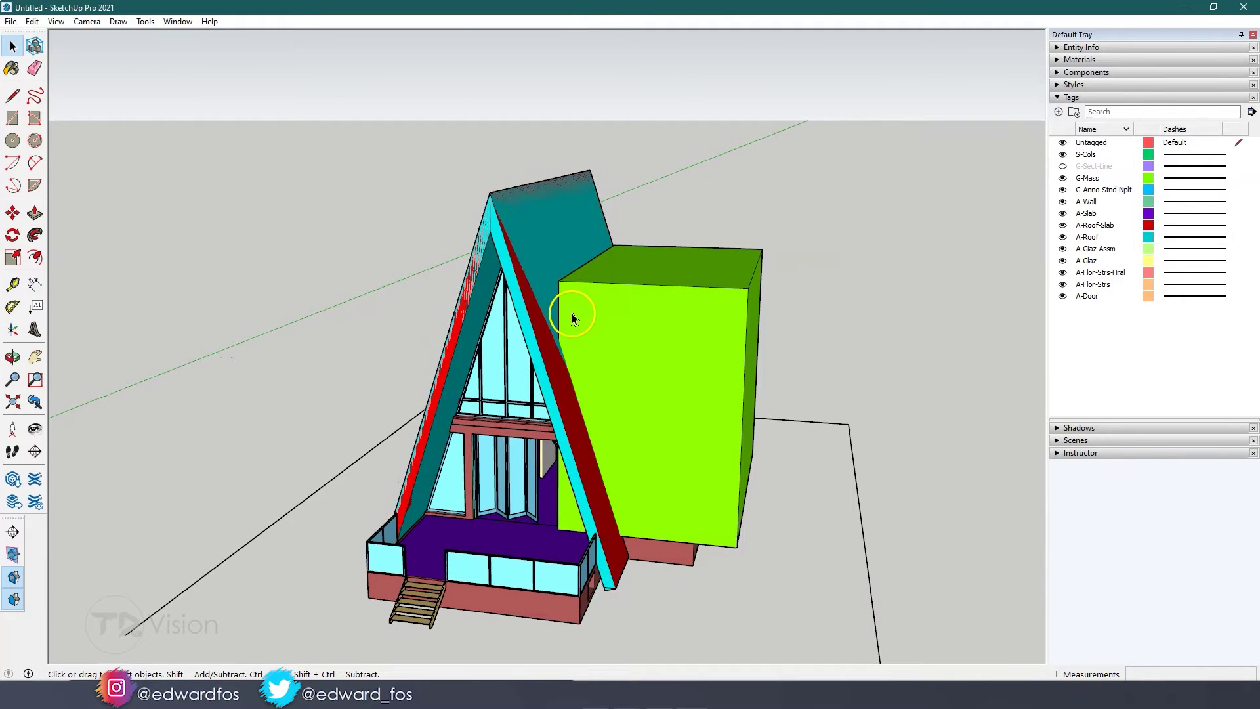
{"action": "middle_click_drag", "start_coordinate": [537, 275], "coordinate": [519, 226]}
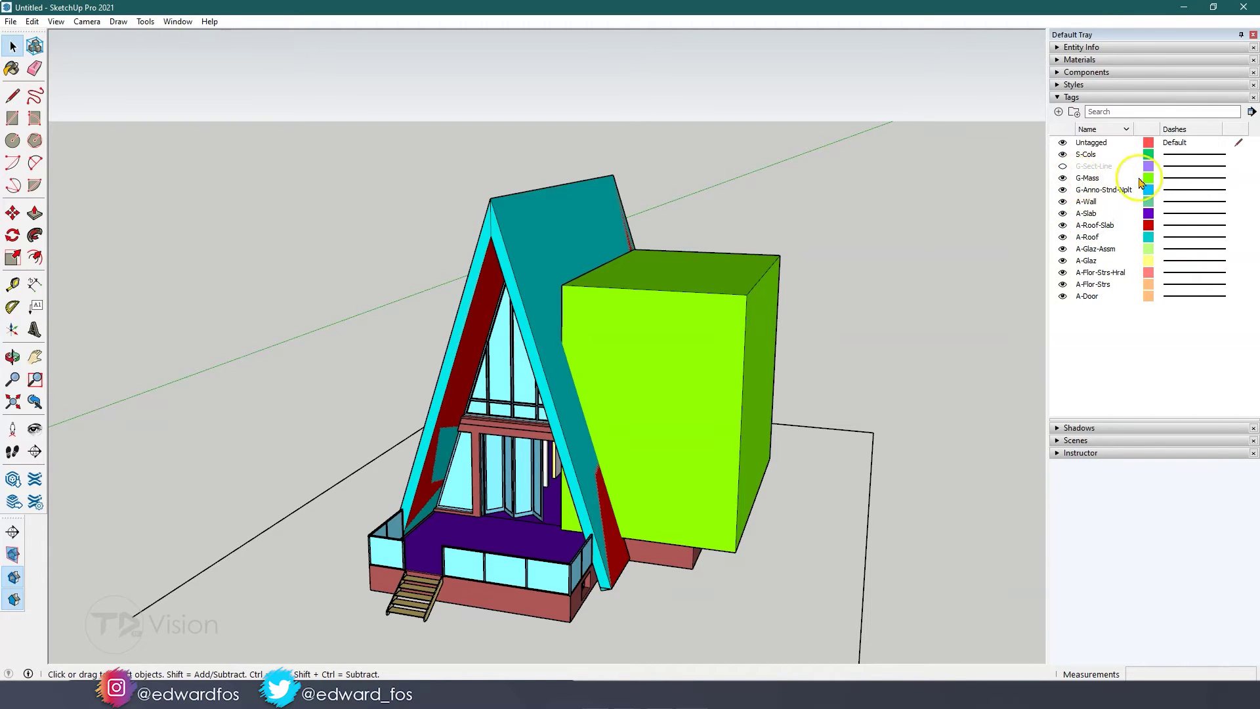
Step: Hide the G-Mass, A-Roof and G-Anno-Stnd-Nplt tags to leave only the cabin geometry on display
{"action": "left_click", "coordinate": [1062, 178]}
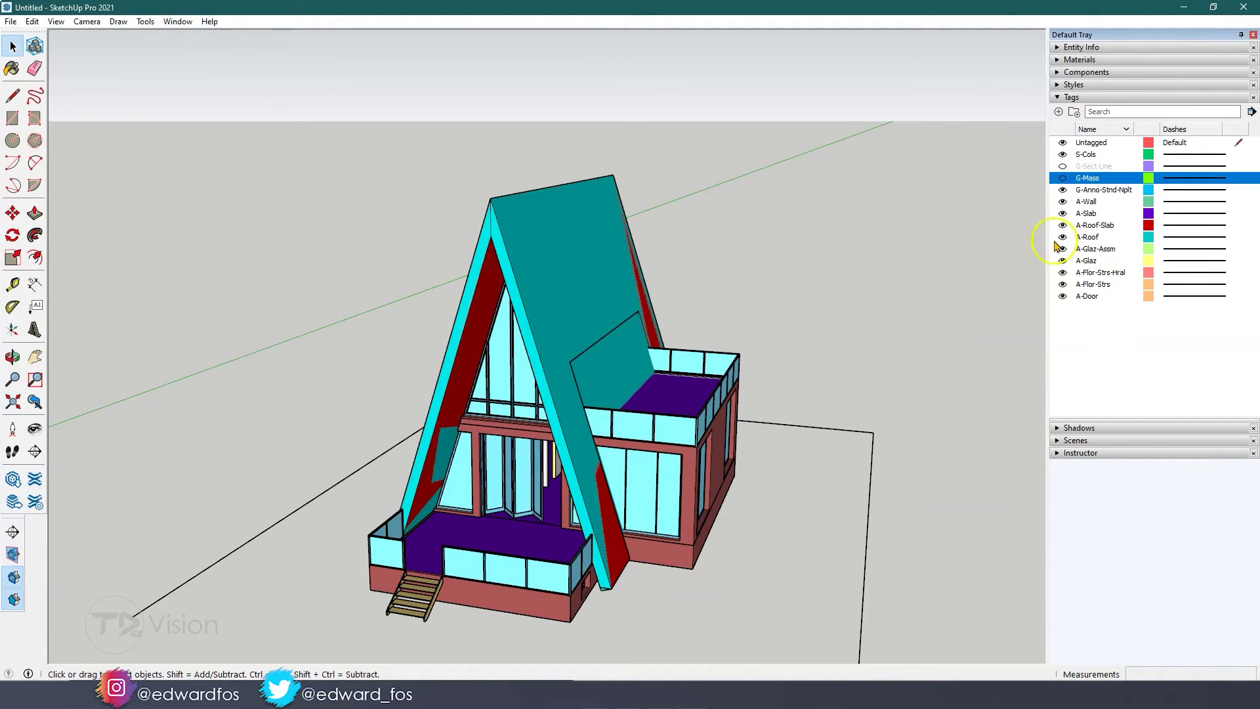
{"action": "left_click", "coordinate": [1086, 237]}
{"action": "left_click", "coordinate": [1063, 237]}
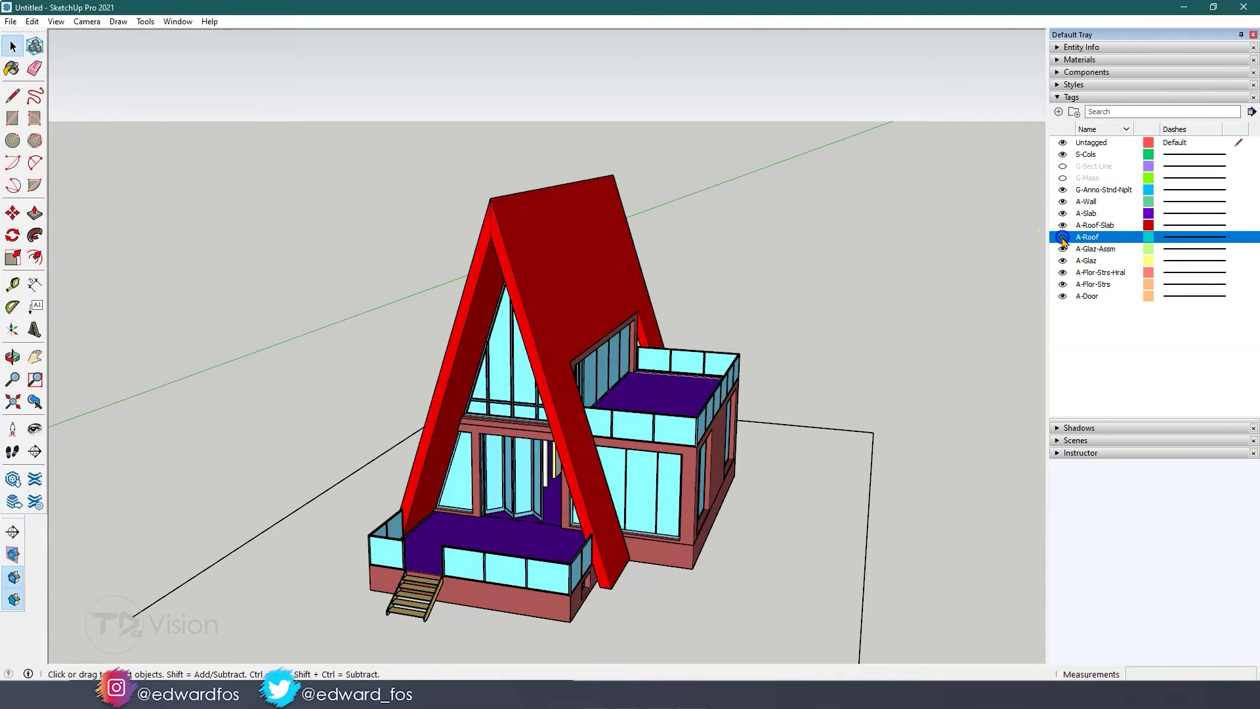
{"action": "middle_click_drag", "start_coordinate": [651, 379], "coordinate": [617, 380]}
{"action": "scroll", "coordinate": [615, 380], "scroll_direction": "down", "scroll_amount": 3}
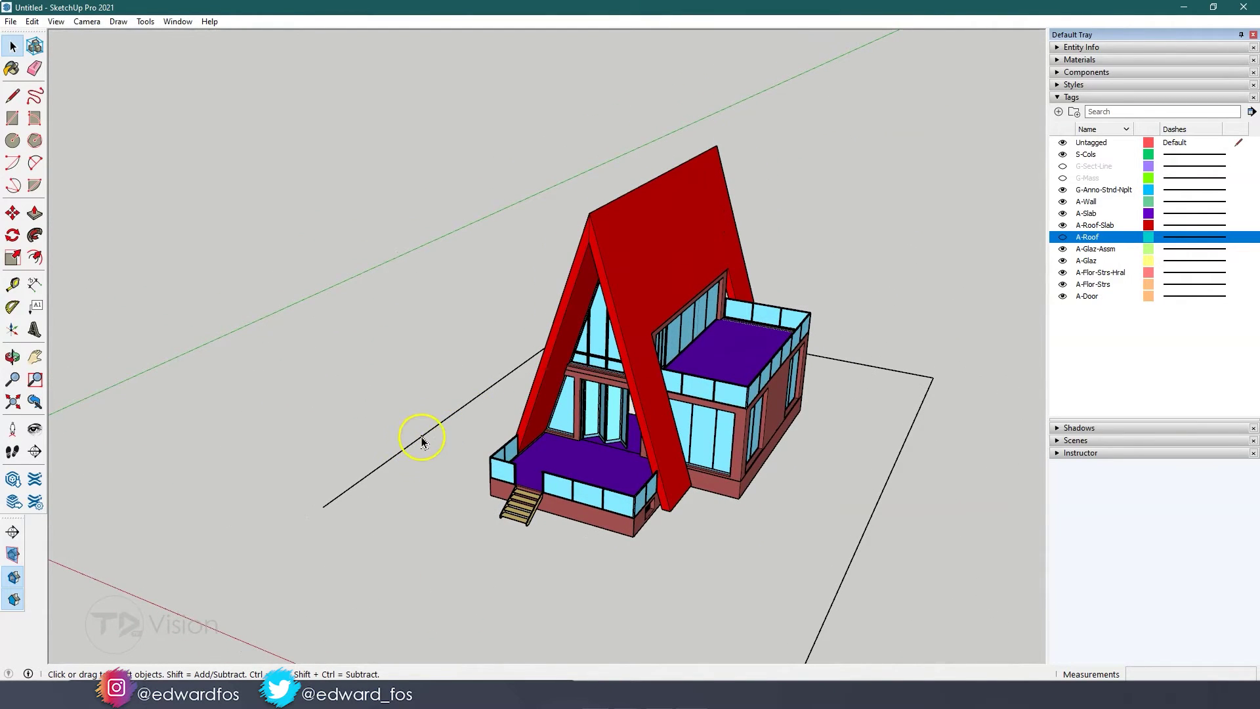
{"action": "left_click", "coordinate": [1062, 189]}
Step: Examine the cleaned-up cabin up close and from several angles, checking the glazing, decks, walls and roof
{"action": "scroll", "coordinate": [700, 342], "scroll_direction": "down", "scroll_amount": 2}
{"action": "middle_click_drag", "start_coordinate": [640, 407], "coordinate": [698, 329]}
{"action": "scroll", "coordinate": [703, 331], "scroll_direction": "up", "scroll_amount": 3}
{"action": "scroll", "coordinate": [700, 328], "scroll_direction": "up", "scroll_amount": 4}
{"action": "scroll", "coordinate": [697, 328], "scroll_direction": "up", "scroll_amount": 8}
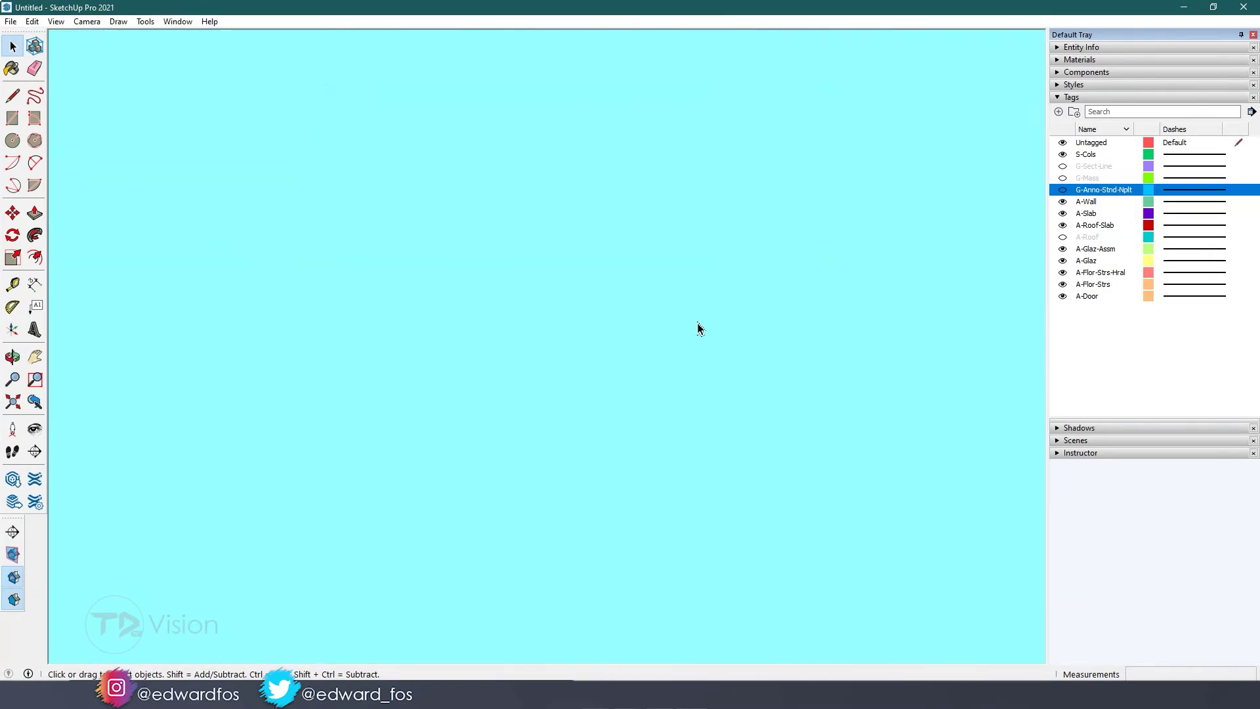
{"action": "scroll", "coordinate": [699, 328], "scroll_direction": "down", "scroll_amount": 10}
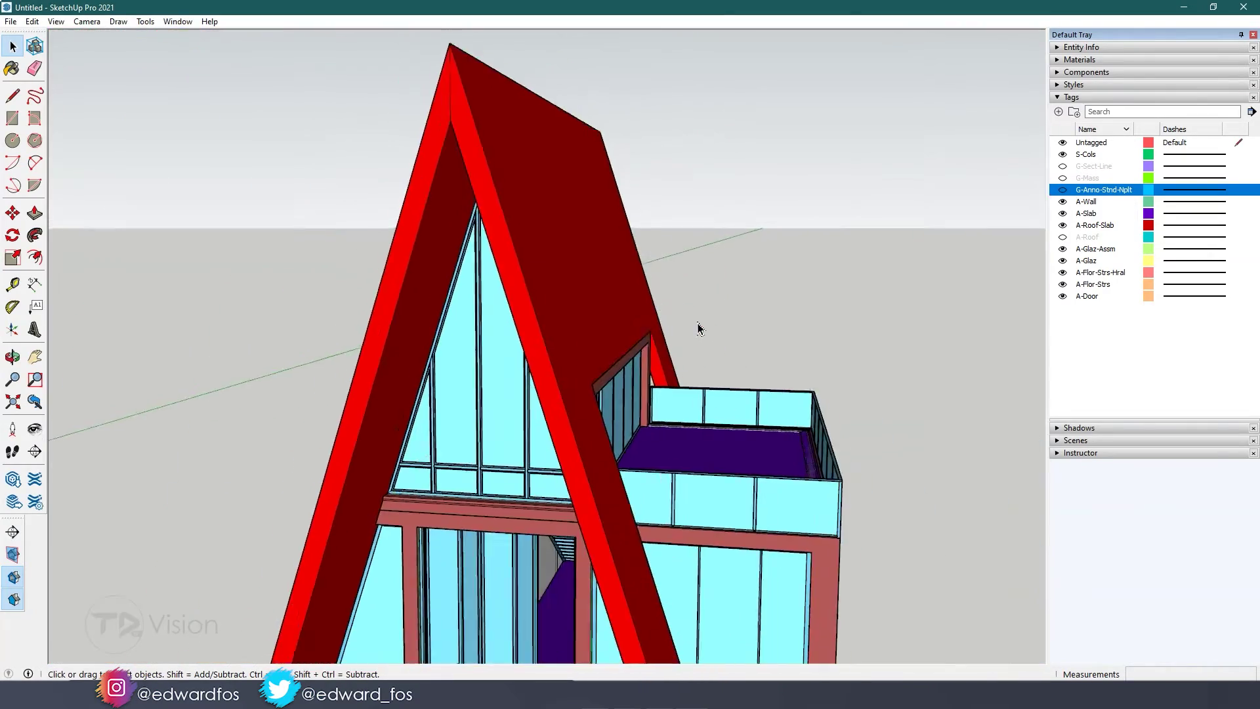
{"action": "scroll", "coordinate": [699, 328], "scroll_direction": "down", "scroll_amount": 5}
{"action": "middle_click_drag", "start_coordinate": [699, 328], "coordinate": [699, 328]}
{"action": "scroll", "coordinate": [699, 328], "scroll_direction": "up", "scroll_amount": 3}
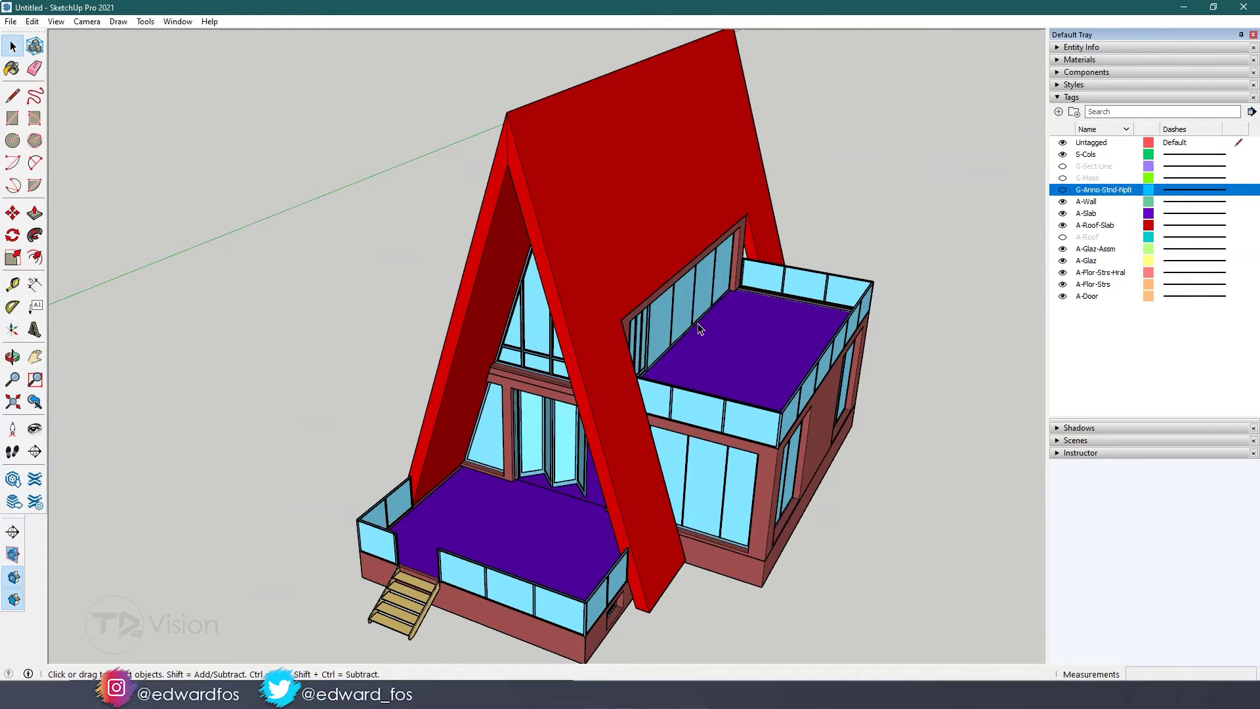
{"action": "key", "text": "Page_Down"}
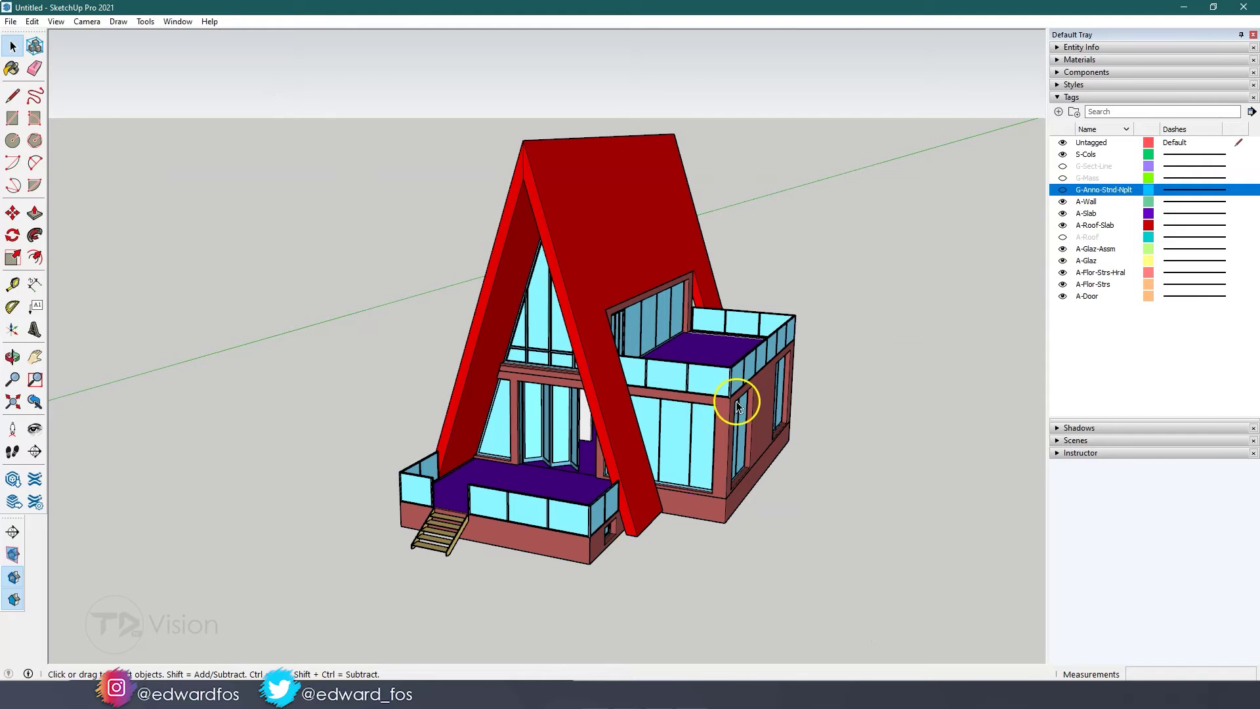
{"action": "middle_click_drag", "start_coordinate": [727, 491], "coordinate": [676, 422]}
{"action": "scroll", "coordinate": [673, 422], "scroll_direction": "up", "scroll_amount": 5}
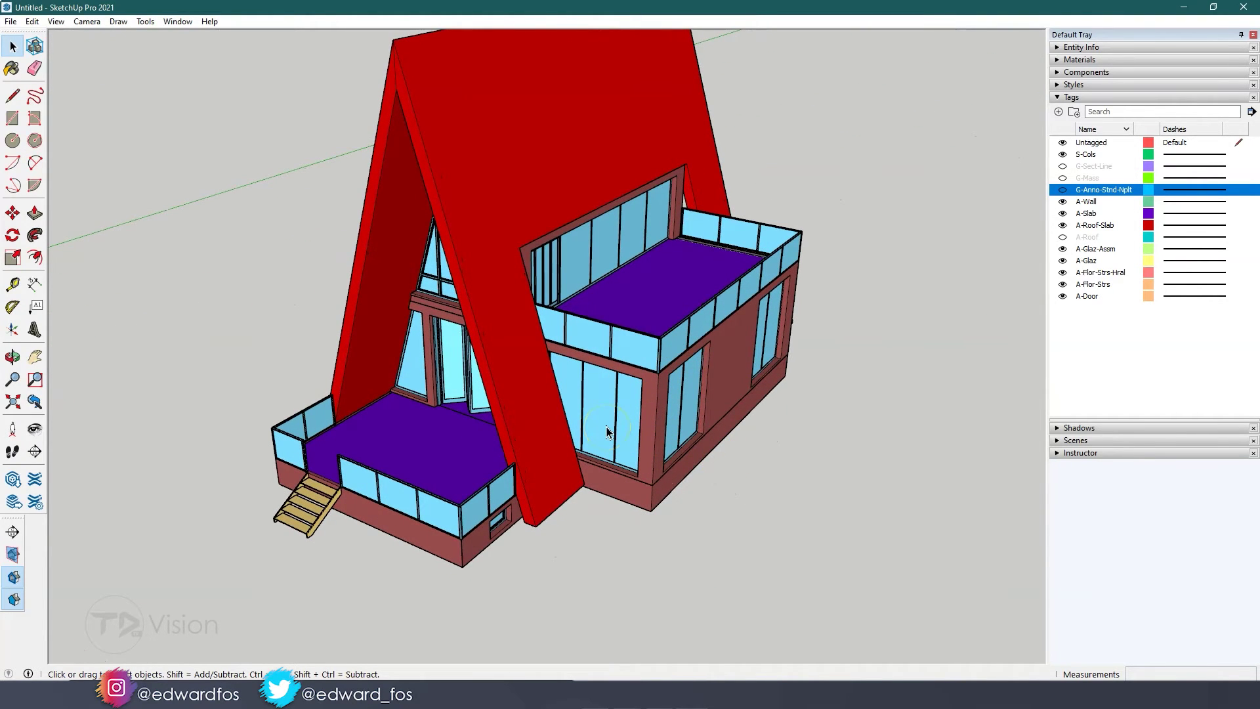
{"action": "scroll", "coordinate": [607, 431], "scroll_direction": "up", "scroll_amount": 3}
{"action": "middle_click_drag", "start_coordinate": [607, 431], "coordinate": [653, 304]}
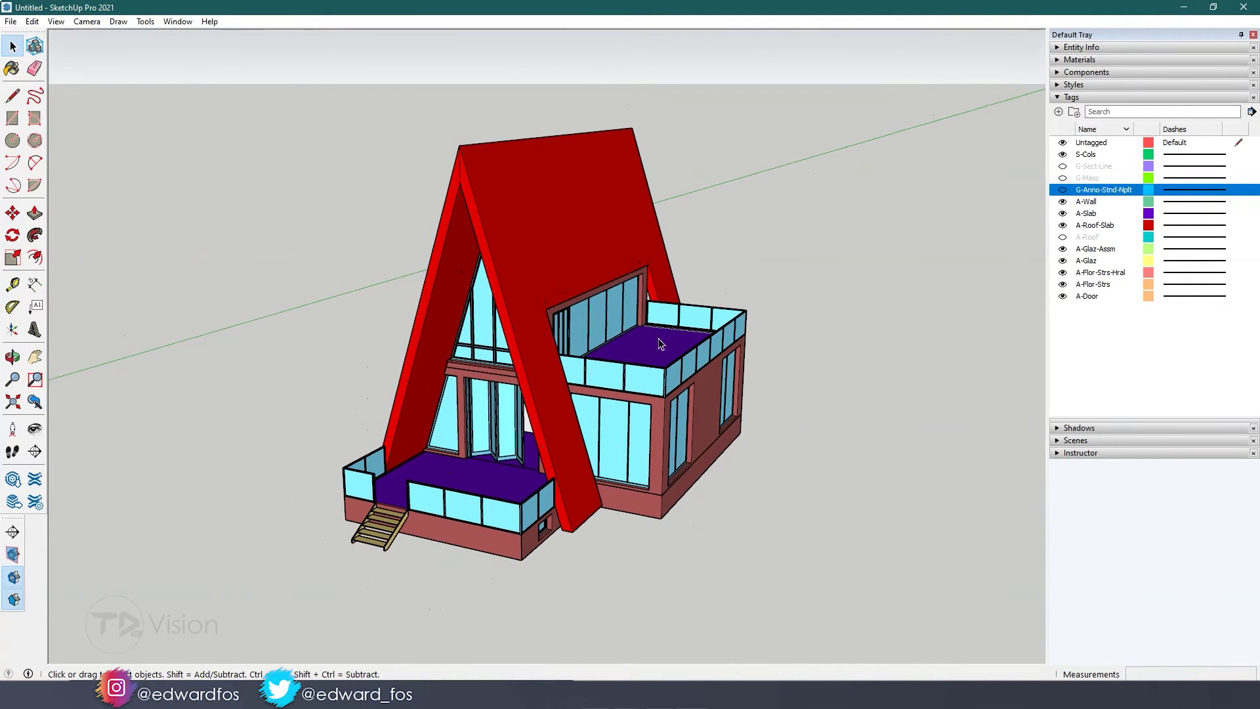
Step: Explode the imported cabin component into its nested components and clear the selection
{"action": "left_click", "coordinate": [551, 260]}
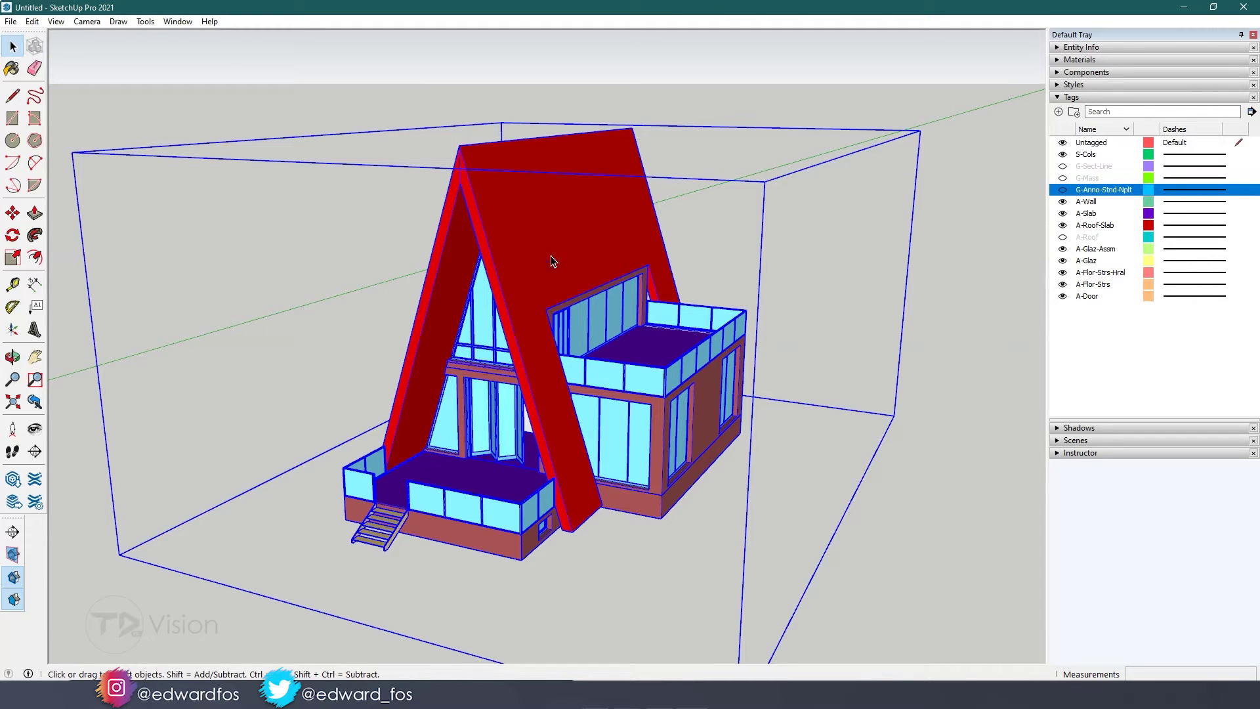
{"action": "scroll", "coordinate": [551, 260], "scroll_direction": "down", "scroll_amount": 2}
{"action": "scroll", "coordinate": [551, 261], "scroll_direction": "up", "scroll_amount": 3}
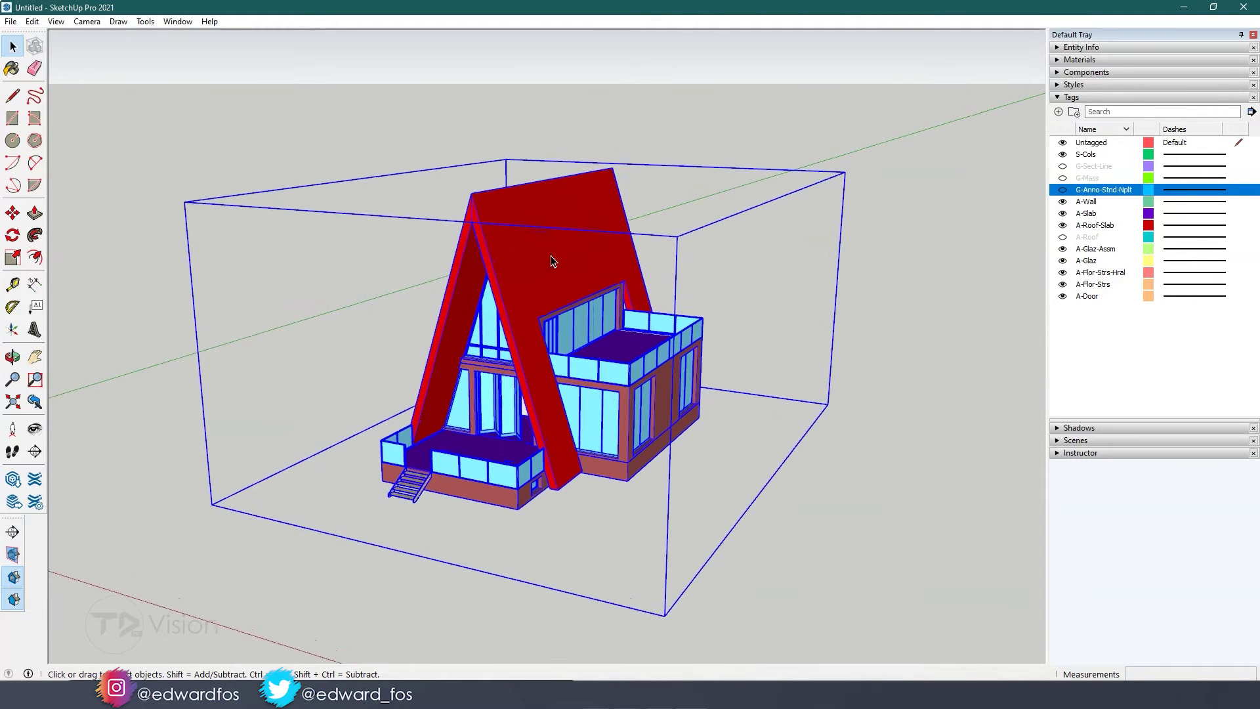
{"action": "right_click", "coordinate": [552, 257]}
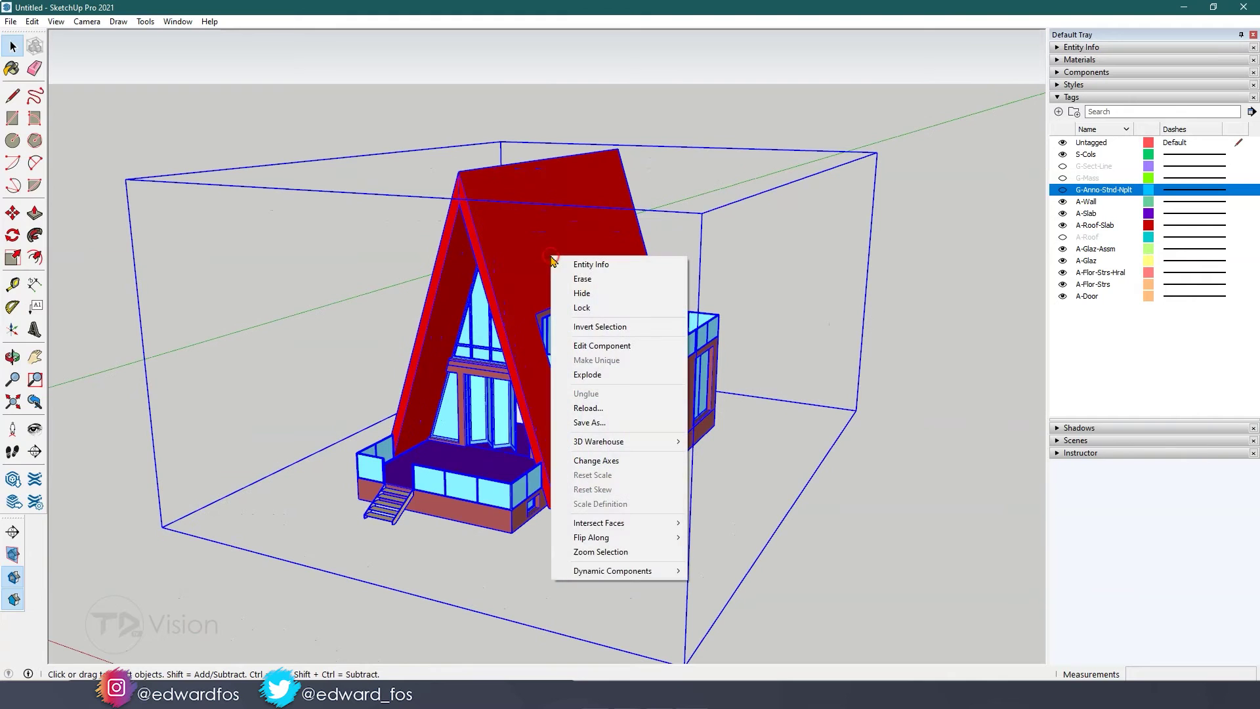
{"action": "left_click", "coordinate": [600, 345]}
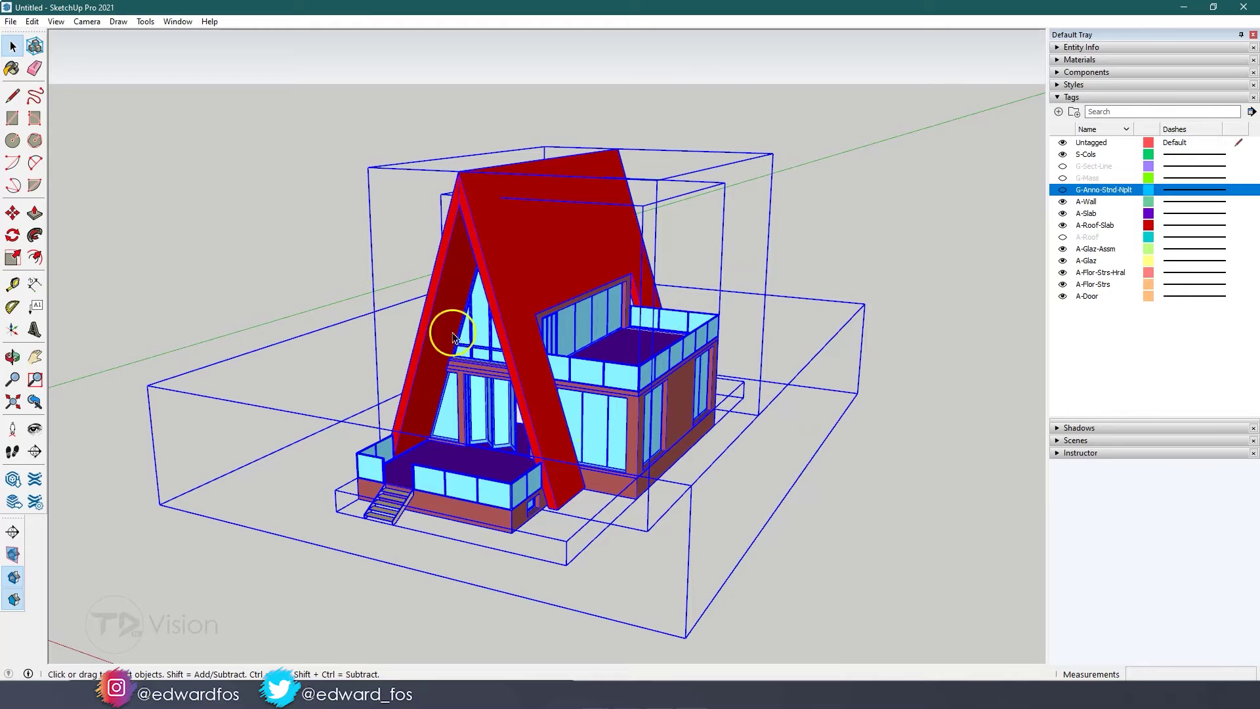
{"action": "left_click", "coordinate": [214, 304]}
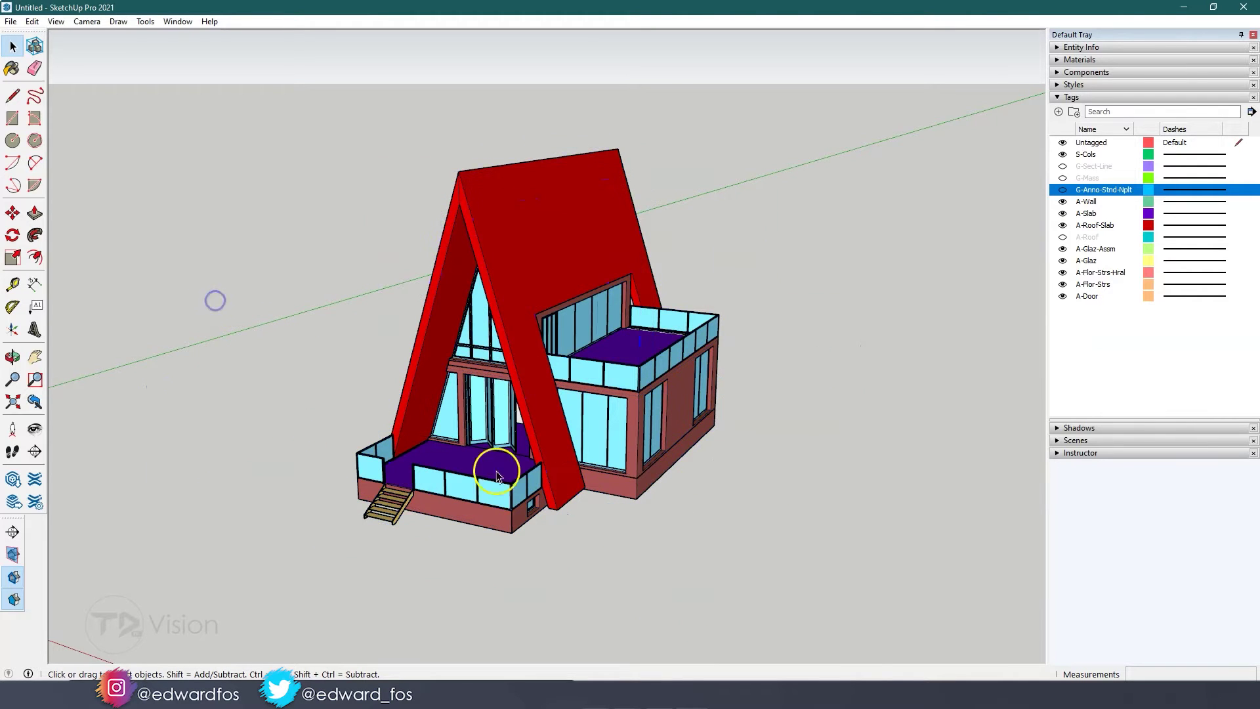
Step: Select the cabin's nested floor and roof components one by one to check how the model is divided
{"action": "left_click", "coordinate": [497, 523]}
{"action": "left_click", "coordinate": [492, 497]}
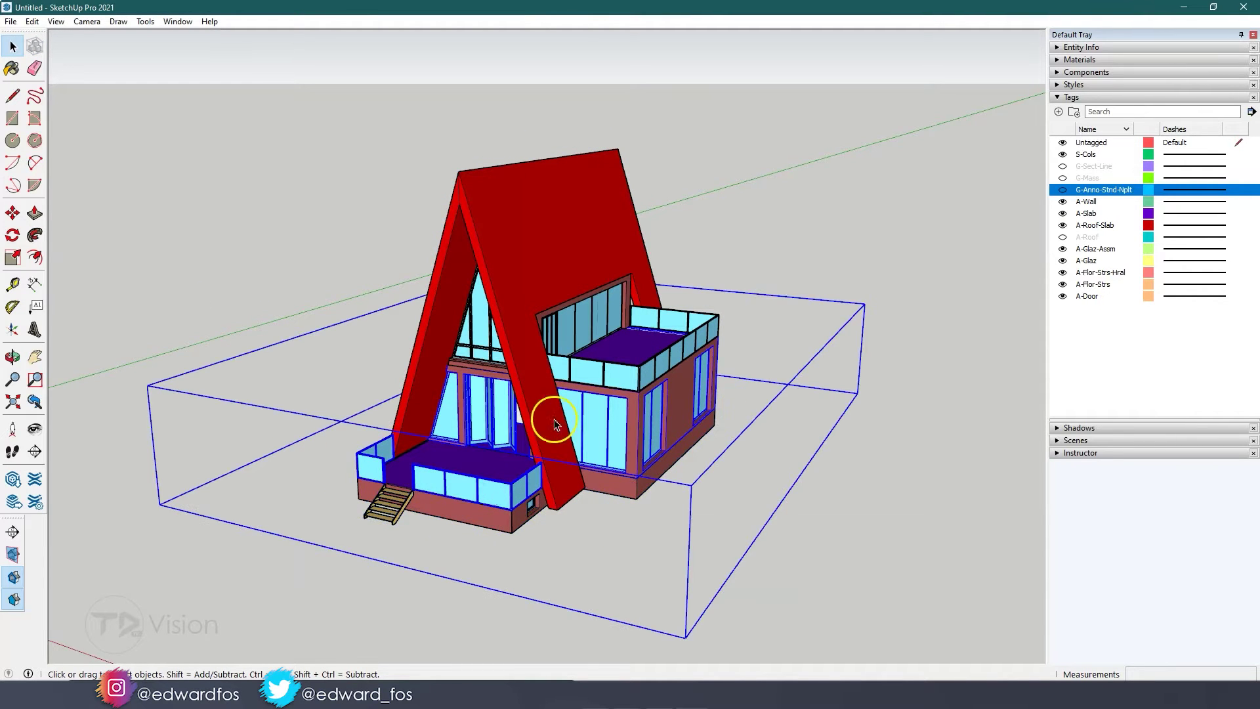
{"action": "left_click", "coordinate": [573, 371]}
{"action": "left_click", "coordinate": [523, 180]}
{"action": "left_click", "coordinate": [532, 318]}
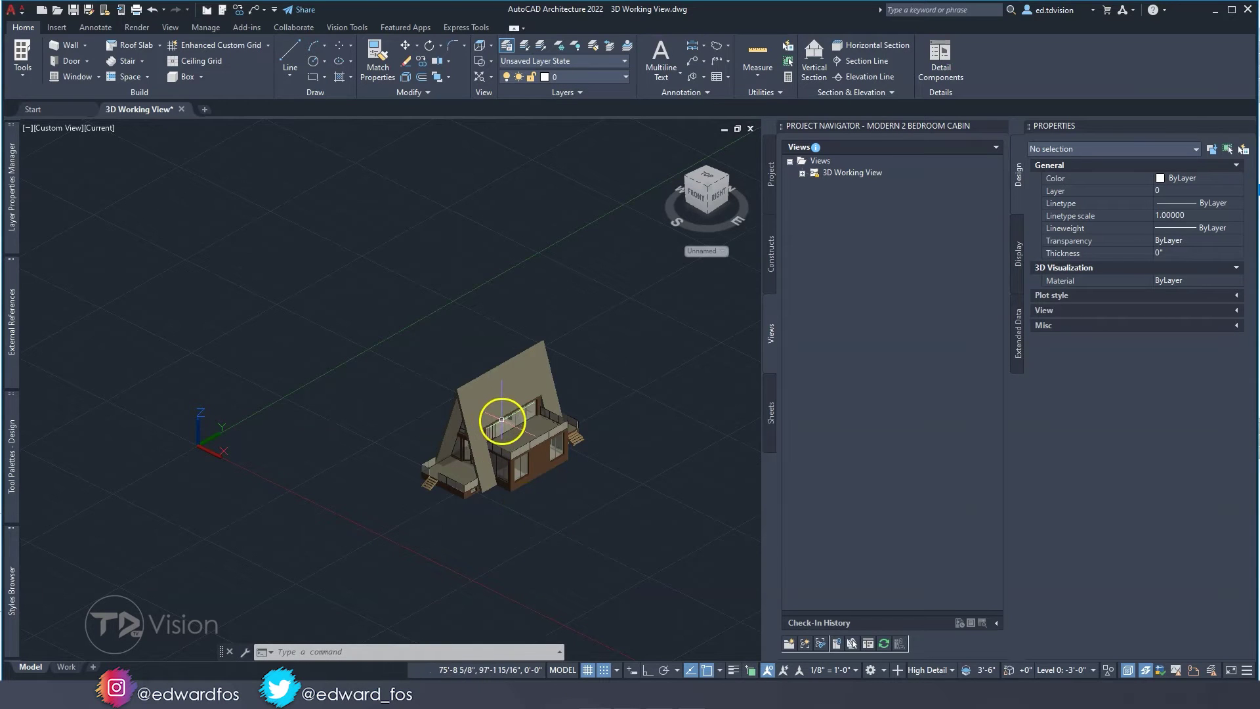
Step: In AutoCAD Architecture, select the roof and floor layout external references one by one to examine how the cabin is assembled
{"action": "scroll", "coordinate": [502, 420], "scroll_direction": "up", "scroll_amount": 5}
{"action": "middle_click_drag", "start_coordinate": [502, 420], "coordinate": [467, 397]}
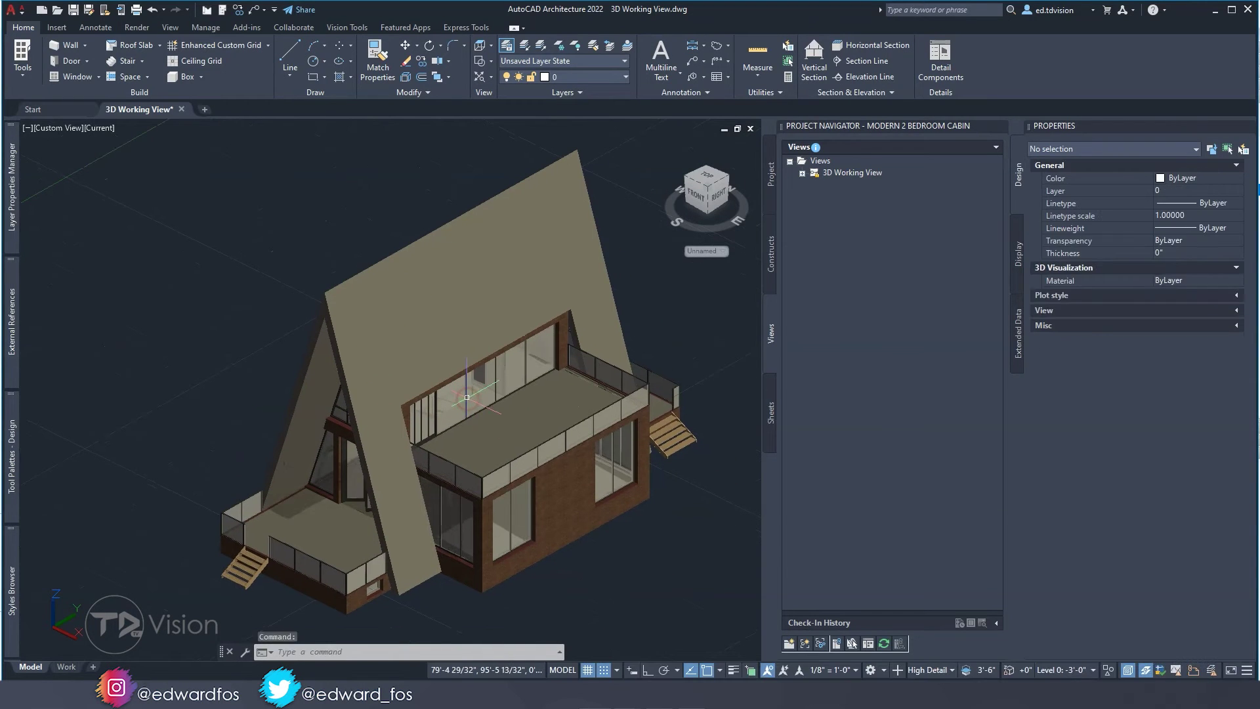
{"action": "left_click", "coordinate": [435, 308]}
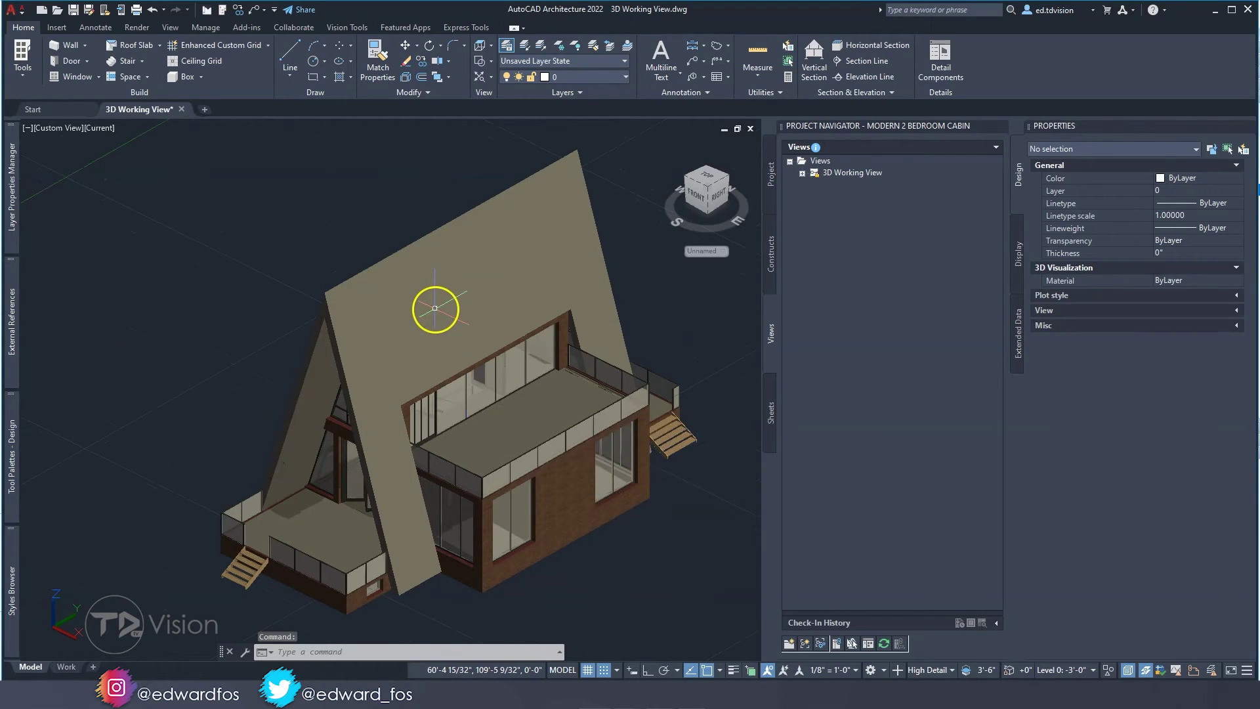
{"action": "left_click", "coordinate": [518, 405]}
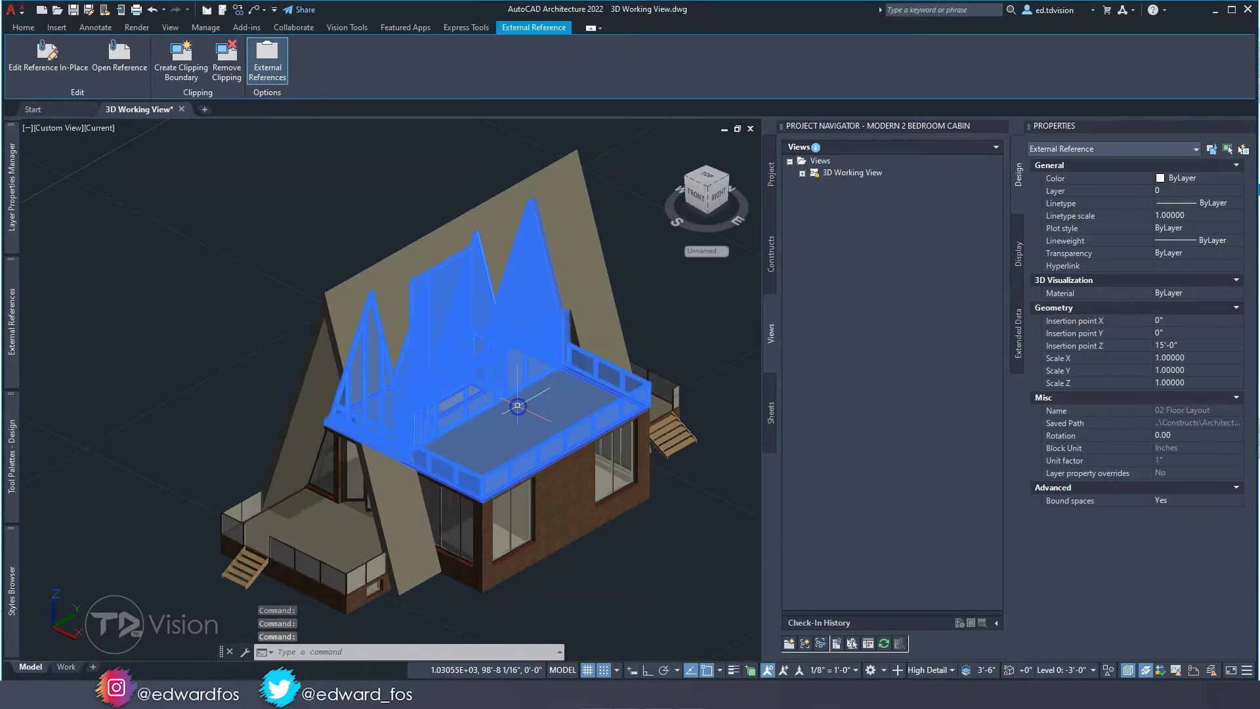
{"action": "left_click", "coordinate": [554, 472]}
{"action": "left_click", "coordinate": [560, 530]}
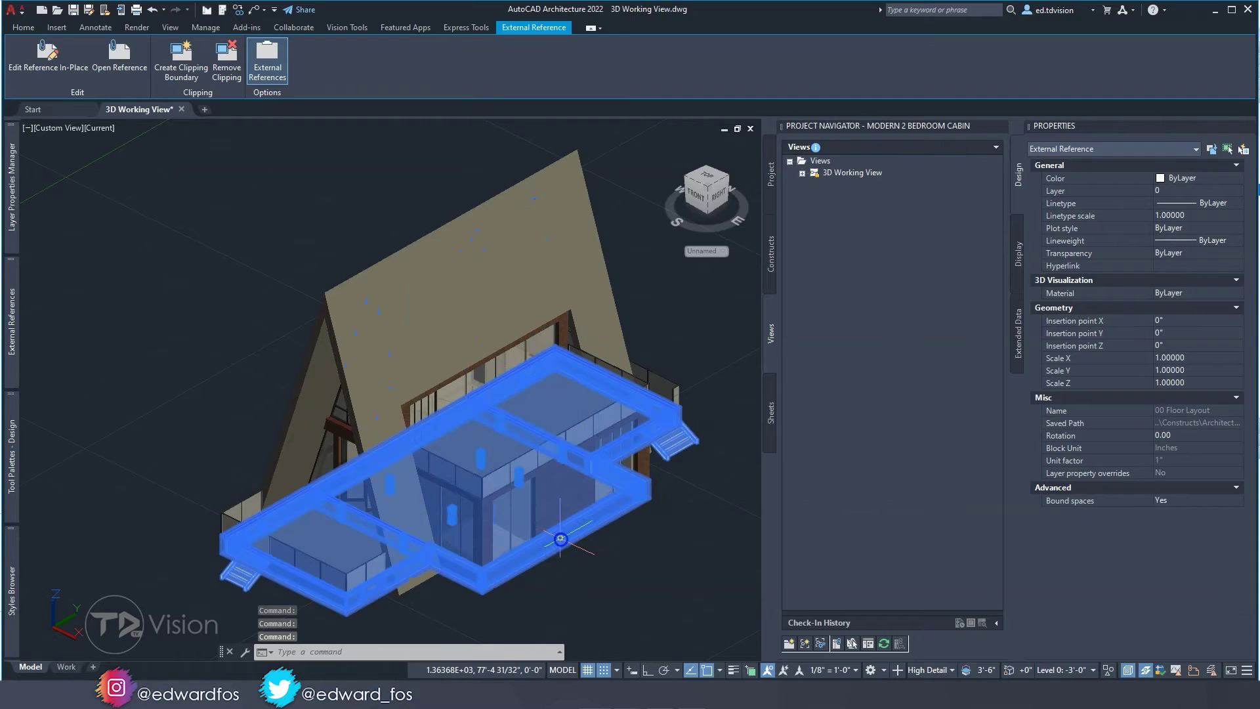
{"action": "left_click", "coordinate": [1002, 245]}
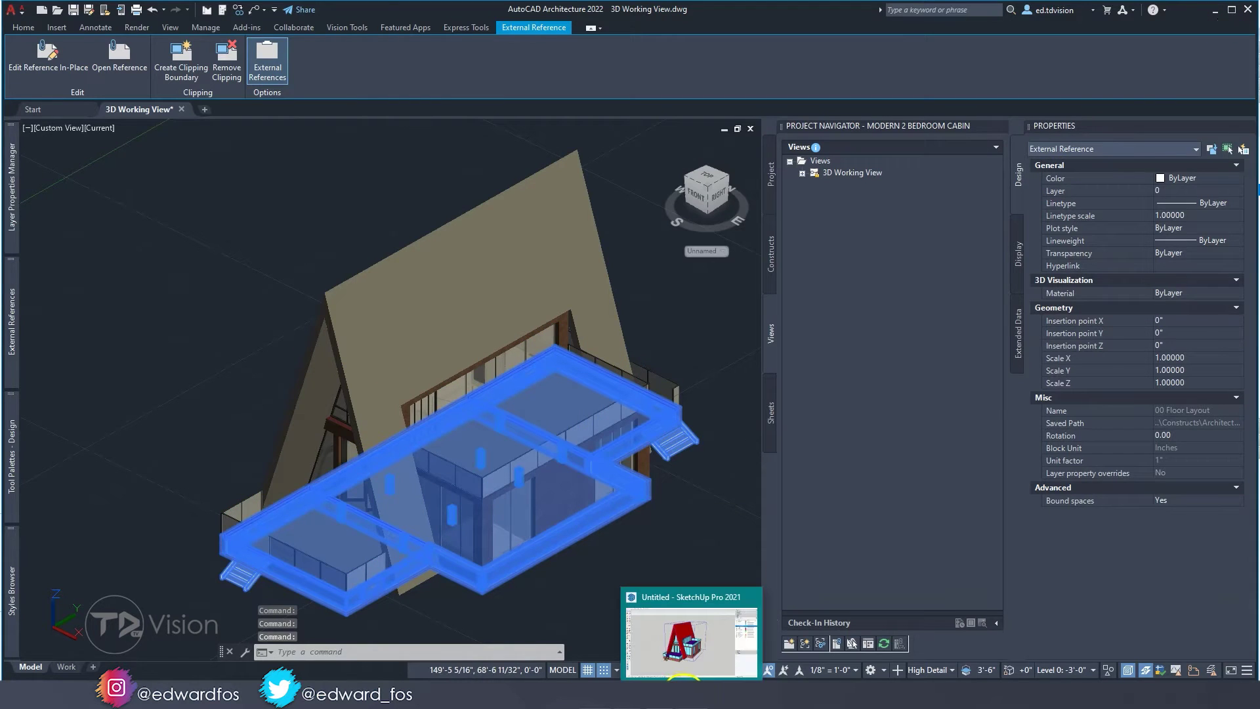
Step: Switch back to SketchUp and select the roof and floor components individually to compare them with the AutoCAD references
{"action": "left_click", "coordinate": [671, 604]}
{"action": "left_click", "coordinate": [829, 321]}
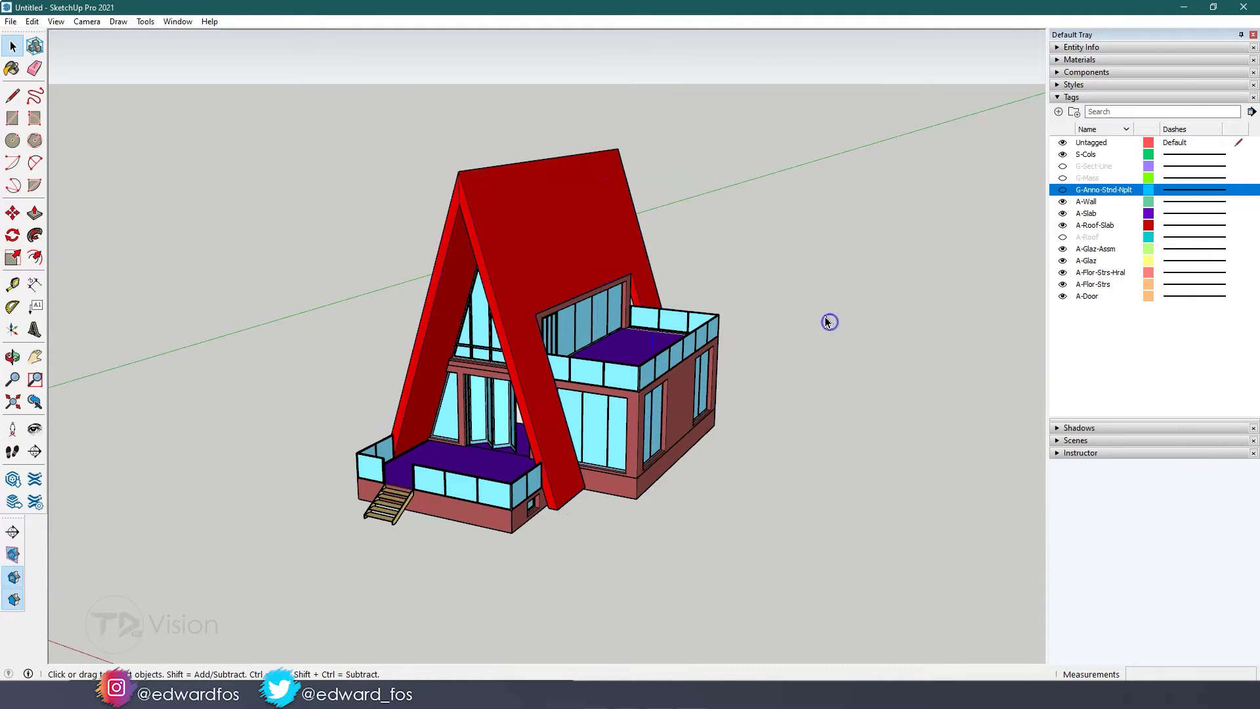
{"action": "left_click", "coordinate": [577, 226]}
{"action": "left_click", "coordinate": [581, 321]}
{"action": "left_click", "coordinate": [601, 410]}
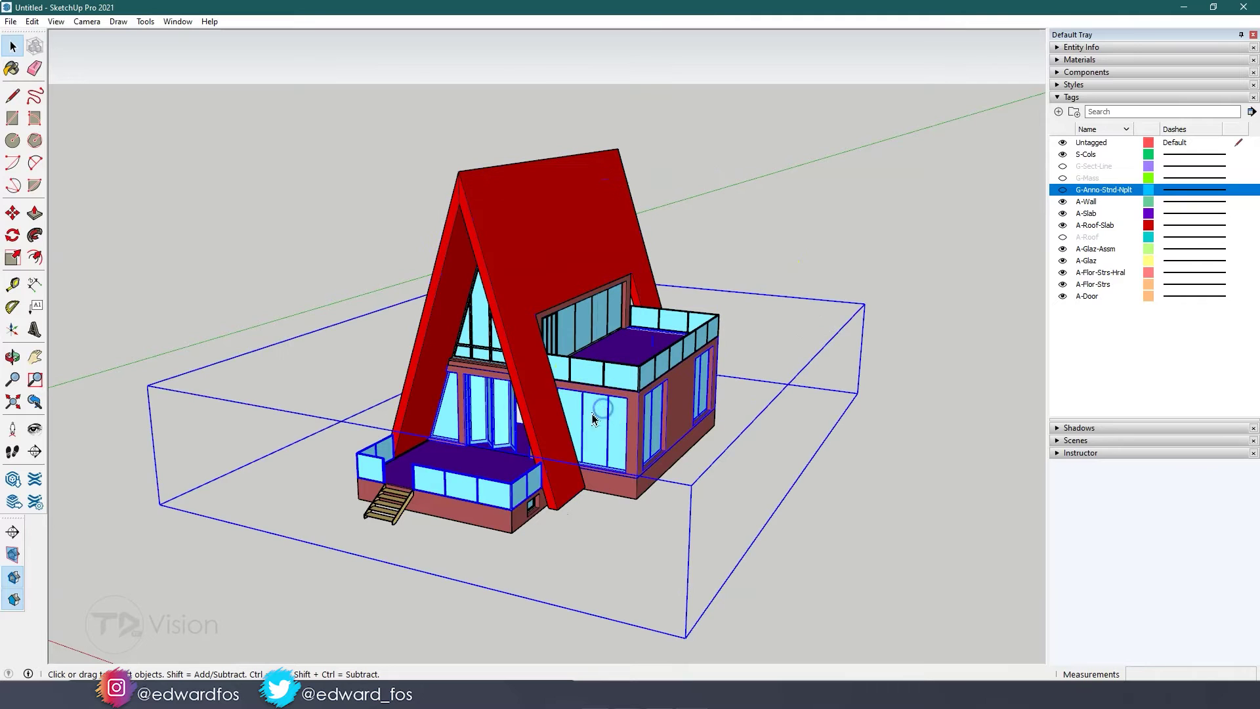
{"action": "left_click", "coordinate": [521, 512]}
{"action": "left_click", "coordinate": [745, 521]}
Step: Explode the foundation, ground-floor and upper-floor components together, leaving the roof component intact, and clear the selection
{"action": "middle_click_drag", "start_coordinate": [748, 525], "coordinate": [680, 490]}
{"action": "scroll", "coordinate": [572, 455], "scroll_direction": "up", "scroll_amount": 1}
{"action": "left_click", "coordinate": [572, 458]}
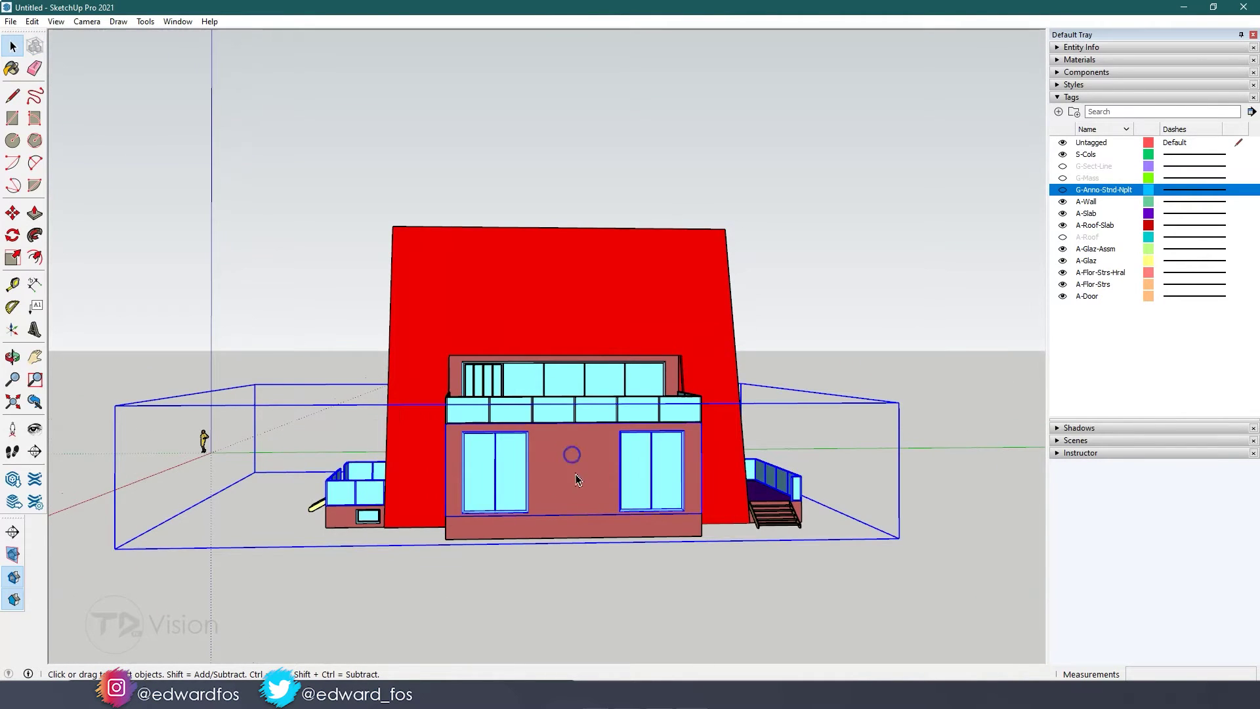
{"action": "double_click", "coordinate": [580, 524]}
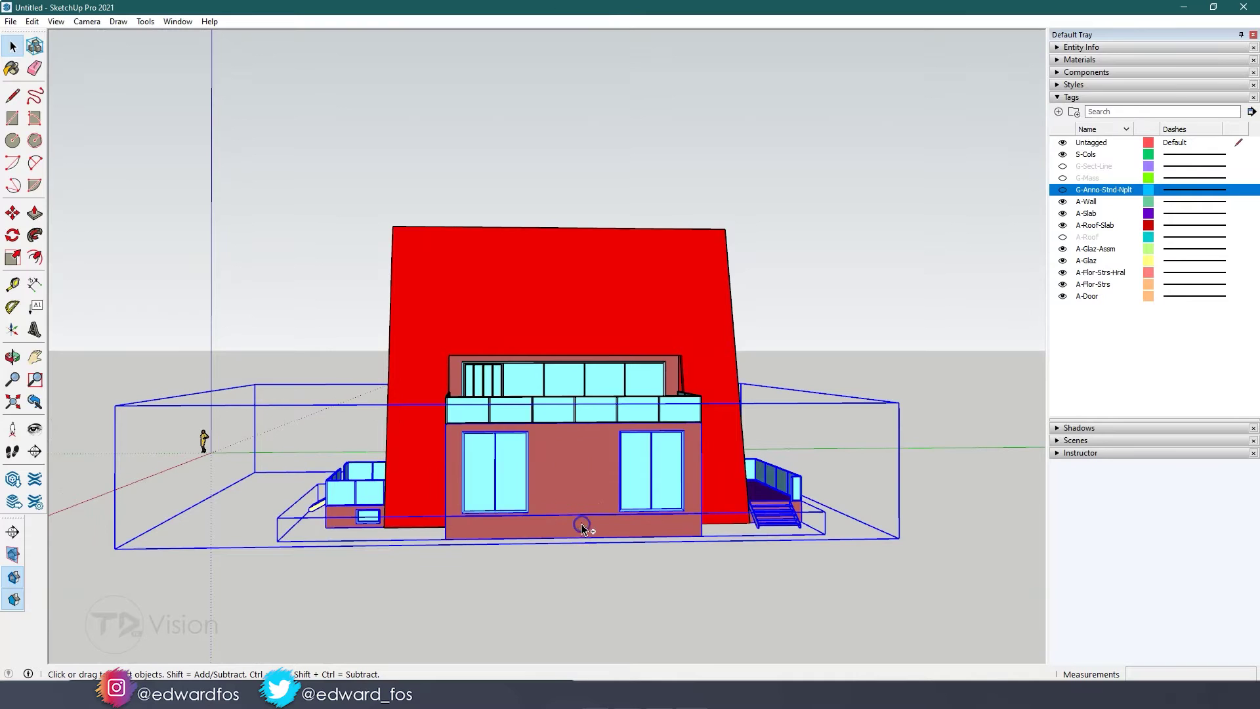
{"action": "left_click", "coordinate": [562, 362]}
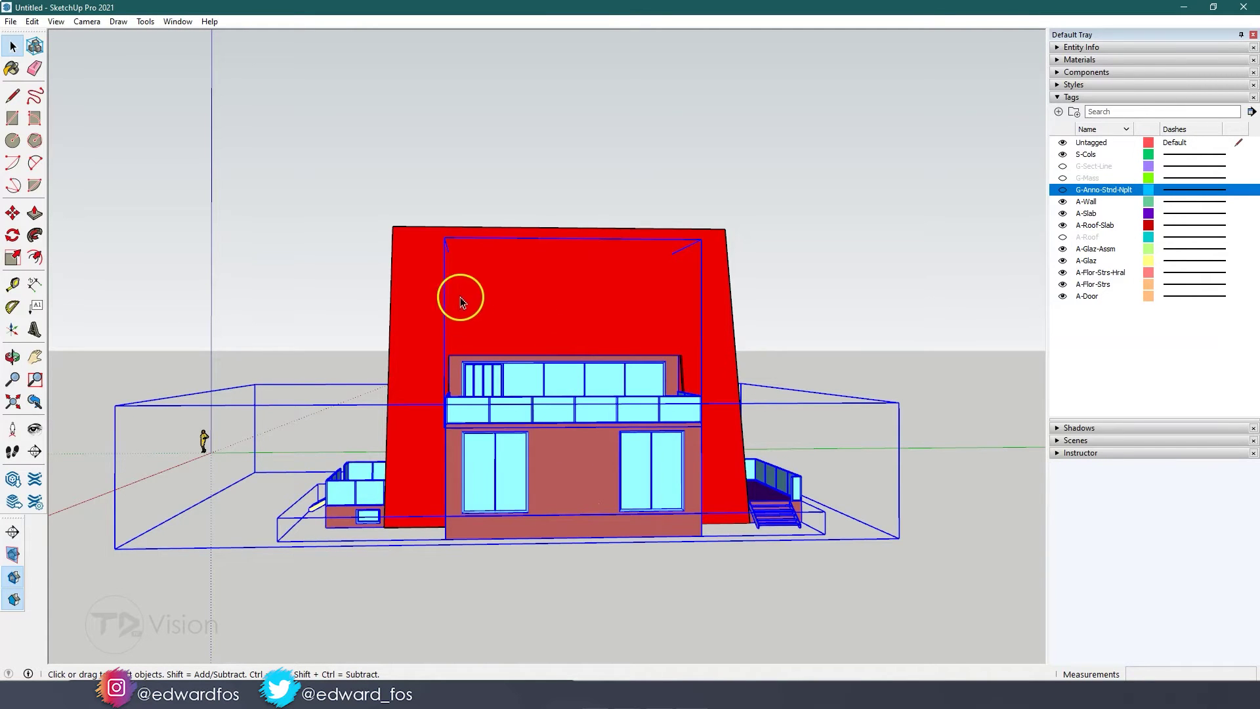
{"action": "right_click", "coordinate": [515, 388]}
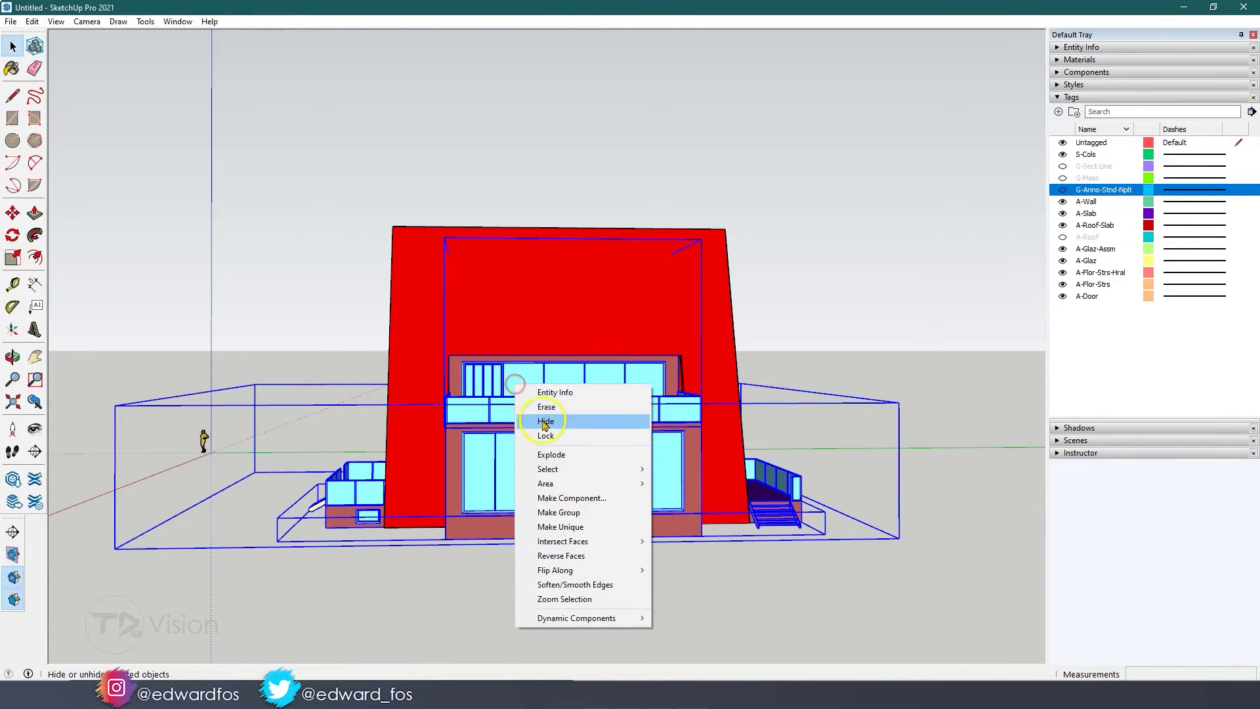
{"action": "left_click", "coordinate": [555, 458]}
{"action": "left_click", "coordinate": [414, 446]}
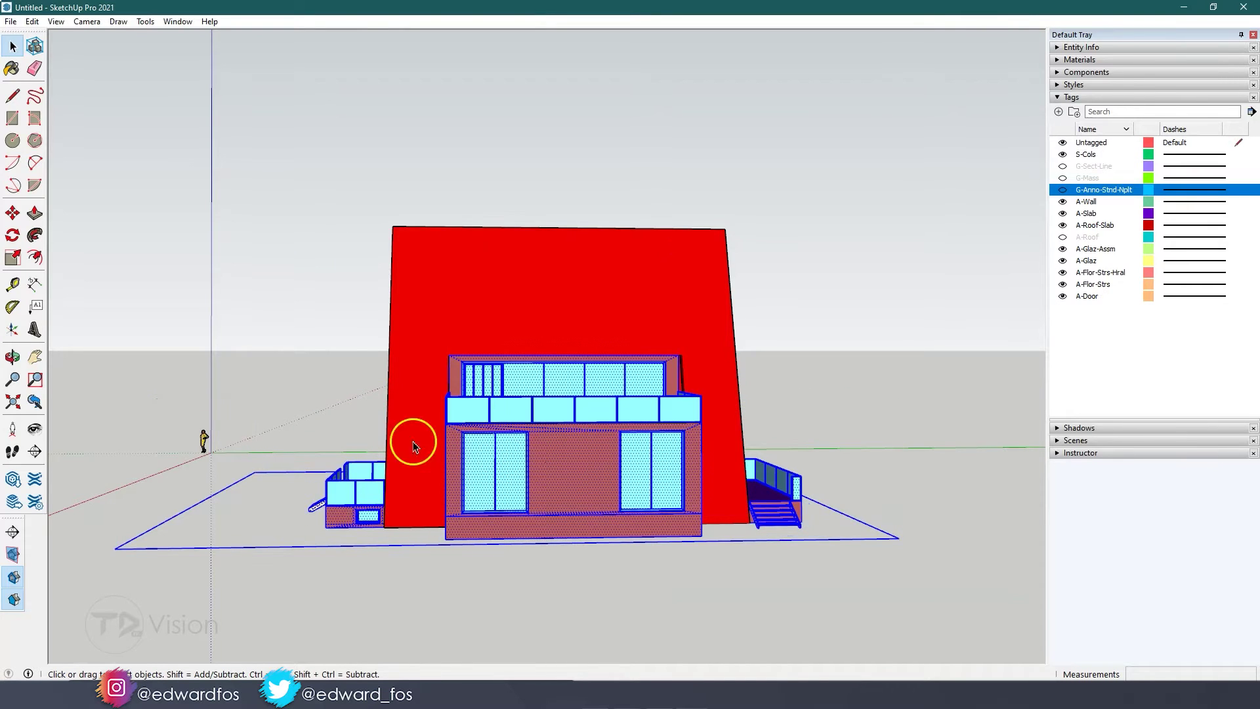
{"action": "left_click", "coordinate": [273, 393]}
Step: Select the whole model except the roof component, group the foundation and floor geometry together, and clear the selection
{"action": "left_click_drag", "start_coordinate": [256, 326], "coordinate": [340, 410]}
{"action": "left_click_drag", "start_coordinate": [241, 225], "coordinate": [877, 621]}
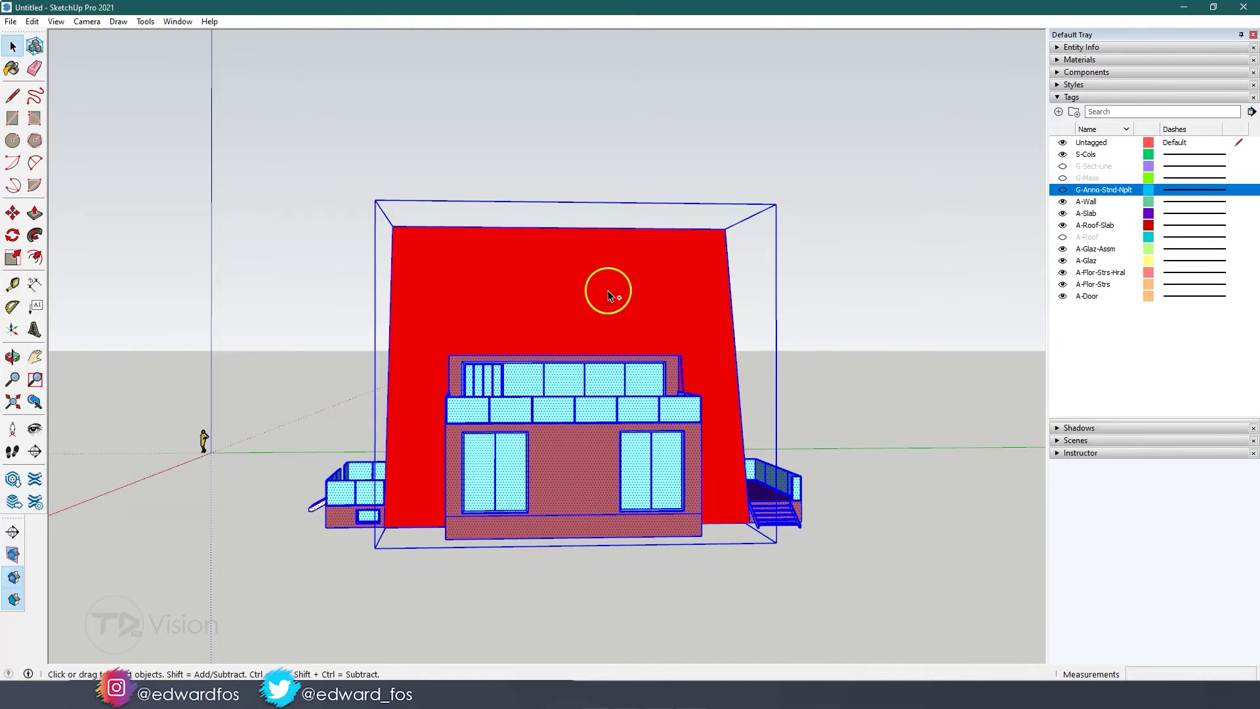
{"action": "left_click", "coordinate": [602, 246], "text": "shift"}
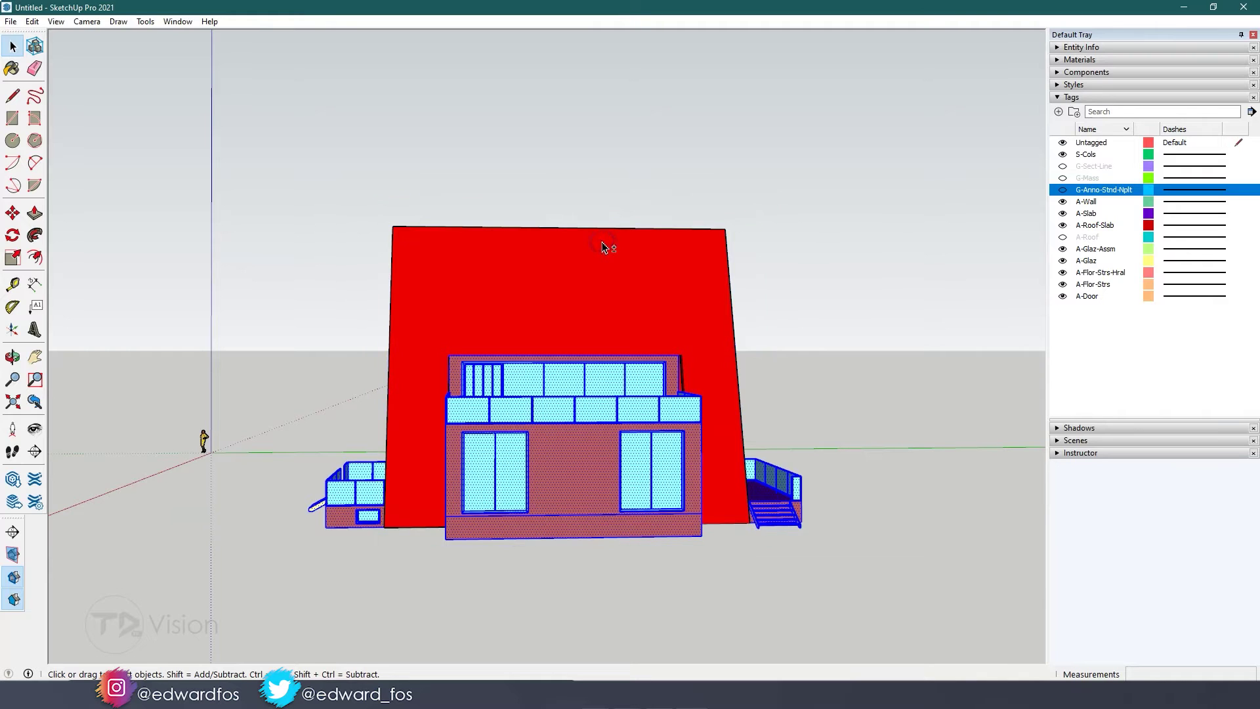
{"action": "right_click", "coordinate": [574, 453]}
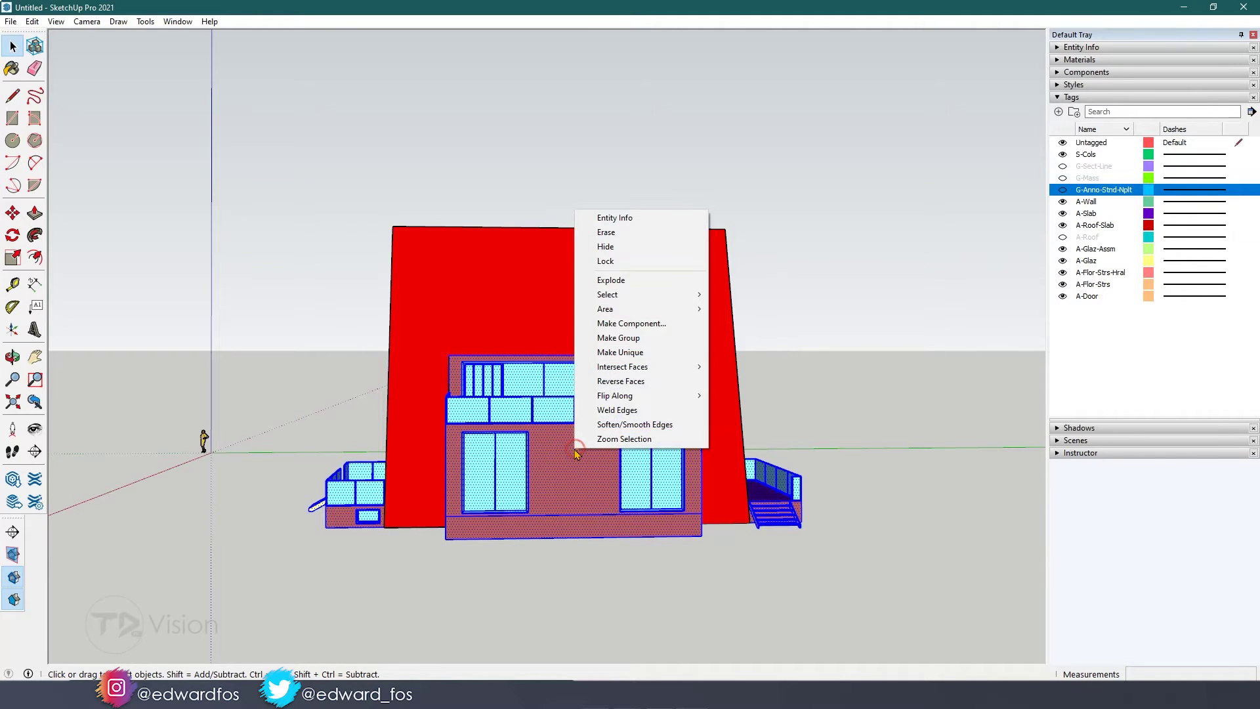
{"action": "left_click", "coordinate": [620, 339]}
{"action": "left_click", "coordinate": [885, 347]}
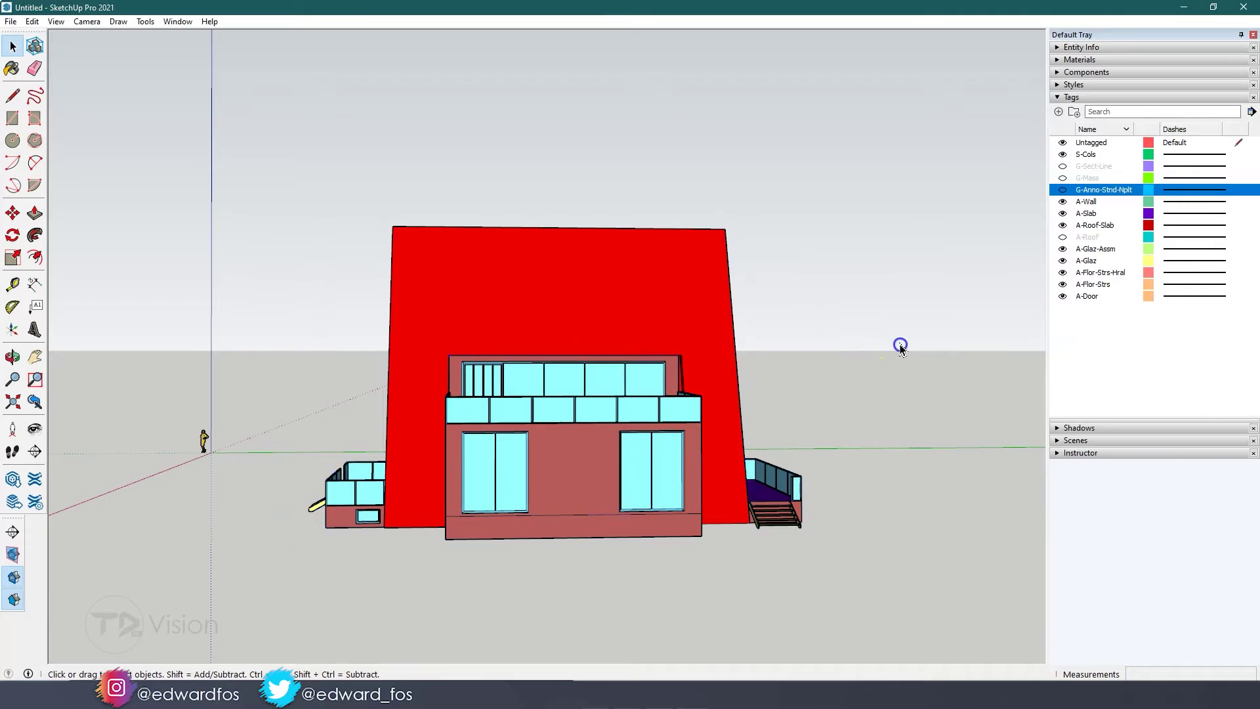
Step: Select the house body group and the roof component in turn to check that they are separate objects
{"action": "left_click", "coordinate": [602, 442]}
{"action": "middle_click_drag", "start_coordinate": [605, 442], "coordinate": [514, 436]}
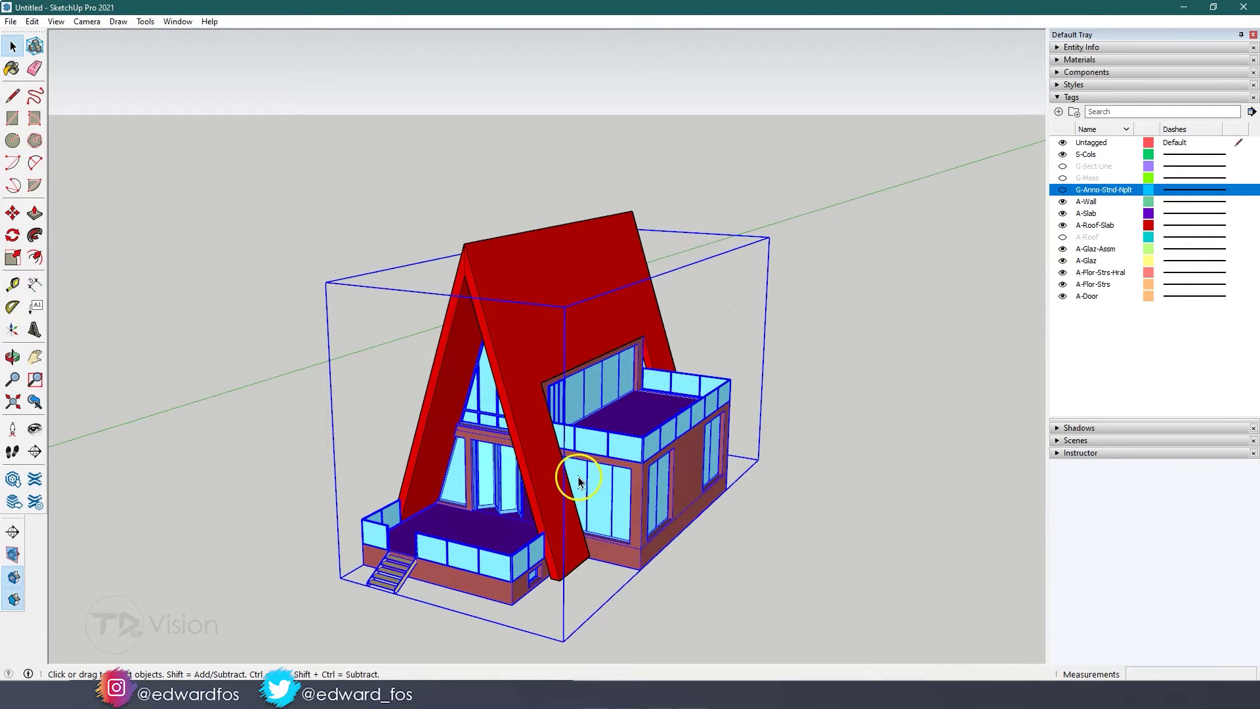
{"action": "double_click", "coordinate": [550, 259]}
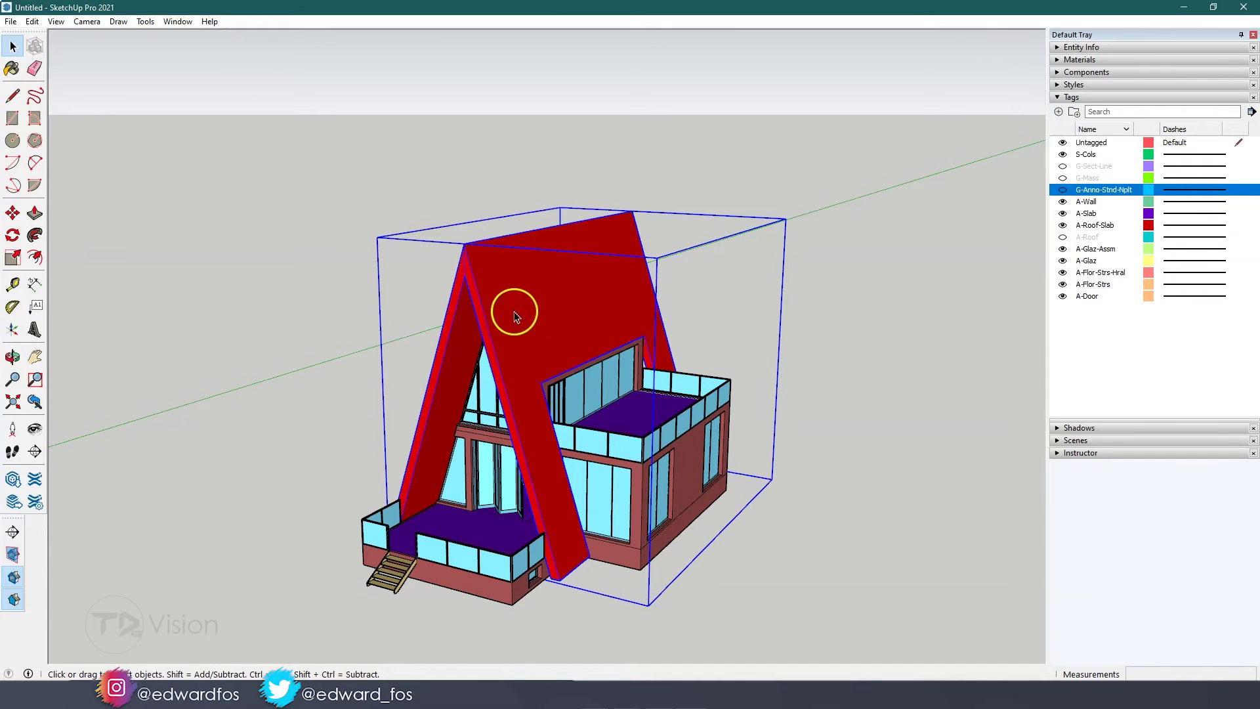
{"action": "middle_click_drag", "start_coordinate": [567, 282], "coordinate": [745, 332]}
{"action": "scroll", "coordinate": [726, 354], "scroll_direction": "down", "scroll_amount": 6}
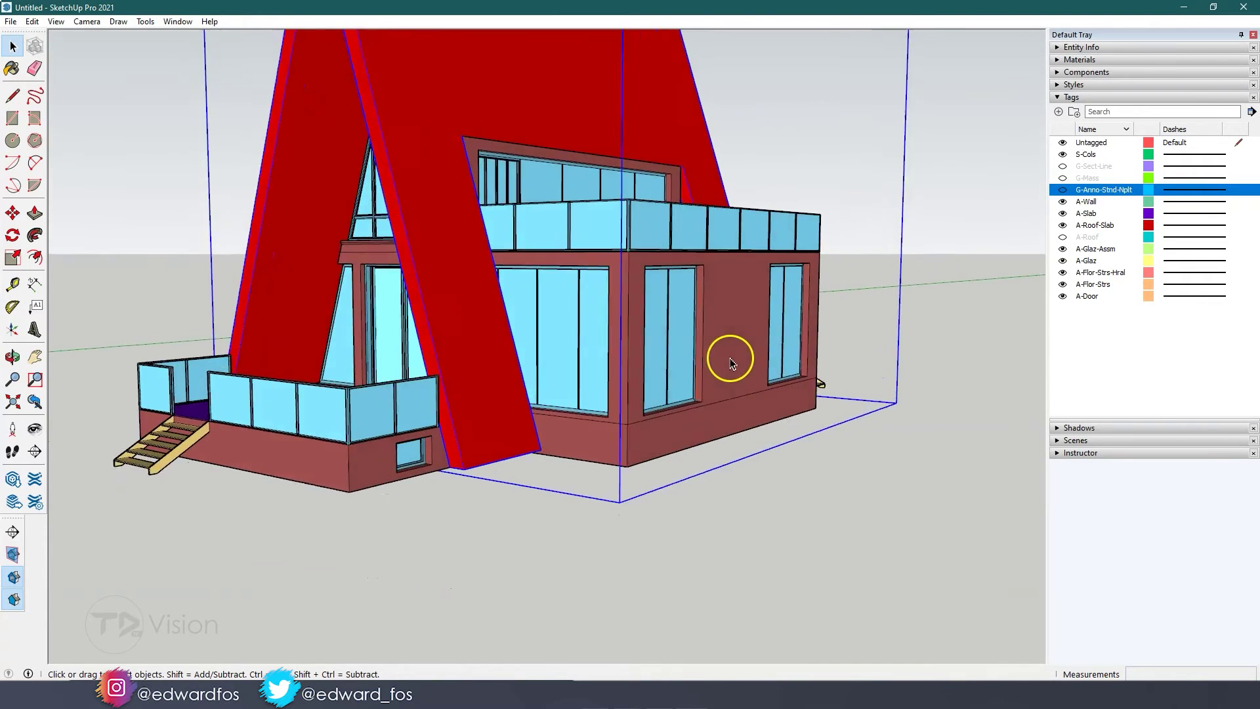
Step: Open the house body group for editing and delete the horizontal seam edges below the windows on the two-window wall and its adjoining wall
{"action": "left_click", "coordinate": [716, 323]}
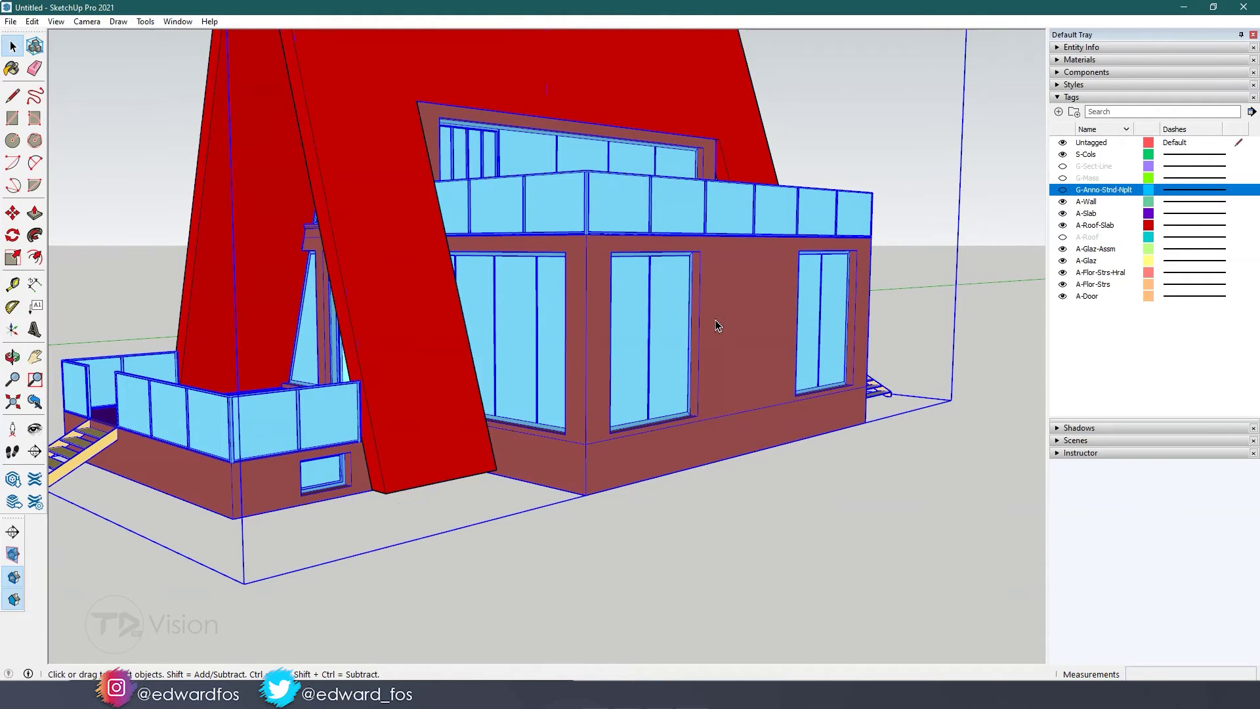
{"action": "double_click", "coordinate": [716, 323]}
{"action": "scroll", "coordinate": [662, 433], "scroll_direction": "up", "scroll_amount": 3}
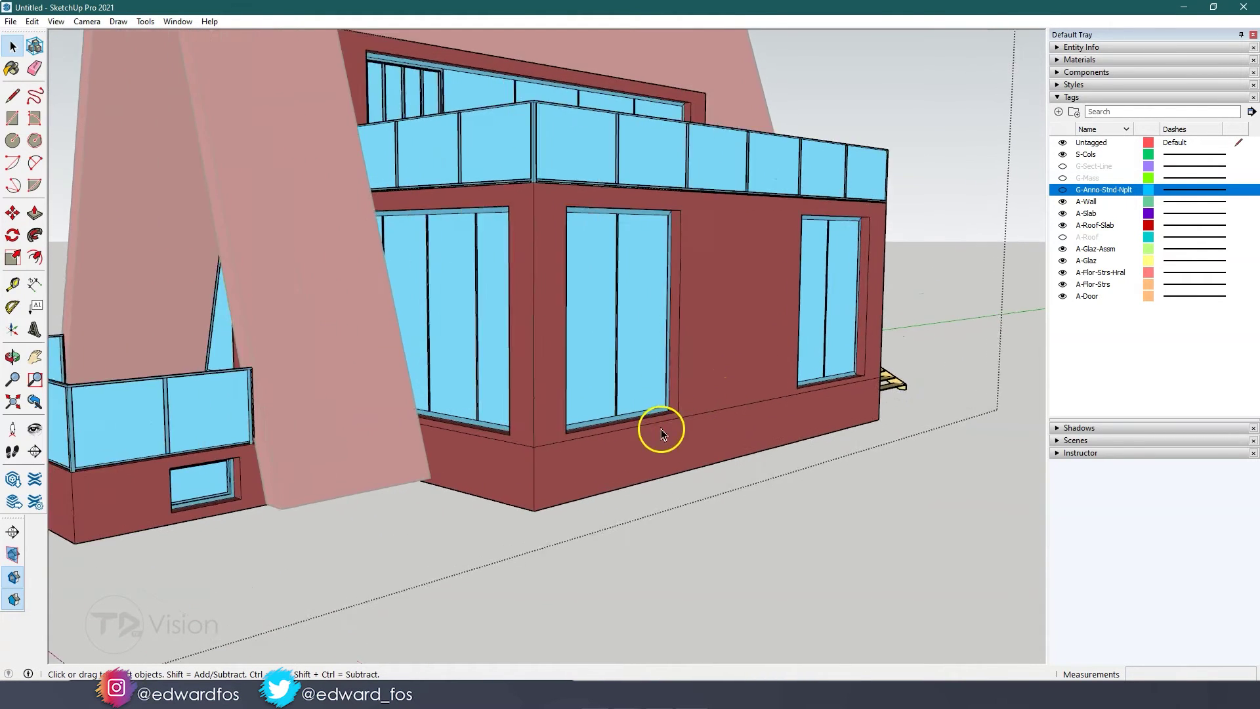
{"action": "scroll", "coordinate": [661, 433], "scroll_direction": "up", "scroll_amount": 3}
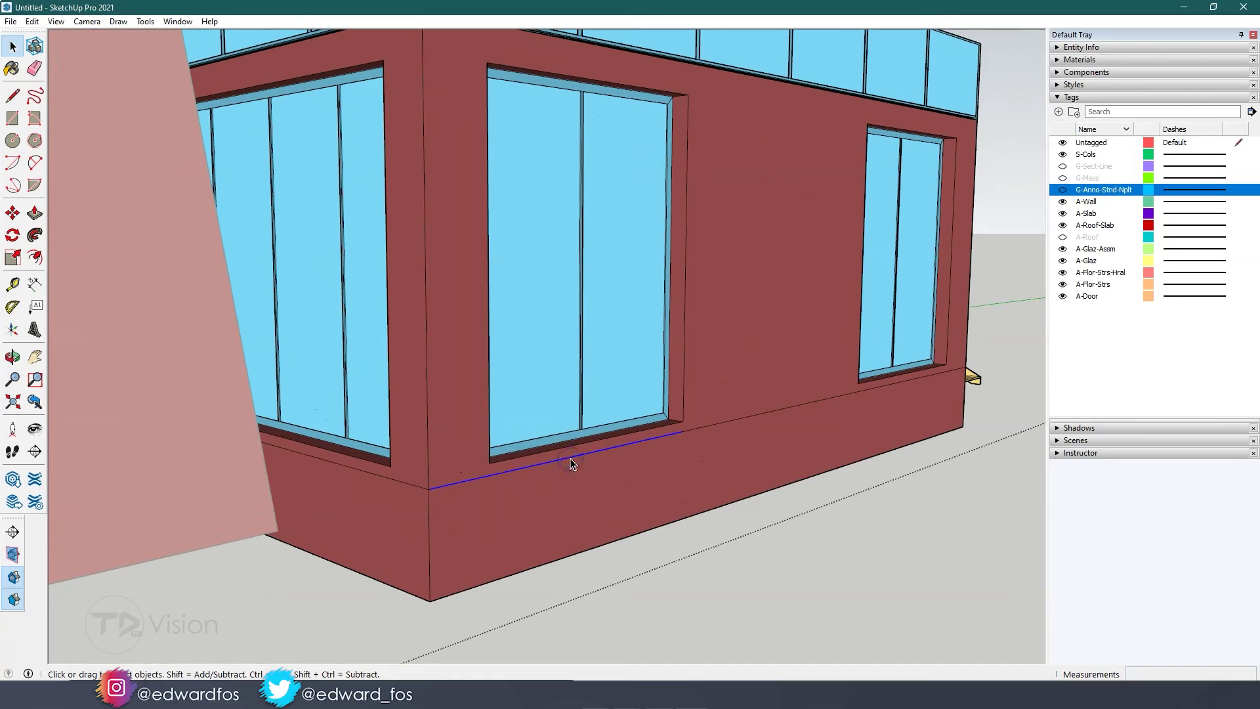
{"action": "key", "text": "Delete"}
{"action": "left_click", "coordinate": [716, 425]}
{"action": "key", "text": "Delete"}
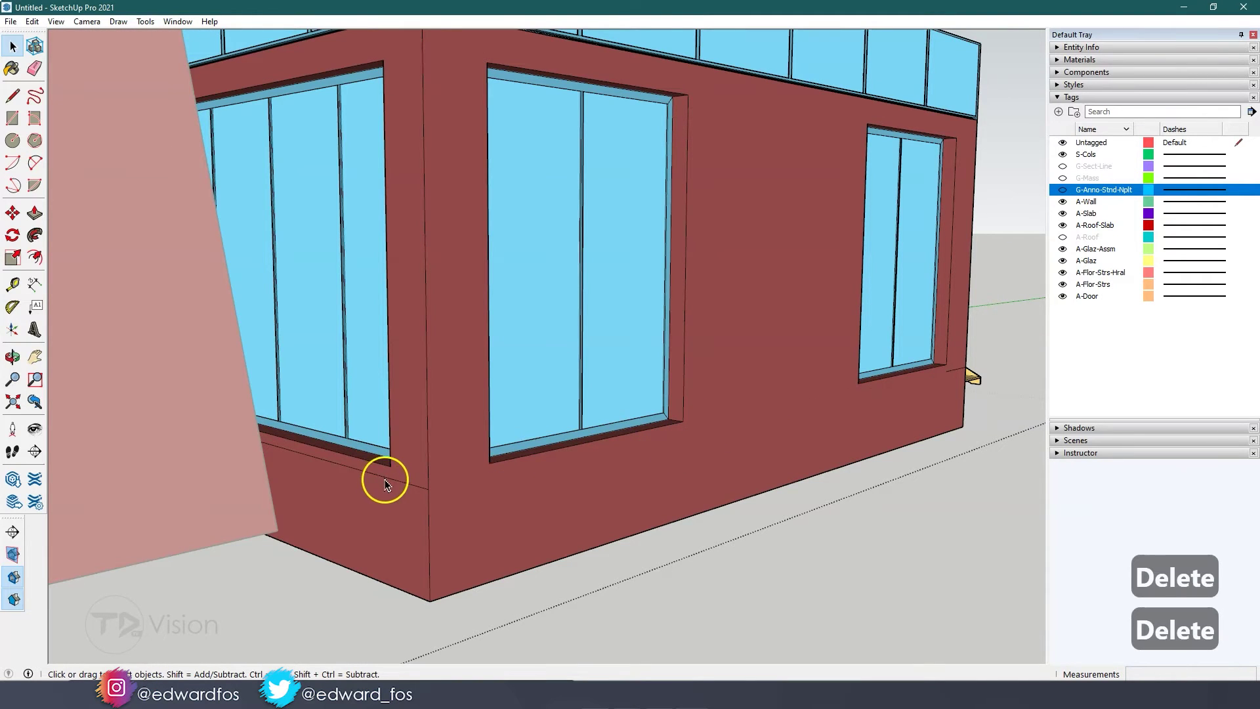
{"action": "key", "text": "Delete"}
{"action": "left_click", "coordinate": [394, 487]}
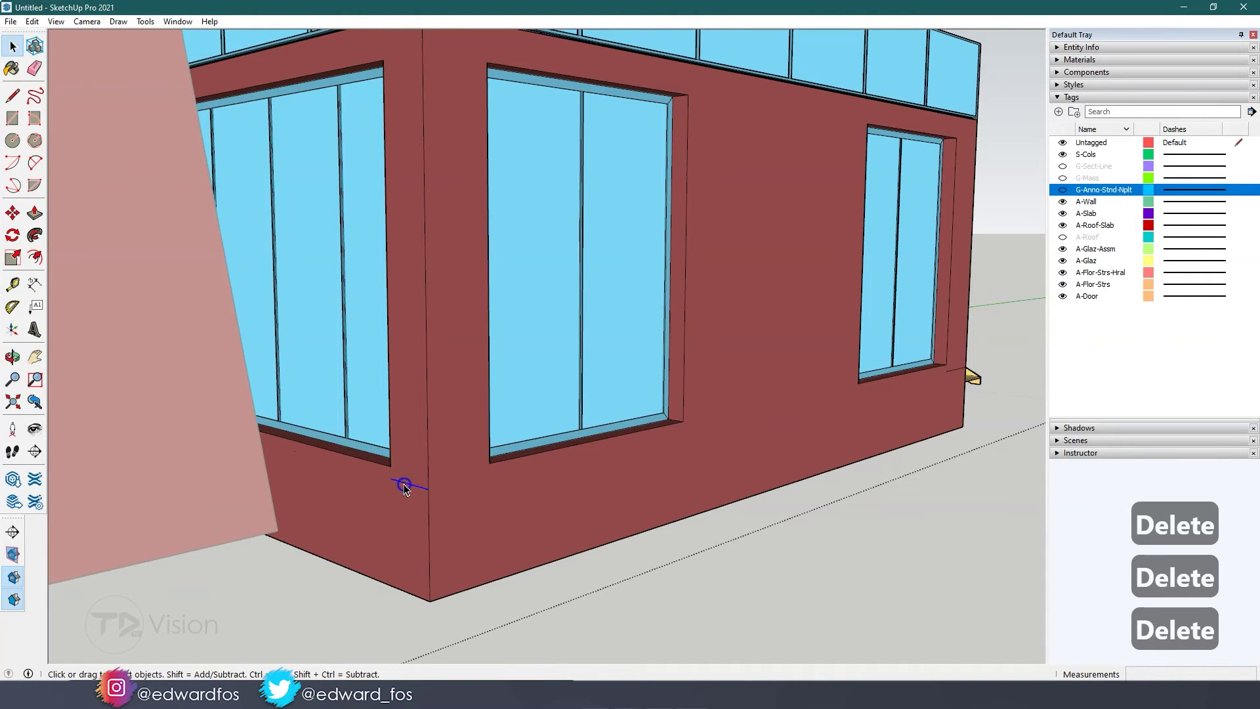
{"action": "key", "text": "Delete"}
{"action": "key", "text": "Delete"}
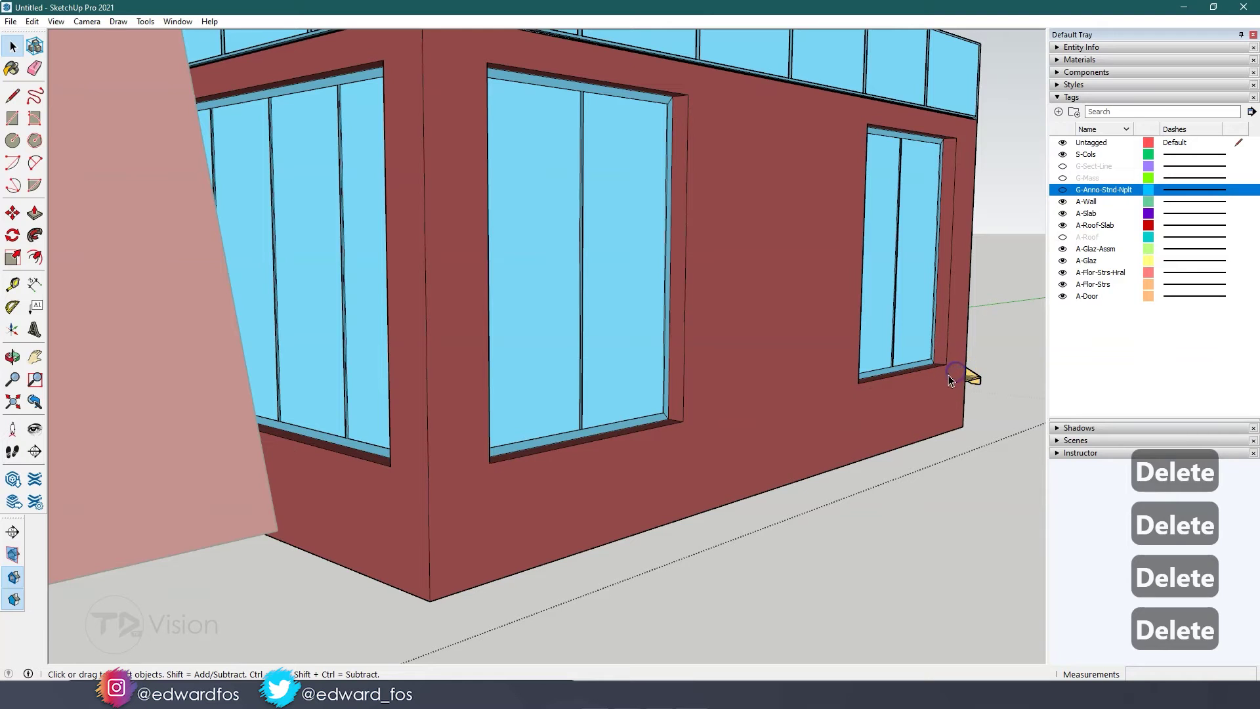
Step: Delete the remaining seam edges on the wall around the opposite corner, and exit the house body group
{"action": "scroll", "coordinate": [938, 381], "scroll_direction": "up", "scroll_amount": 5}
{"action": "middle_click_drag", "start_coordinate": [856, 433], "coordinate": [653, 448]}
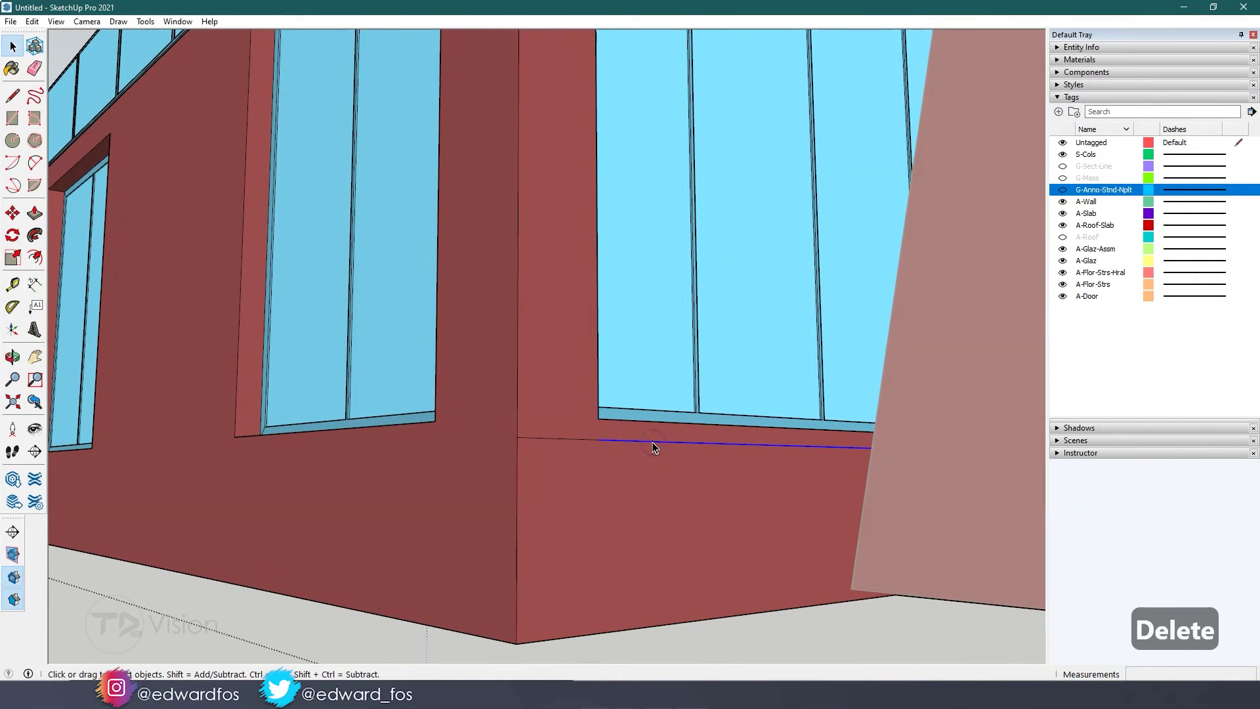
{"action": "key", "text": "Delete"}
{"action": "left_click", "coordinate": [571, 439]}
{"action": "key", "text": "Delete"}
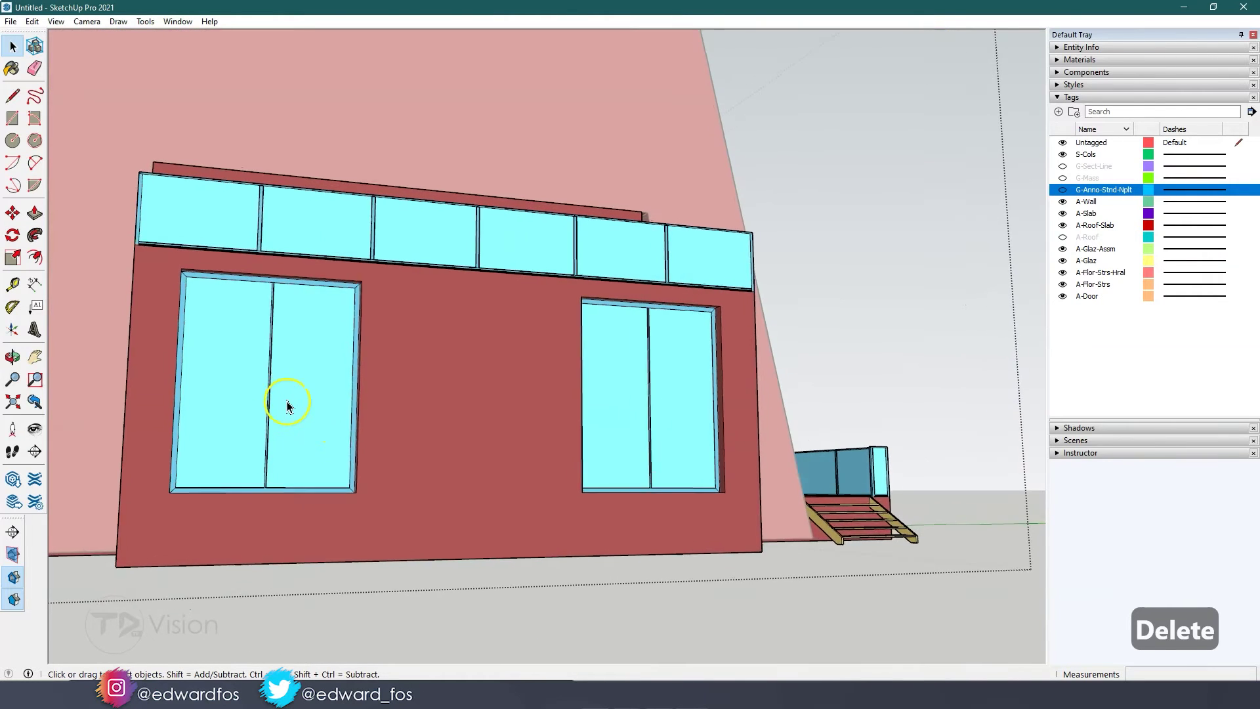
{"action": "scroll", "coordinate": [270, 349], "scroll_direction": "up", "scroll_amount": 3}
{"action": "scroll", "coordinate": [269, 349], "scroll_direction": "up", "scroll_amount": 2}
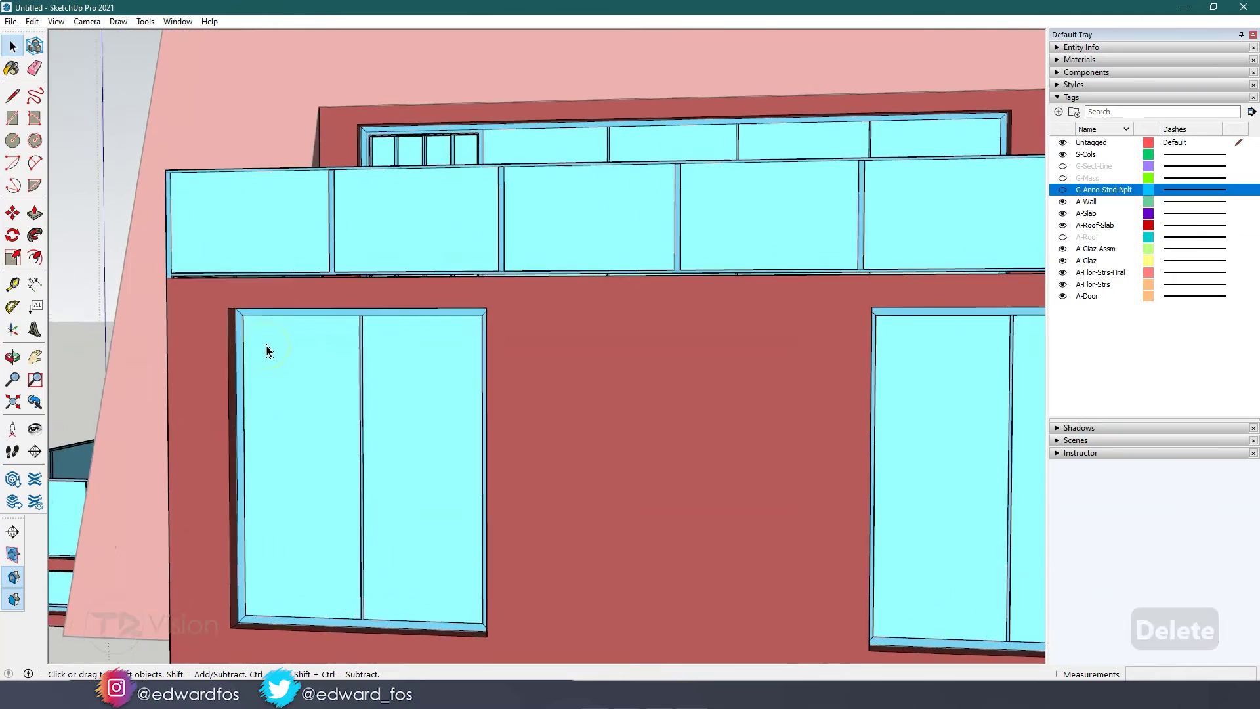
{"action": "key", "text": "Escape"}
{"action": "key", "text": "Escape"}
{"action": "key", "text": "Escape"}
{"action": "key", "text": "Escape"}
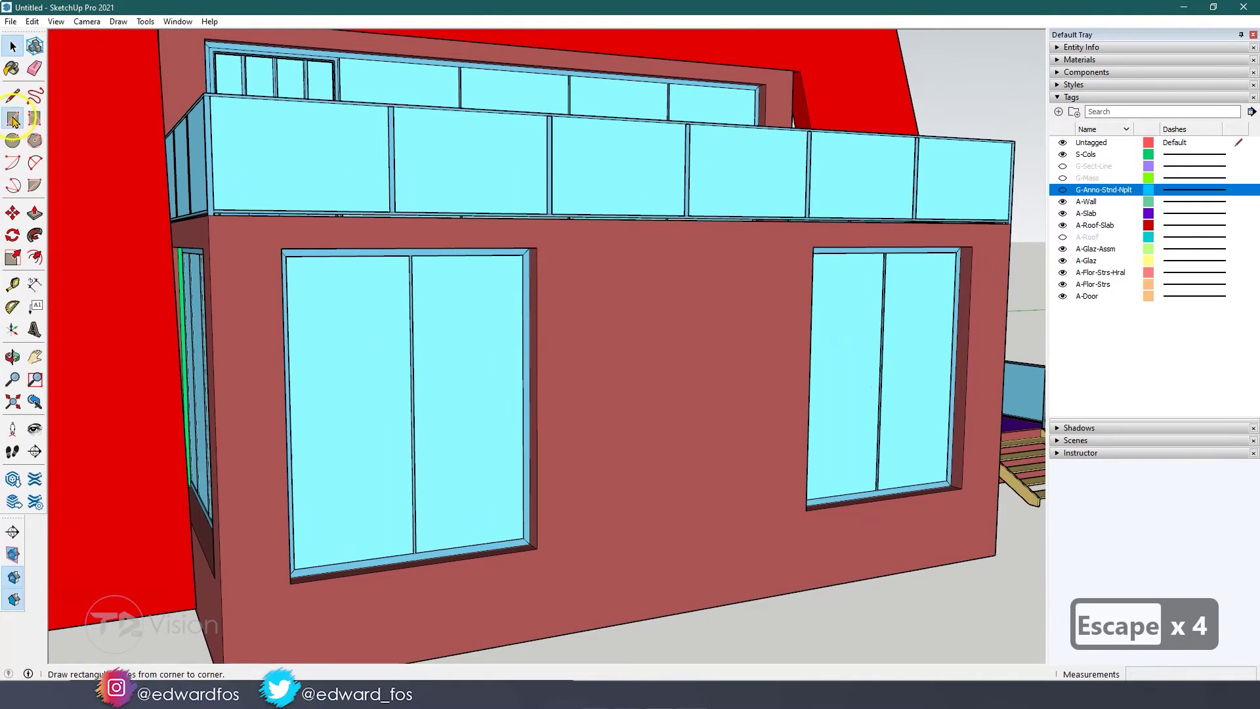
Step: Draw a 10' 8" by 8' 8" rectangle over the first window opening on the two-window wall and offset its outline 4" outward
{"action": "left_click", "coordinate": [281, 248]}
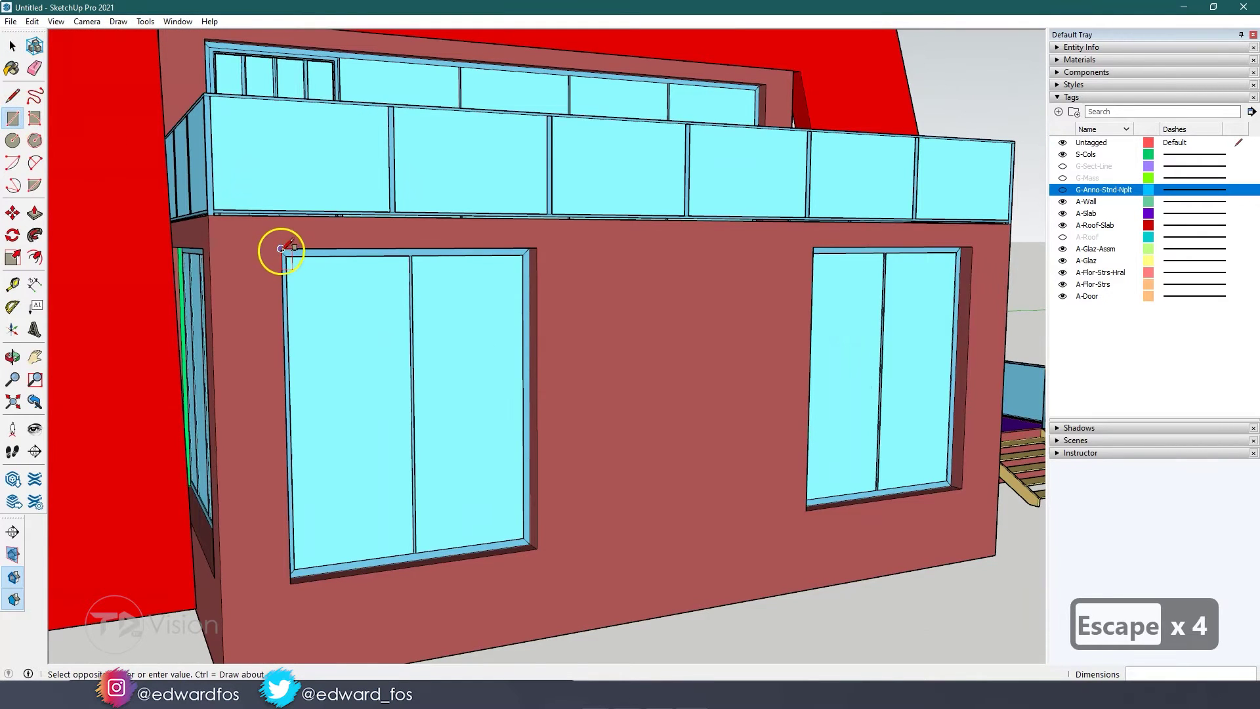
{"action": "left_click", "coordinate": [537, 548]}
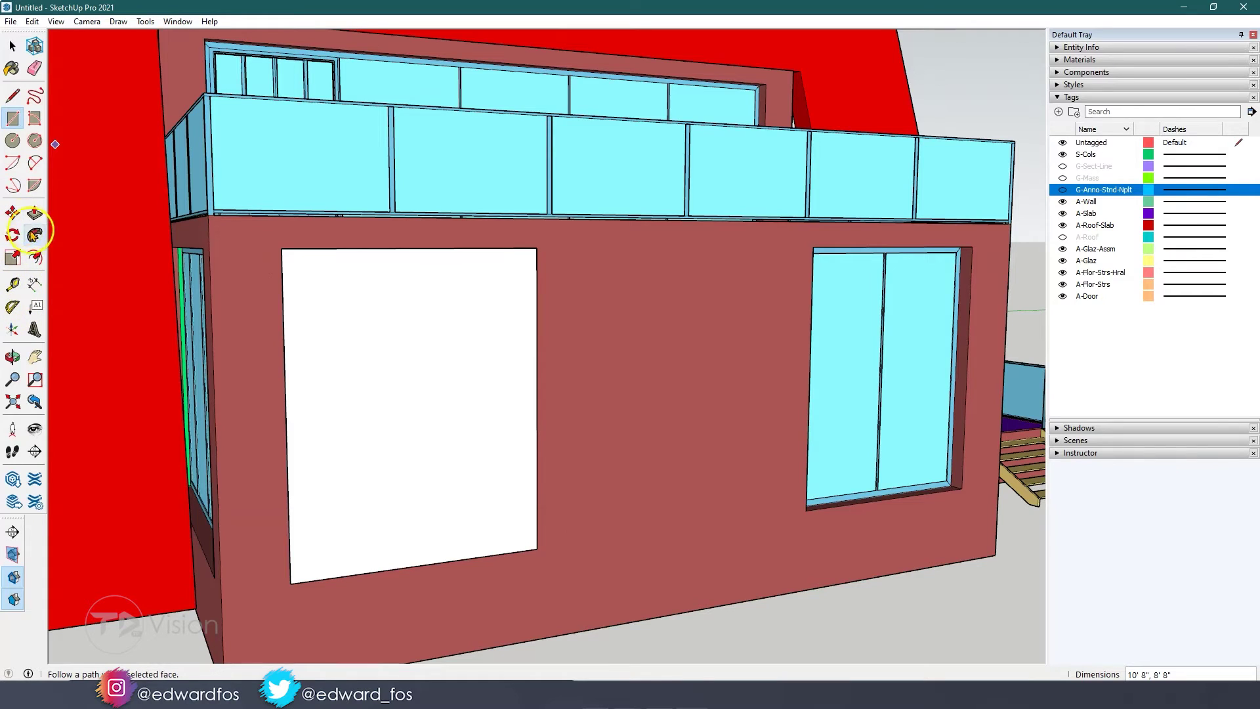
{"action": "left_click", "coordinate": [35, 235]}
{"action": "left_click", "coordinate": [36, 258]}
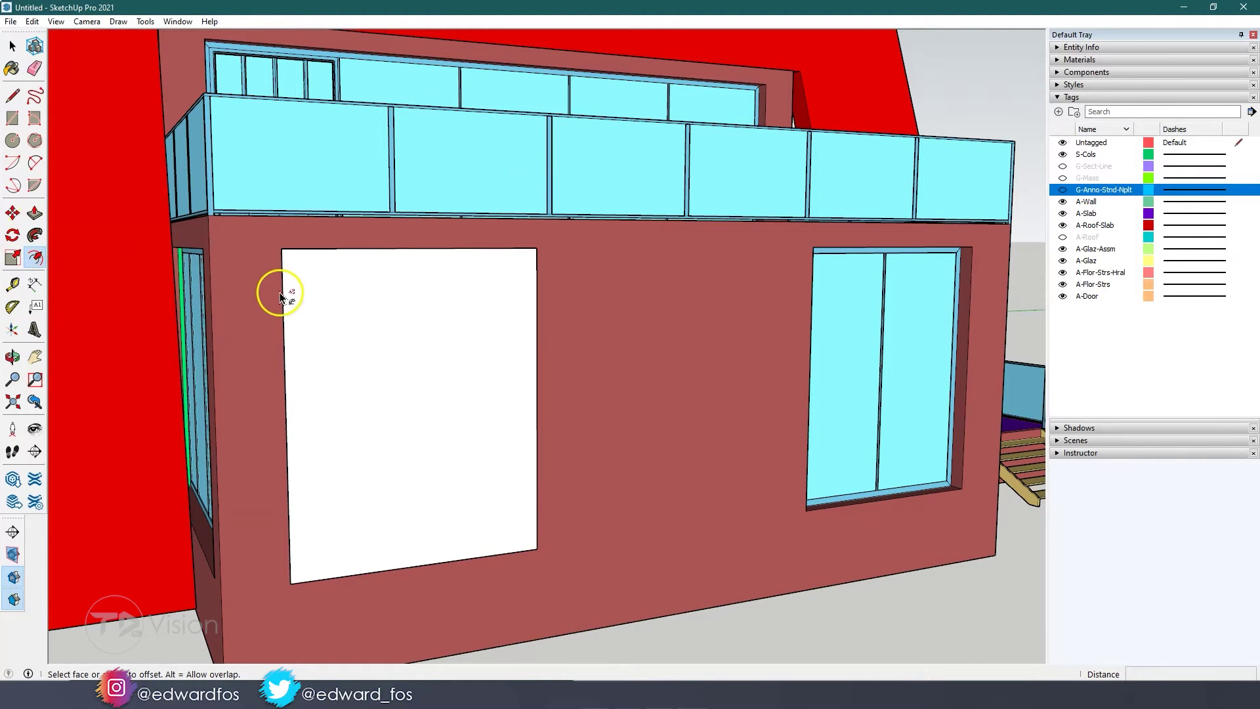
{"action": "left_click", "coordinate": [300, 255]}
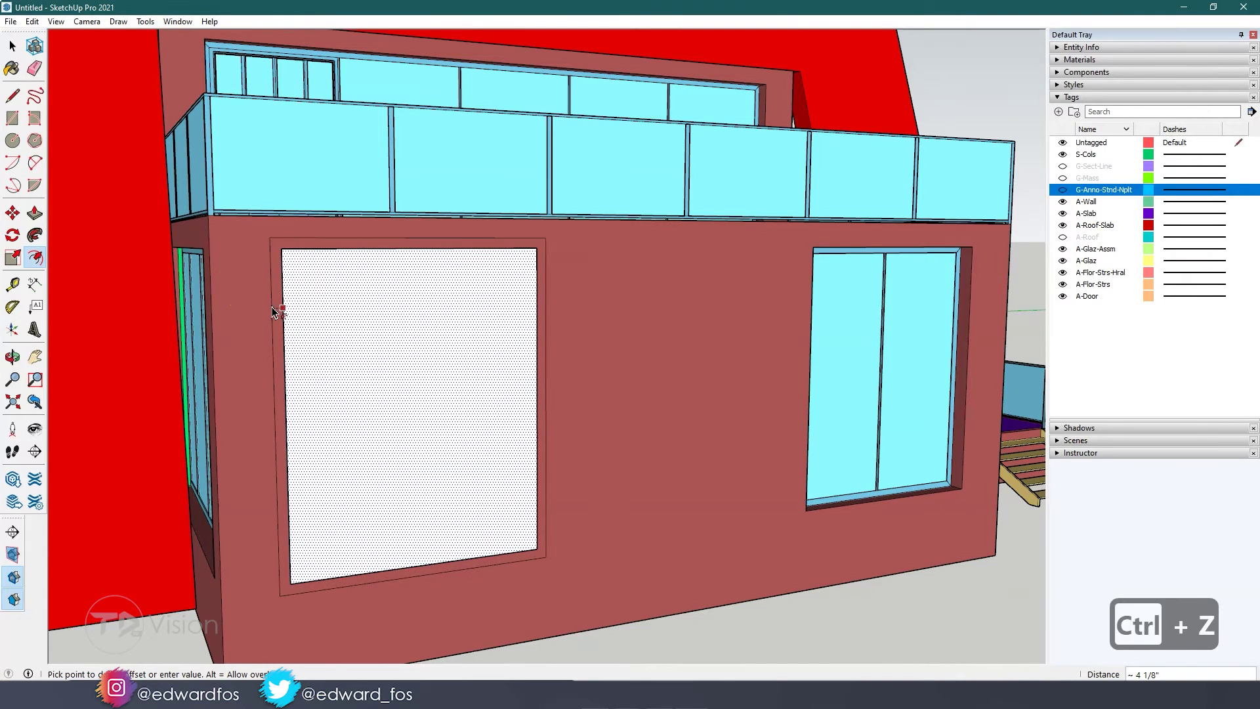
{"action": "type", "text": "4"}
{"action": "key", "text": "Return"}
{"action": "key", "text": "Escape"}
{"action": "key", "text": "Escape"}
{"action": "key", "text": "Escape"}
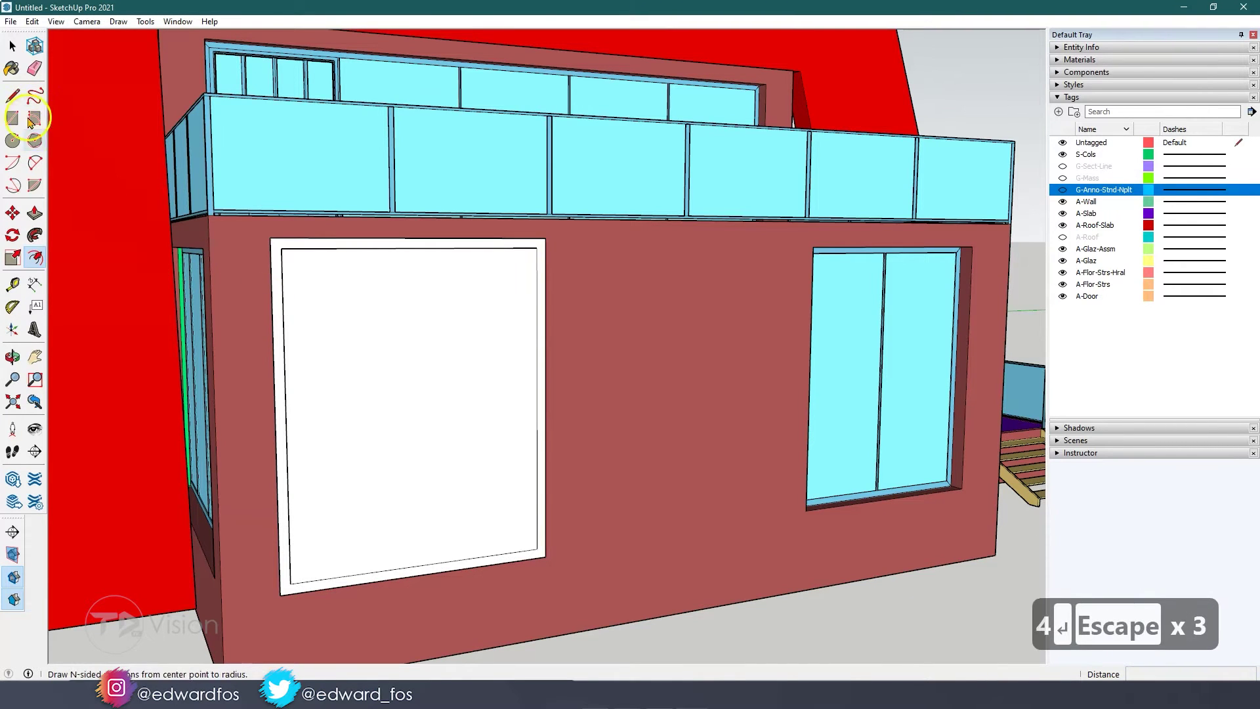
Step: Push/Pull the border around the first window opening 18" out from the wall
{"action": "left_click", "coordinate": [36, 216]}
{"action": "left_click", "coordinate": [283, 315]}
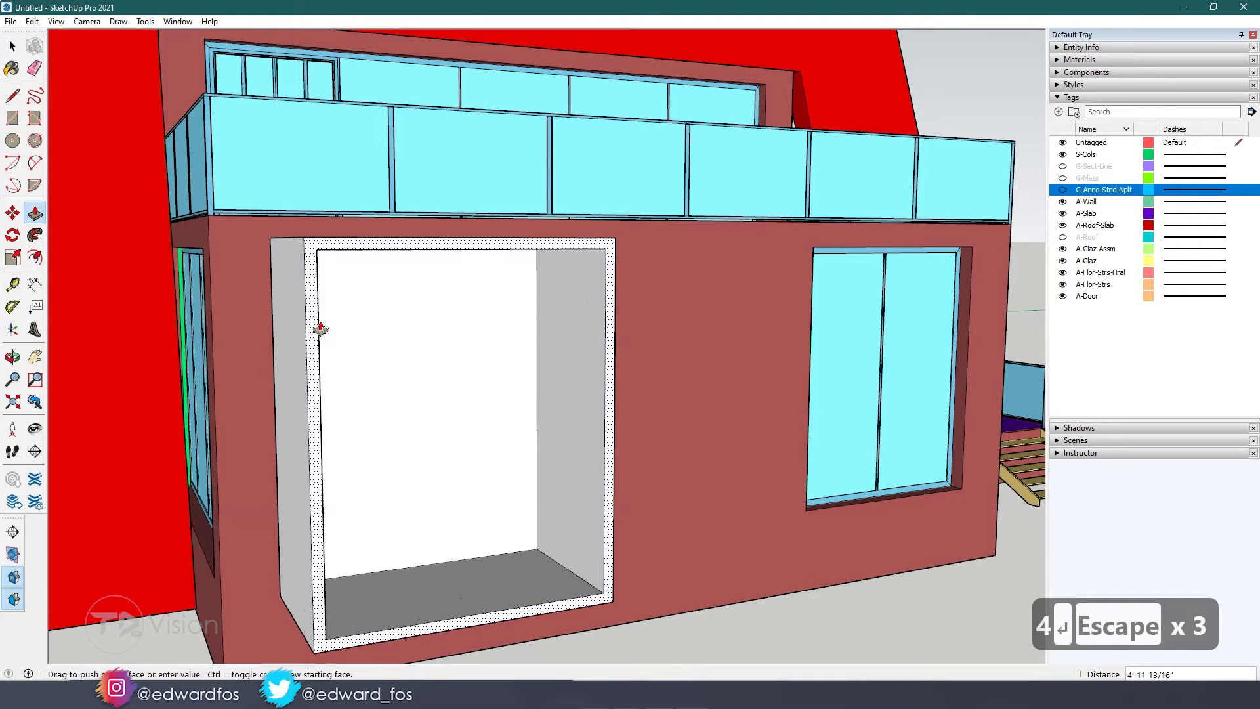
{"action": "type", "text": "18"}
{"action": "key", "text": "Return"}
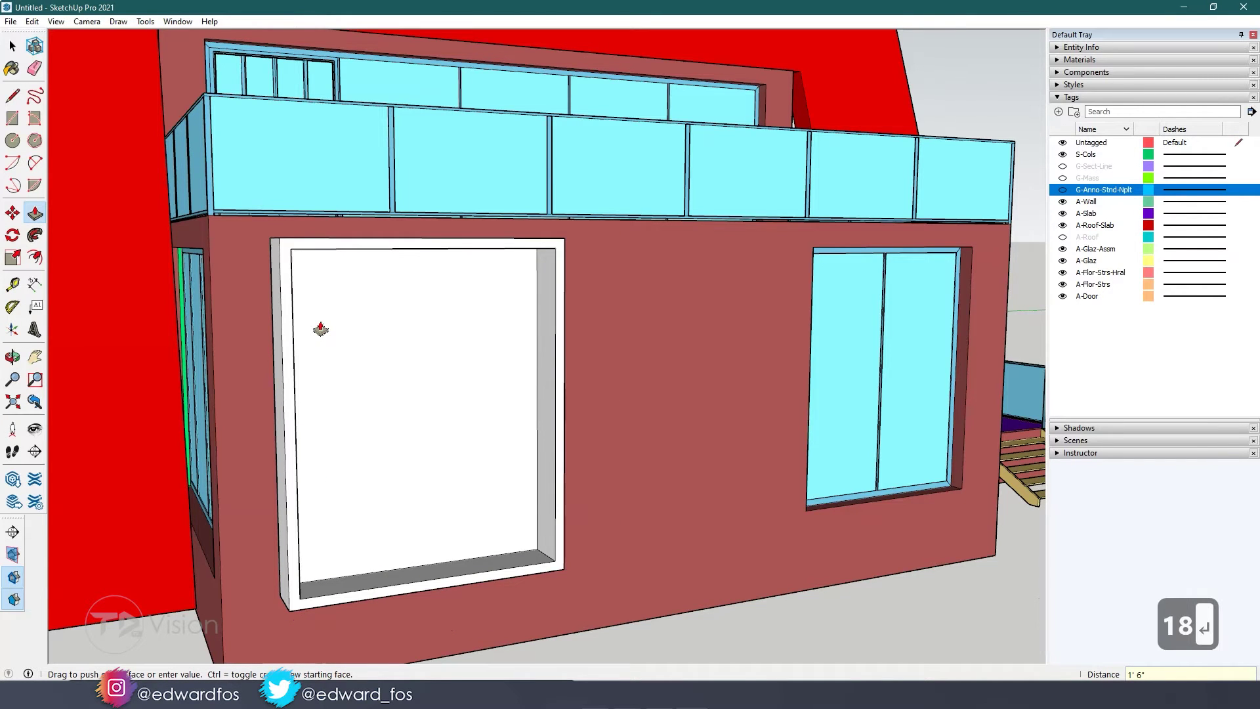
Step: Delete the face inside the extruded window frame to expose the glazing
{"action": "middle_click_drag", "start_coordinate": [321, 328], "coordinate": [459, 344]}
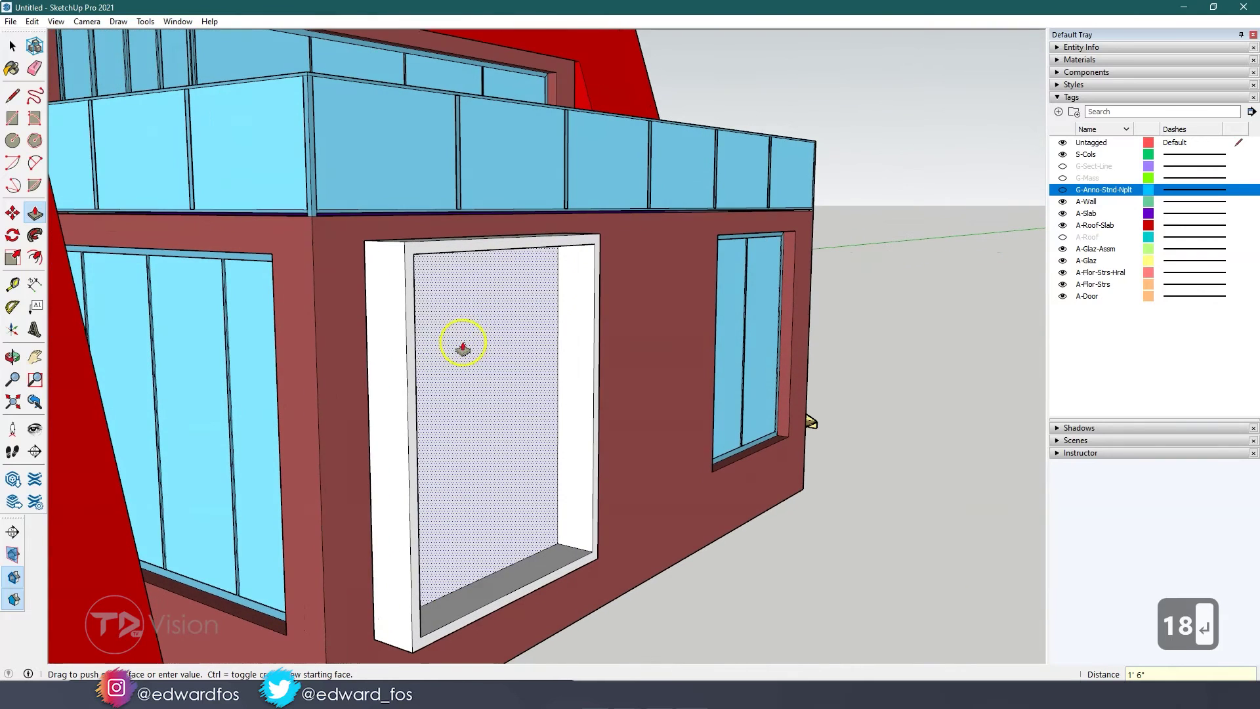
{"action": "key", "text": "Escape"}
{"action": "key", "text": "Escape"}
{"action": "key", "text": "space"}
{"action": "left_click", "coordinate": [477, 387]}
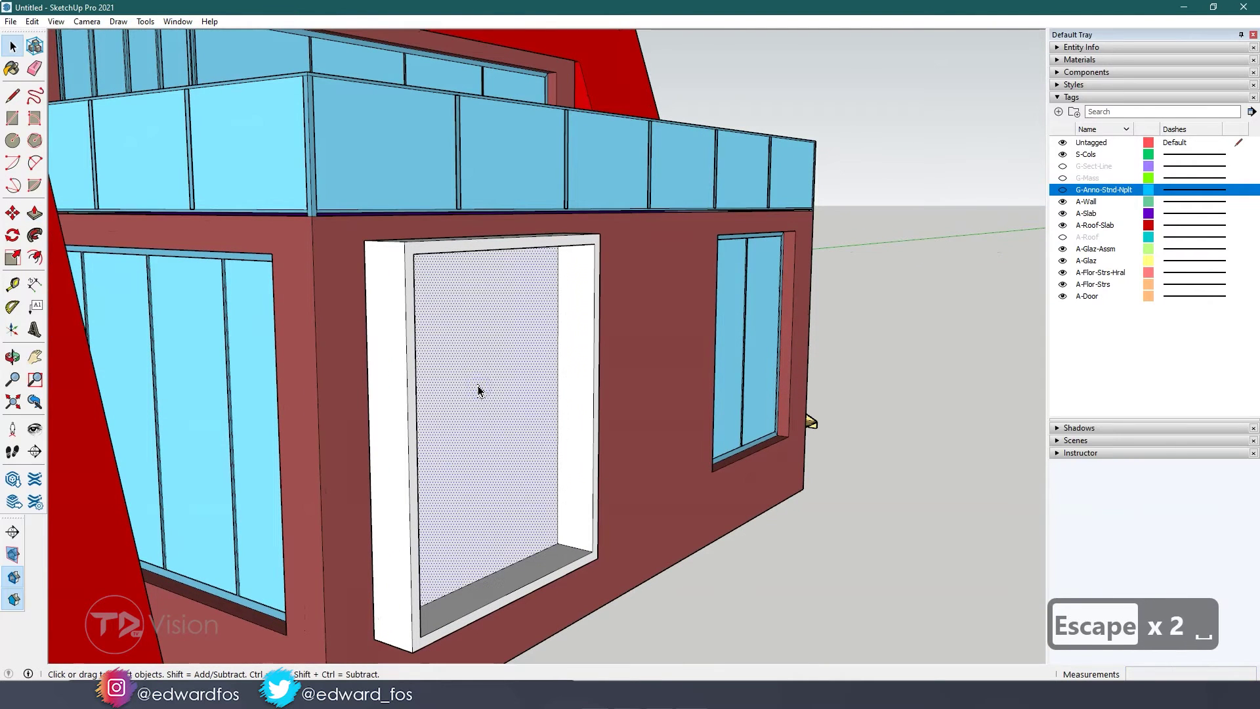
{"action": "key", "text": "Delete"}
{"action": "key", "text": "Escape"}
{"action": "key", "text": "Escape"}
Step: Select all the connected geometry of the window frame and make it a group
{"action": "left_click", "coordinate": [524, 580]}
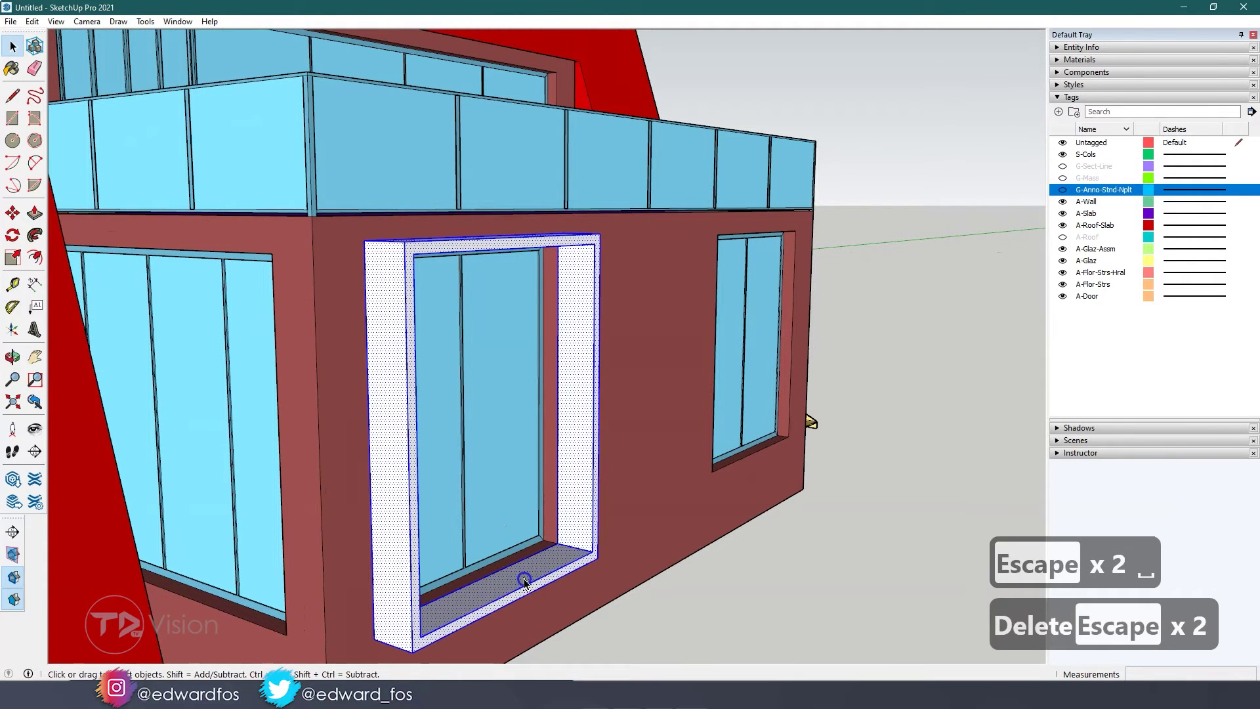
{"action": "right_click", "coordinate": [524, 581]}
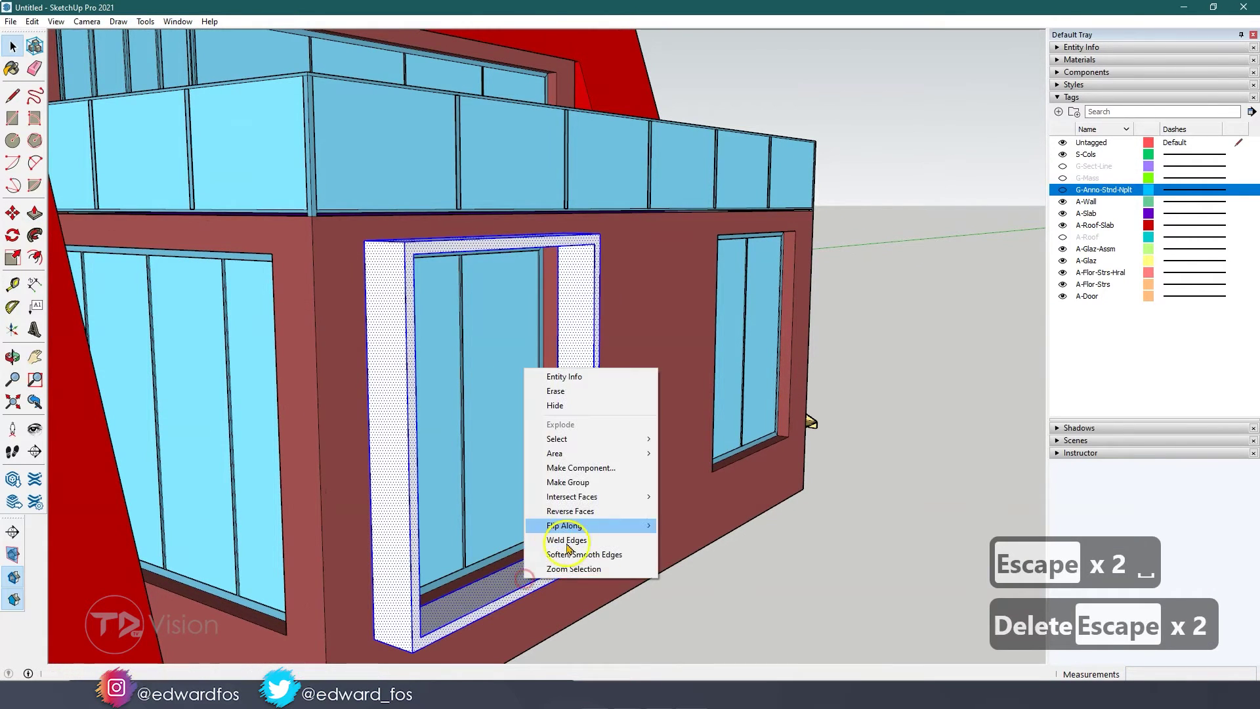
{"action": "left_click", "coordinate": [588, 483]}
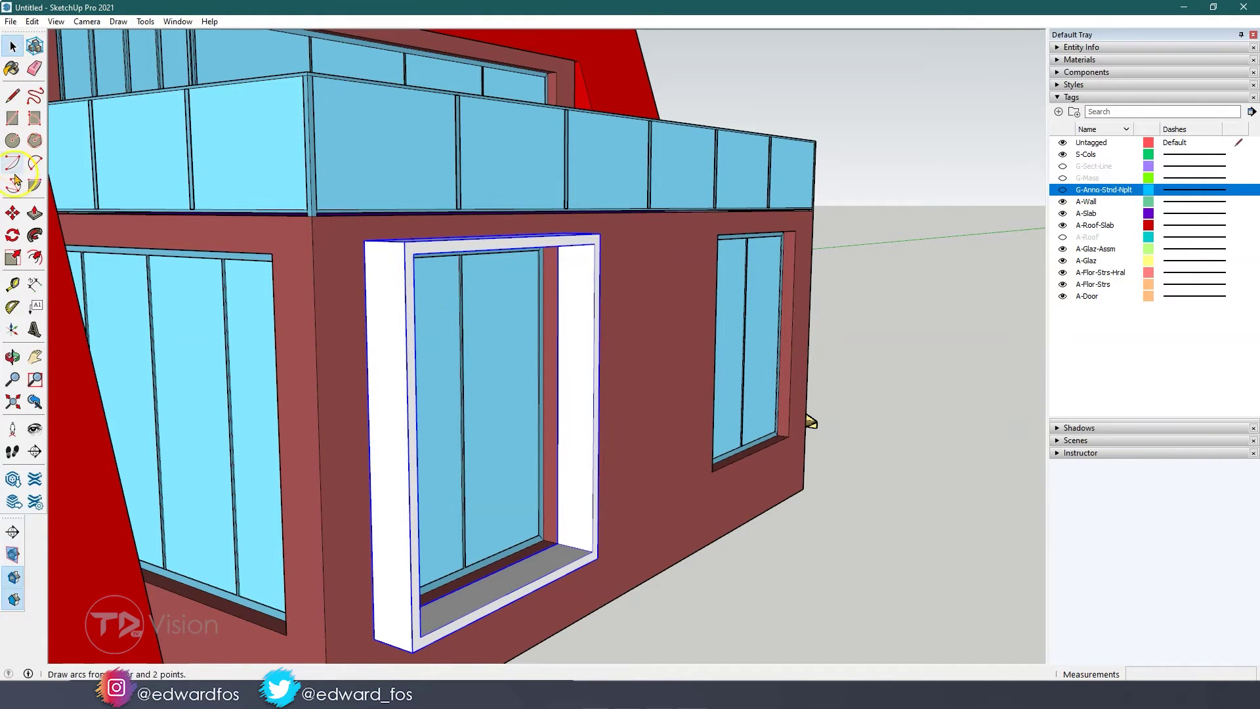
Step: Copy the window frame group along the wall to the second window, aligning its lower inner corner with the window opening
{"action": "left_click", "coordinate": [14, 214]}
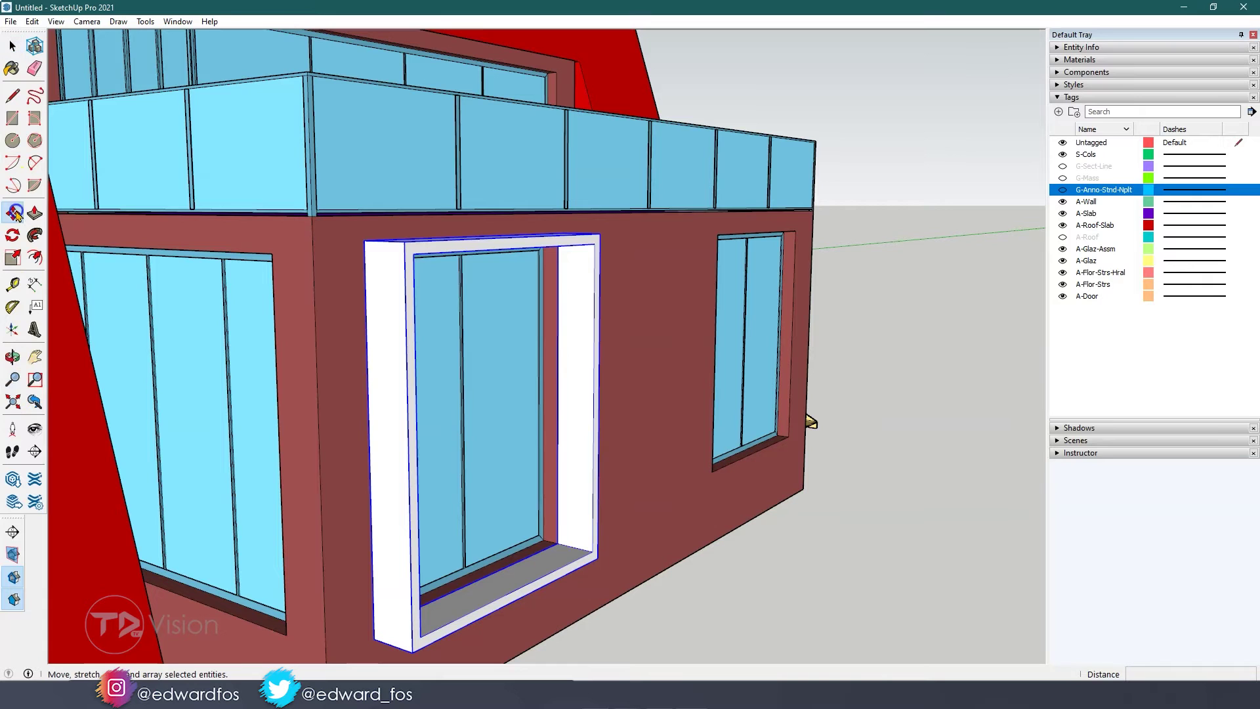
{"action": "left_click", "coordinate": [560, 544]}
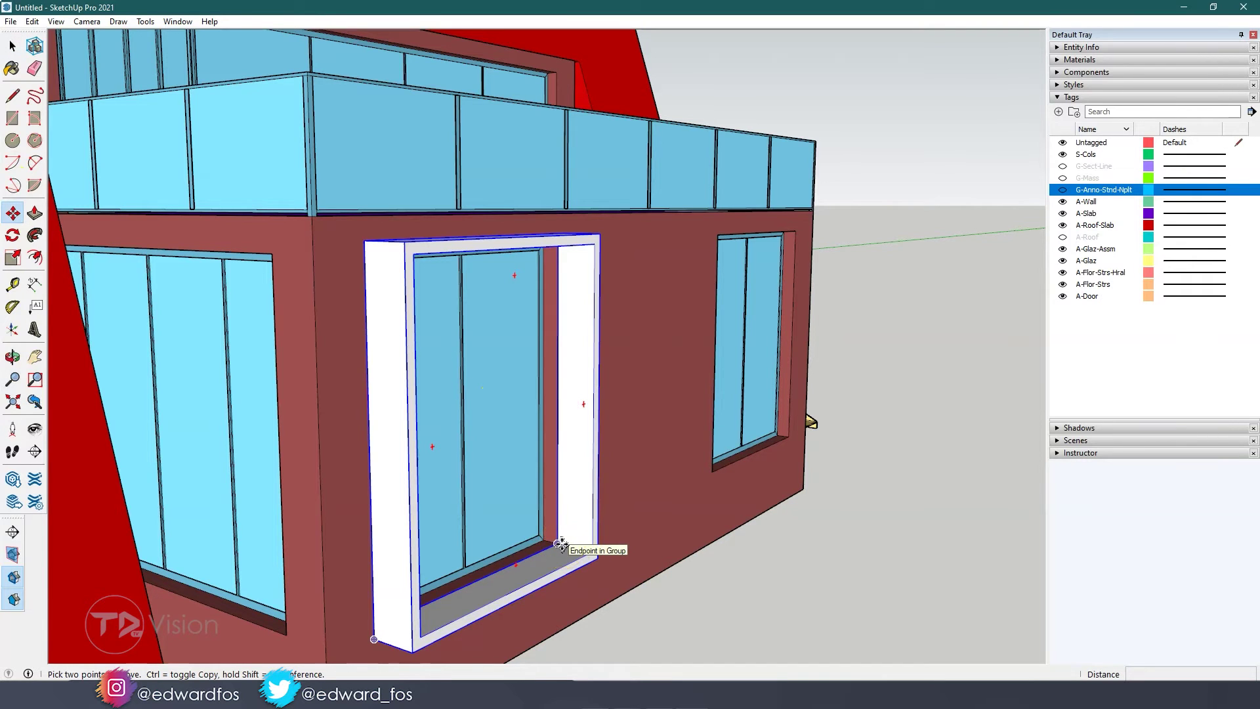
{"action": "key", "text": "ctrl"}
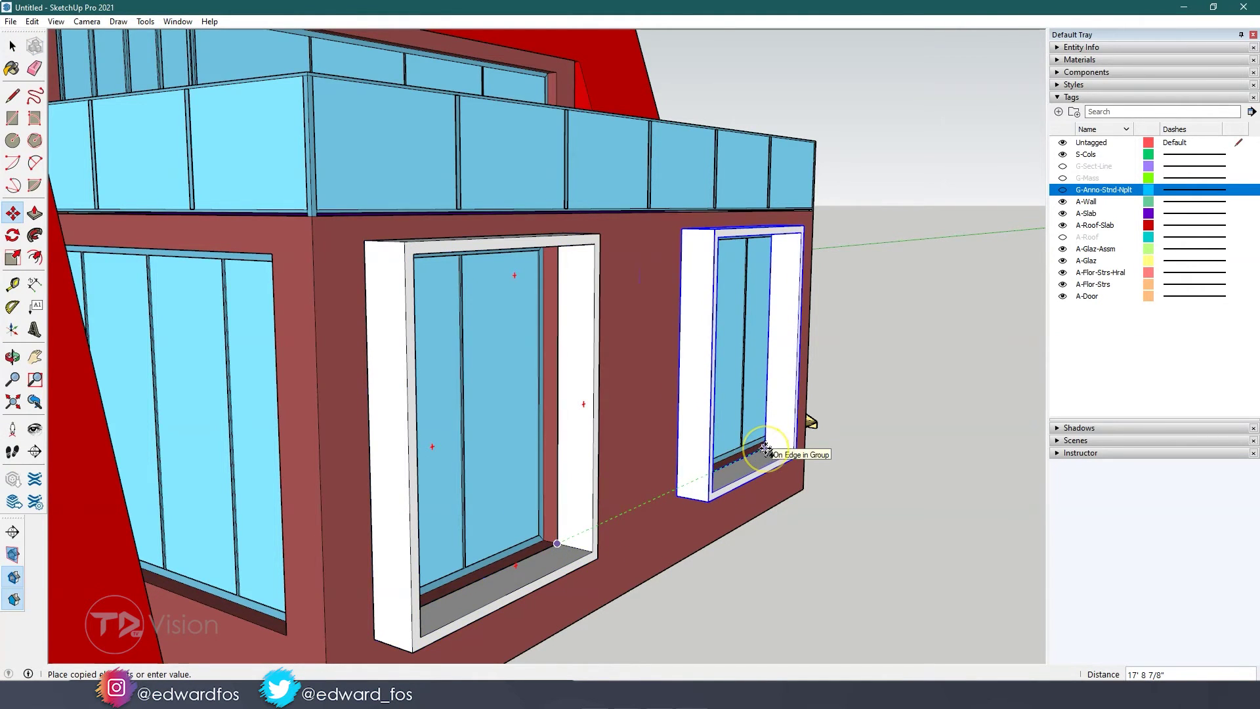
{"action": "scroll", "coordinate": [775, 450], "scroll_direction": "up", "scroll_amount": 3}
{"action": "scroll", "coordinate": [554, 548], "scroll_direction": "up", "scroll_amount": 3}
{"action": "scroll", "coordinate": [555, 535], "scroll_direction": "down", "scroll_amount": 3}
{"action": "scroll", "coordinate": [543, 515], "scroll_direction": "up", "scroll_amount": 3}
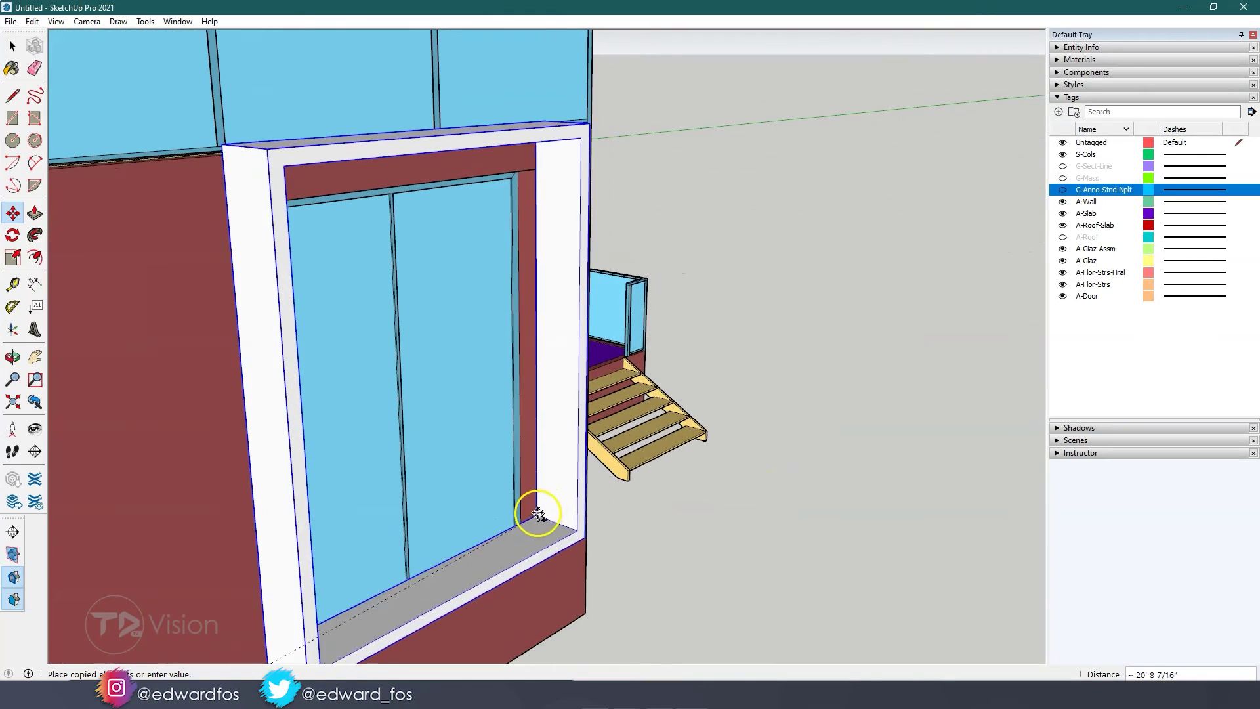
{"action": "left_click", "coordinate": [539, 550]}
{"action": "scroll", "coordinate": [558, 506], "scroll_direction": "down", "scroll_amount": 6}
{"action": "key", "text": "Escape"}
{"action": "key", "text": "Escape"}
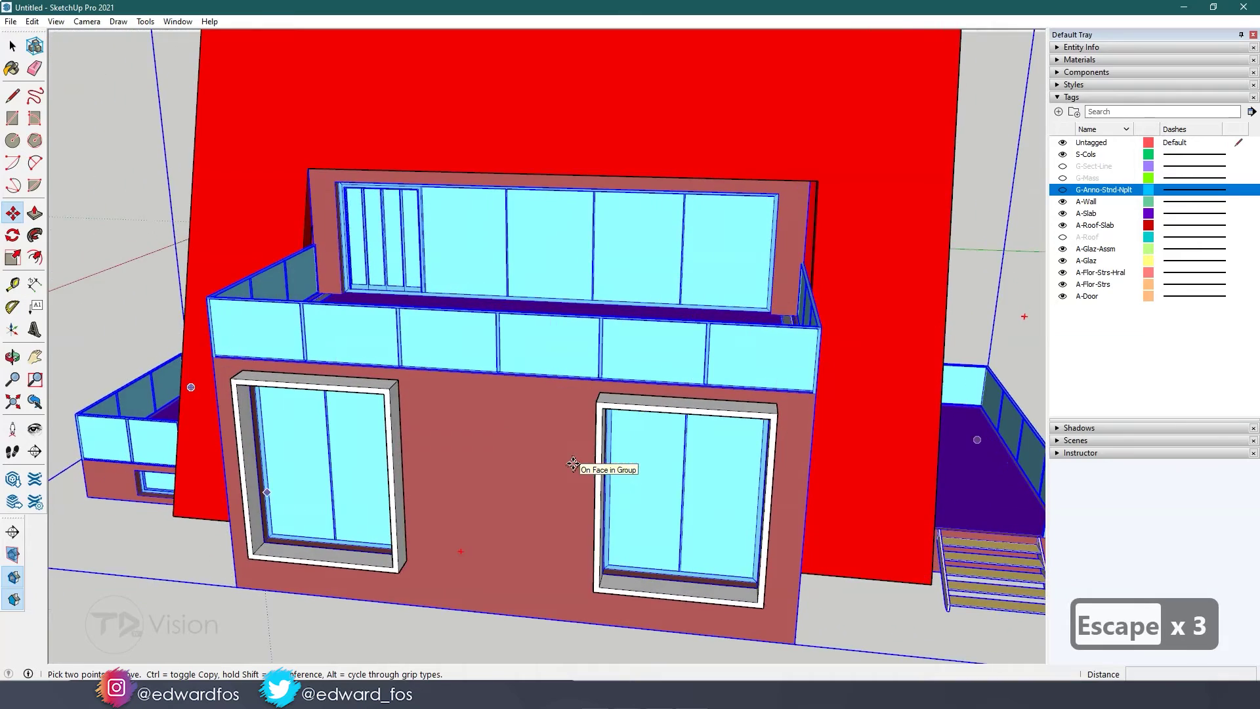
{"action": "middle_click_drag", "start_coordinate": [573, 464], "coordinate": [576, 466]}
{"action": "key", "text": "Escape"}
{"action": "key", "text": "Escape"}
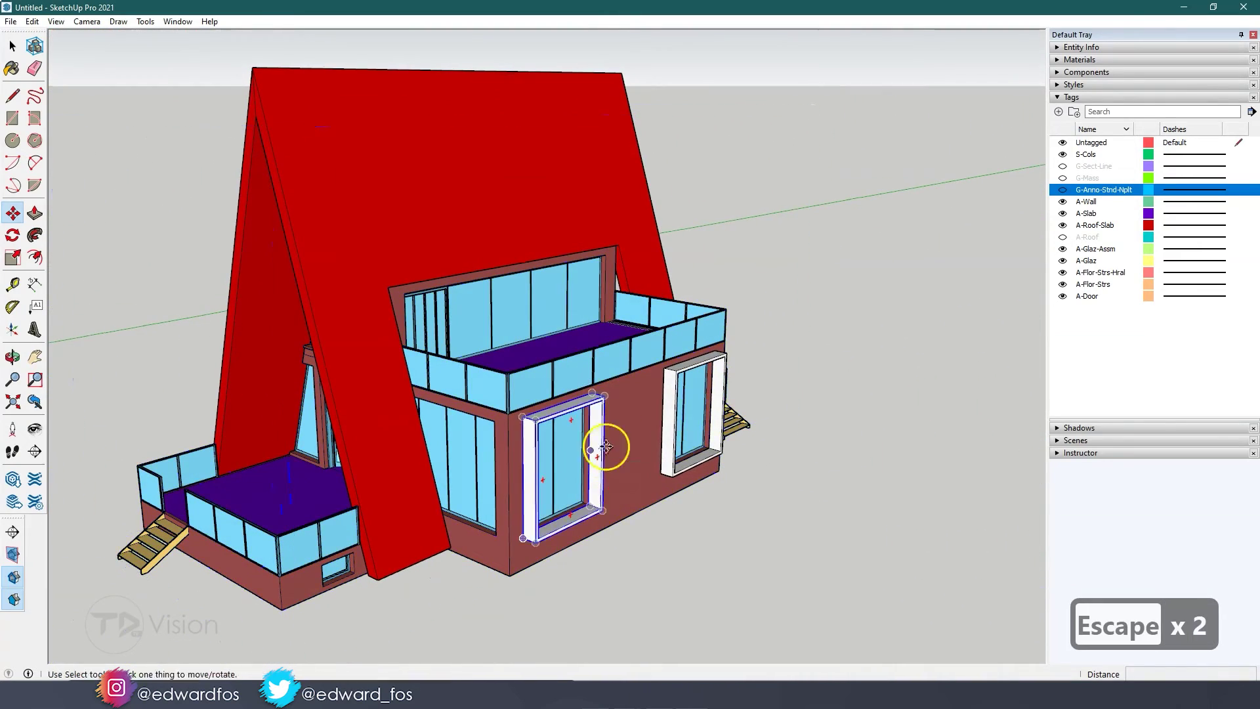
Step: Select each projecting window frame in turn to check that the two are separate groups
{"action": "key", "text": "space"}
{"action": "key", "text": "Escape"}
{"action": "key", "text": "Escape"}
{"action": "left_click", "coordinate": [675, 394]}
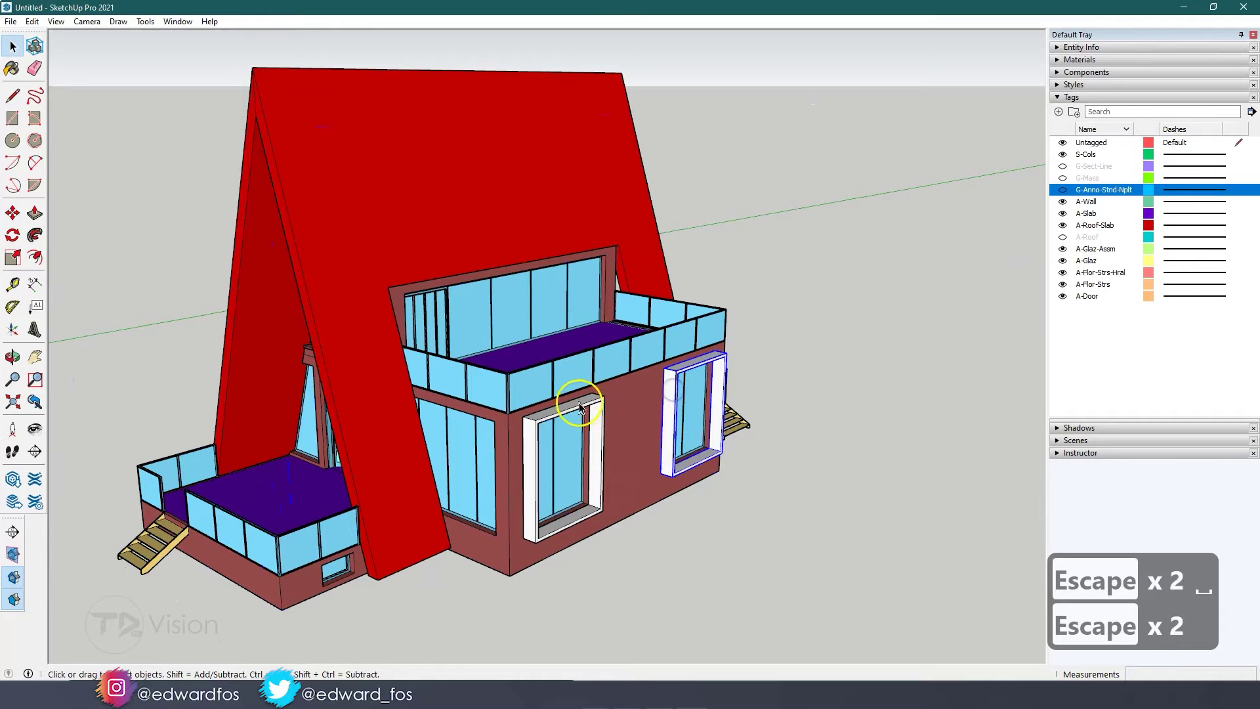
{"action": "left_click", "coordinate": [577, 408]}
{"action": "key", "text": "Escape"}
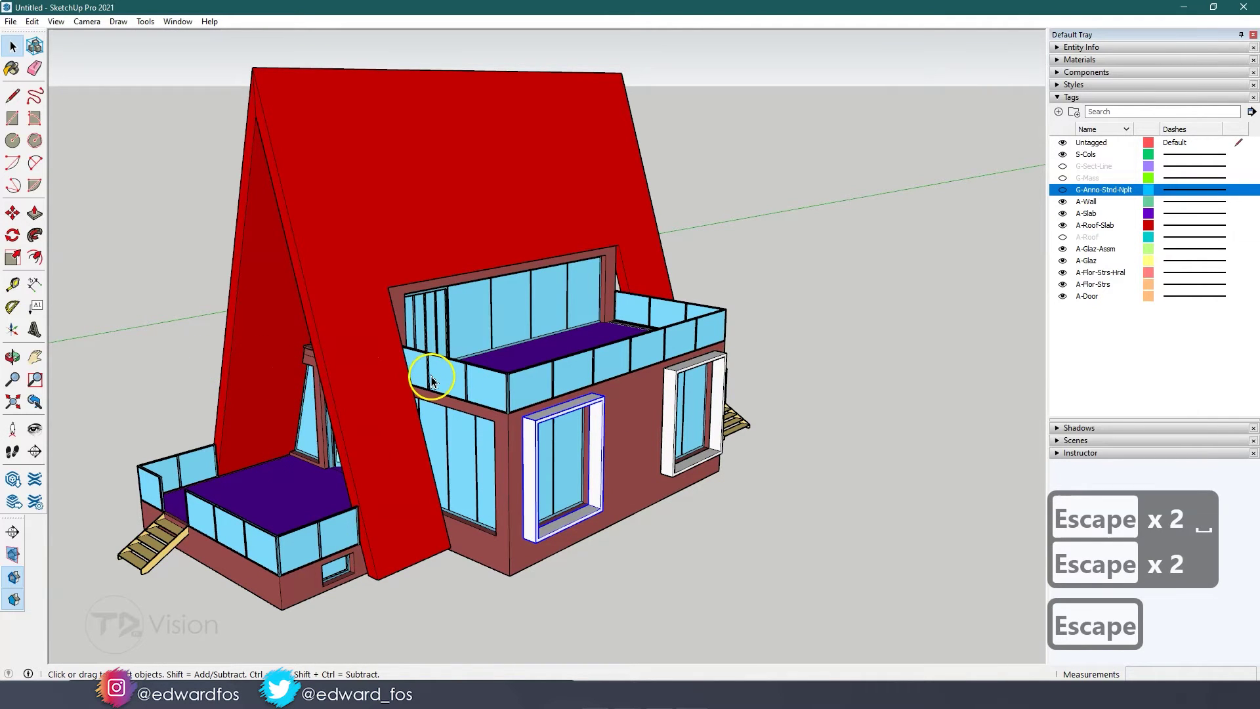
{"action": "middle_click_drag", "start_coordinate": [431, 377], "coordinate": [541, 420]}
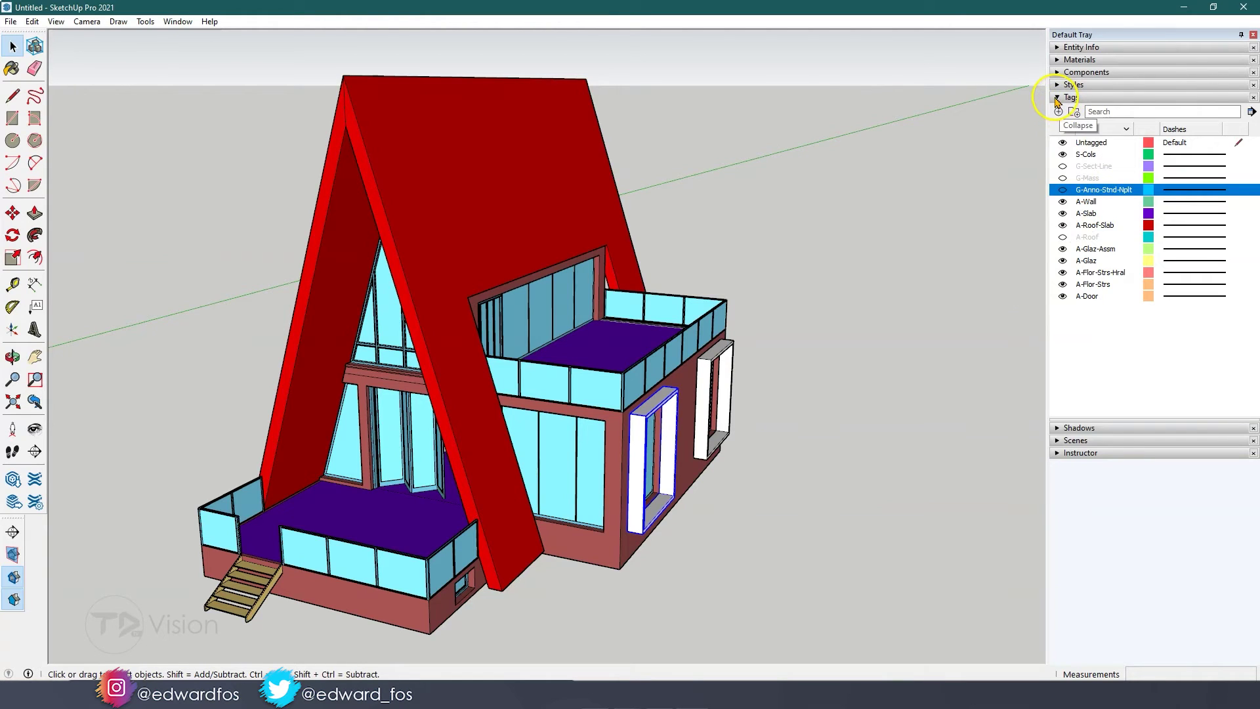
Step: Place the Bench component from the Components Sampler on the front deck, beside the folding doors
{"action": "left_click", "coordinate": [1057, 98]}
{"action": "left_click", "coordinate": [1059, 73]}
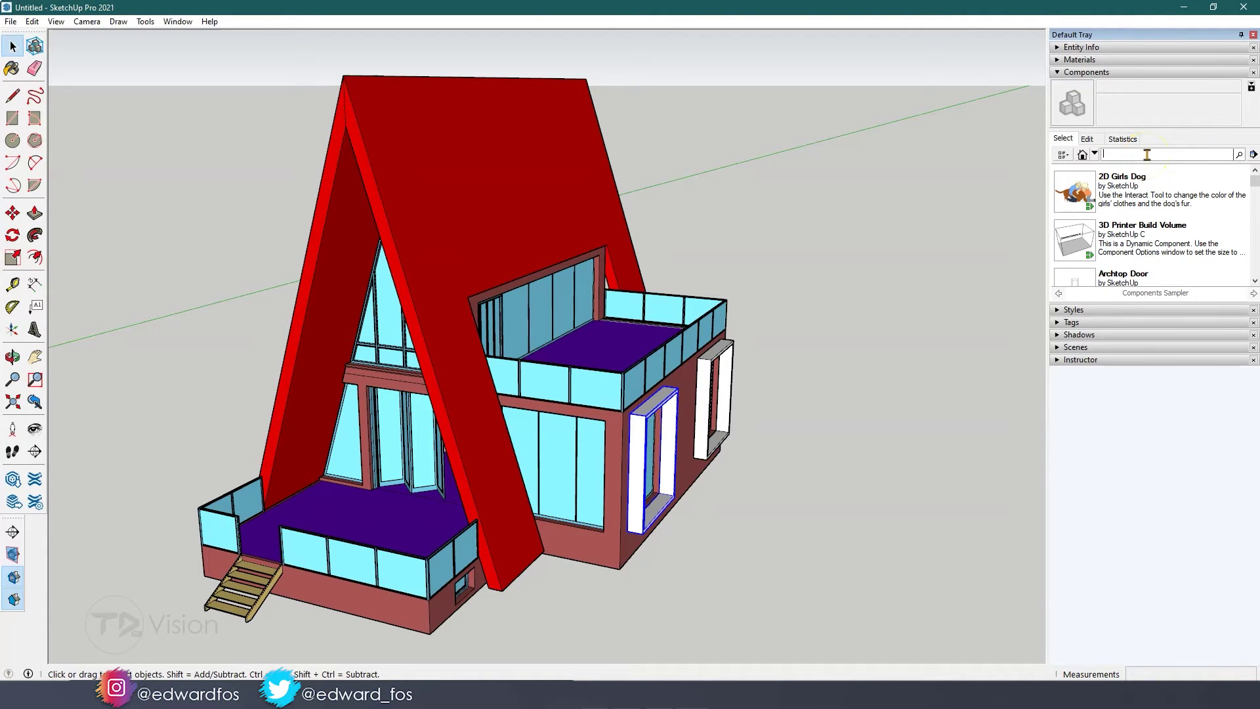
{"action": "scroll", "coordinate": [1142, 209], "scroll_direction": "down", "scroll_amount": 5}
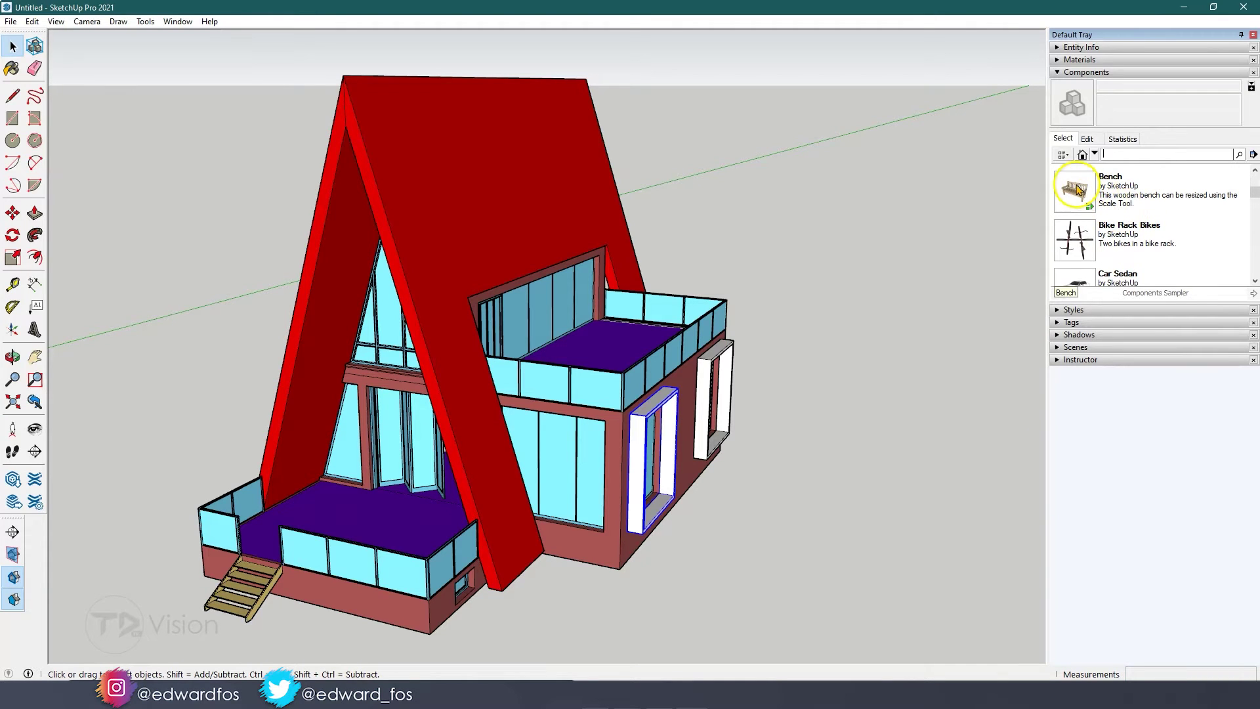
{"action": "left_click", "coordinate": [1078, 196]}
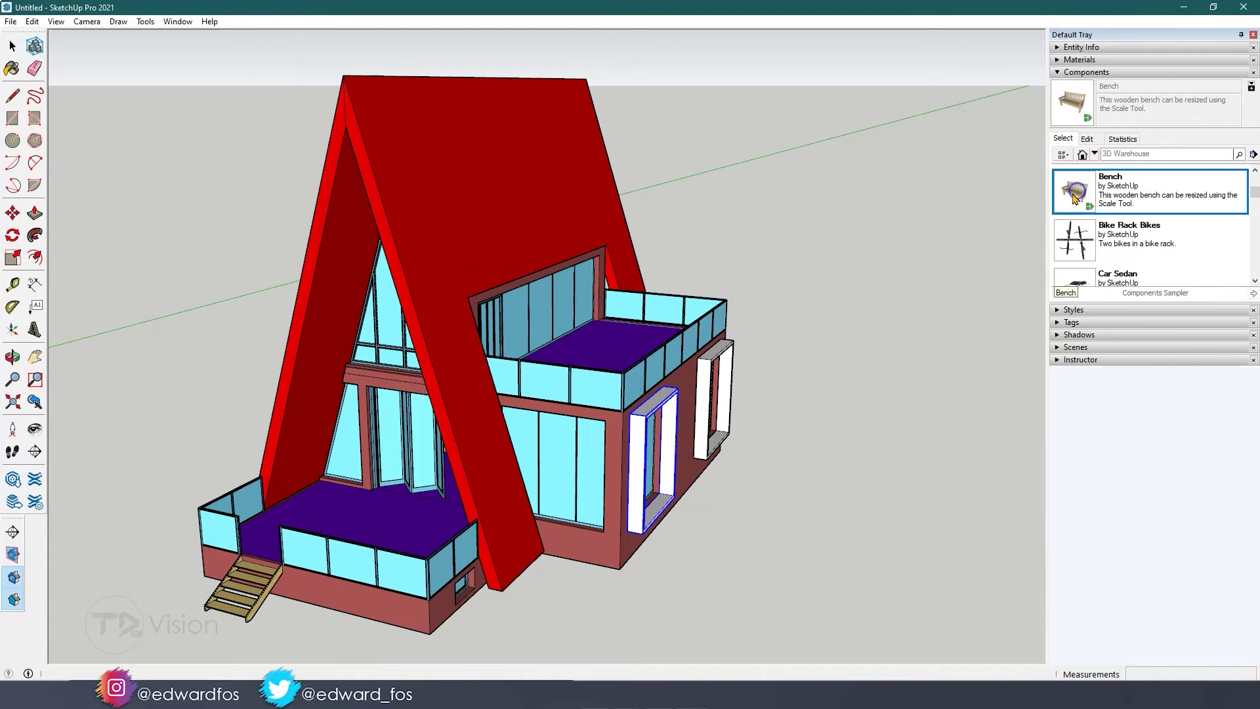
{"action": "scroll", "coordinate": [301, 518], "scroll_direction": "up", "scroll_amount": 4}
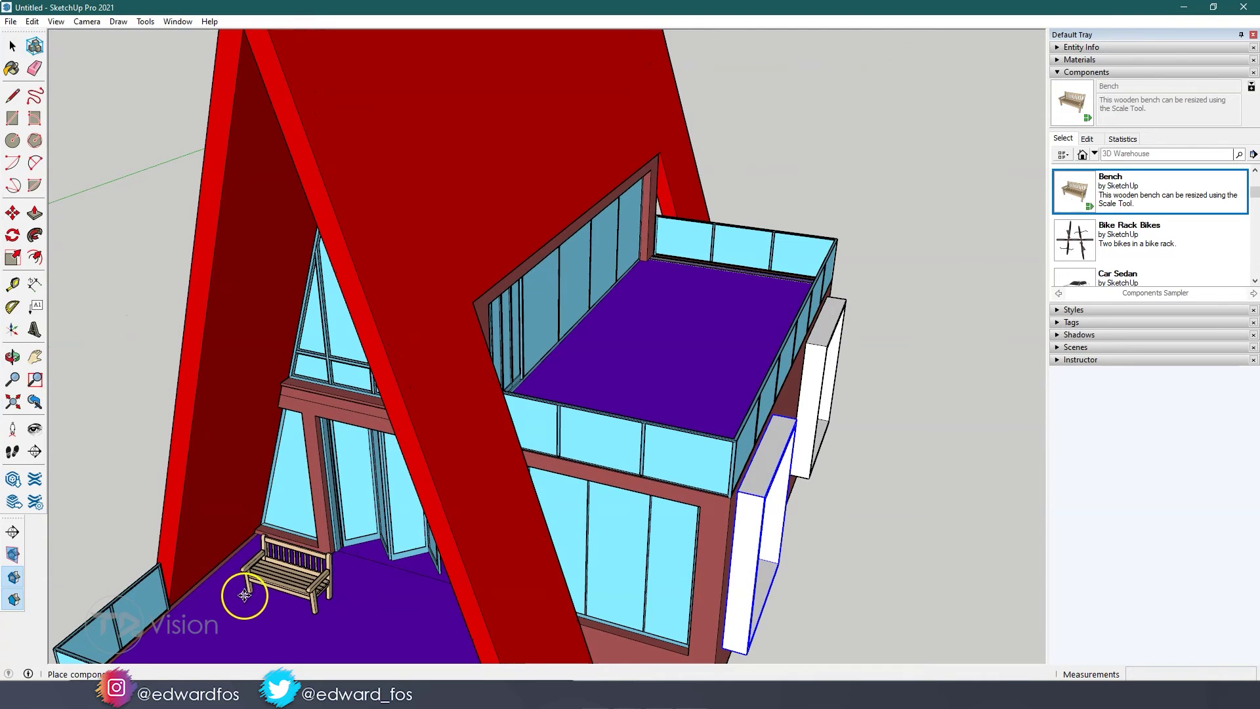
{"action": "left_click", "coordinate": [226, 591]}
Step: Place the Bike Rack Bikes component on the ground in front of the lower deck, beside the steps
{"action": "left_click", "coordinate": [1076, 240]}
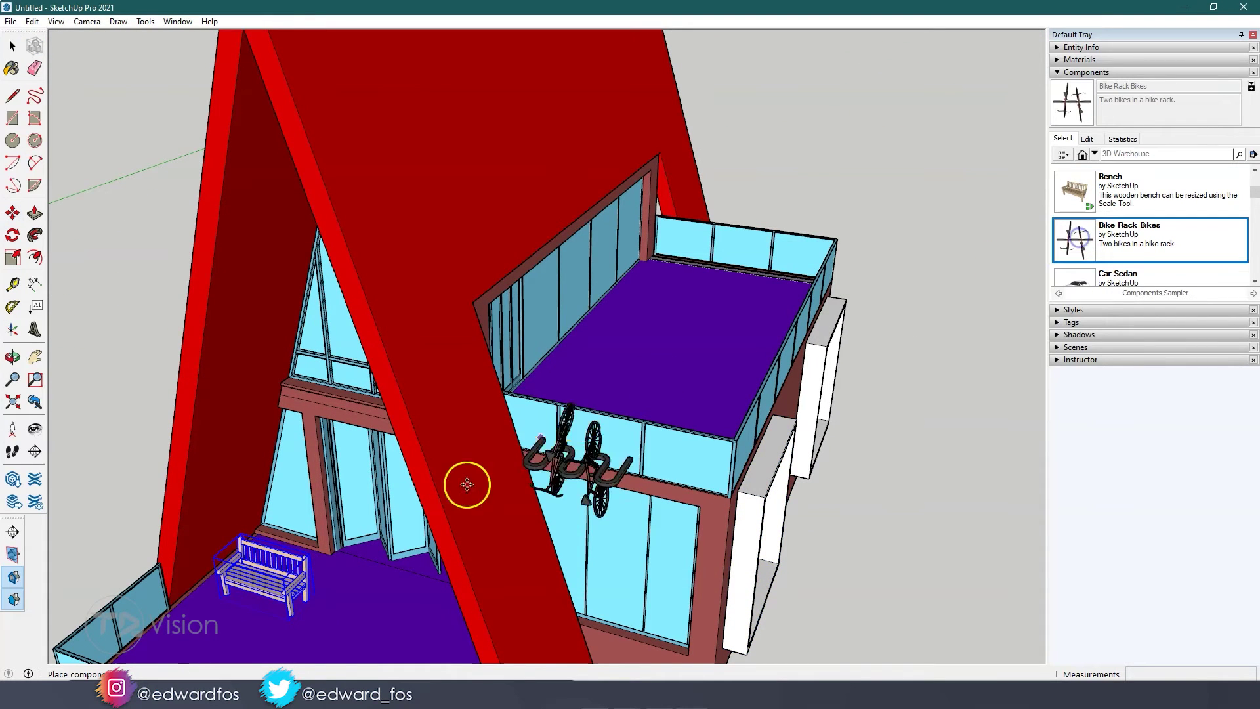
{"action": "scroll", "coordinate": [413, 531], "scroll_direction": "down", "scroll_amount": 5}
{"action": "scroll", "coordinate": [405, 554], "scroll_direction": "up", "scroll_amount": 3}
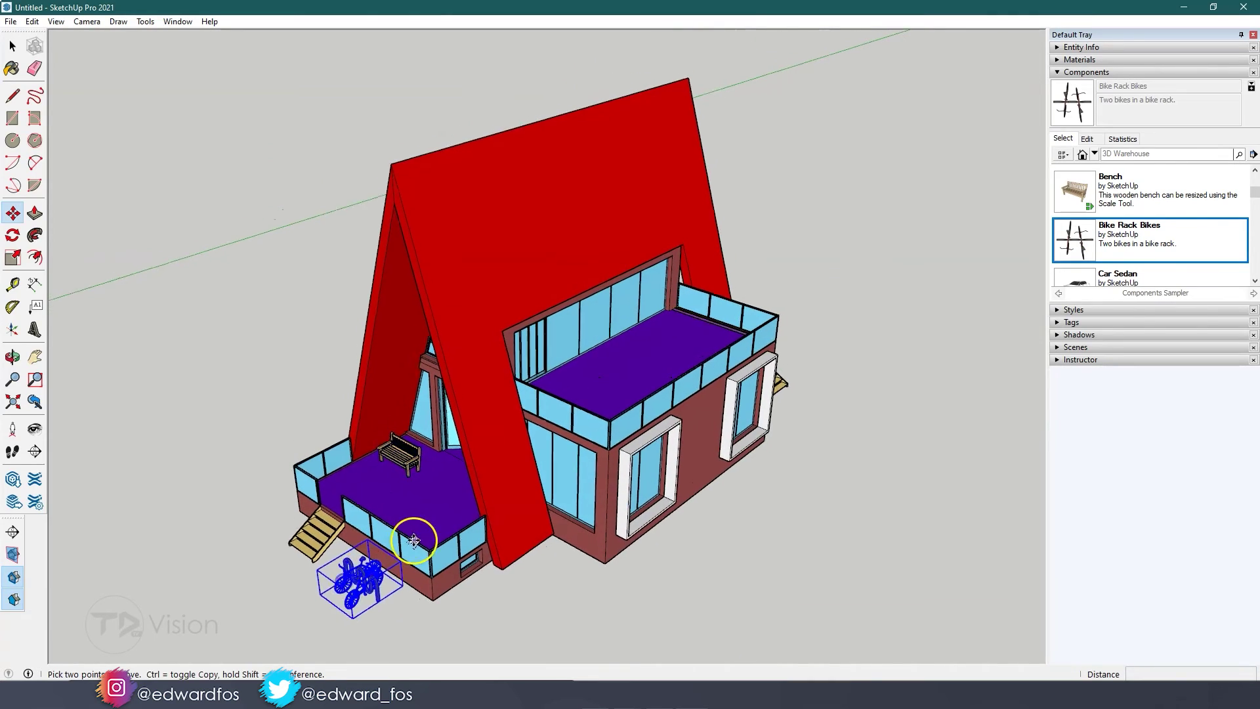
{"action": "mouse_move", "coordinate": [414, 540]}
{"action": "middle_mouse_down"}
{"action": "mouse_move", "coordinate": [416, 554]}
{"action": "mouse_move", "coordinate": [413, 540]}
{"action": "mouse_move", "coordinate": [429, 541]}
{"action": "middle_mouse_up"}
{"action": "scroll", "coordinate": [1121, 238], "scroll_direction": "up", "scroll_amount": 2}
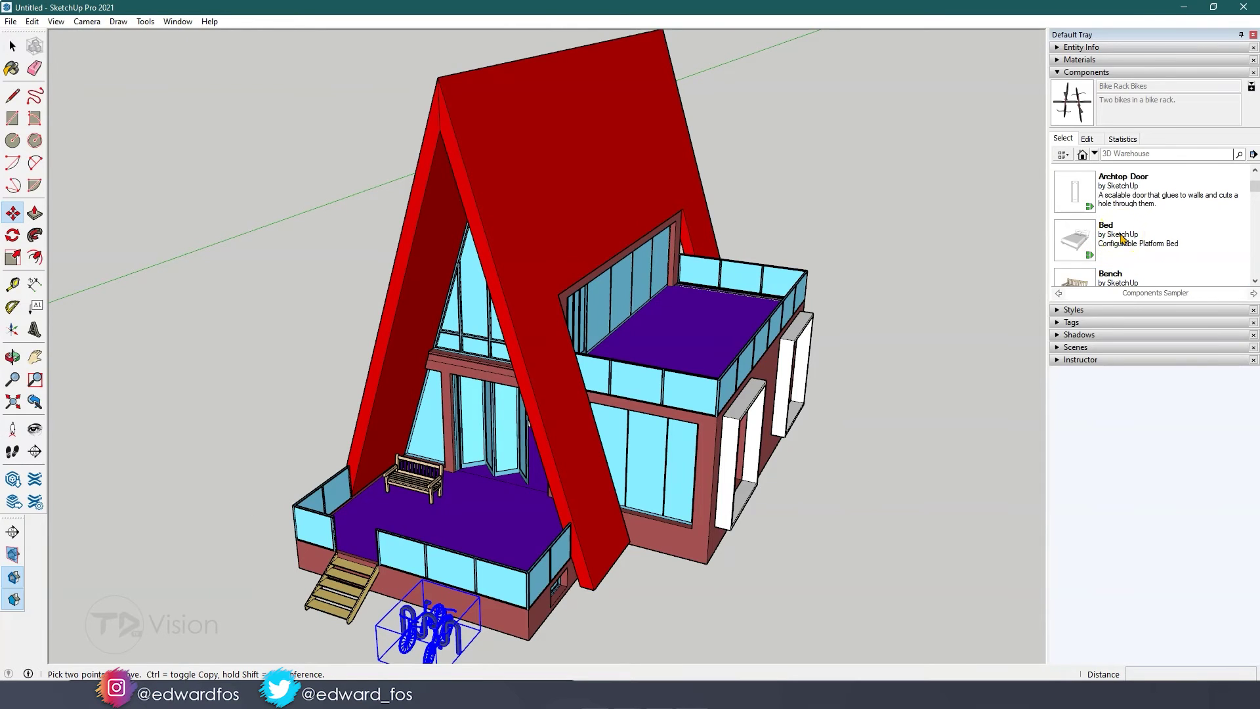
Step: Place the standing man component from the Components Sampler on the front deck, at the head of the entrance steps
{"action": "scroll", "coordinate": [1121, 237], "scroll_direction": "up", "scroll_amount": 1}
{"action": "scroll", "coordinate": [1121, 238], "scroll_direction": "down", "scroll_amount": 4}
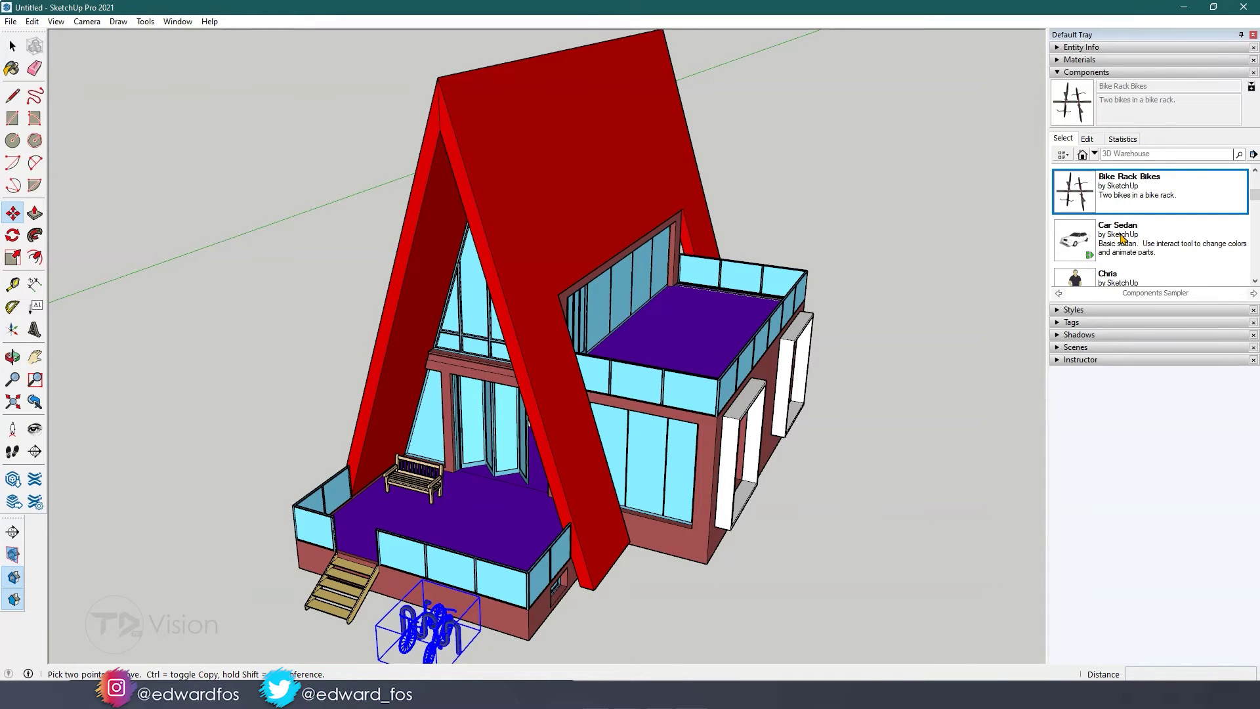
{"action": "scroll", "coordinate": [1116, 239], "scroll_direction": "down", "scroll_amount": 1}
{"action": "left_click", "coordinate": [1074, 243]}
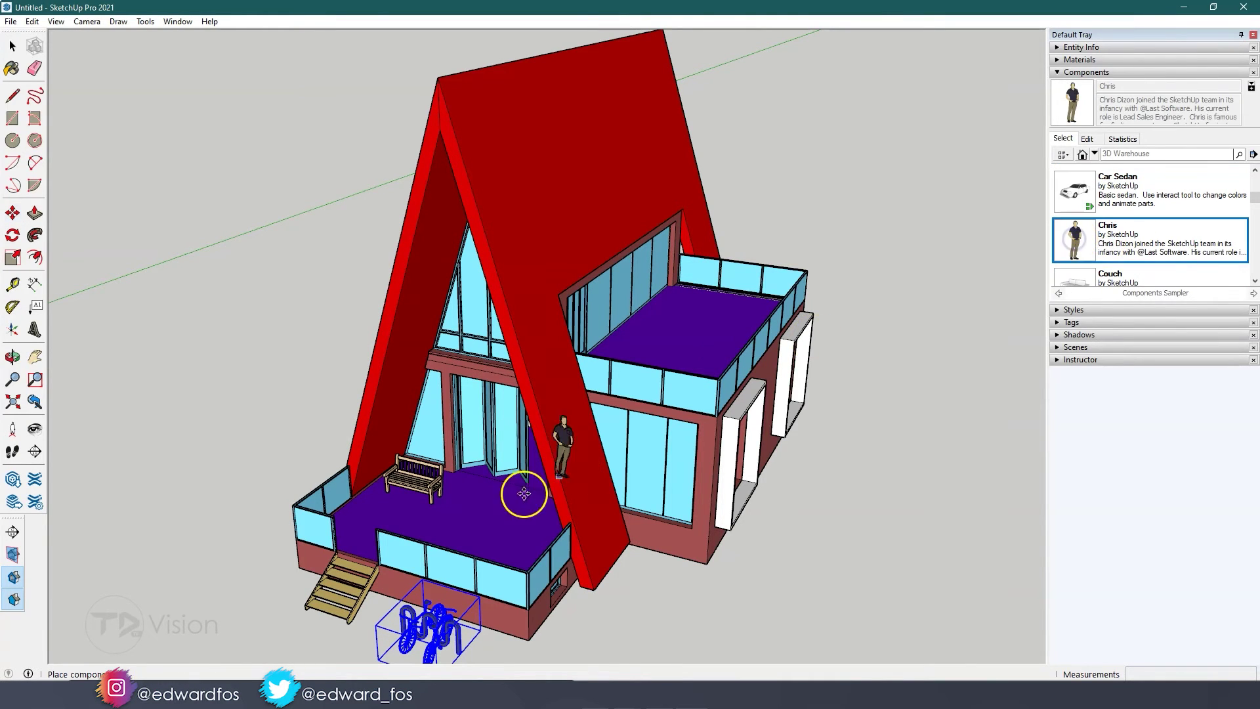
{"action": "middle_click_drag", "start_coordinate": [520, 492], "coordinate": [537, 522]}
{"action": "left_click", "coordinate": [588, 527]}
{"action": "middle_click_drag", "start_coordinate": [790, 414], "coordinate": [1050, 237], "text": "shift"}
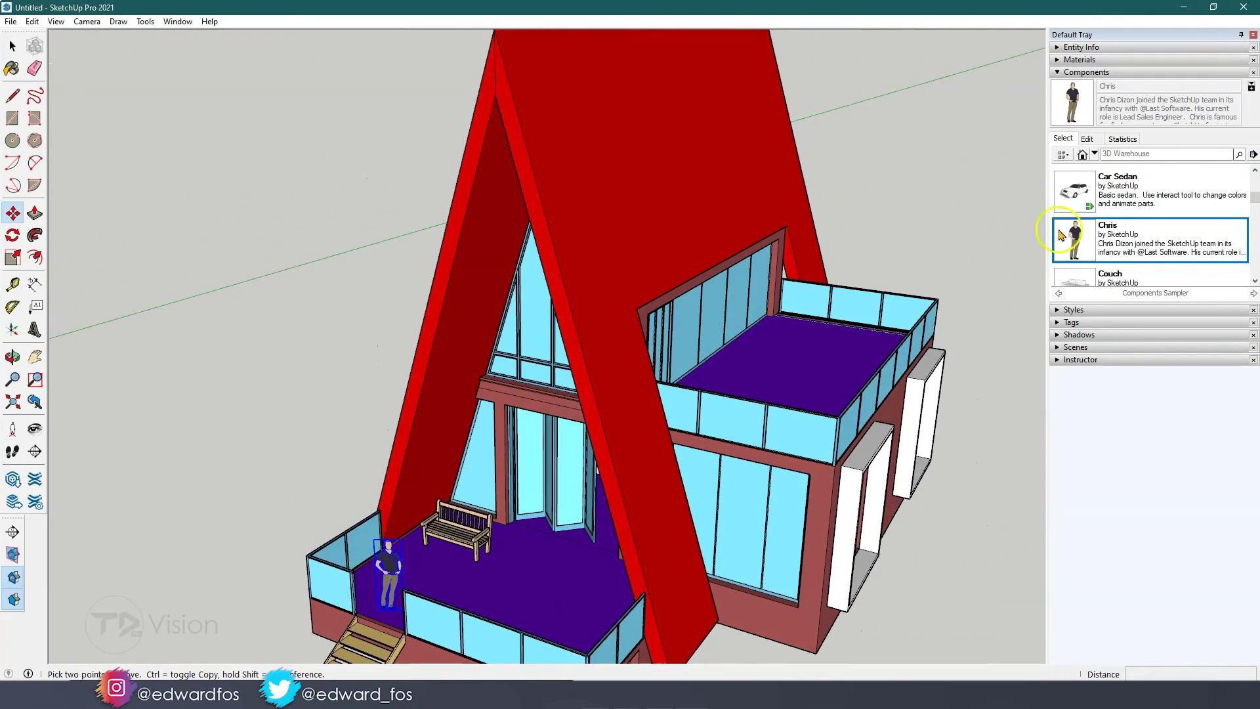
Step: Place the standing woman in red component on the upper balcony, in front of the glazed doors
{"action": "scroll", "coordinate": [1130, 239], "scroll_direction": "down", "scroll_amount": 4}
{"action": "scroll", "coordinate": [1079, 243], "scroll_direction": "down", "scroll_amount": 4}
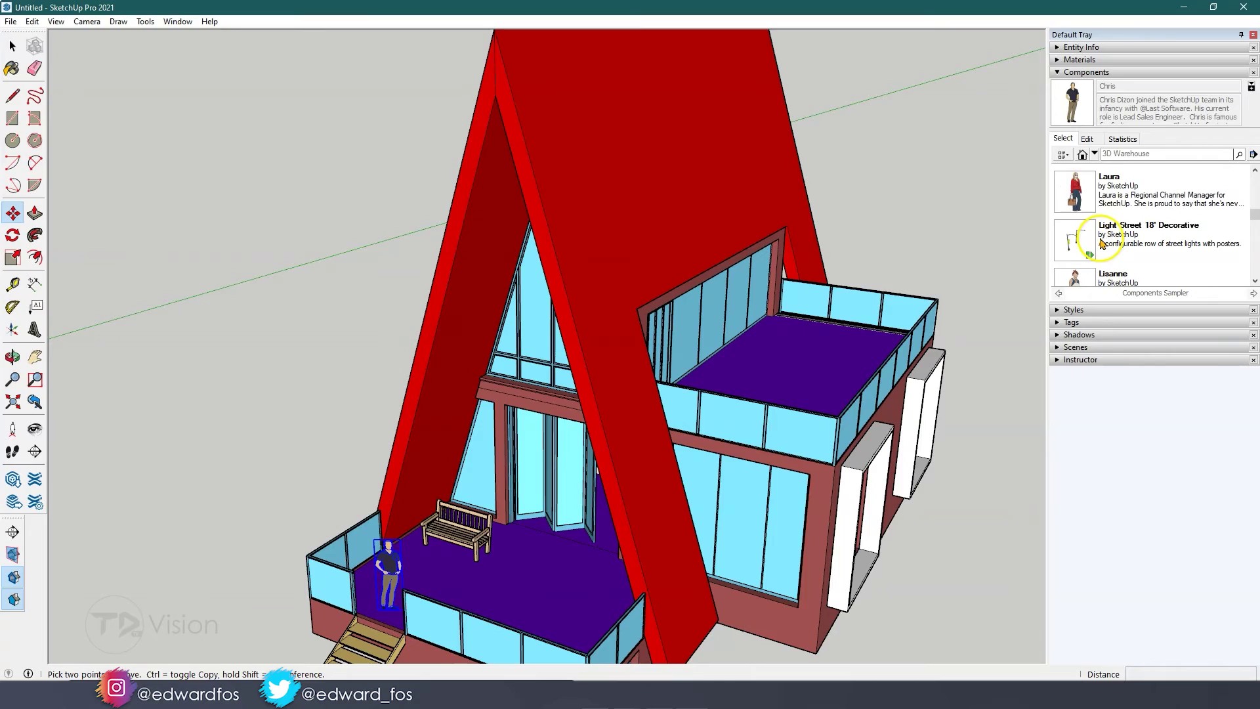
{"action": "left_click", "coordinate": [1075, 240]}
{"action": "scroll", "coordinate": [813, 371], "scroll_direction": "up", "scroll_amount": 3}
{"action": "middle_click_drag", "start_coordinate": [788, 384], "coordinate": [659, 561]}
{"action": "left_click", "coordinate": [636, 594]}
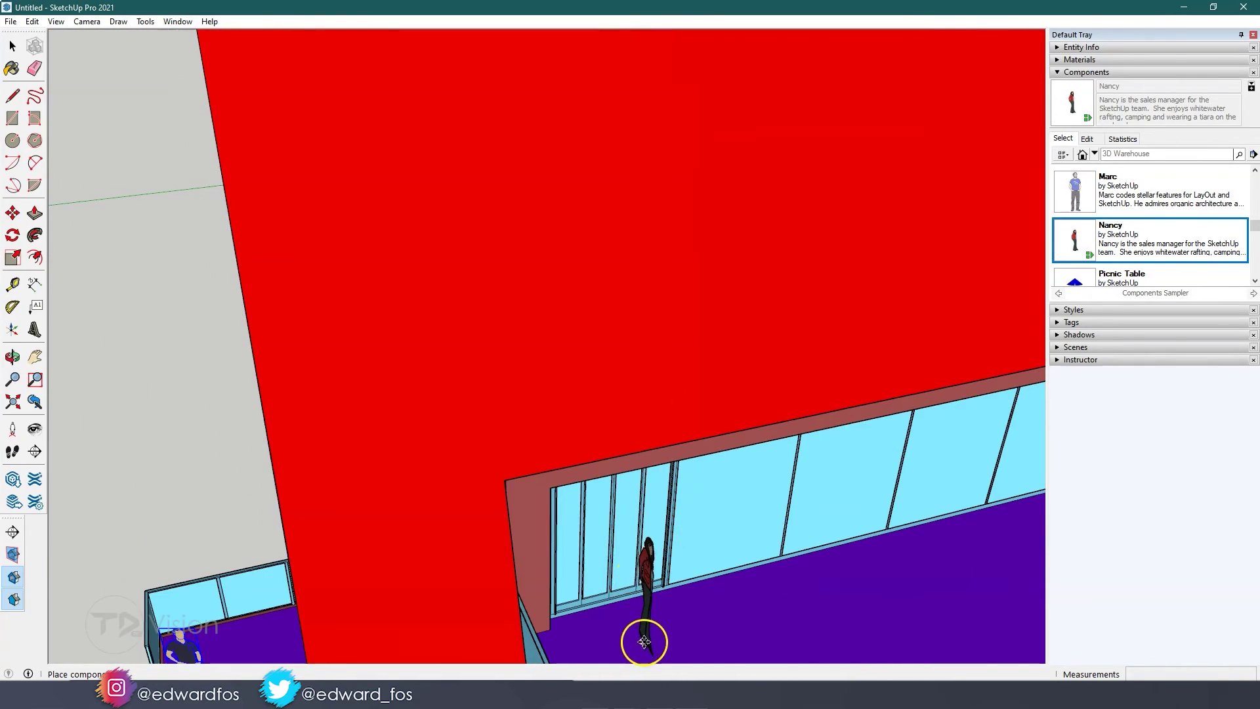
{"action": "scroll", "coordinate": [699, 545], "scroll_direction": "down", "scroll_amount": 10}
{"action": "key", "text": "Escape"}
{"action": "key", "text": "Escape"}
{"action": "key", "text": "Escape"}
{"action": "key", "text": "space"}
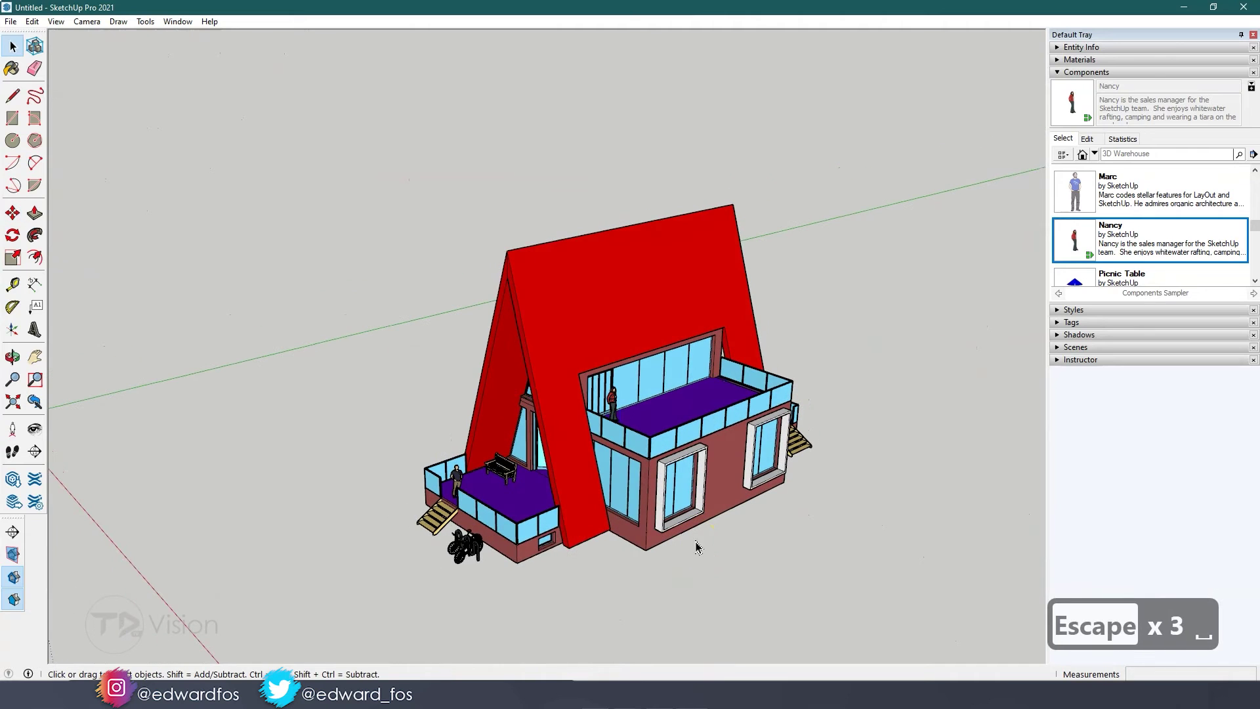
{"action": "left_click", "coordinate": [529, 594]}
{"action": "key", "text": "Escape"}
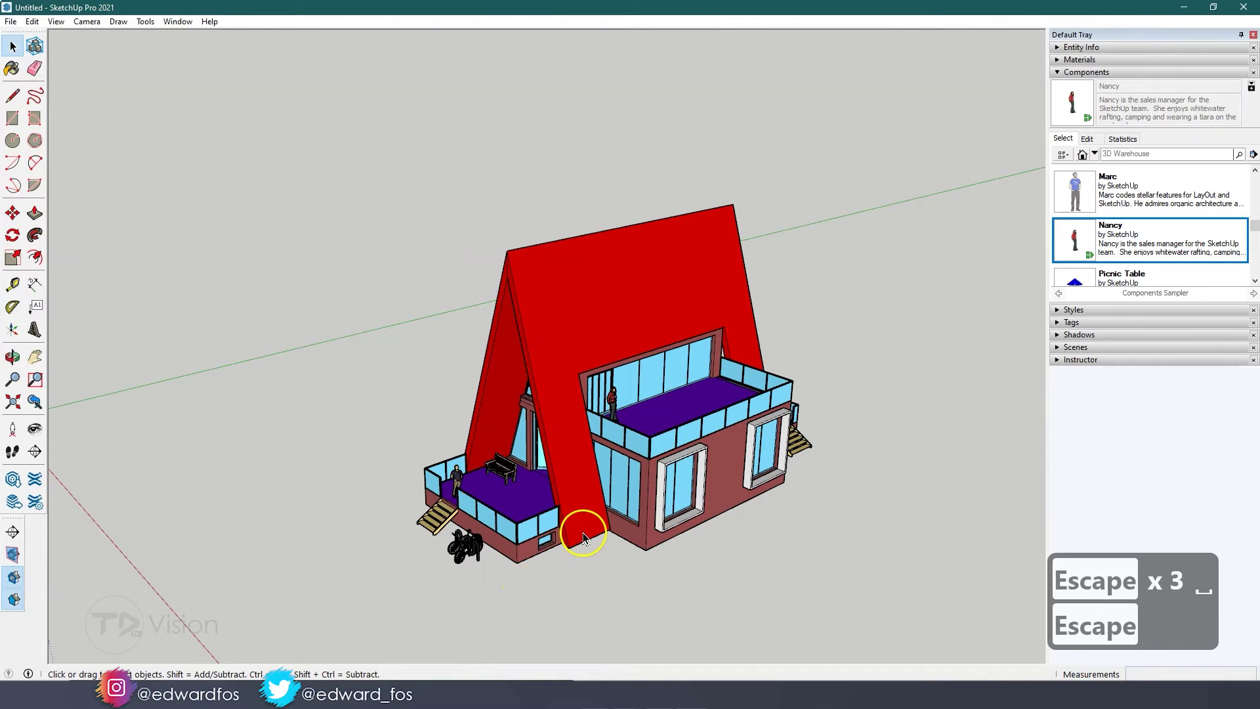
{"action": "middle_click_drag", "start_coordinate": [584, 537], "coordinate": [627, 463]}
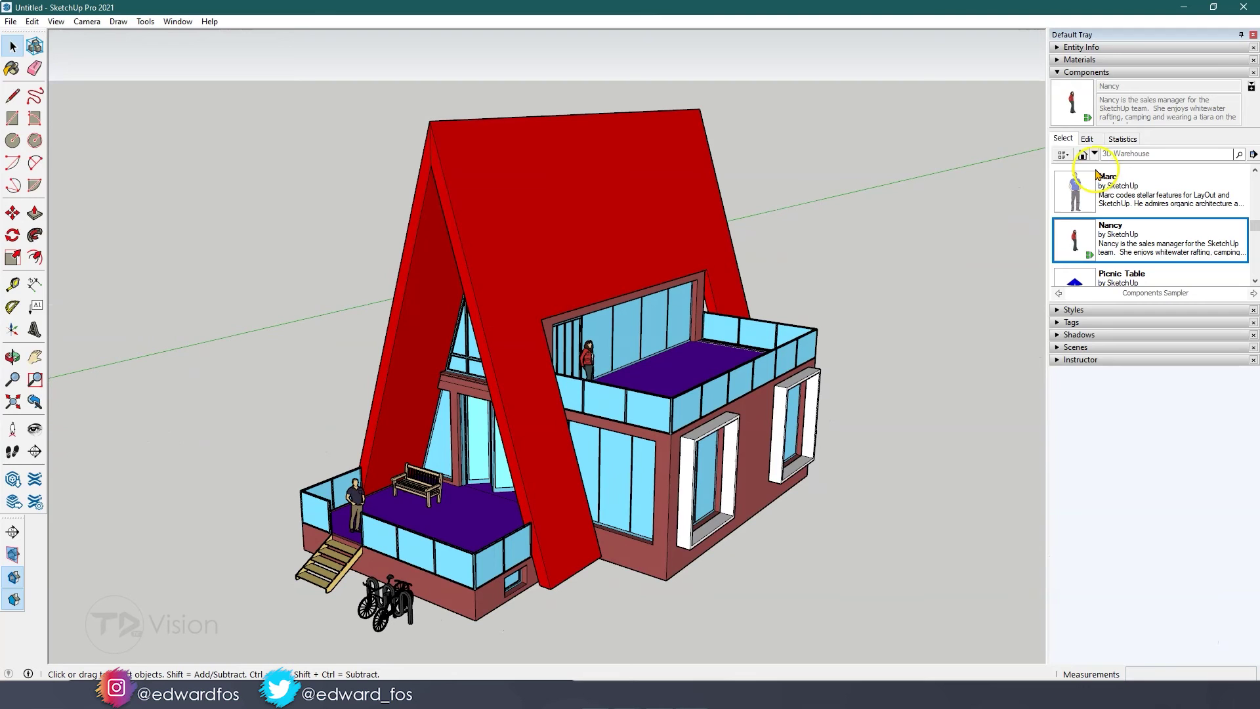
Step: Turn on shadows for the model and set the shadow date to 02/12
{"action": "left_click", "coordinate": [1058, 74]}
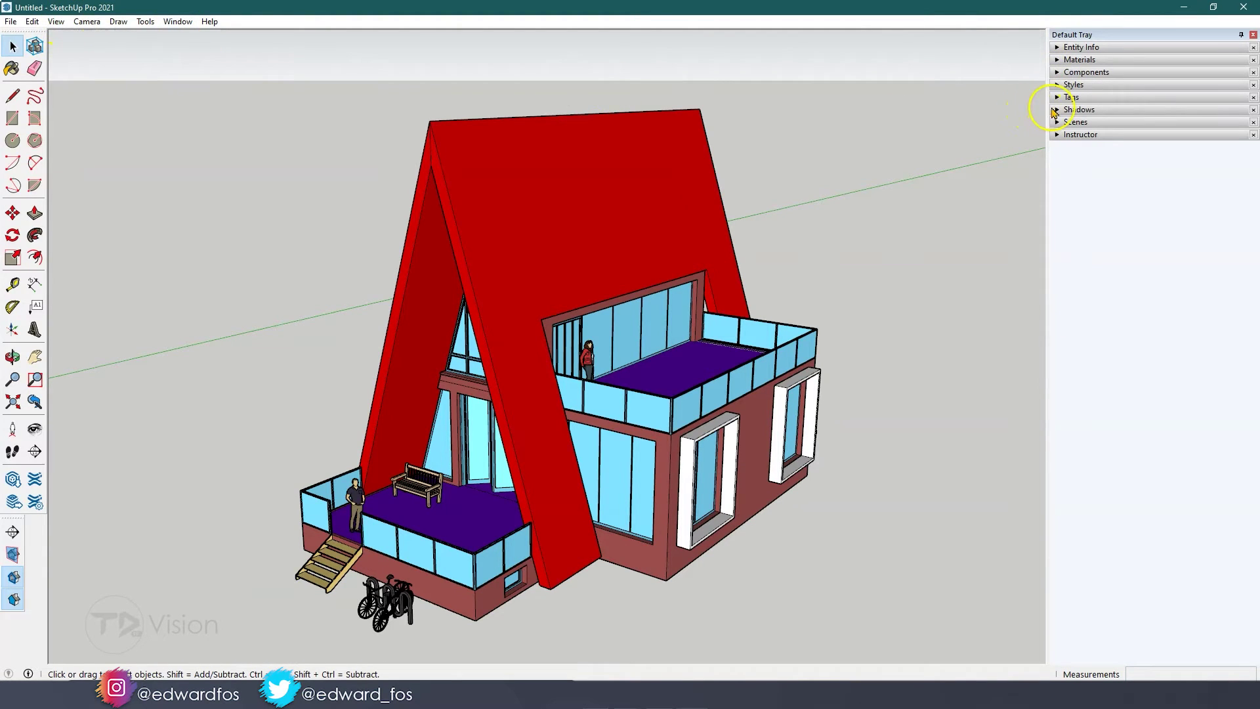
{"action": "left_click", "coordinate": [56, 22]}
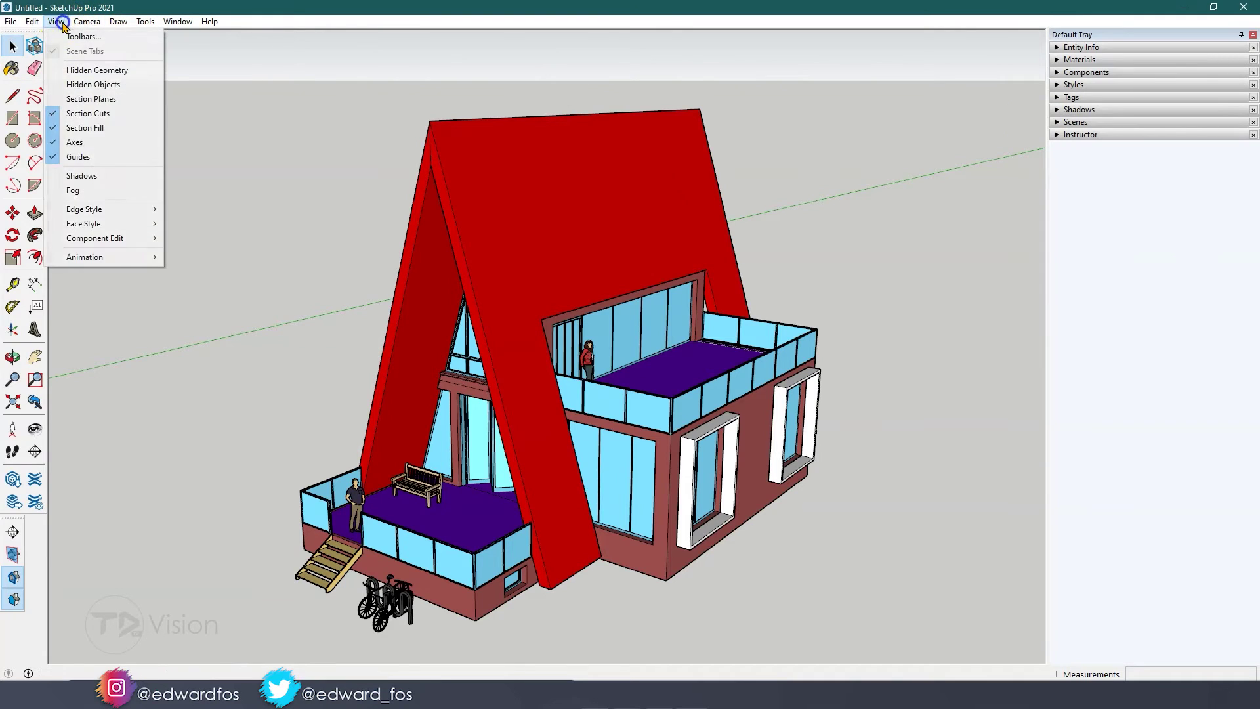
{"action": "left_click", "coordinate": [78, 176]}
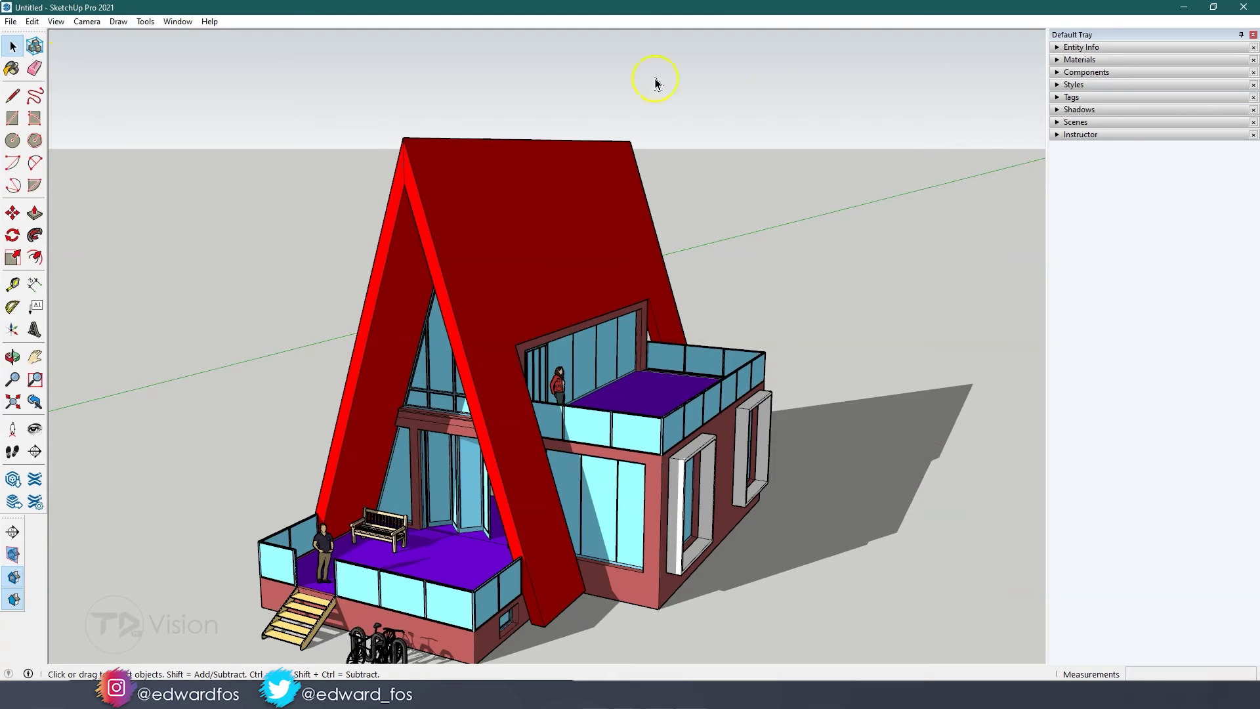
{"action": "left_click", "coordinate": [1057, 111]}
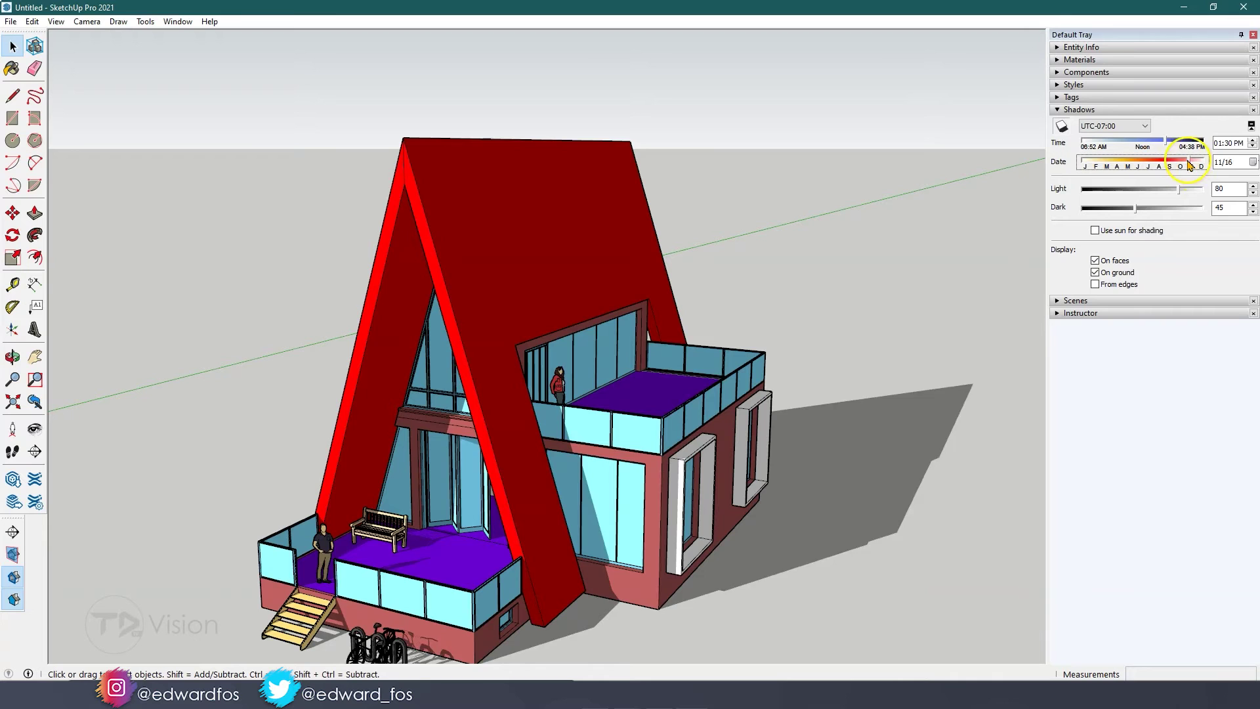
{"action": "left_click_drag", "start_coordinate": [1189, 164], "coordinate": [1098, 169]}
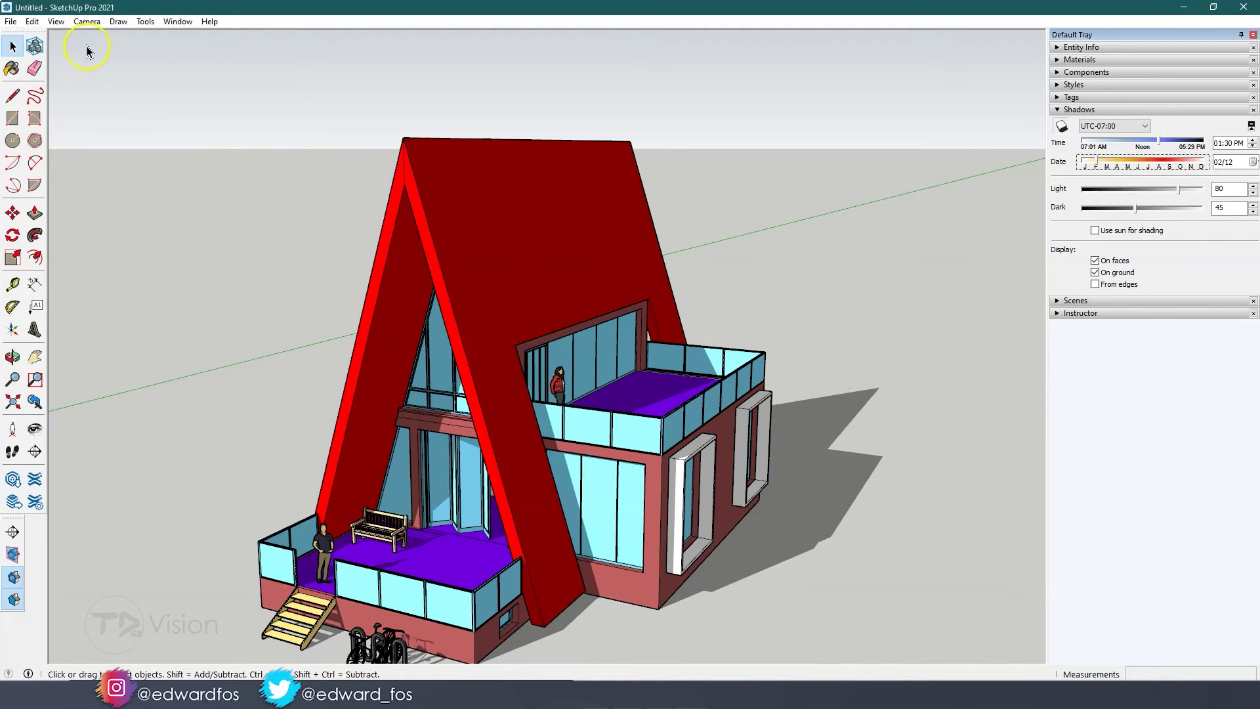
{"action": "scroll", "coordinate": [431, 239], "scroll_direction": "up", "scroll_amount": 2}
{"action": "scroll", "coordinate": [609, 228], "scroll_direction": "up", "scroll_amount": 3}
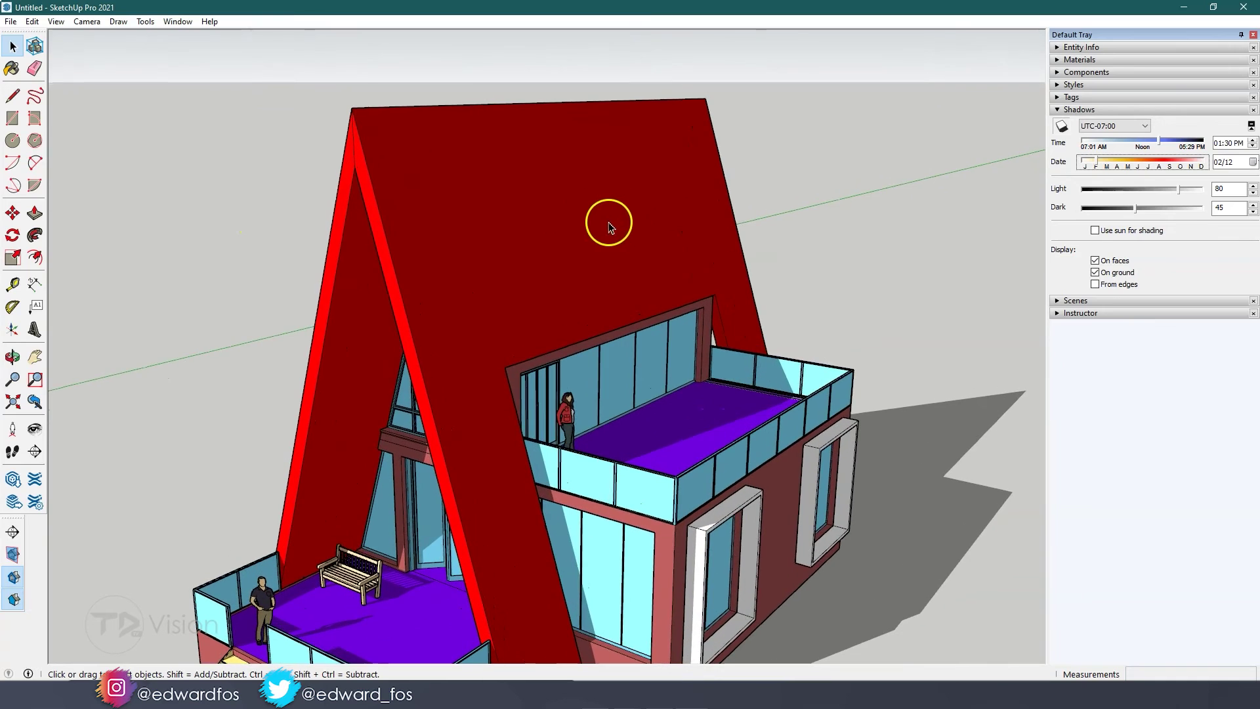
{"action": "double_click", "coordinate": [605, 222]}
{"action": "scroll", "coordinate": [593, 241], "scroll_direction": "up", "scroll_amount": 2}
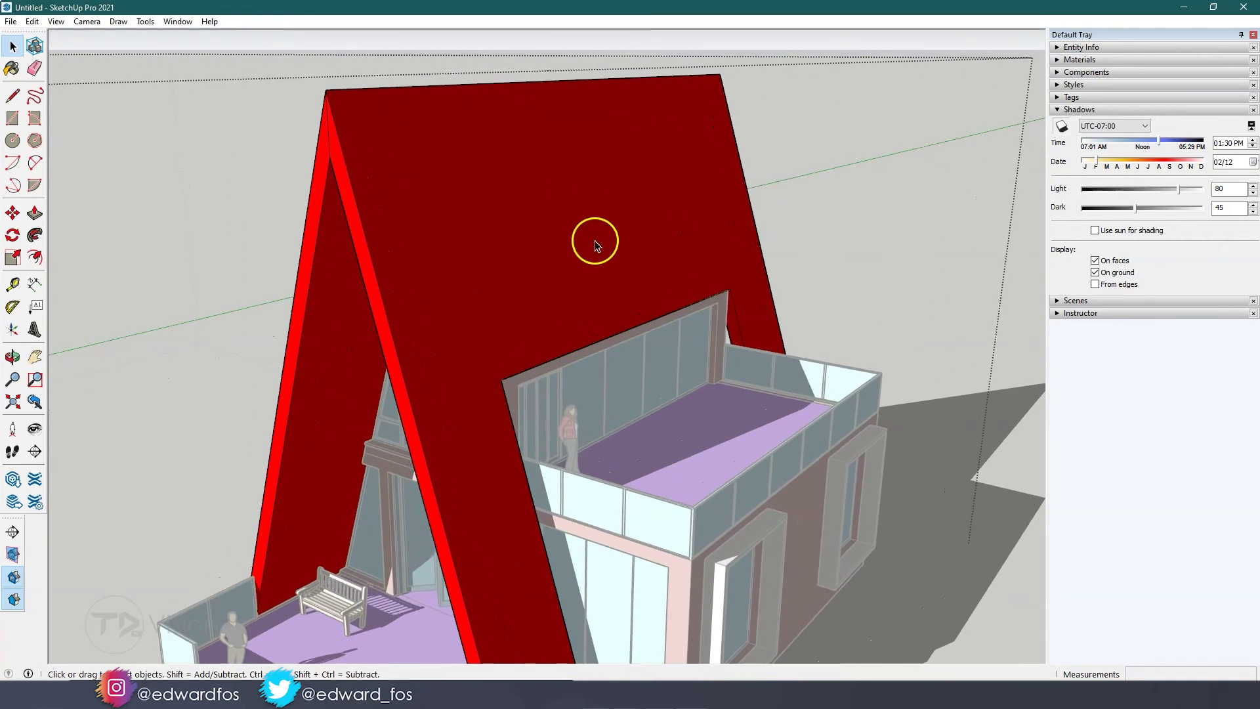
{"action": "scroll", "coordinate": [692, 309], "scroll_direction": "down", "scroll_amount": 3}
{"action": "scroll", "coordinate": [880, 450], "scroll_direction": "down", "scroll_amount": 3}
{"action": "left_click", "coordinate": [880, 450]}
Step: Open the cabin wall group and select all faces with the same material as the balcony's corner glass panel
{"action": "scroll", "coordinate": [692, 436], "scroll_direction": "up", "scroll_amount": 5}
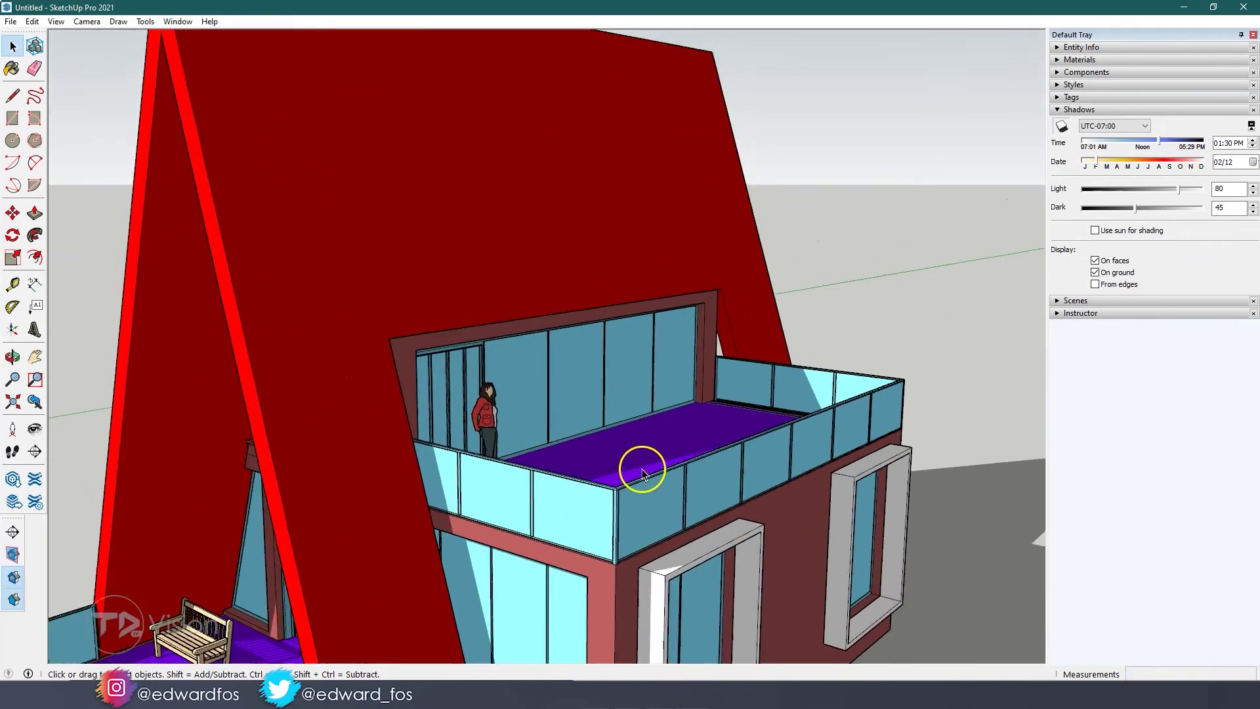
{"action": "scroll", "coordinate": [642, 473], "scroll_direction": "up", "scroll_amount": 6}
{"action": "double_click", "coordinate": [629, 458]}
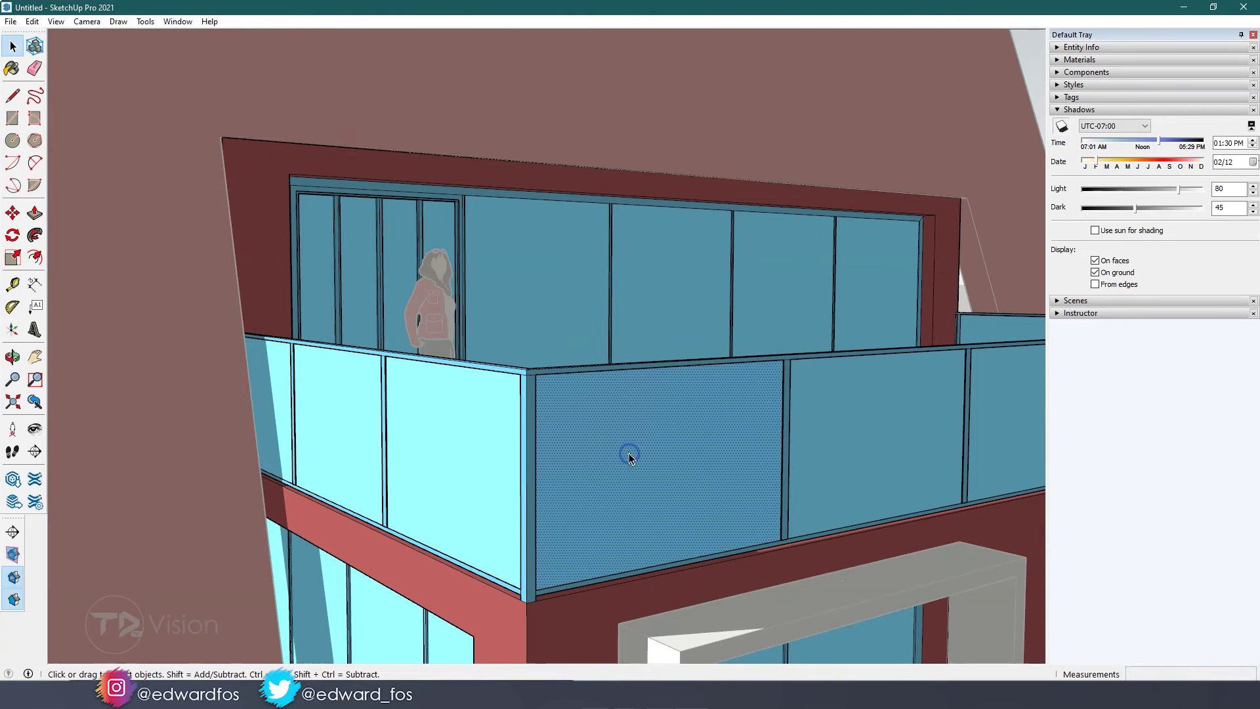
{"action": "right_click", "coordinate": [628, 449]}
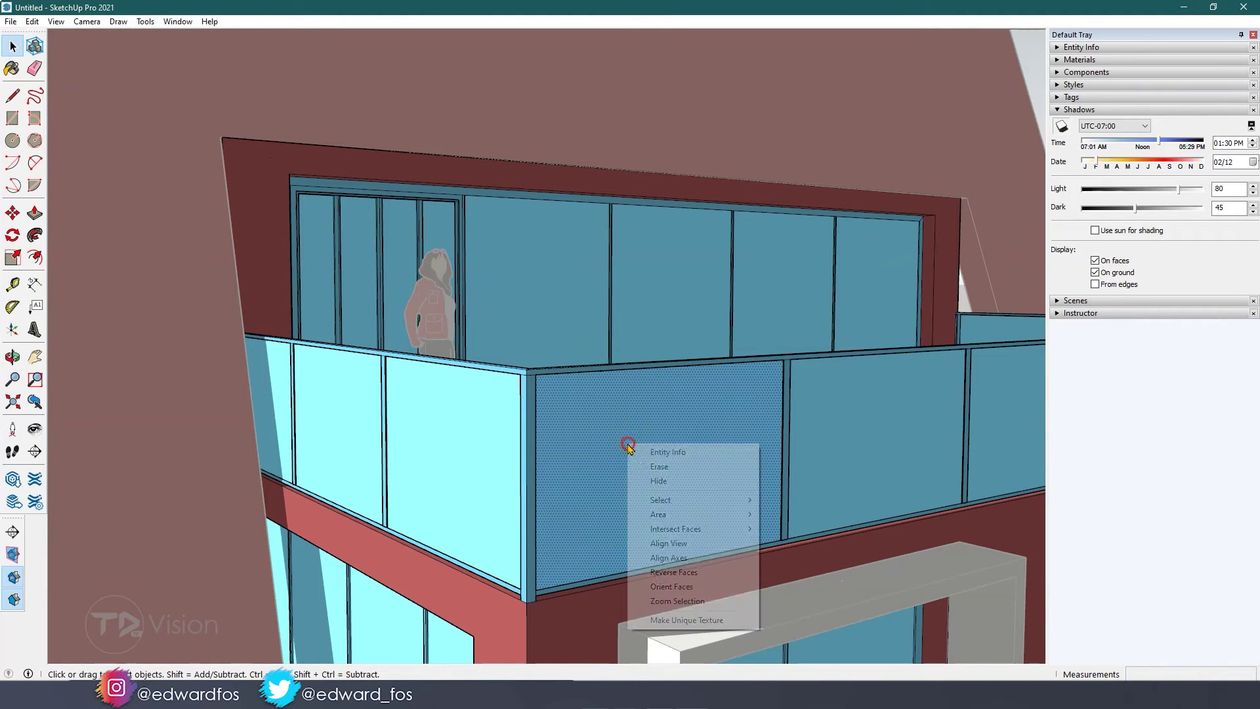
{"action": "mouse_move", "coordinate": [671, 520]}
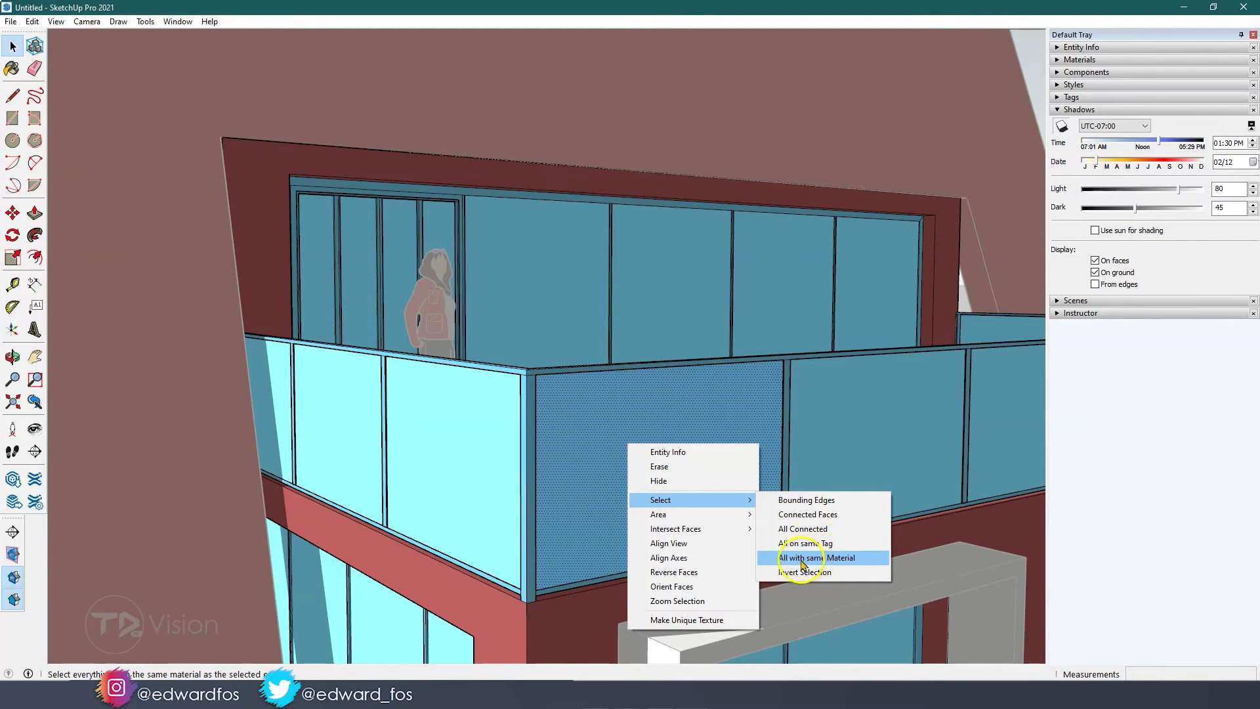
{"action": "left_click", "coordinate": [834, 559]}
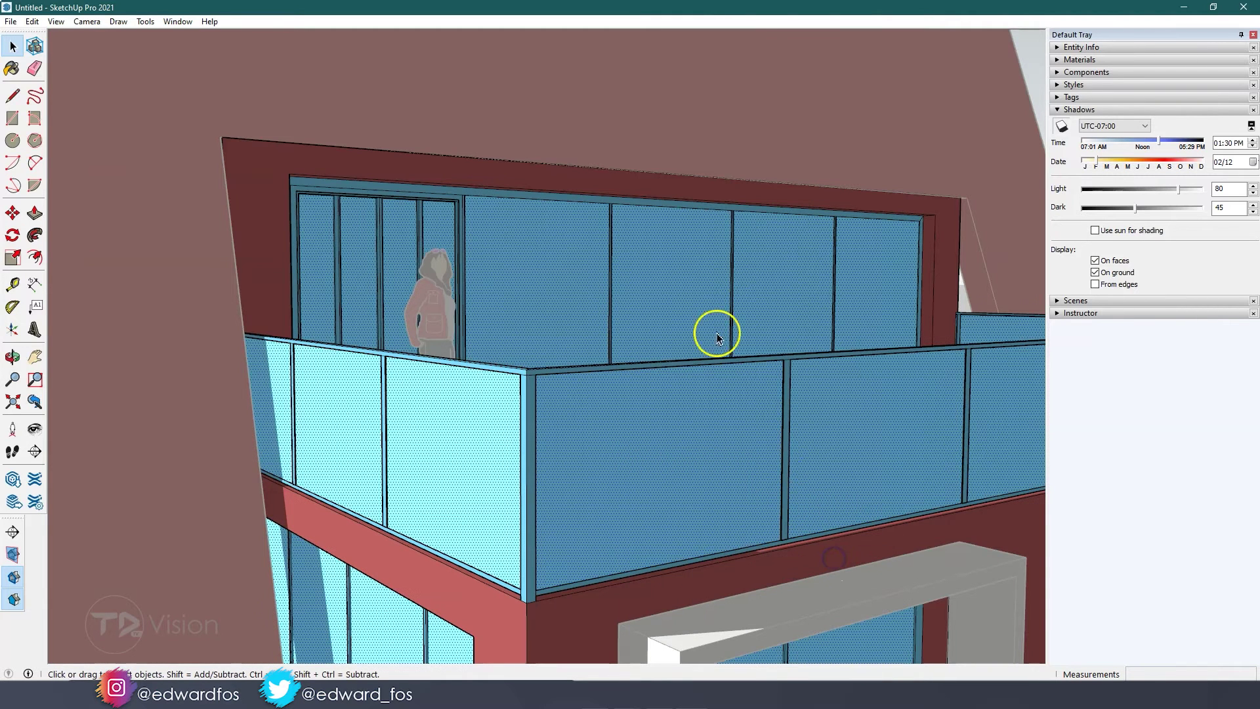
{"action": "middle_click_drag", "start_coordinate": [388, 461], "coordinate": [421, 448]}
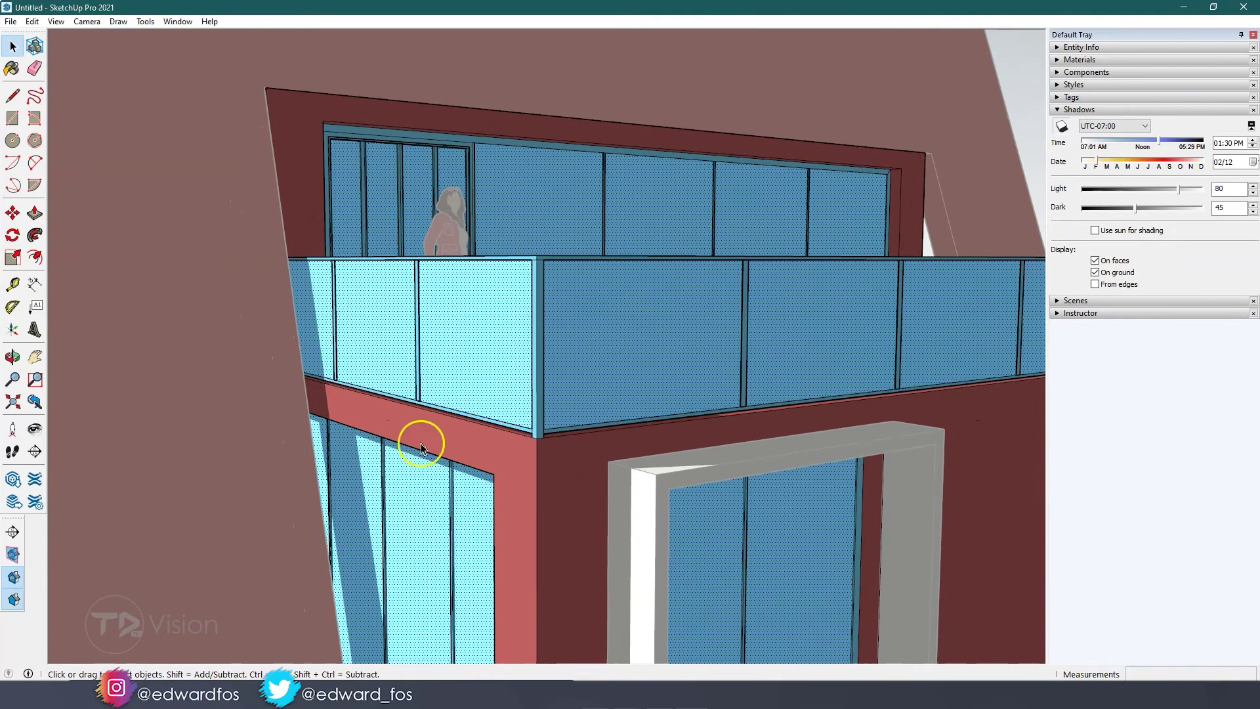
Step: Paint the selected glass panel faces with Translucent Glass Gray from the Glass and Mirrors materials
{"action": "left_click", "coordinate": [1056, 60]}
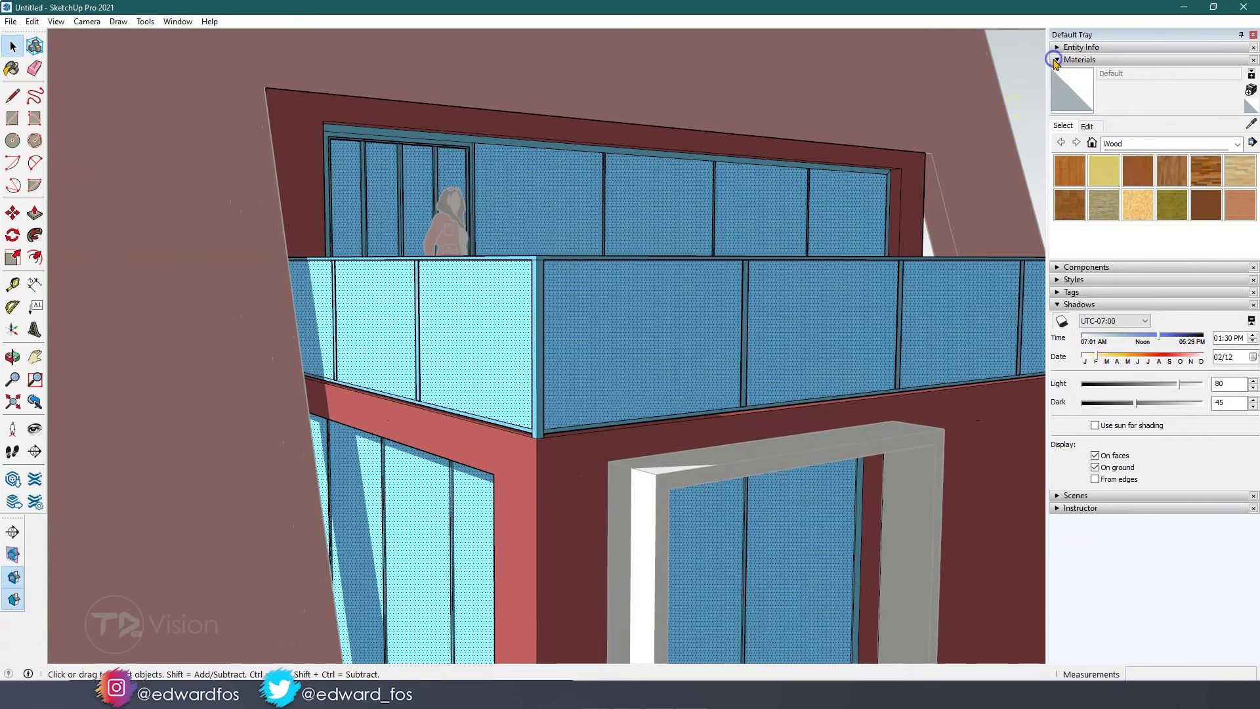
{"action": "left_click", "coordinate": [1135, 144]}
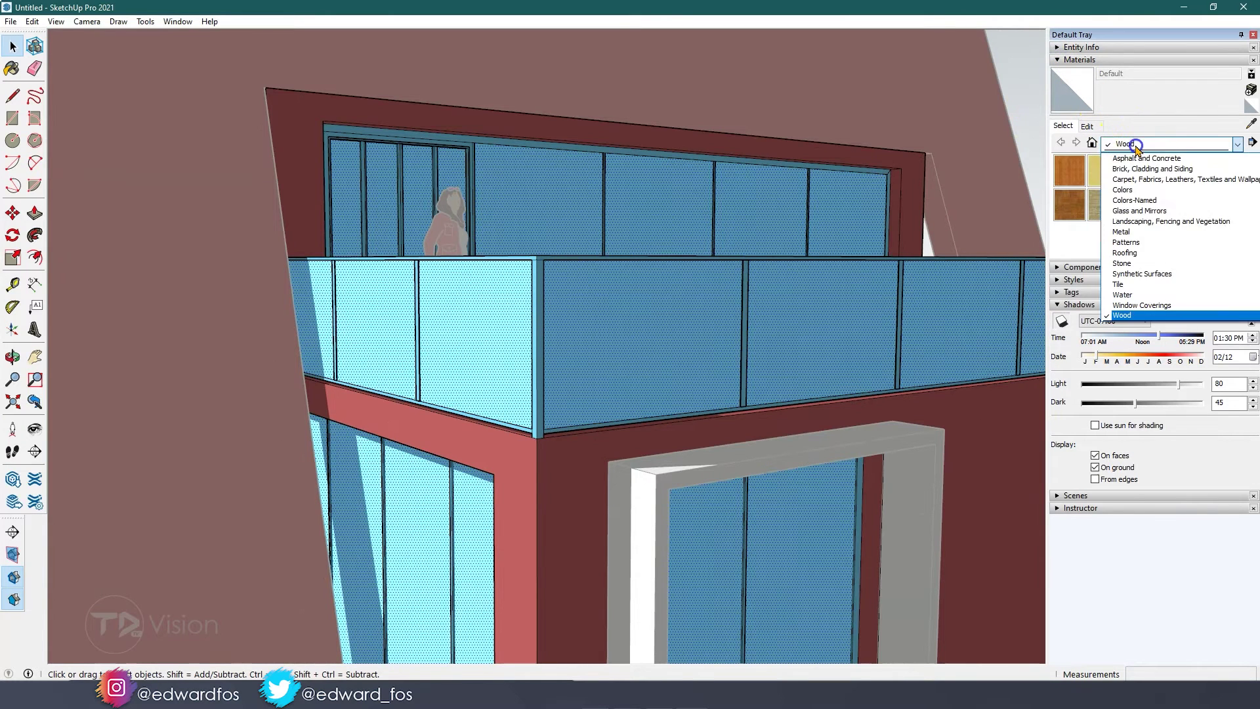
{"action": "left_click", "coordinate": [1131, 211]}
{"action": "left_click", "coordinate": [1097, 165]}
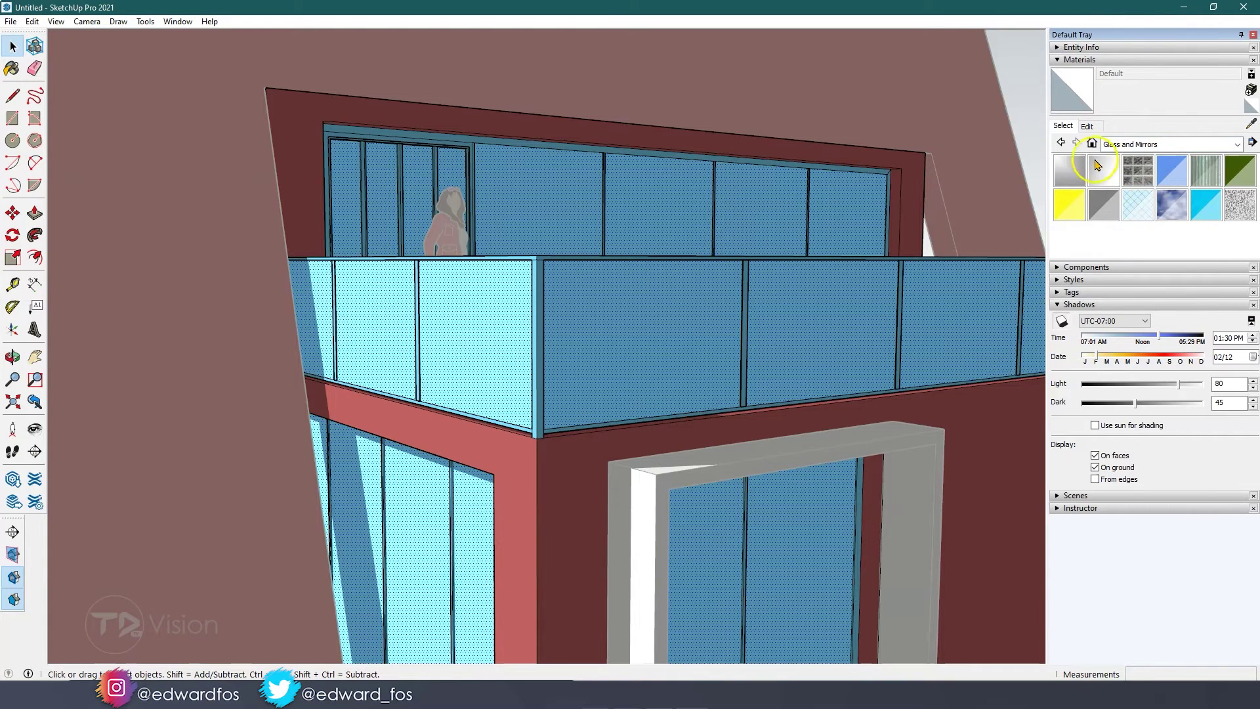
{"action": "left_click", "coordinate": [1101, 204]}
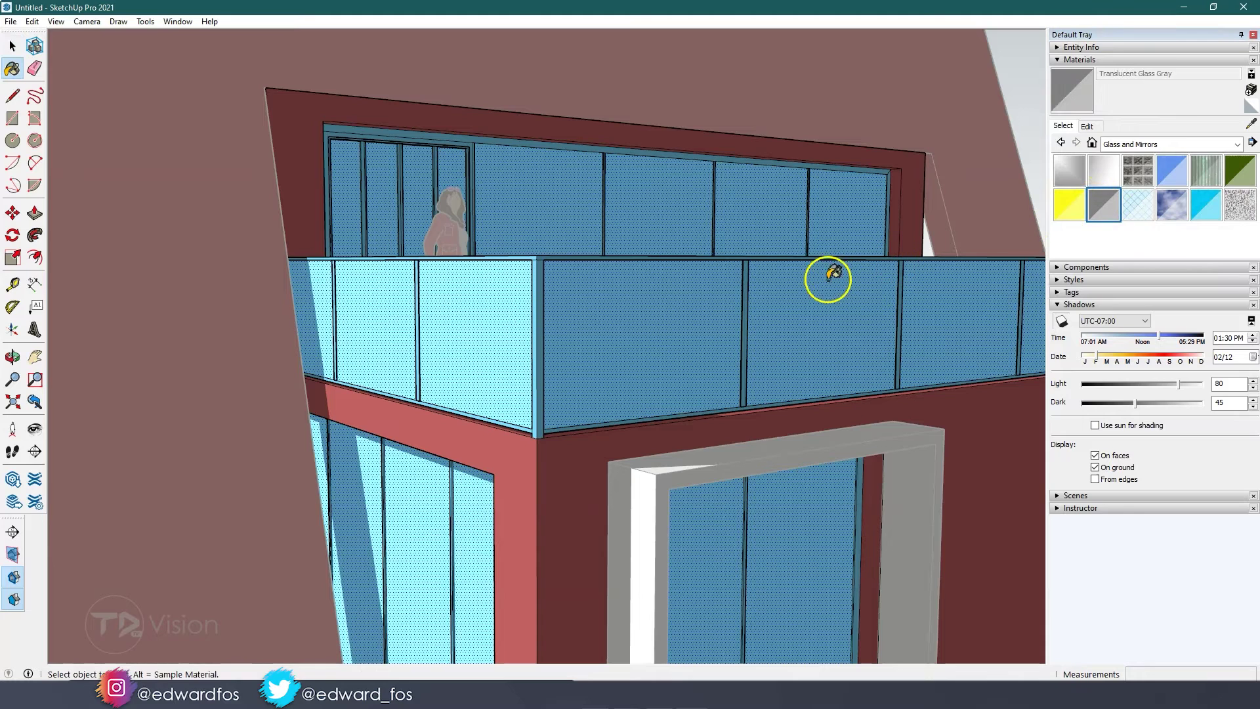
{"action": "left_click", "coordinate": [1058, 48]}
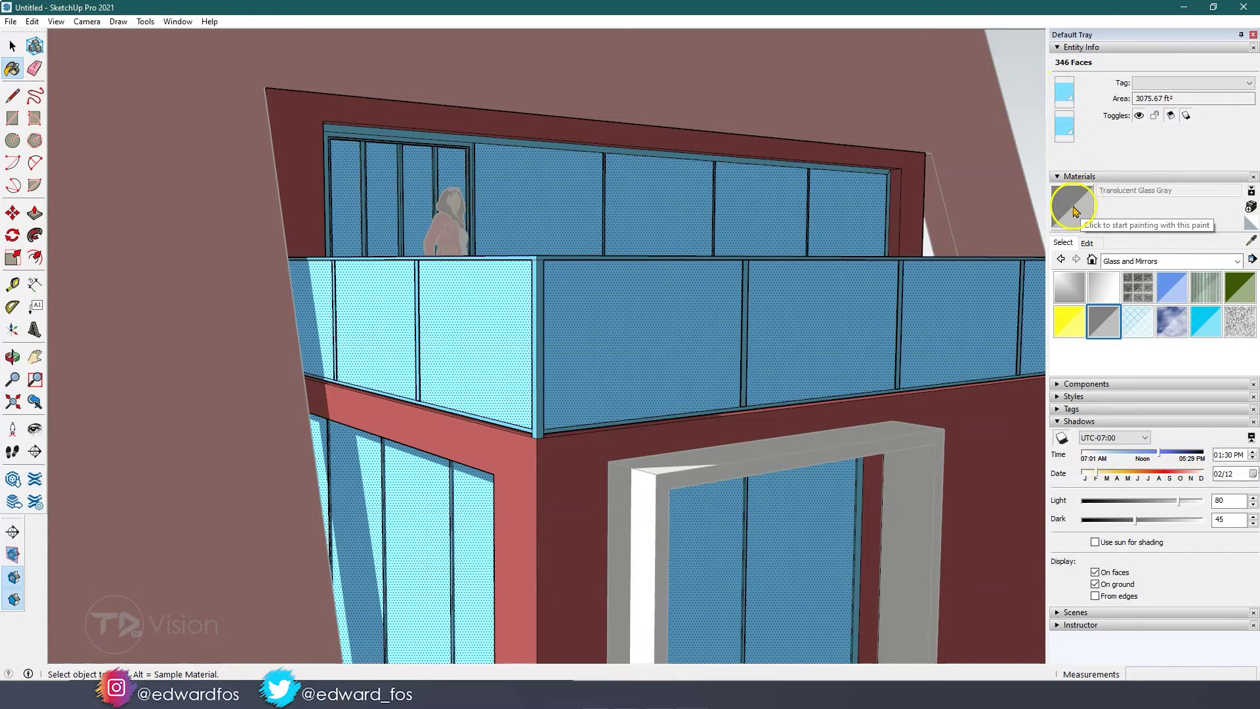
{"action": "left_click", "coordinate": [694, 332]}
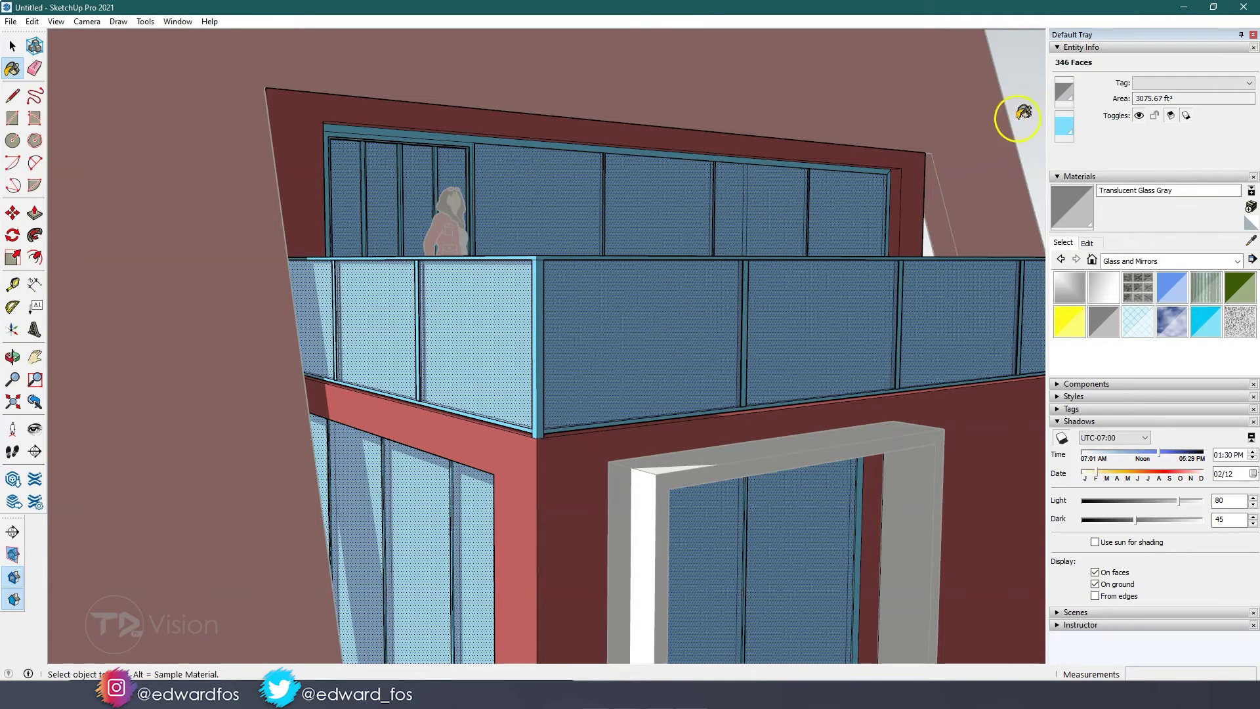
Step: Set the back side of the selected glass faces to Translucent Glass Gray as well and close the wall group
{"action": "left_click", "coordinate": [1069, 136]}
{"action": "left_click_drag", "start_coordinate": [625, 323], "coordinate": [627, 369]}
{"action": "left_click", "coordinate": [606, 306]}
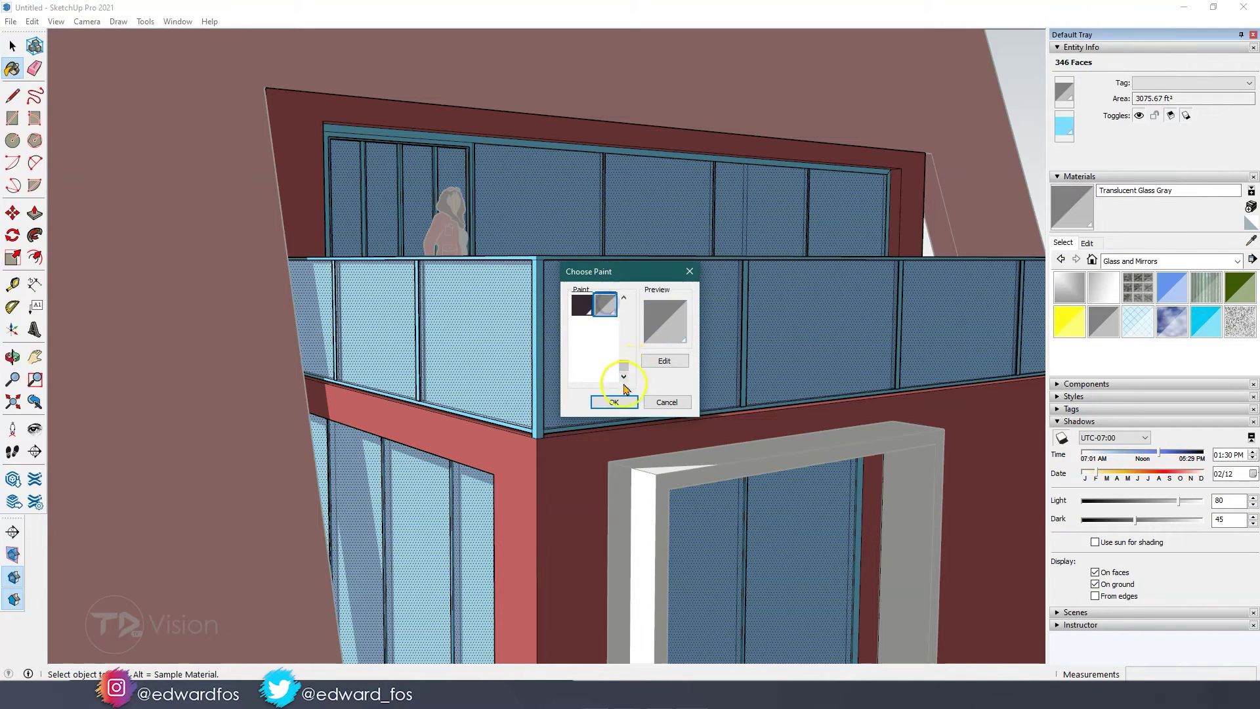
{"action": "left_click", "coordinate": [614, 401]}
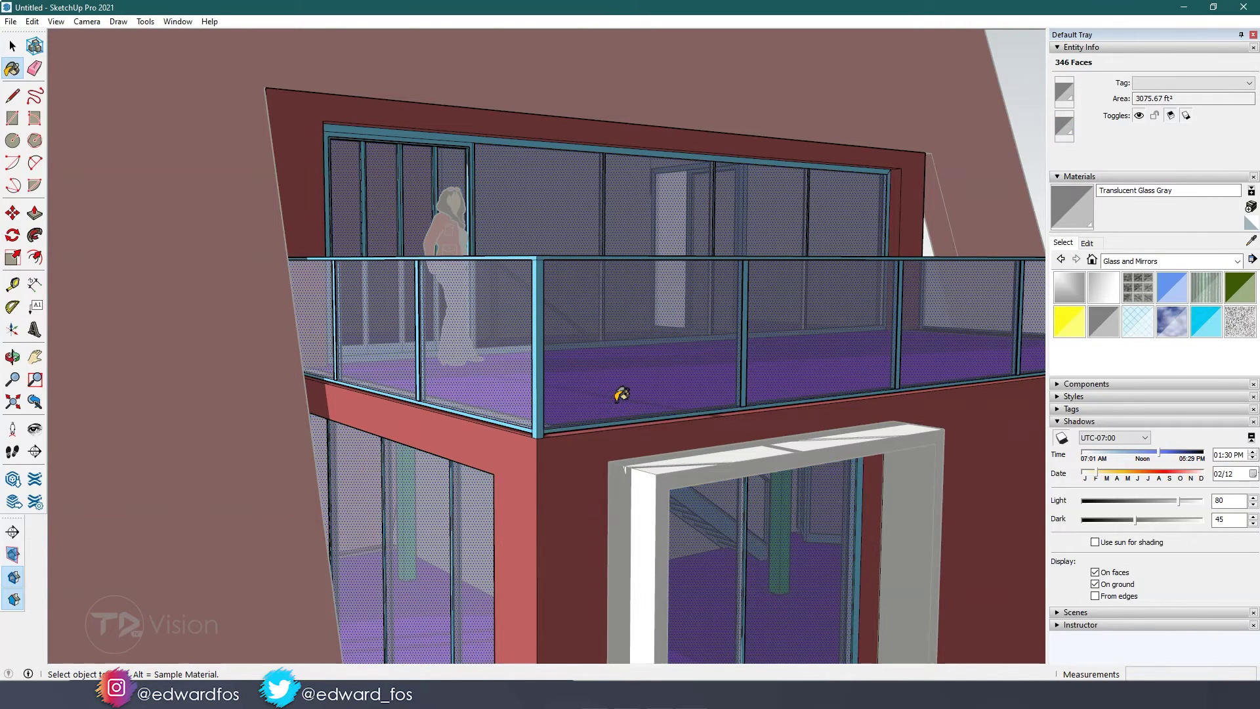
{"action": "key", "text": "Escape"}
{"action": "key", "text": "Escape"}
{"action": "key", "text": "Escape"}
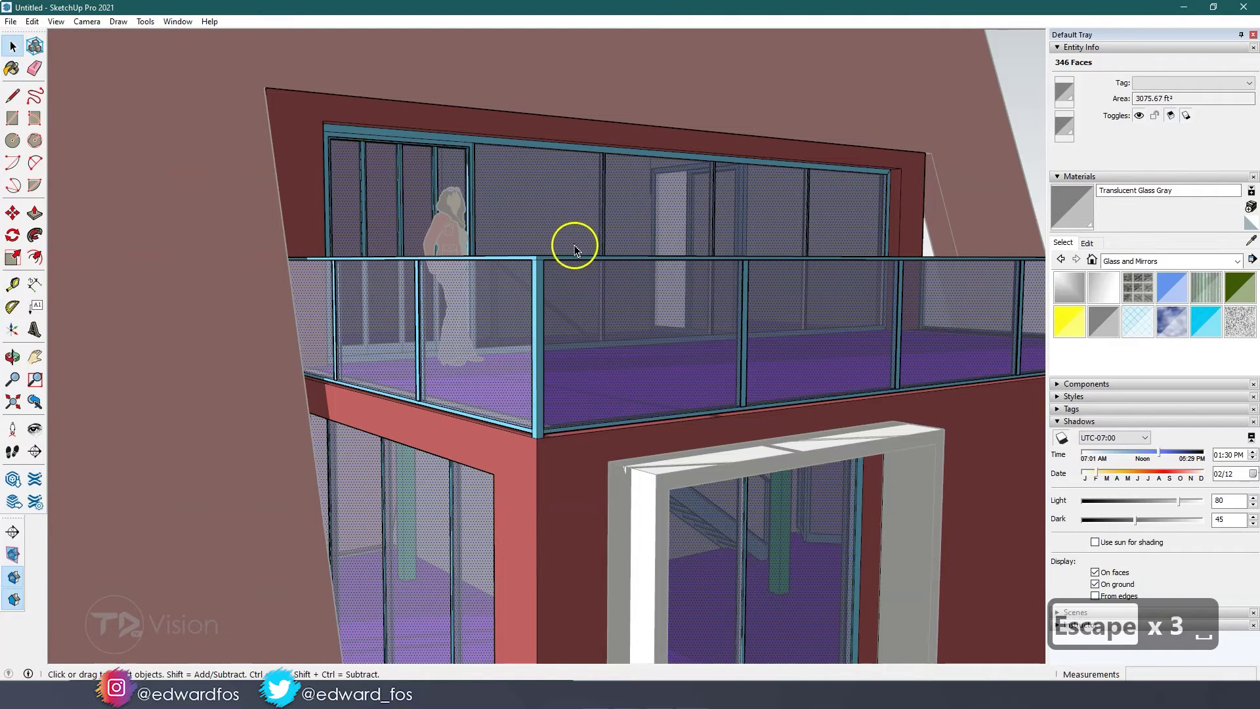
{"action": "key", "text": "Escape"}
{"action": "key", "text": "Escape"}
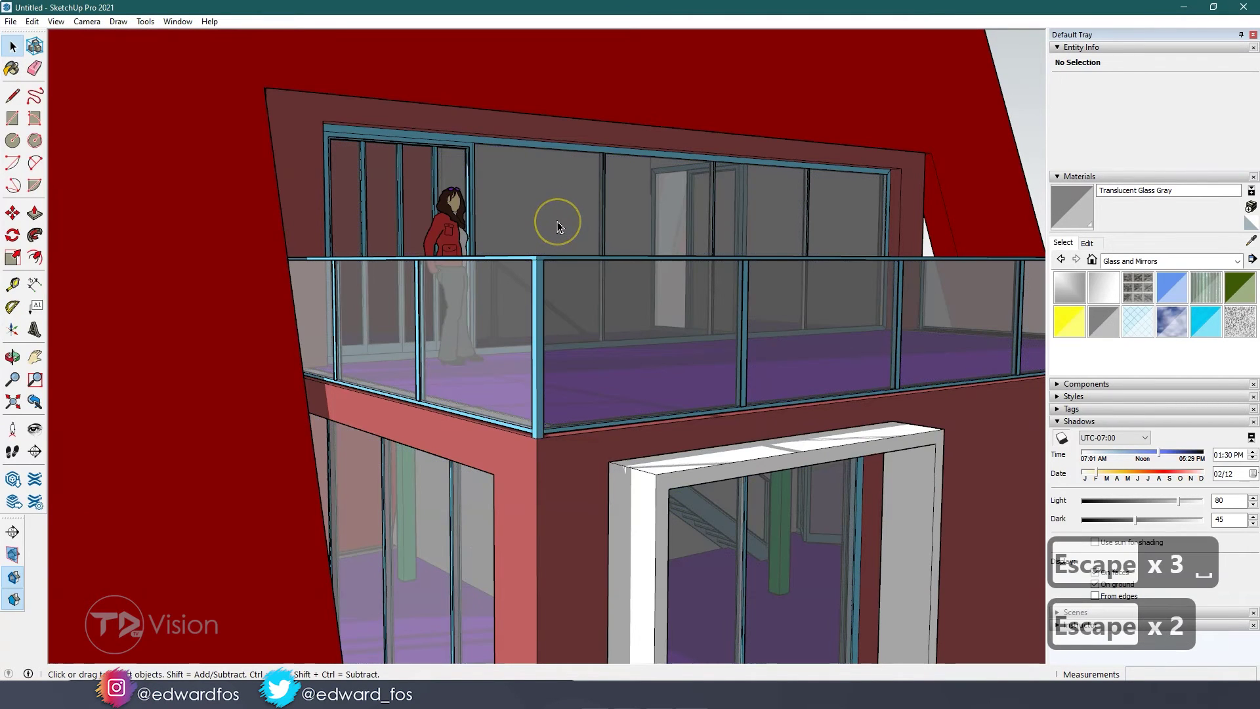
Step: Open the roof group and paint the faces of its balcony-side slope with Roofing Shingles Asphalt from the Roofing materials
{"action": "scroll", "coordinate": [558, 226], "scroll_direction": "down", "scroll_amount": 5}
{"action": "scroll", "coordinate": [557, 227], "scroll_direction": "up", "scroll_amount": 5}
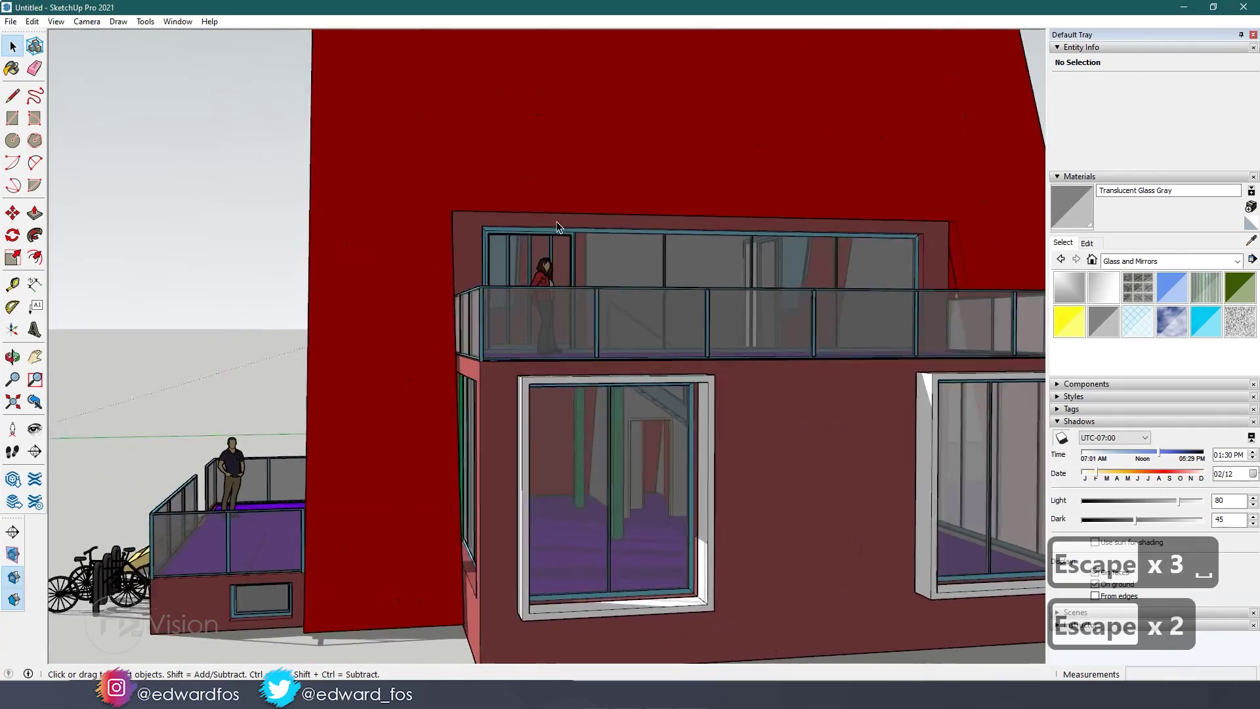
{"action": "middle_click_drag", "start_coordinate": [557, 223], "coordinate": [687, 284]}
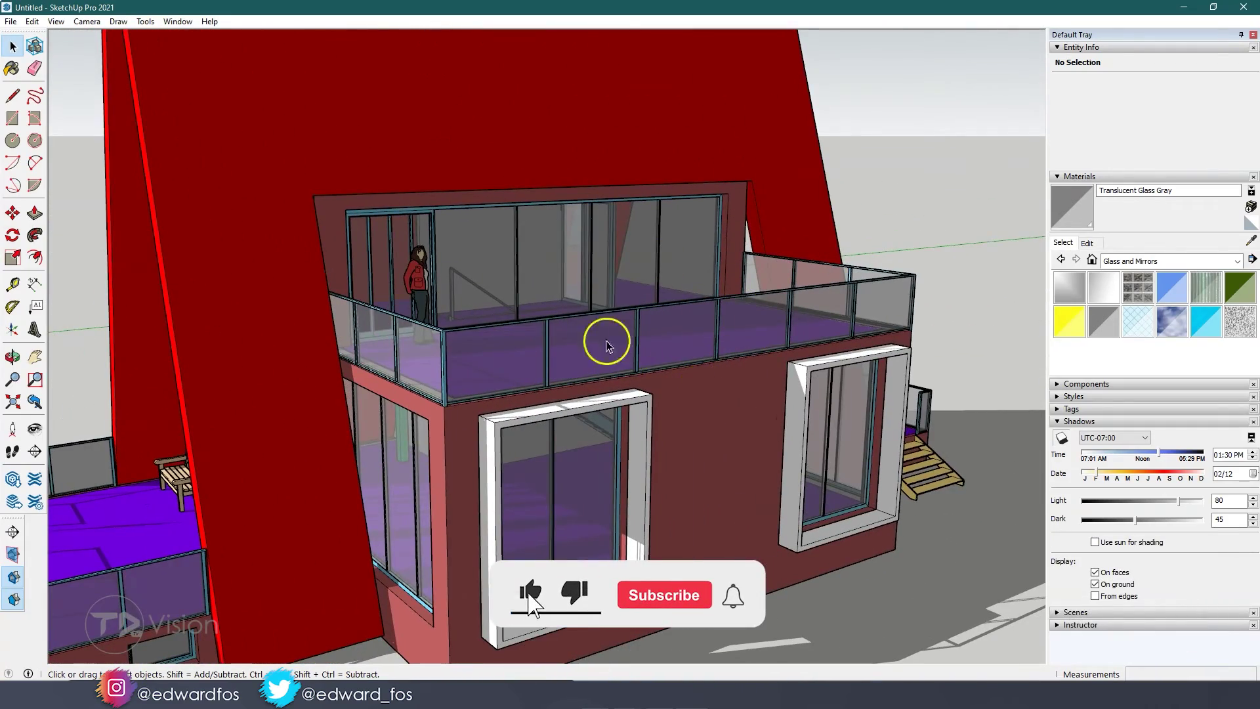
{"action": "middle_click_drag", "start_coordinate": [607, 346], "coordinate": [520, 302]}
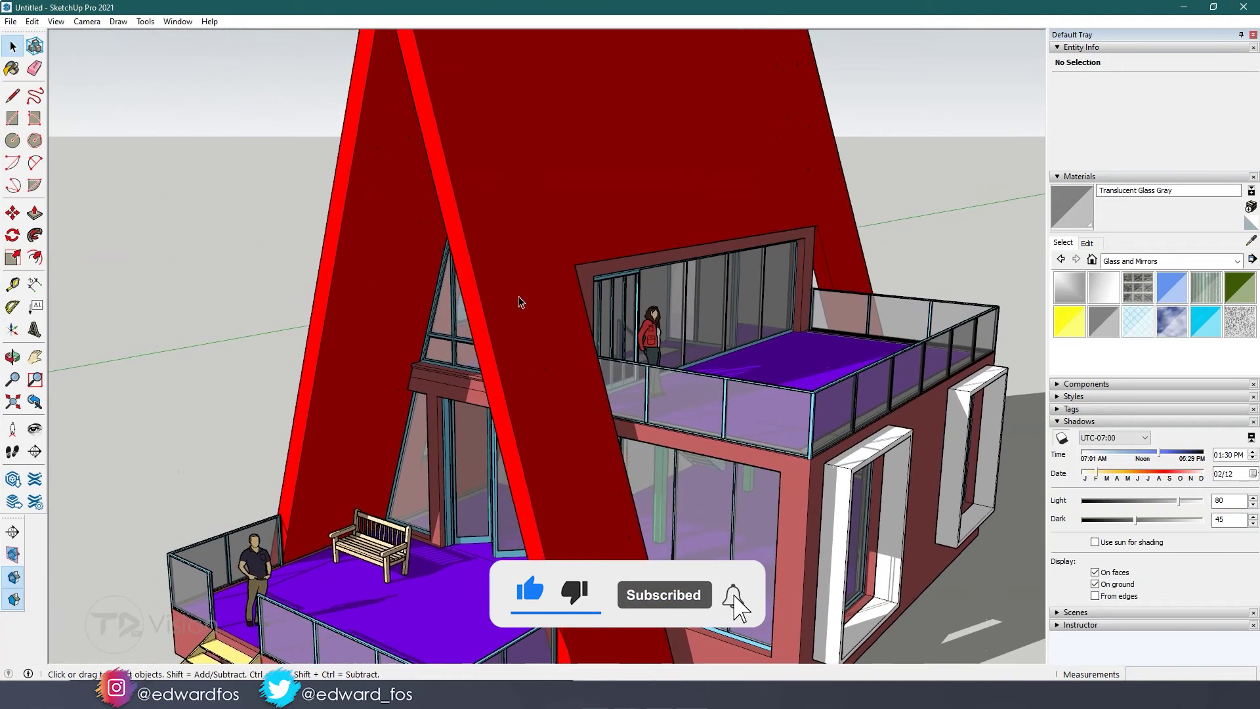
{"action": "scroll", "coordinate": [520, 301], "scroll_direction": "up", "scroll_amount": 2}
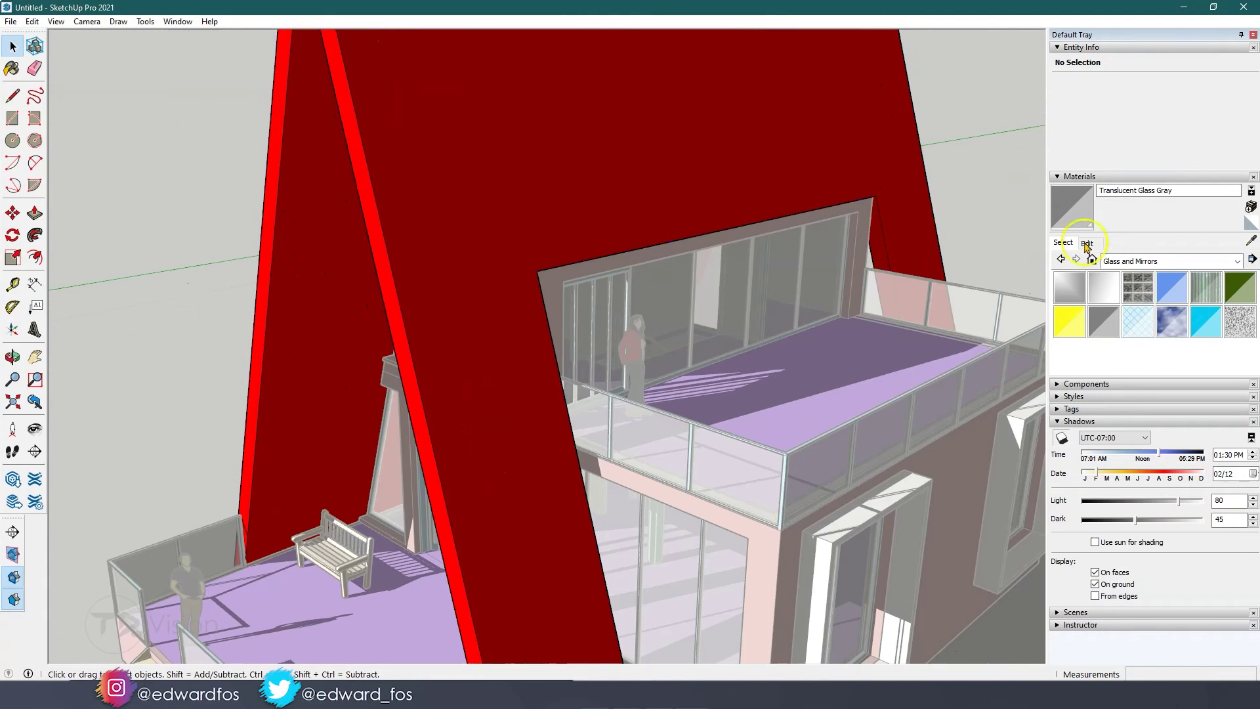
{"action": "left_click", "coordinate": [1126, 261]}
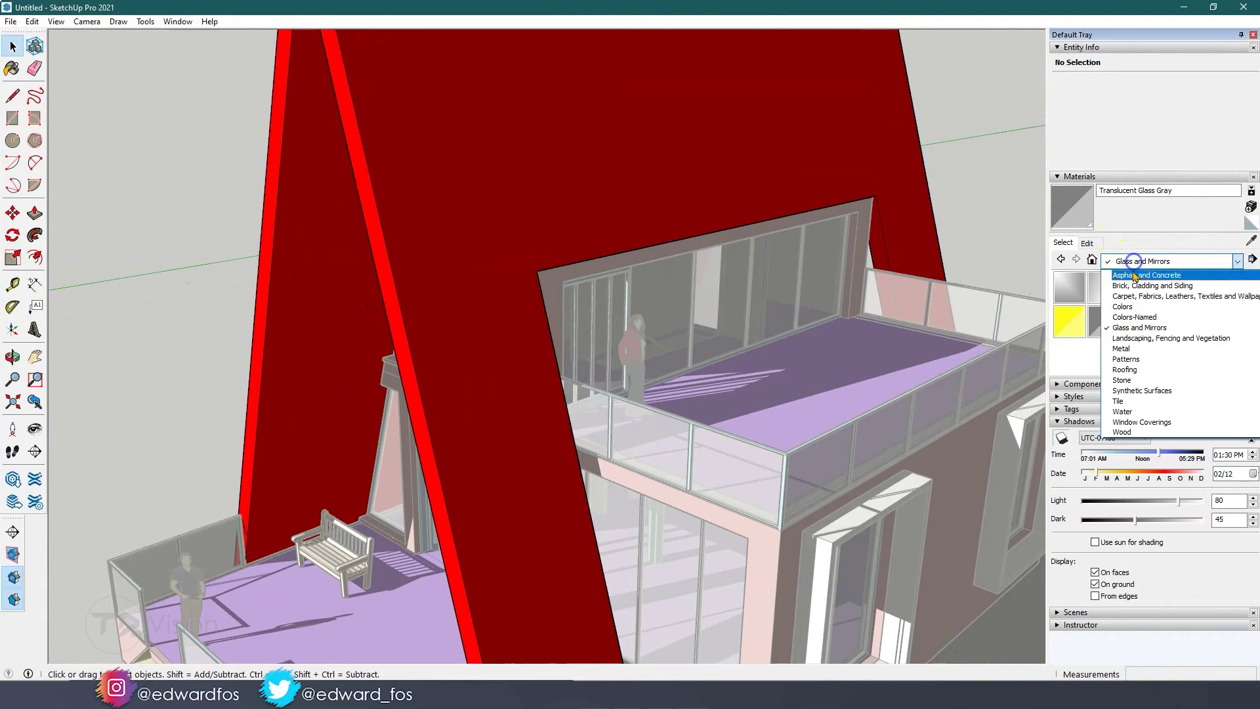
{"action": "left_click", "coordinate": [1143, 370]}
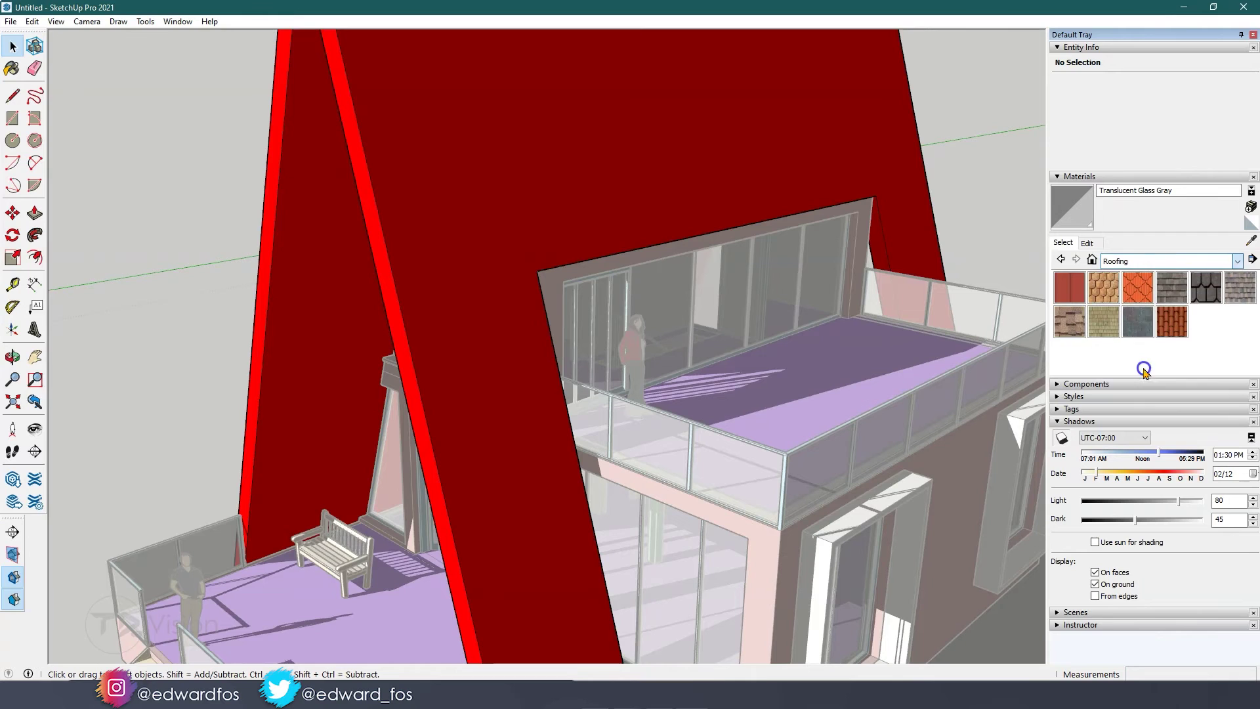
{"action": "left_click", "coordinate": [1182, 296]}
{"action": "left_click", "coordinate": [617, 184]}
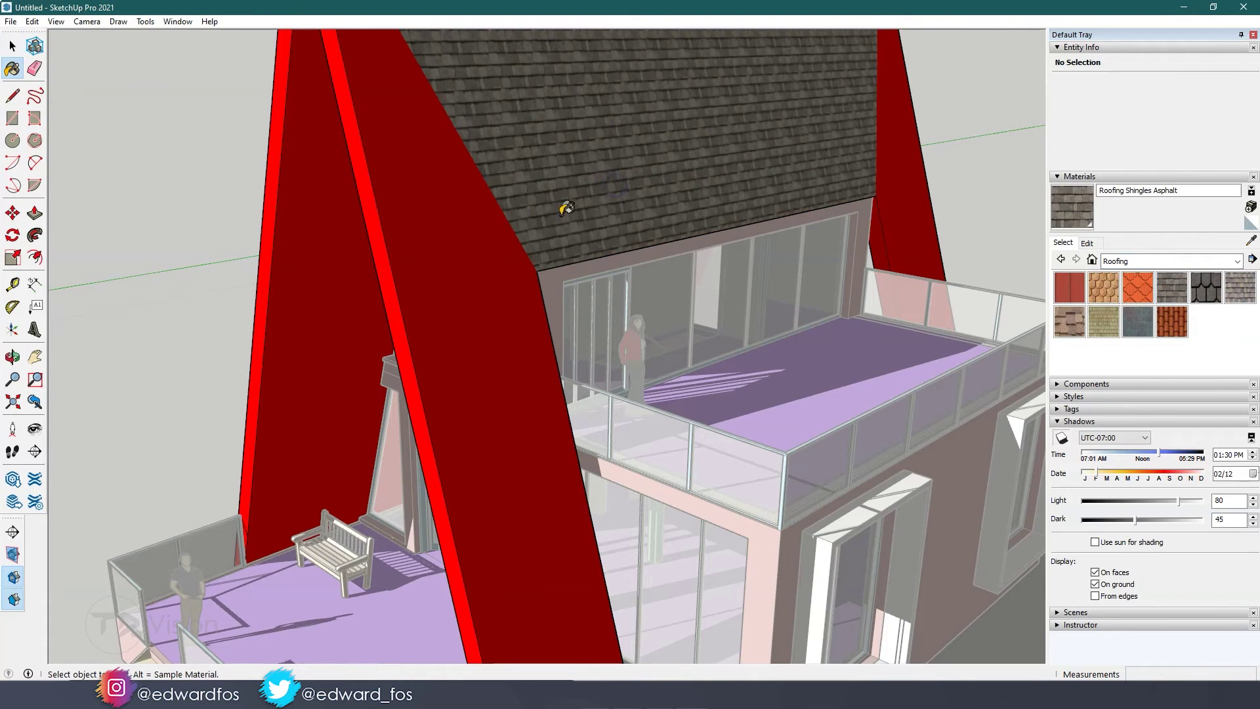
{"action": "left_click", "coordinate": [504, 242]}
{"action": "left_click", "coordinate": [918, 211]}
{"action": "left_click", "coordinate": [666, 246]}
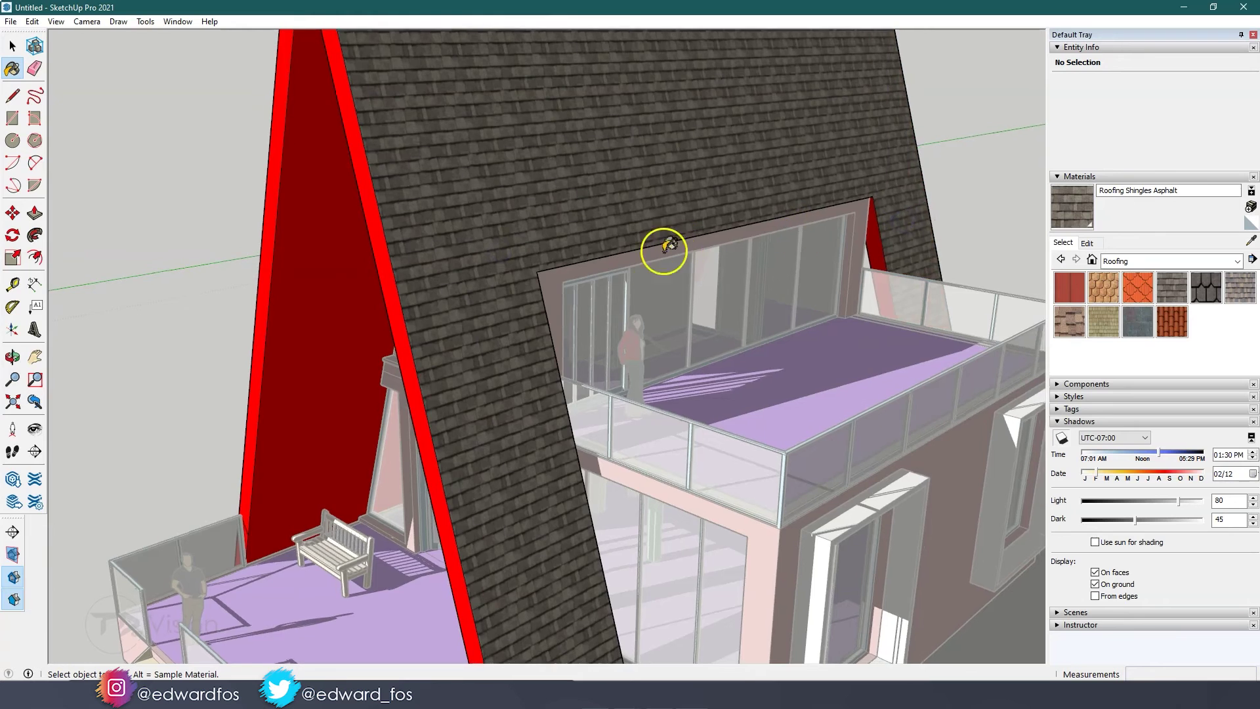
Step: Paint the front-deck half and the lower strip of the roof's skylight slope with Roofing Shingles Asphalt
{"action": "scroll", "coordinate": [664, 252], "scroll_direction": "down", "scroll_amount": 4}
{"action": "mouse_move", "coordinate": [664, 251]}
{"action": "middle_mouse_down"}
{"action": "mouse_move", "coordinate": [606, 255]}
{"action": "mouse_move", "coordinate": [602, 225]}
{"action": "middle_mouse_up"}
{"action": "left_click", "coordinate": [616, 216]}
{"action": "left_click", "coordinate": [547, 245]}
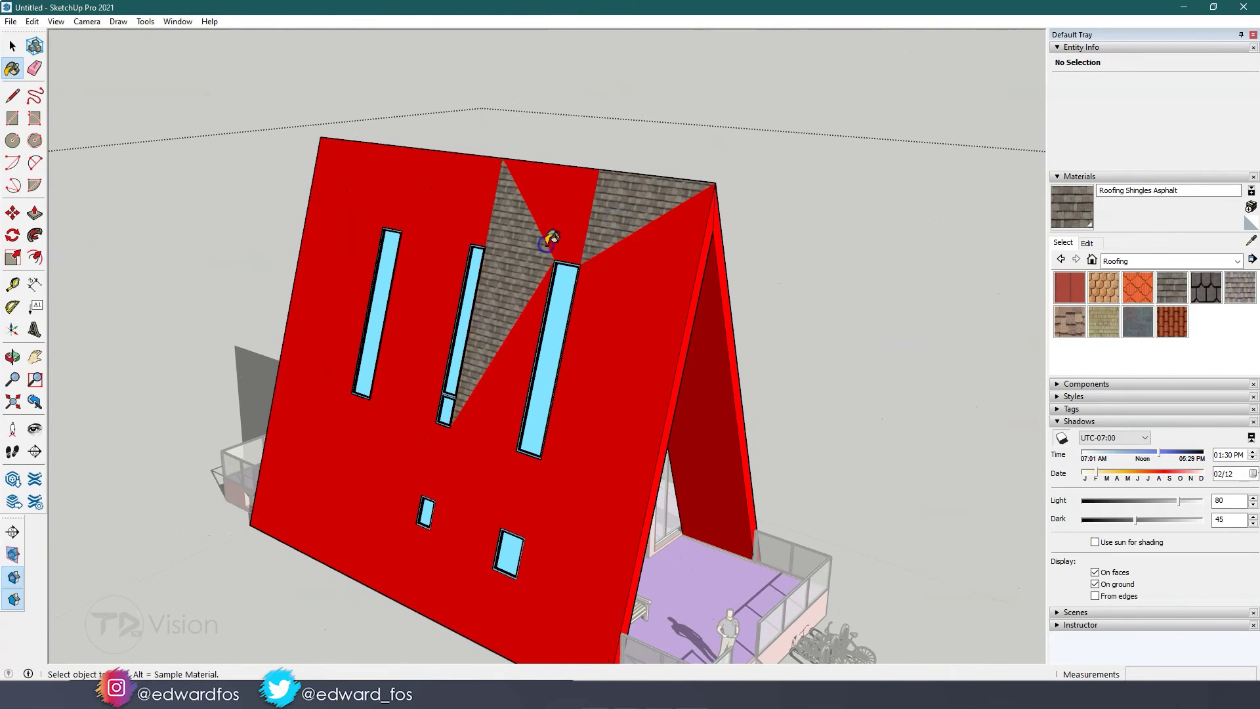
{"action": "left_click", "coordinate": [566, 220]}
{"action": "left_click", "coordinate": [633, 283]}
{"action": "left_click", "coordinate": [633, 409]}
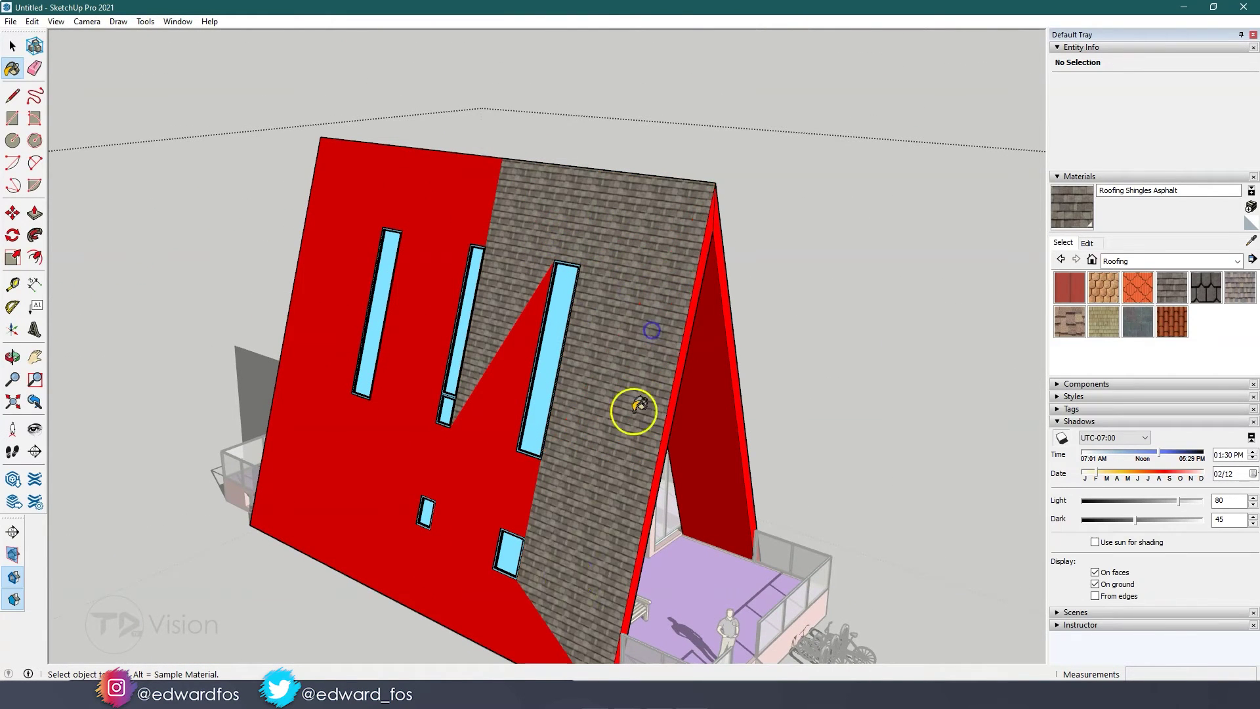
{"action": "left_click", "coordinate": [523, 623]}
{"action": "left_click", "coordinate": [509, 599]}
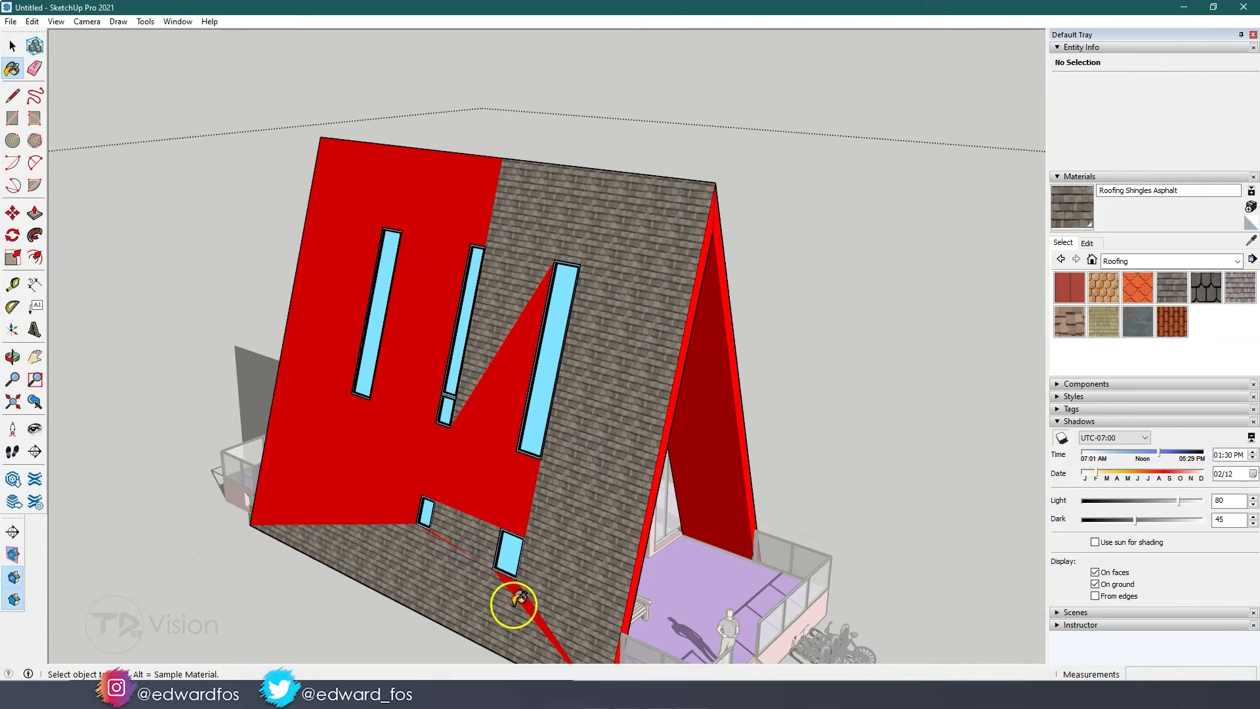
{"action": "left_click", "coordinate": [506, 478]}
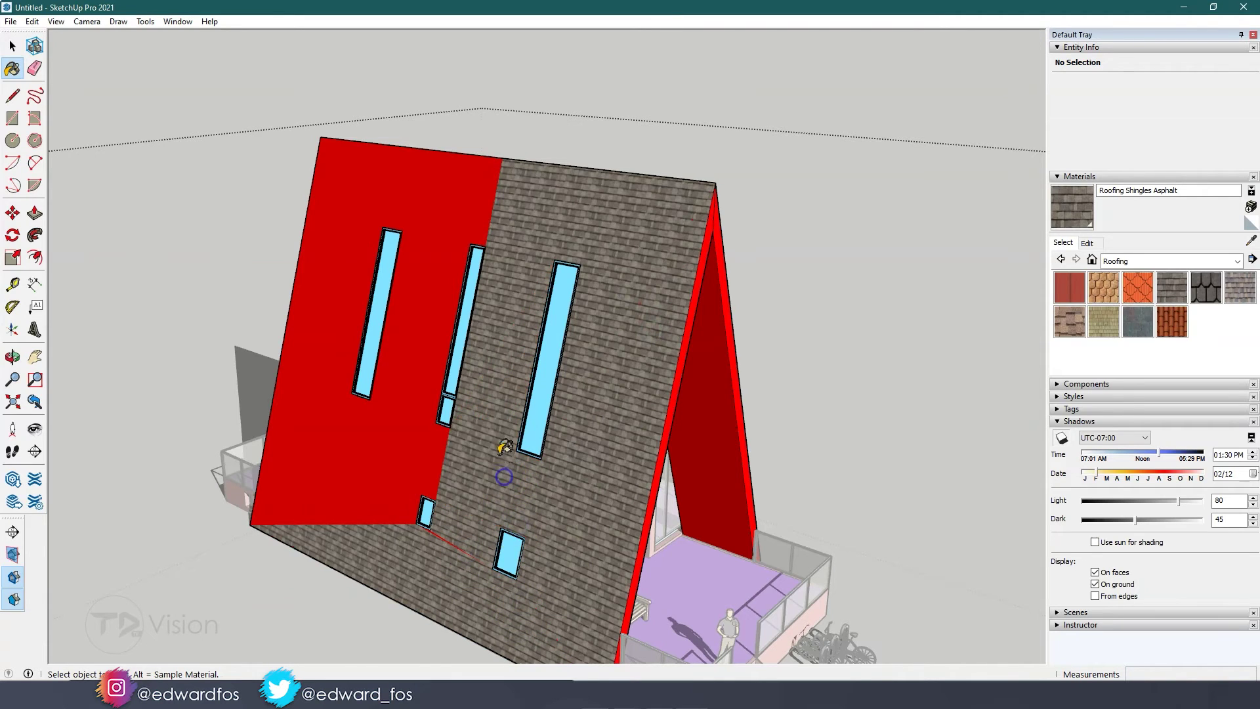
Step: Paint the remaining faces of the skylight slope with Roofing Shingles Asphalt, including the thin sliver between the two small lower windows
{"action": "left_click", "coordinate": [431, 478]}
{"action": "left_click", "coordinate": [427, 505]}
{"action": "left_click", "coordinate": [323, 504]}
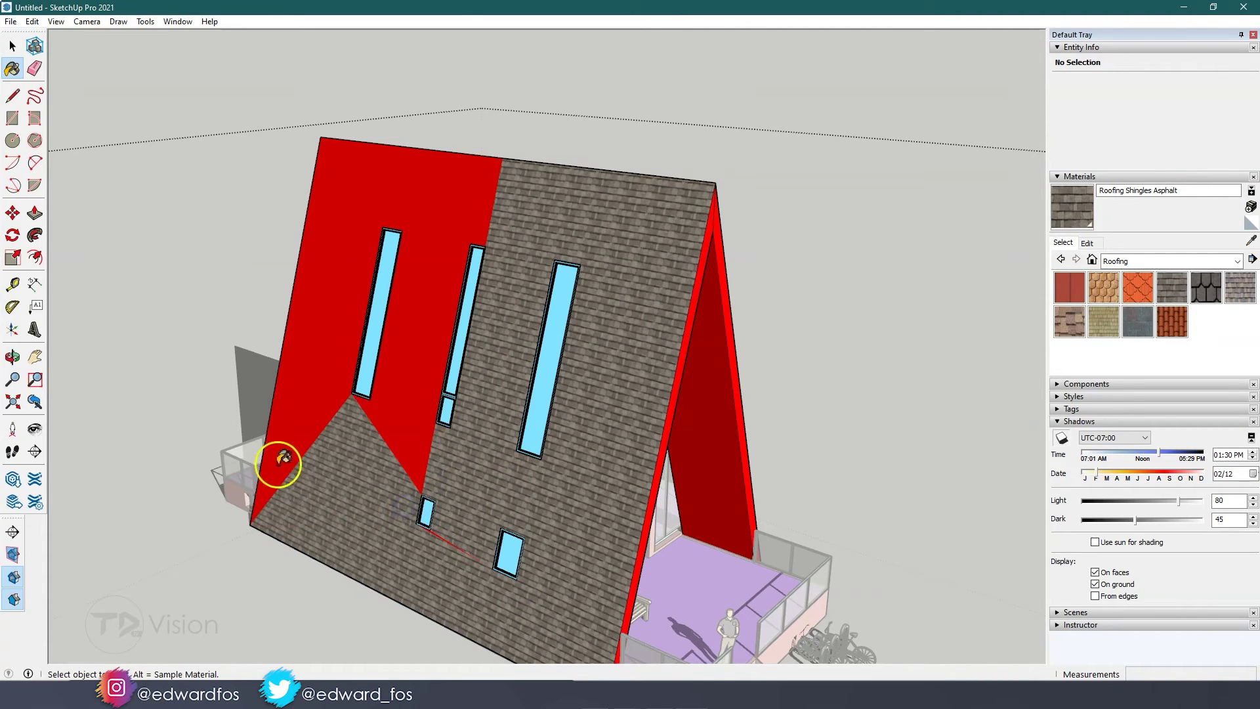
{"action": "left_click", "coordinate": [296, 426]}
{"action": "left_click", "coordinate": [379, 199]}
{"action": "left_click", "coordinate": [412, 190]}
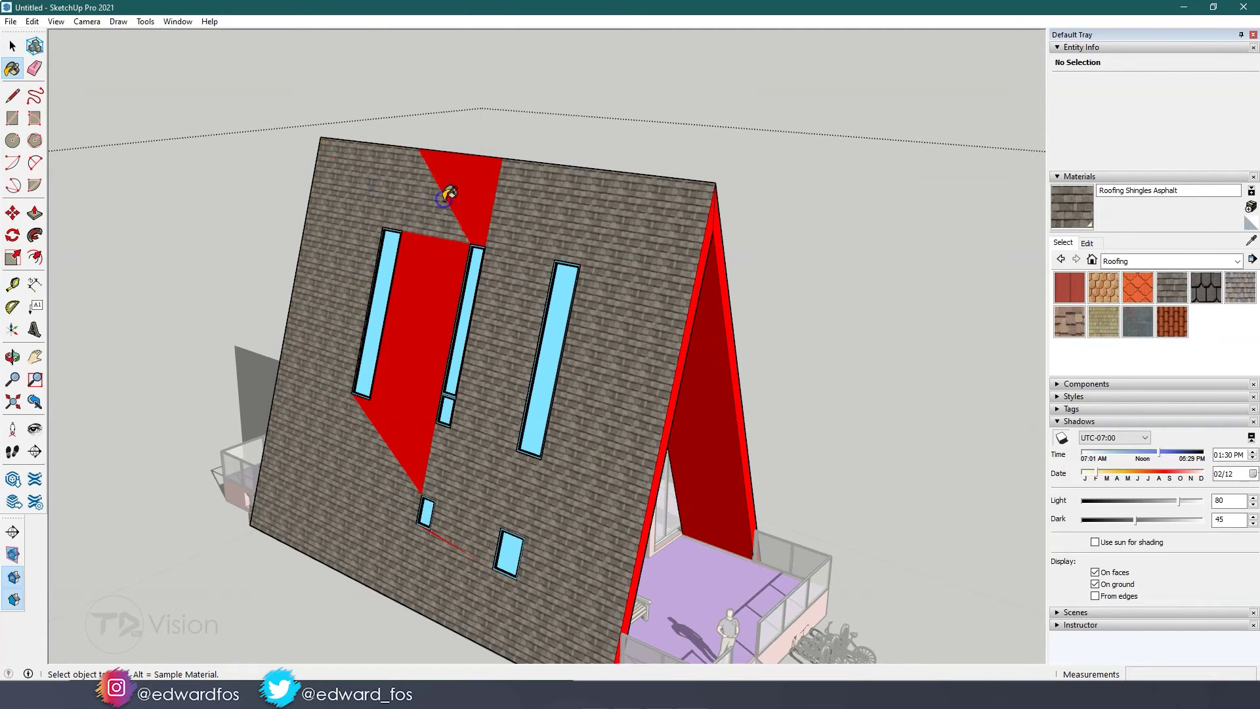
{"action": "left_click", "coordinate": [463, 197]}
{"action": "left_click", "coordinate": [437, 286]}
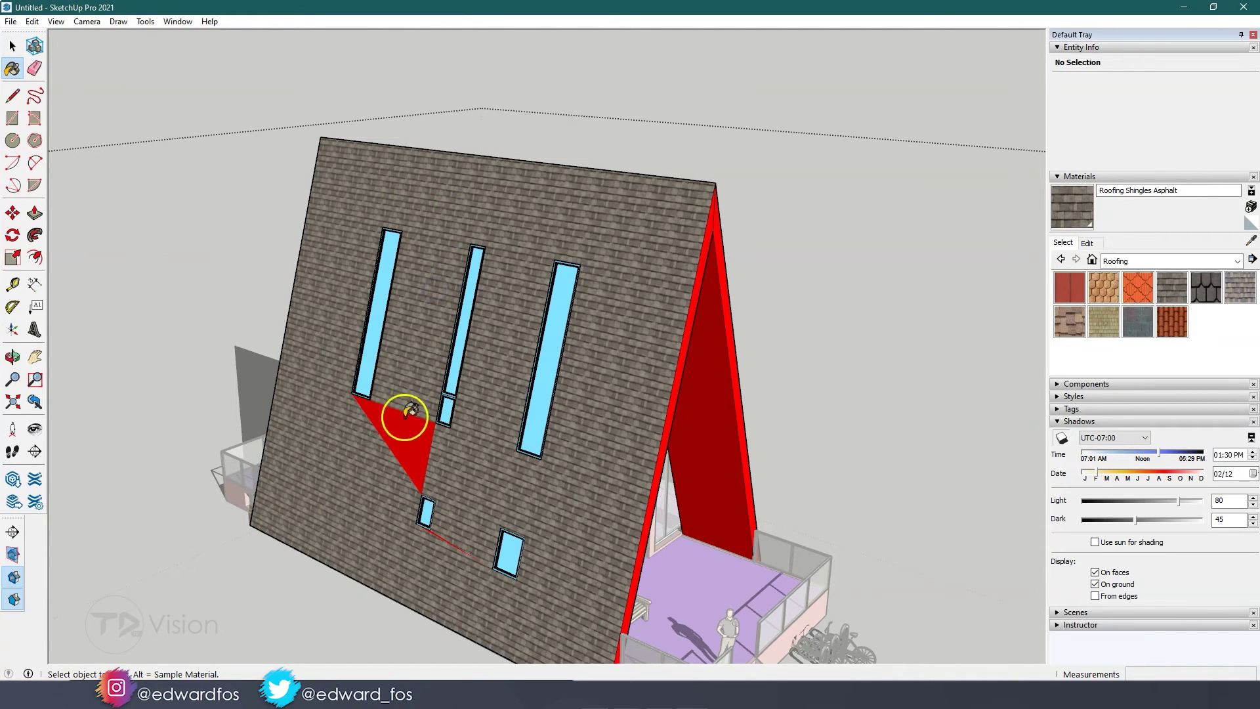
{"action": "left_click", "coordinate": [407, 413]}
{"action": "left_click", "coordinate": [436, 529]}
{"action": "scroll", "coordinate": [439, 529], "scroll_direction": "up", "scroll_amount": 2}
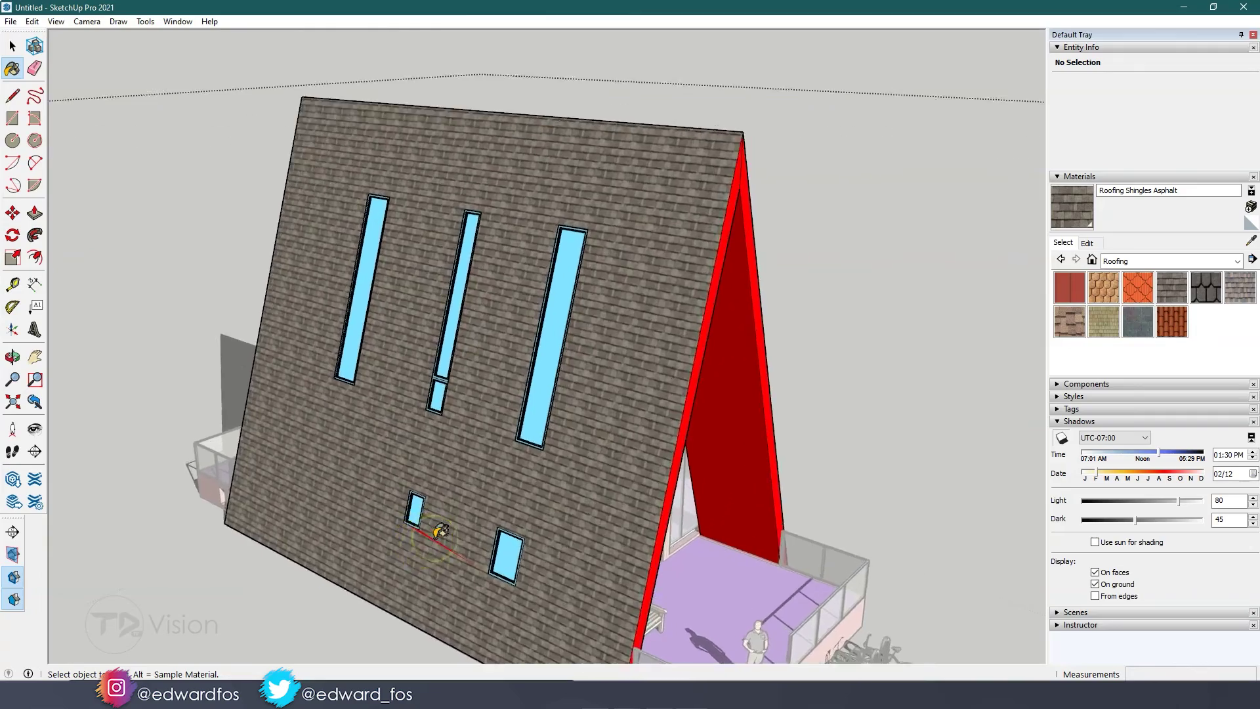
{"action": "scroll", "coordinate": [438, 530], "scroll_direction": "up", "scroll_amount": 5}
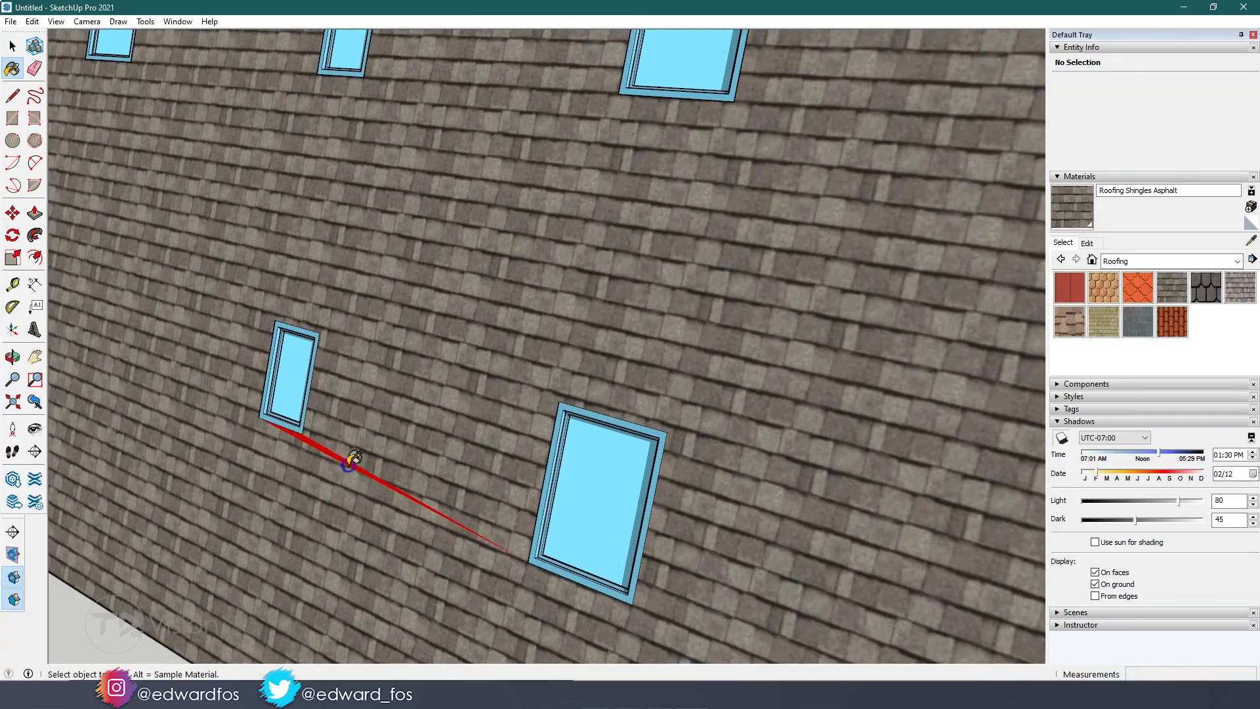
Step: Paint the undersides and front edges of the A-frame roof with Wood Floor from the Wood materials
{"action": "scroll", "coordinate": [354, 458], "scroll_direction": "down", "scroll_amount": 10}
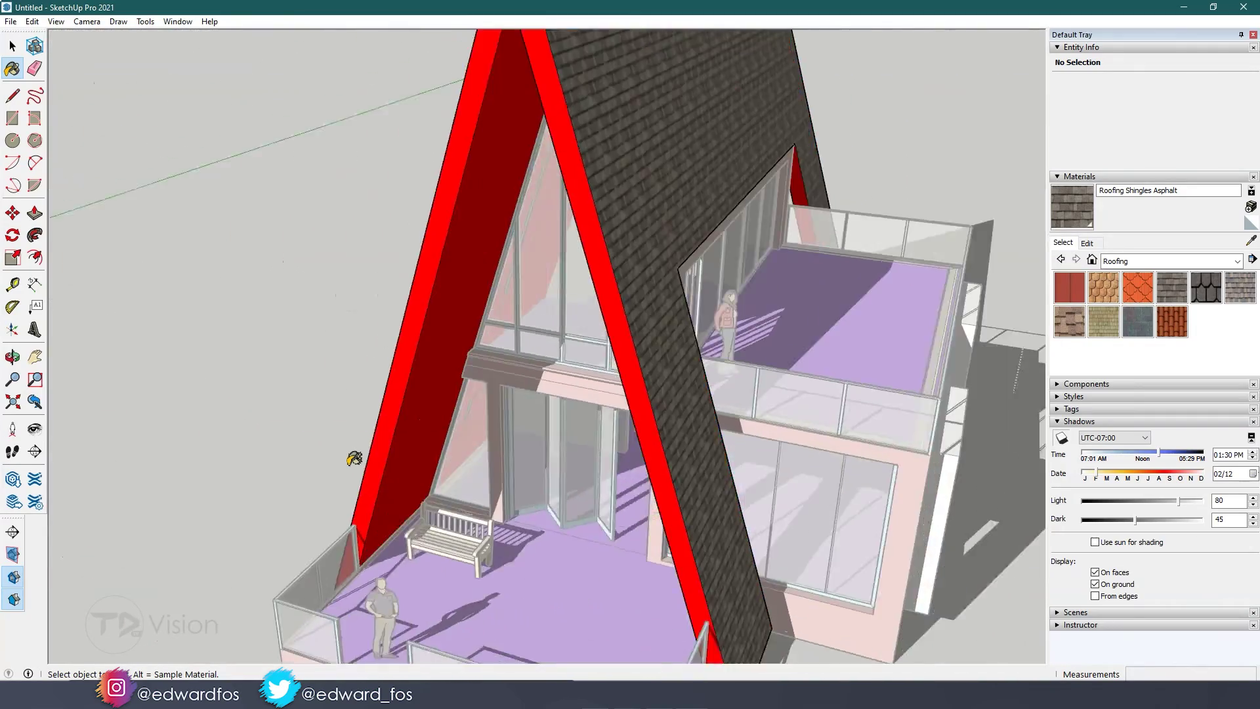
{"action": "scroll", "coordinate": [355, 458], "scroll_direction": "up", "scroll_amount": 2}
{"action": "scroll", "coordinate": [361, 456], "scroll_direction": "down", "scroll_amount": 5}
{"action": "scroll", "coordinate": [400, 450], "scroll_direction": "up", "scroll_amount": 6}
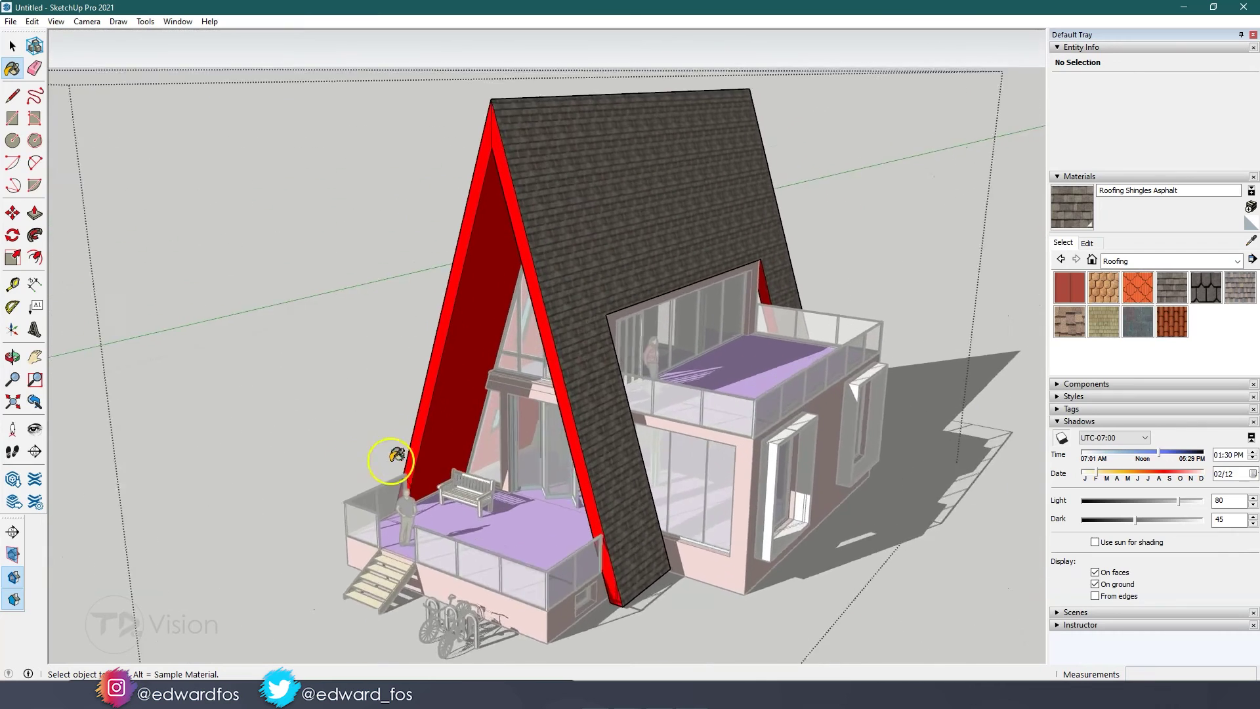
{"action": "left_click", "coordinate": [1137, 263]}
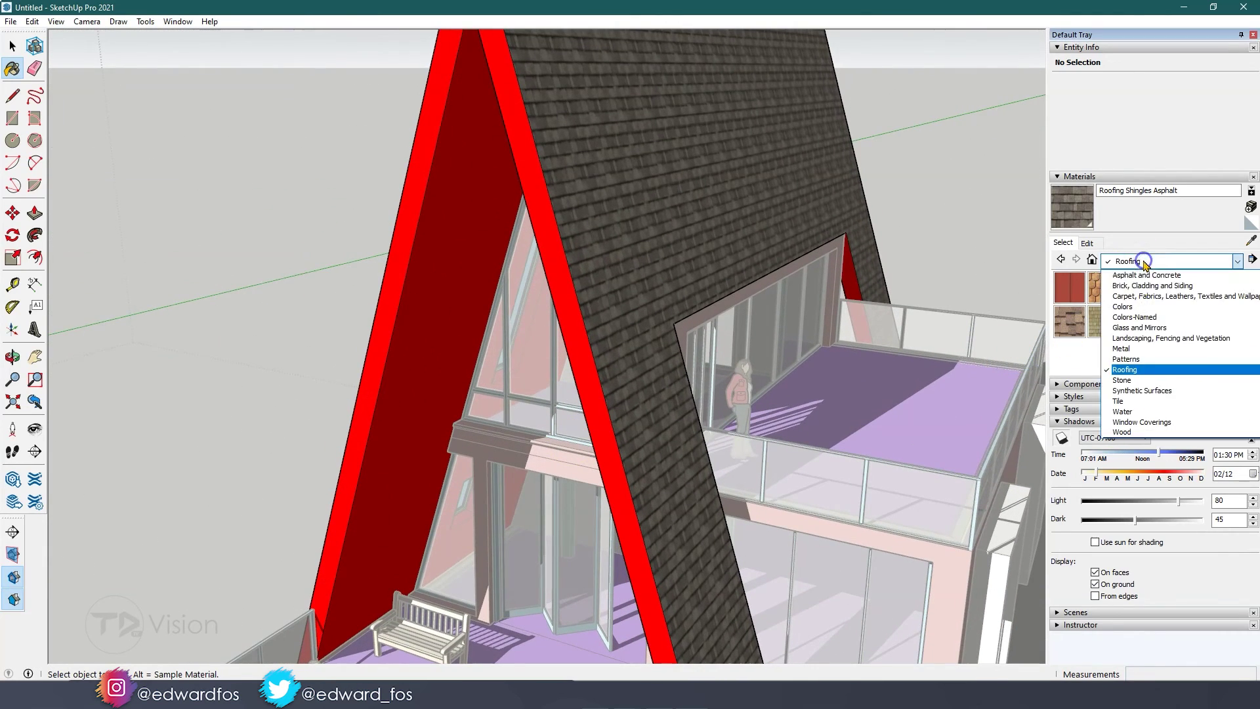
{"action": "left_click", "coordinate": [1138, 430]}
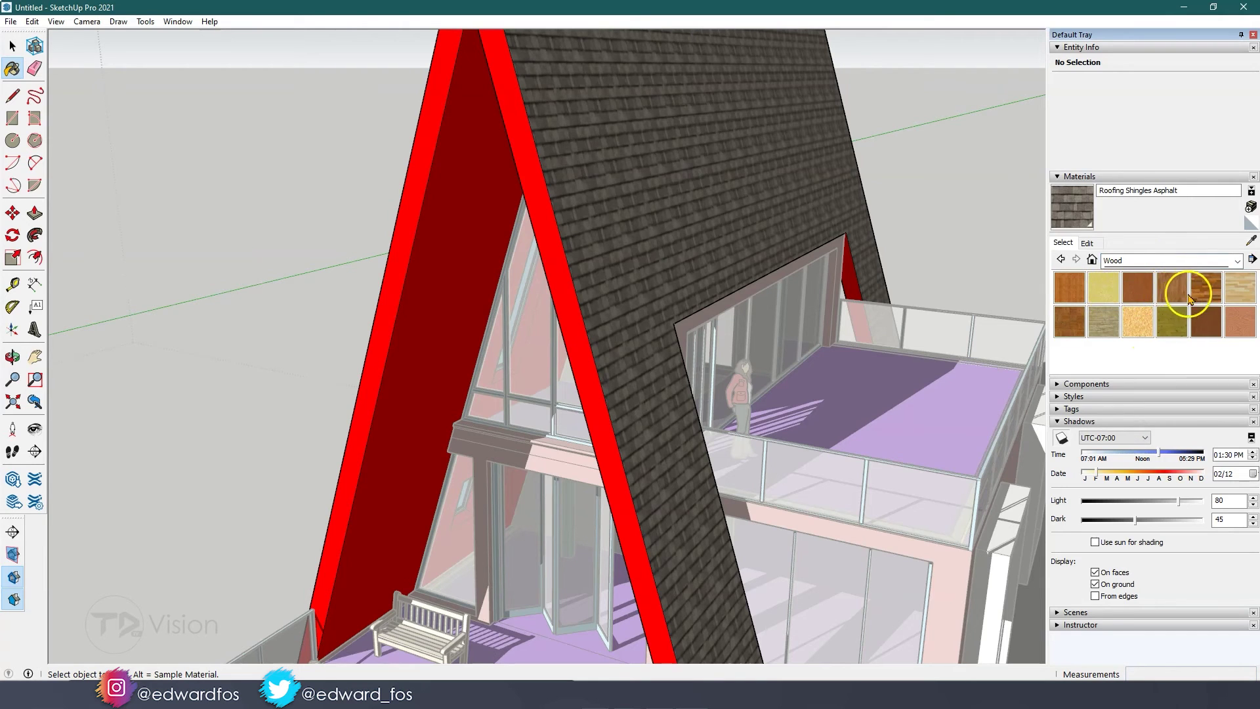
{"action": "left_click", "coordinate": [1177, 299]}
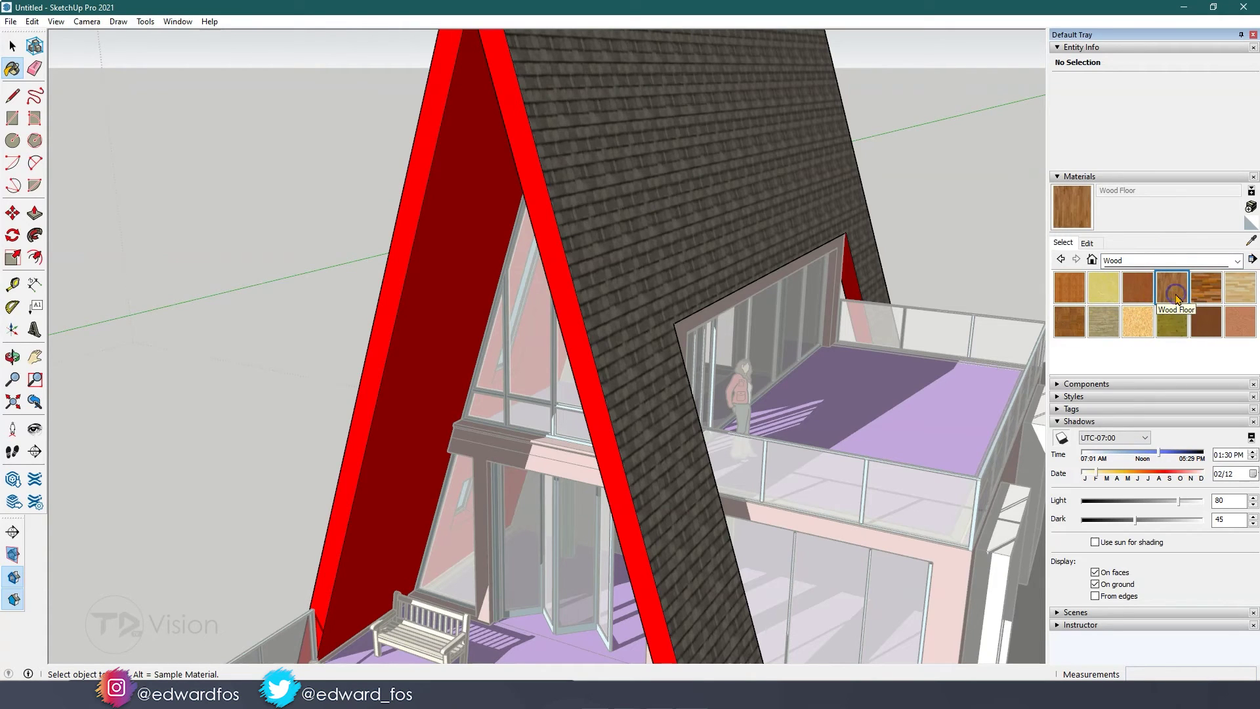
{"action": "left_click", "coordinate": [442, 340]}
{"action": "left_click", "coordinate": [413, 461]}
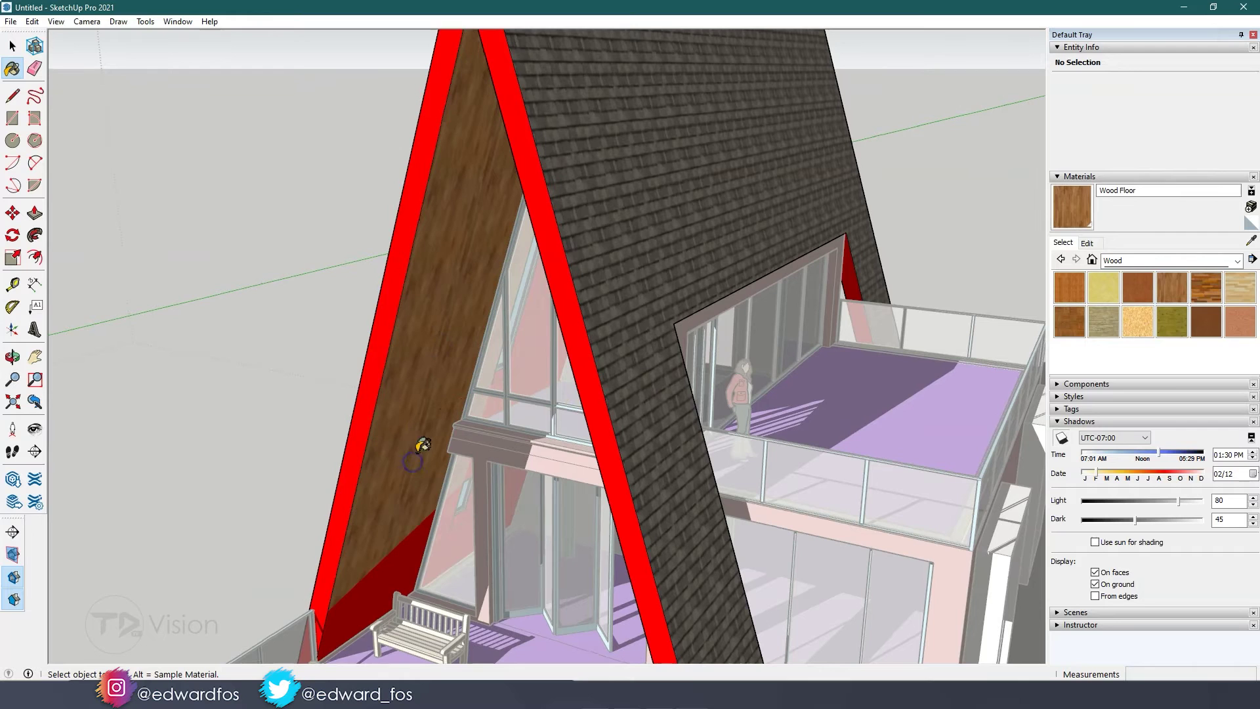
{"action": "left_click", "coordinate": [405, 555]}
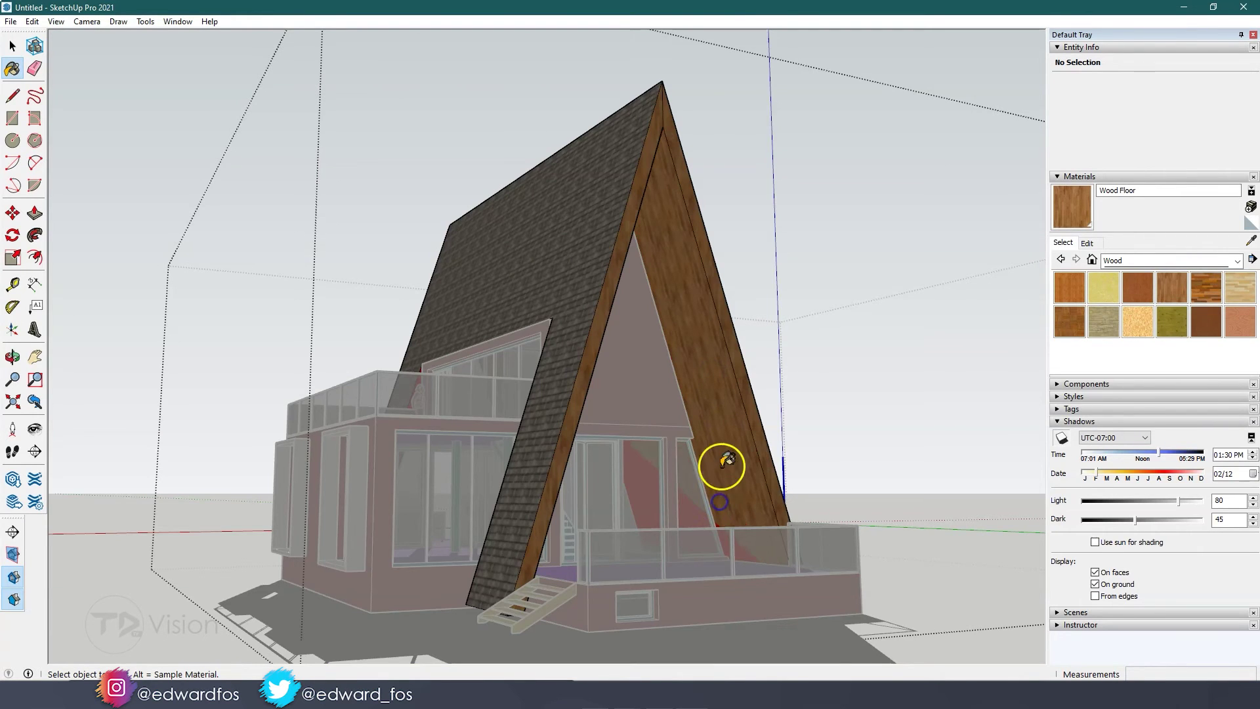
{"action": "mouse_move", "coordinate": [722, 466]}
{"action": "middle_mouse_down"}
{"action": "mouse_move", "coordinate": [689, 315]}
{"action": "mouse_move", "coordinate": [661, 289]}
{"action": "mouse_move", "coordinate": [576, 338]}
{"action": "middle_mouse_up"}
{"action": "left_click", "coordinate": [563, 443]}
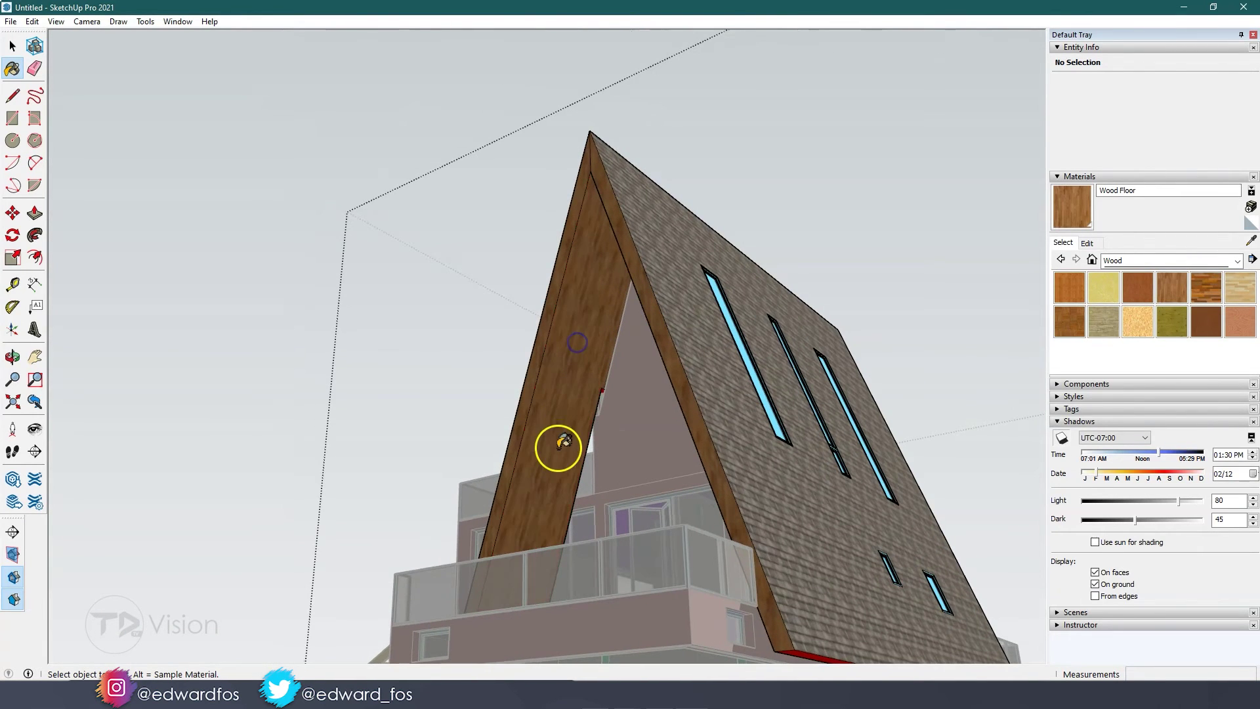
Step: Check the wood-painted roof undersides from both sides of the cabin and finish editing the roof group
{"action": "middle_click_drag", "start_coordinate": [563, 443], "coordinate": [681, 489]}
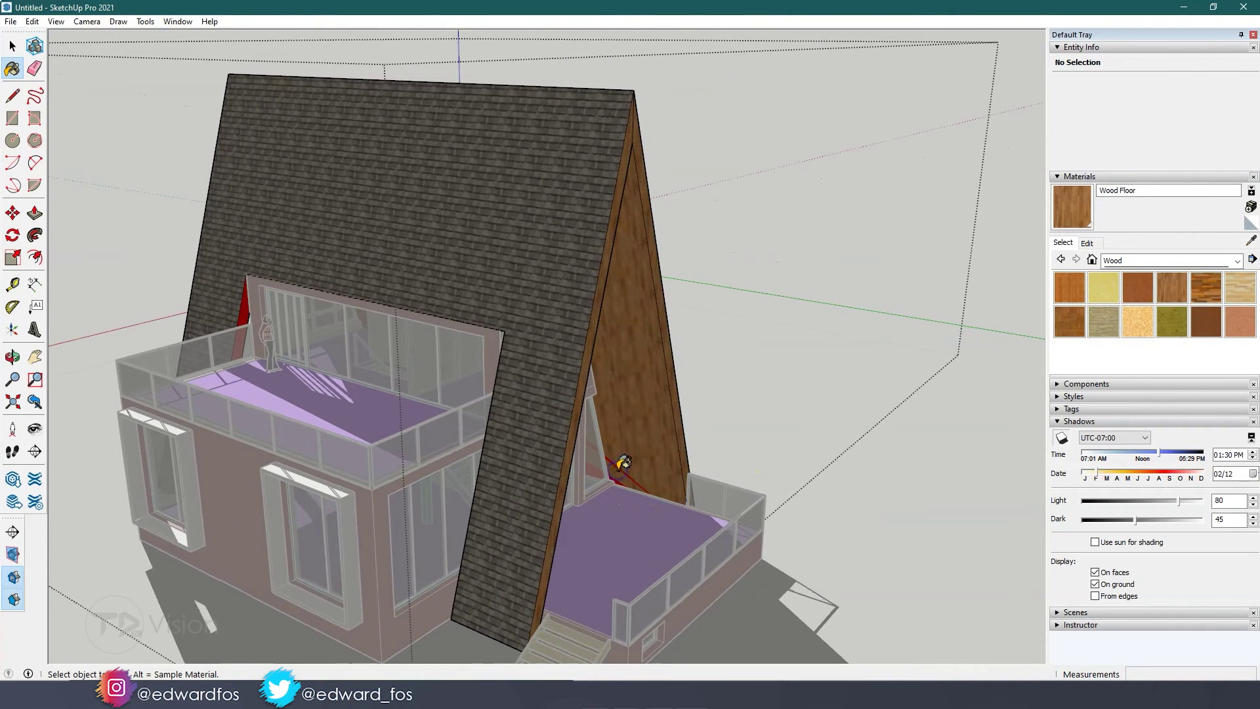
{"action": "middle_click_drag", "start_coordinate": [623, 462], "coordinate": [719, 615]}
{"action": "scroll", "coordinate": [630, 512], "scroll_direction": "up", "scroll_amount": 3}
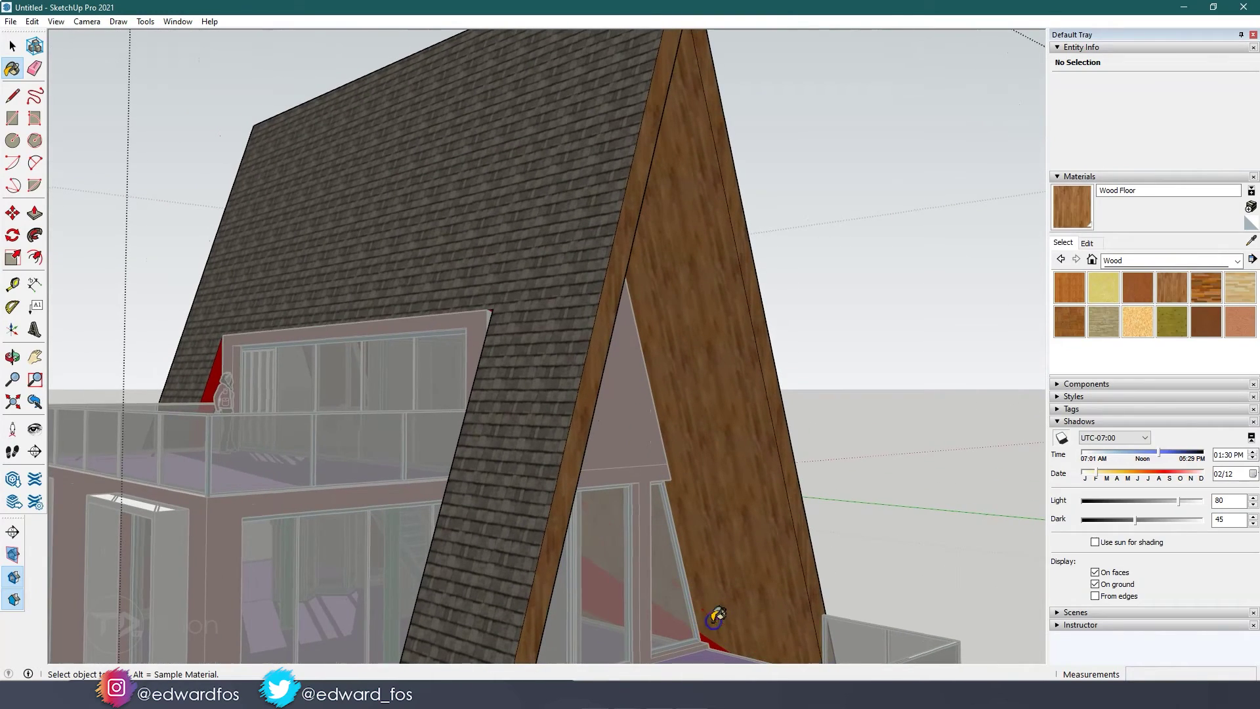
{"action": "scroll", "coordinate": [714, 636], "scroll_direction": "down", "scroll_amount": 5}
{"action": "middle_click_drag", "start_coordinate": [714, 636], "coordinate": [549, 454]}
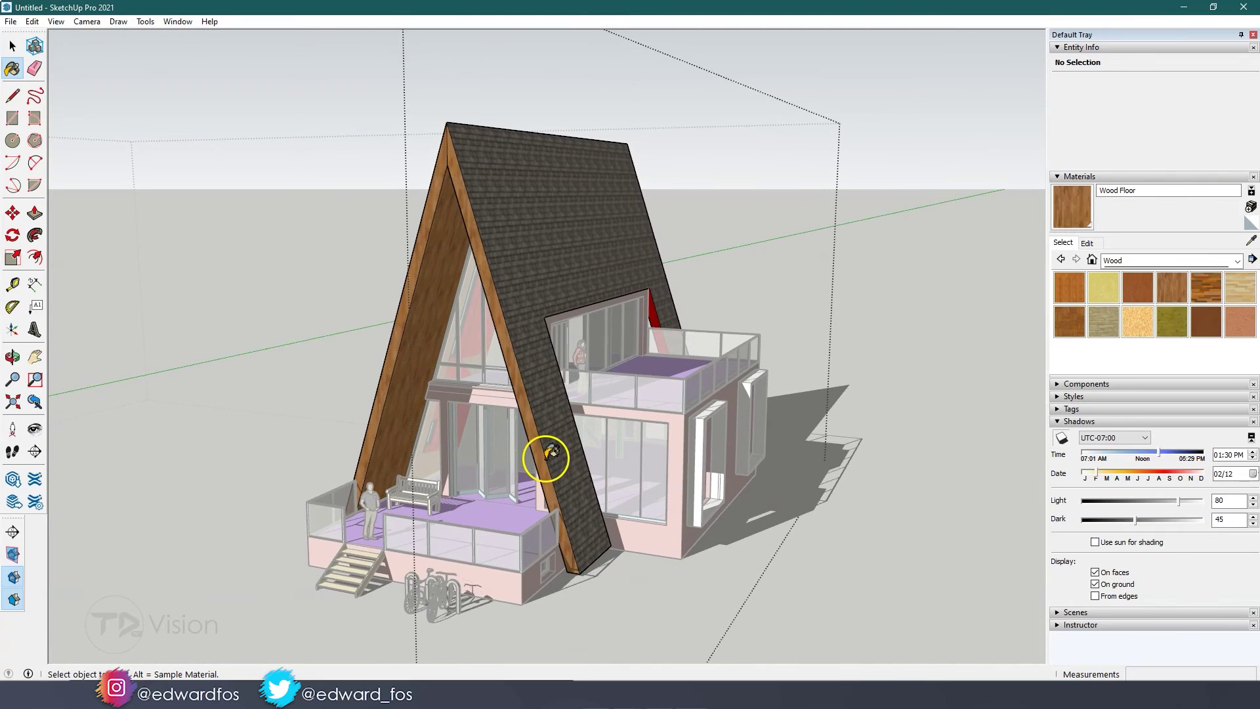
{"action": "key", "text": "Escape"}
{"action": "key", "text": "Escape"}
{"action": "key", "text": "Escape"}
{"action": "key", "text": "Escape"}
{"action": "key", "text": "Escape"}
{"action": "key", "text": "space"}
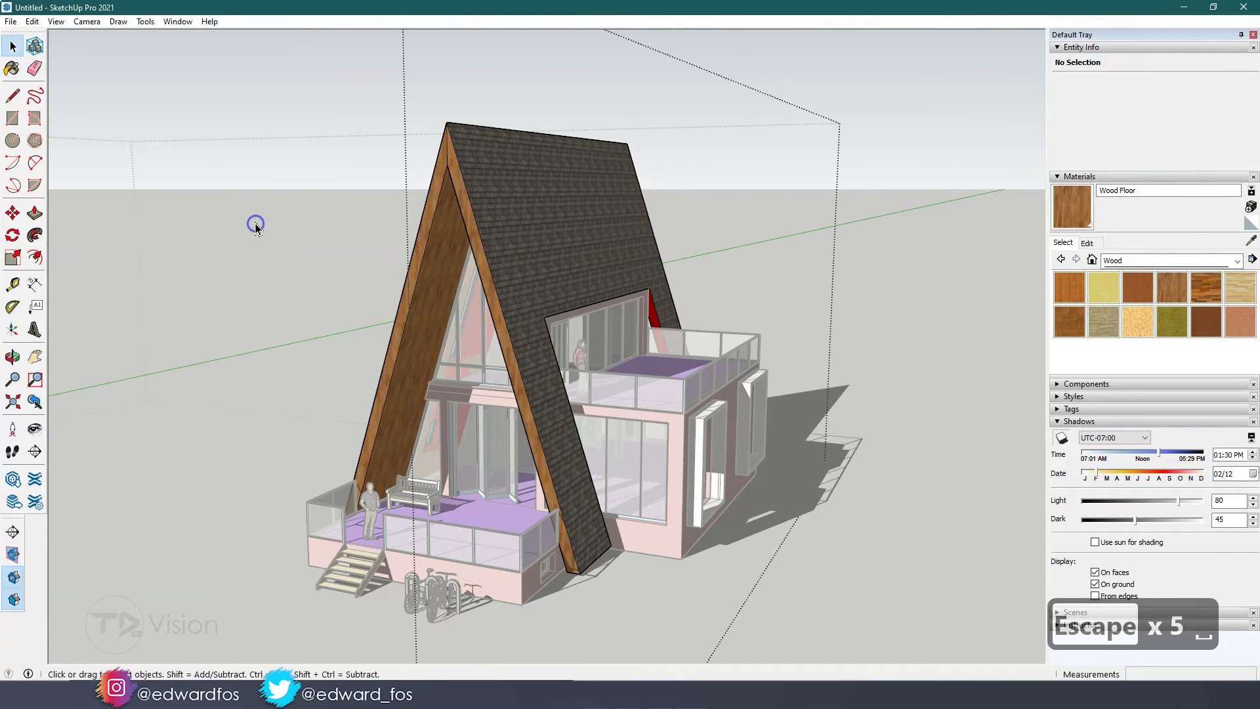
{"action": "key", "text": "Escape"}
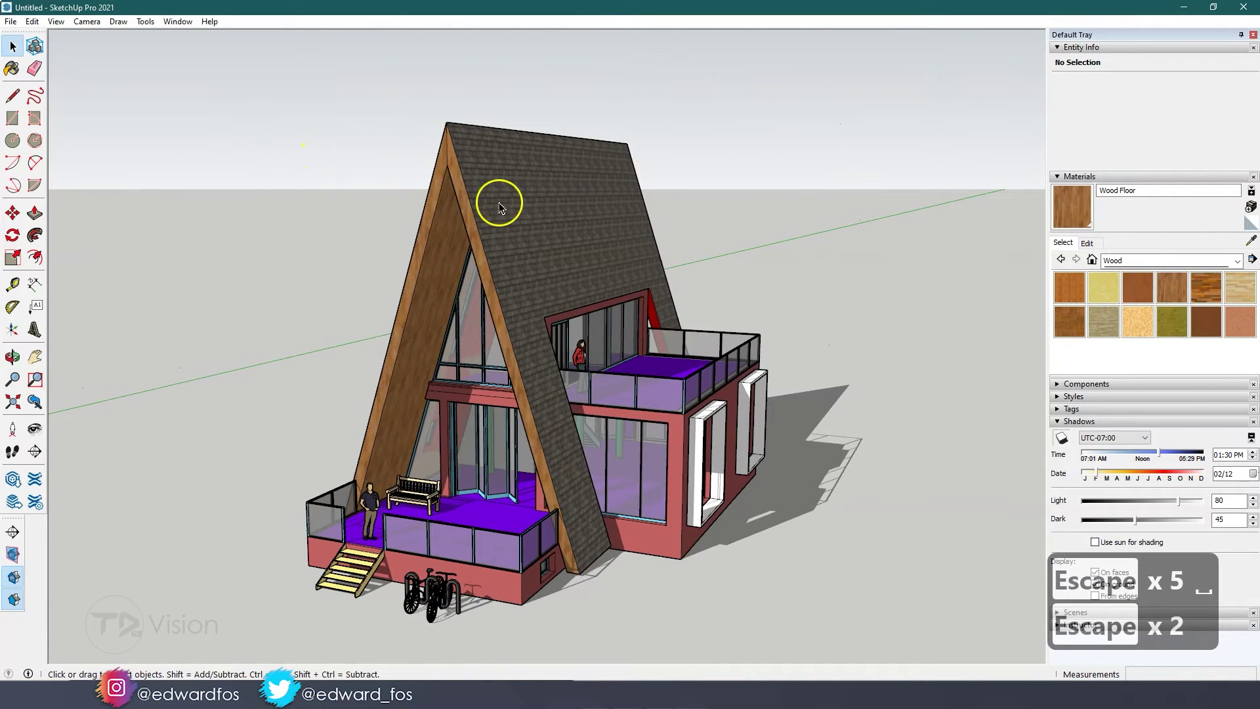
{"action": "scroll", "coordinate": [610, 240], "scroll_direction": "down", "scroll_amount": 2}
{"action": "middle_click_drag", "start_coordinate": [610, 242], "coordinate": [612, 239]}
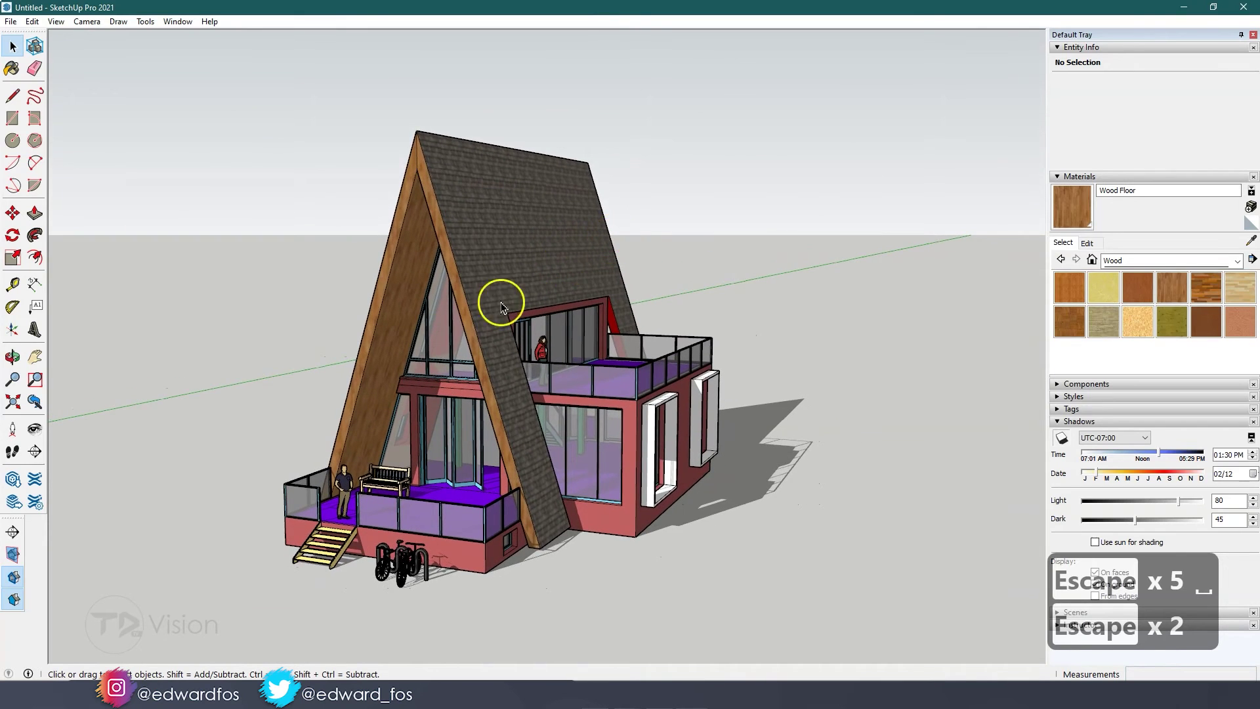
{"action": "middle_click_drag", "start_coordinate": [395, 349], "coordinate": [431, 313]}
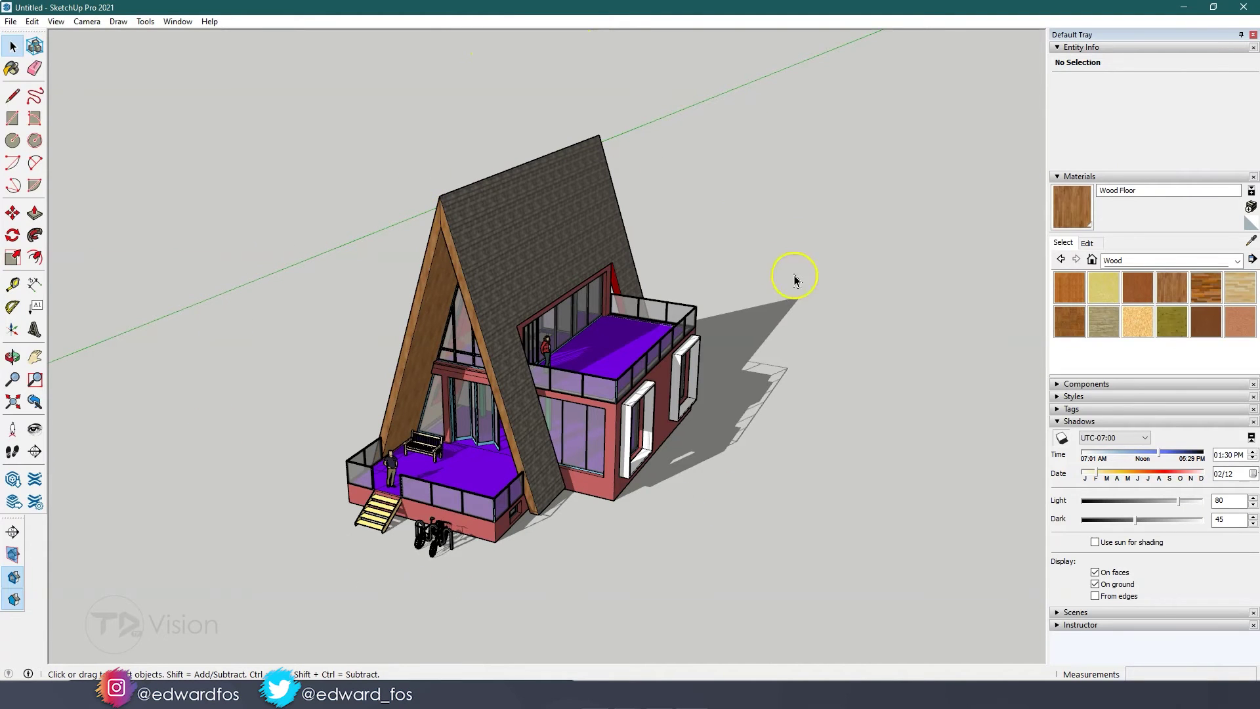
{"action": "scroll", "coordinate": [543, 461], "scroll_direction": "up", "scroll_amount": 4}
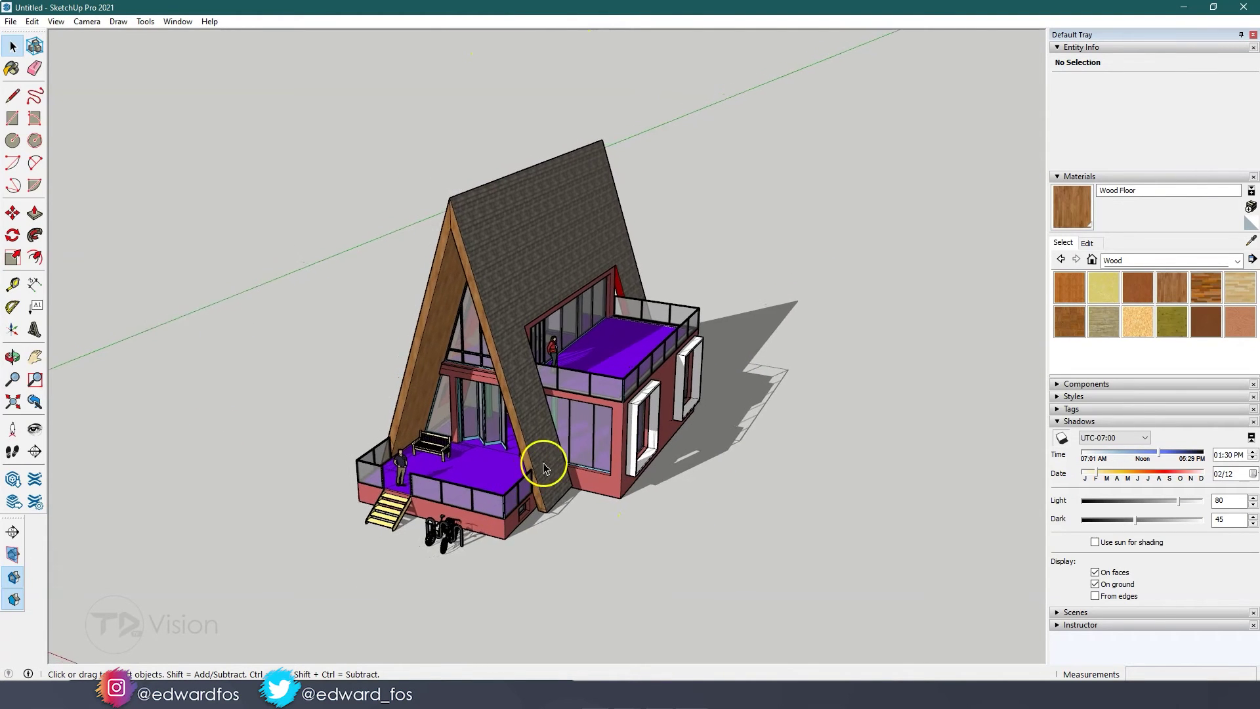
{"action": "middle_click_drag", "start_coordinate": [545, 468], "coordinate": [545, 393]}
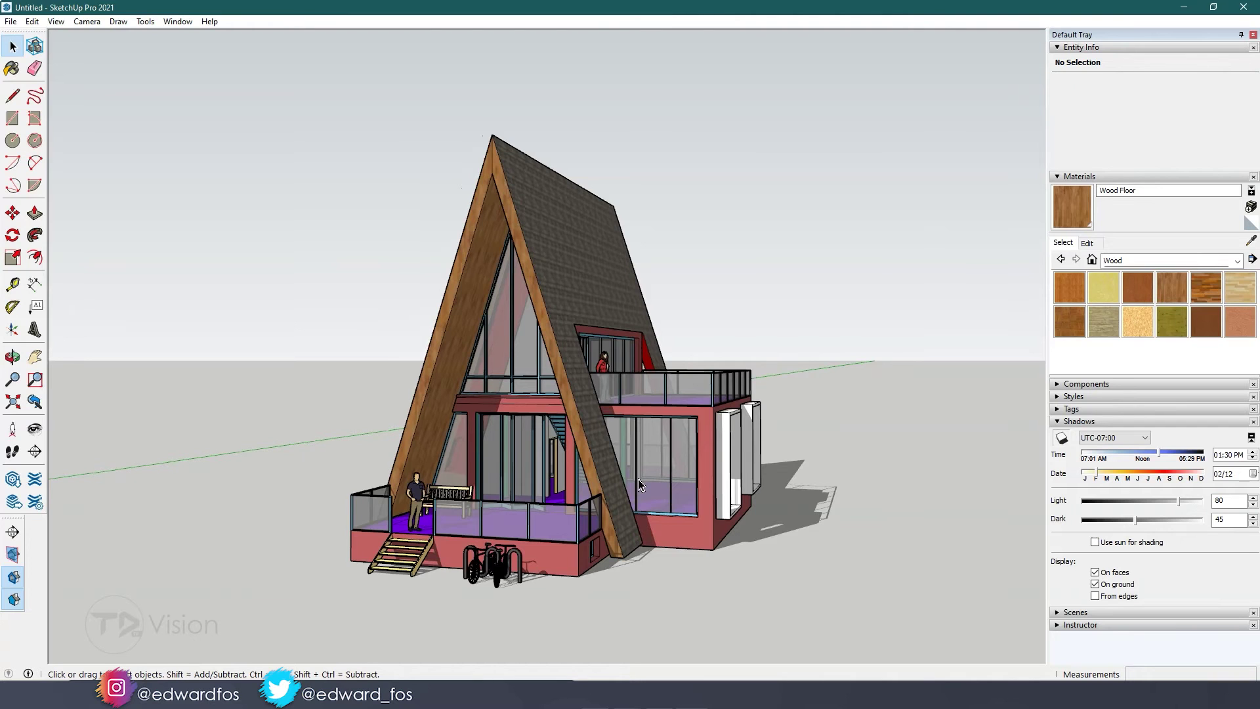
{"action": "middle_click_drag", "start_coordinate": [637, 447], "coordinate": [639, 467]}
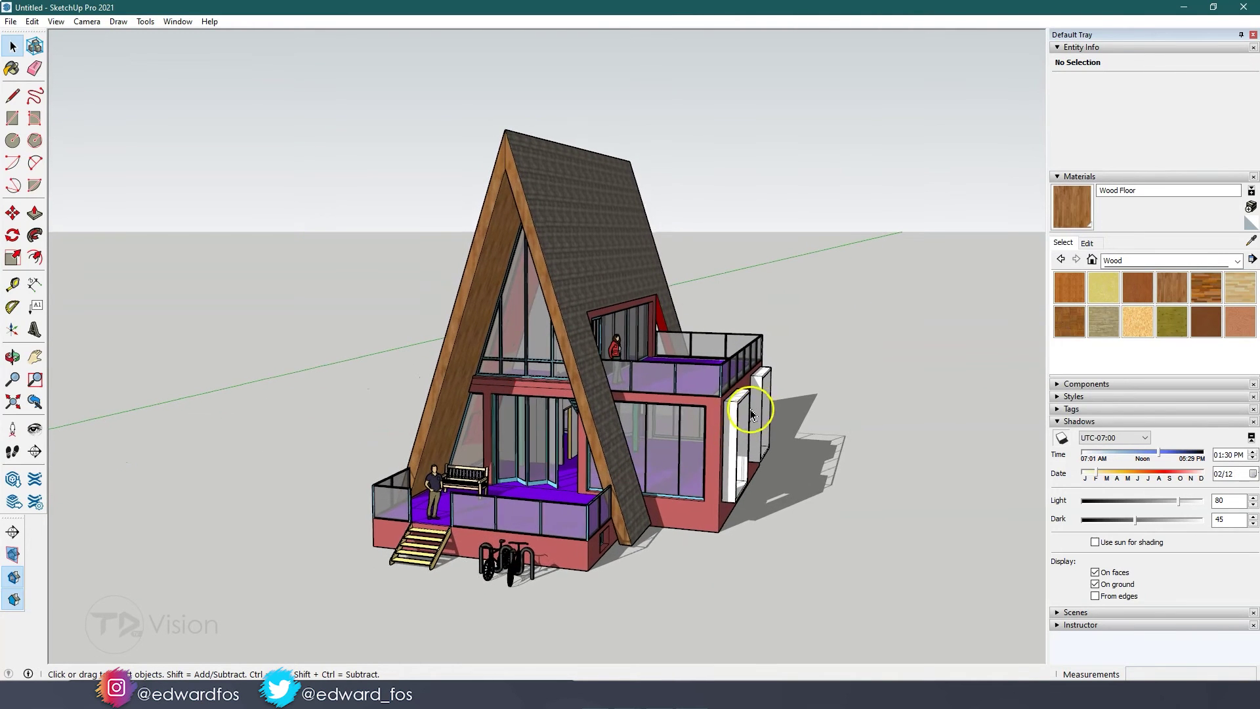
{"action": "middle_click_drag", "start_coordinate": [751, 411], "coordinate": [746, 412]}
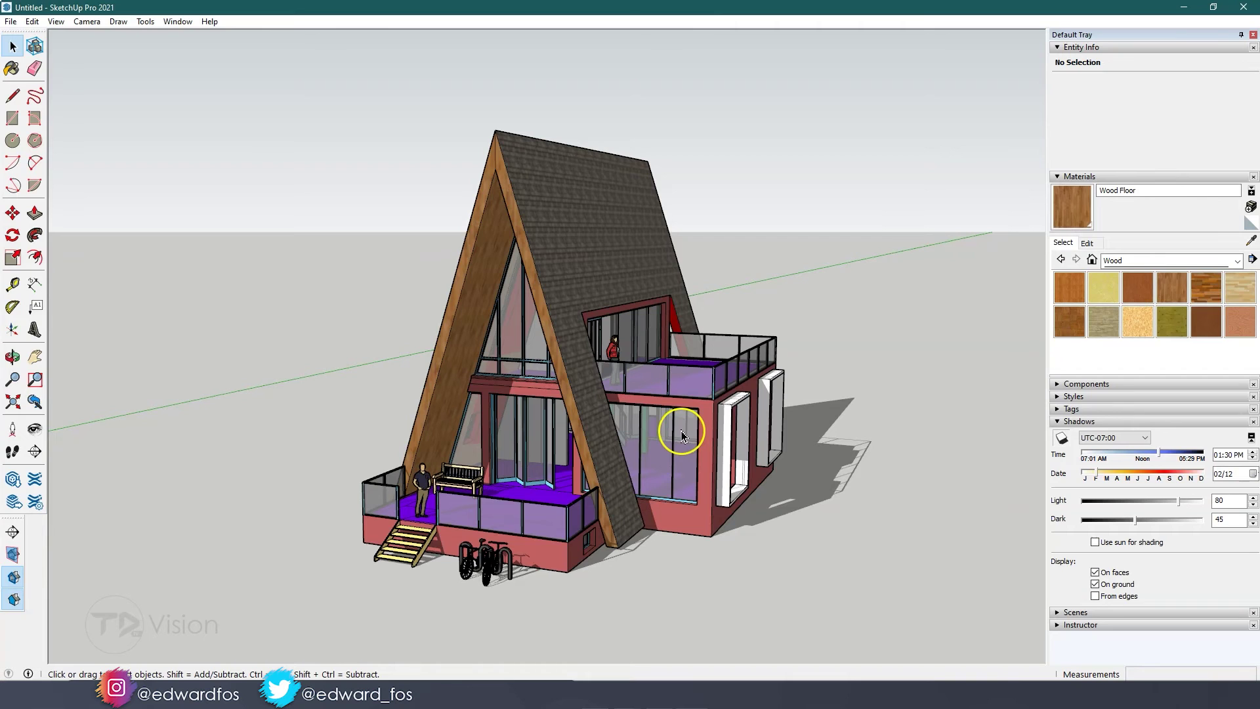
Step: Create a new tag named Sketchup
{"action": "left_click", "coordinate": [1058, 424]}
{"action": "left_click", "coordinate": [1056, 176]}
{"action": "left_click", "coordinate": [1057, 47]}
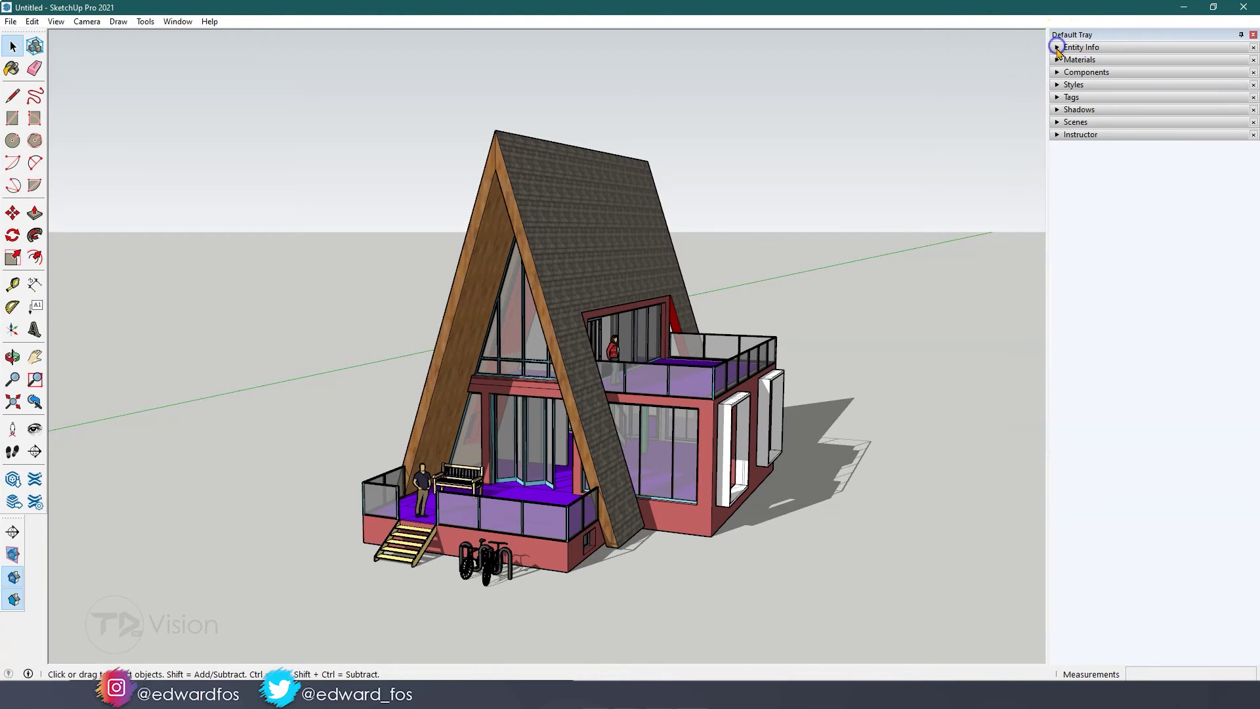
{"action": "left_click", "coordinate": [1056, 98]}
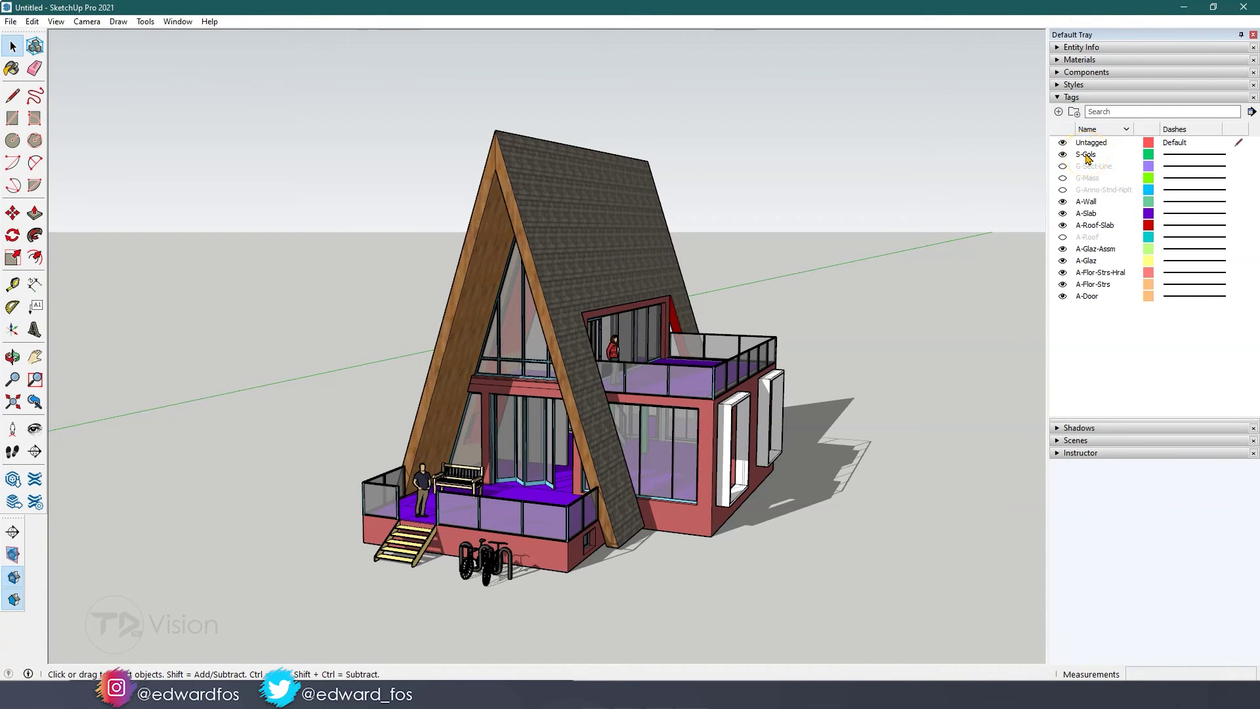
{"action": "left_click", "coordinate": [1059, 113]}
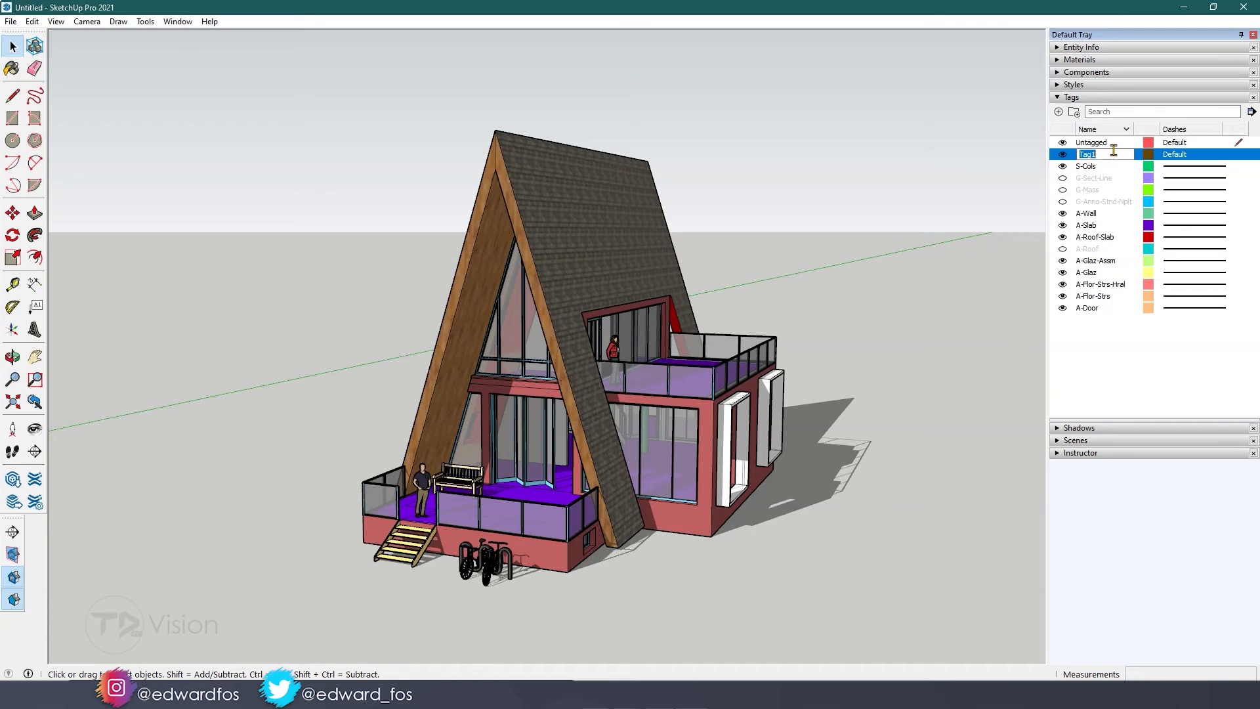
{"action": "type", "text": "S"}
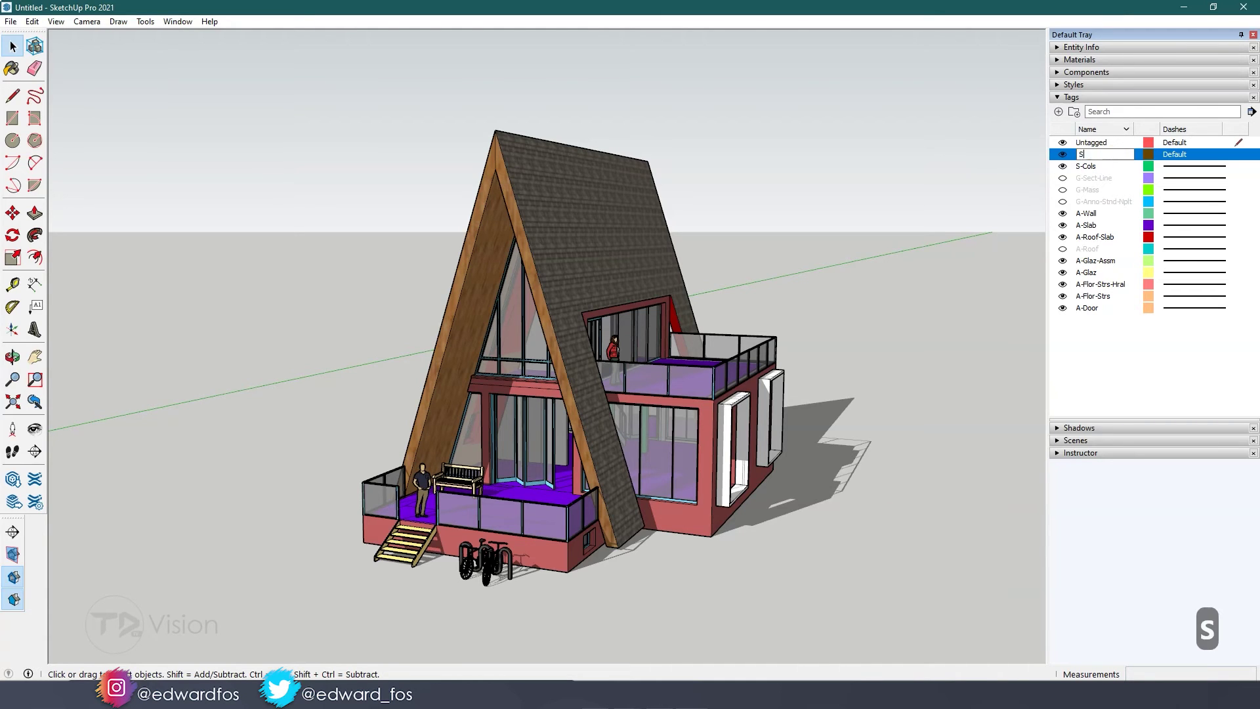
{"action": "type", "text": "ketch"}
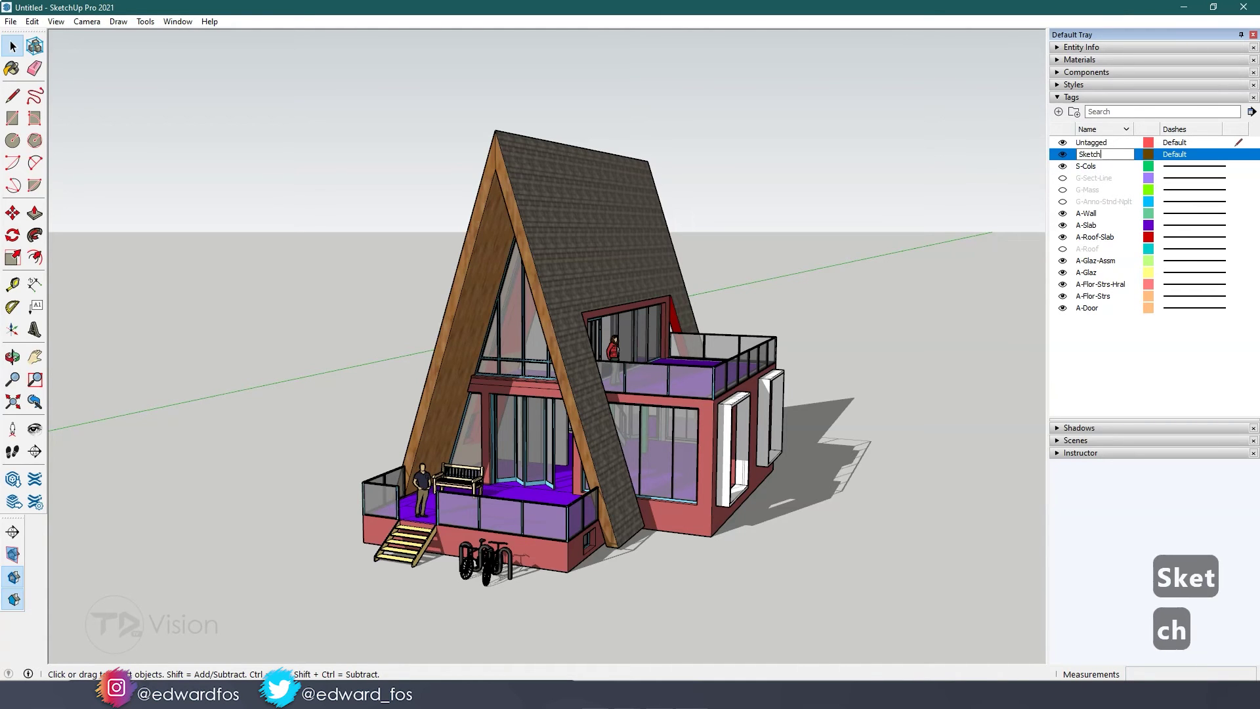
{"action": "type", "text": "up"}
{"action": "key", "text": "Return"}
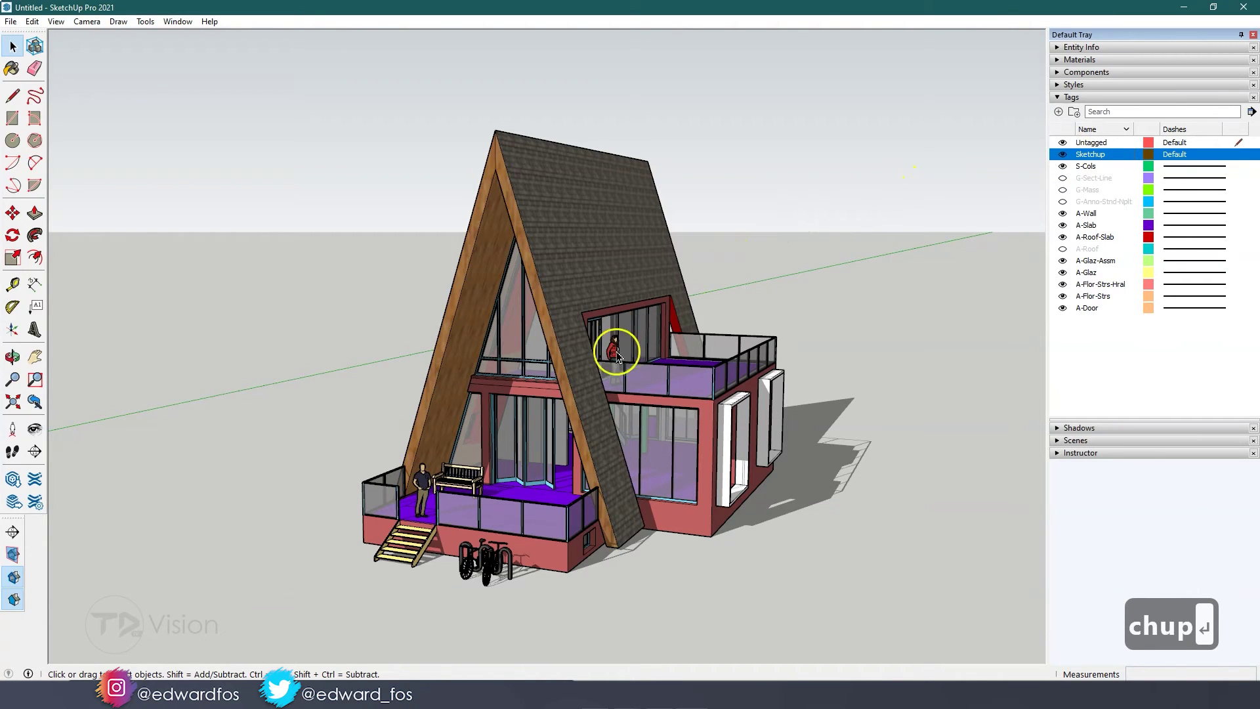
Step: Assign both people, the bench, the bicycles and the two projecting window frames to the Sketchup tag
{"action": "left_click", "coordinate": [422, 486]}
{"action": "left_click", "coordinate": [453, 475], "text": "shift"}
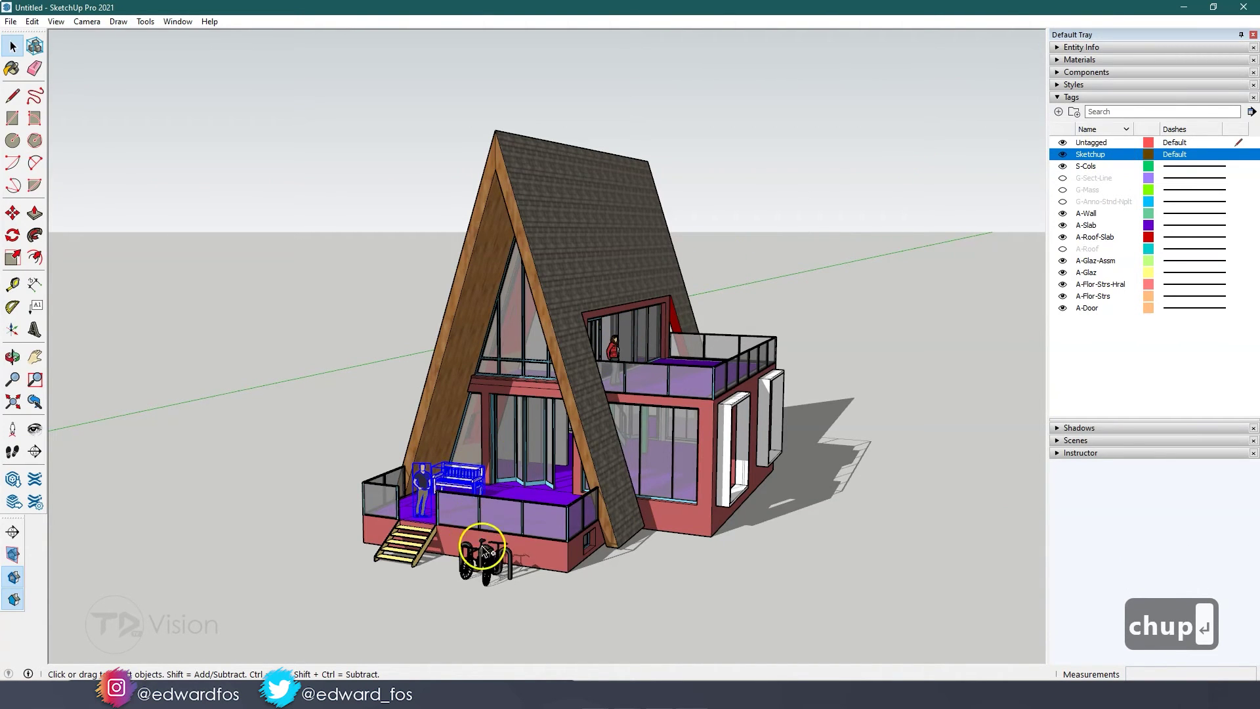
{"action": "left_click", "coordinate": [485, 545], "text": "shift"}
{"action": "key", "text": "o"}
{"action": "left_click_drag", "start_coordinate": [646, 462], "coordinate": [663, 469]}
{"action": "key", "text": "space"}
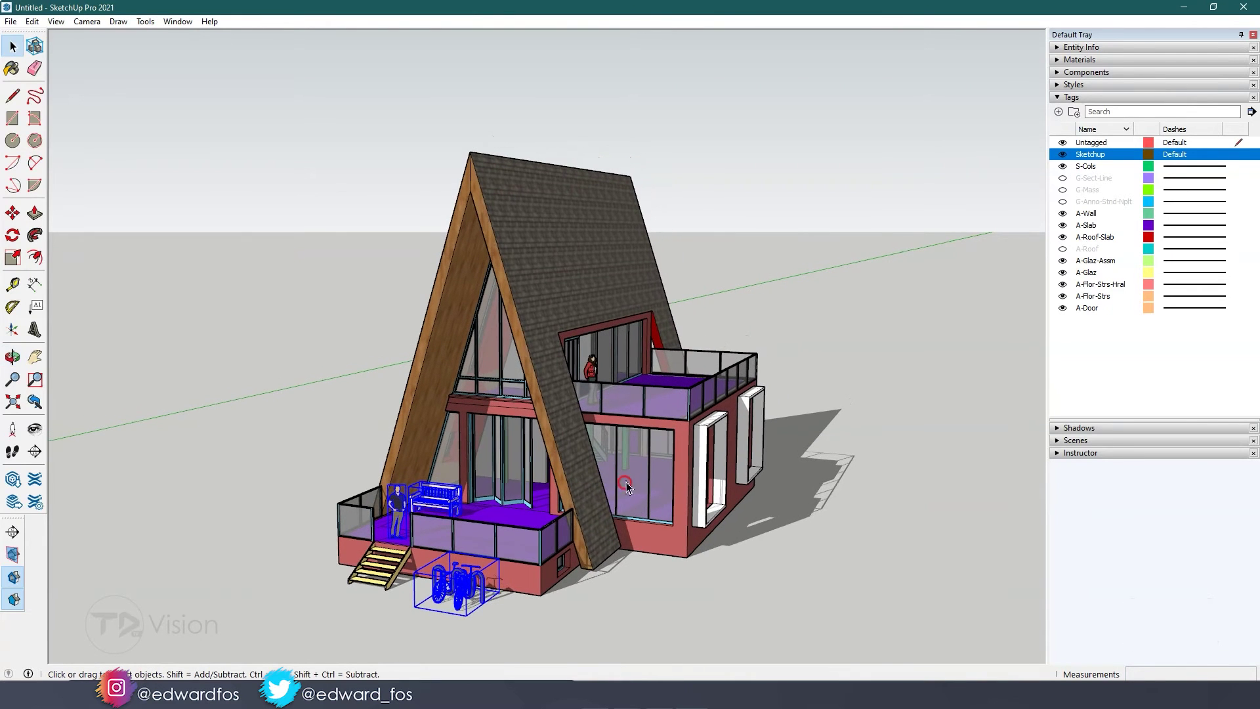
{"action": "left_click", "coordinate": [709, 459], "text": "shift"}
{"action": "left_click", "coordinate": [742, 430], "text": "shift"}
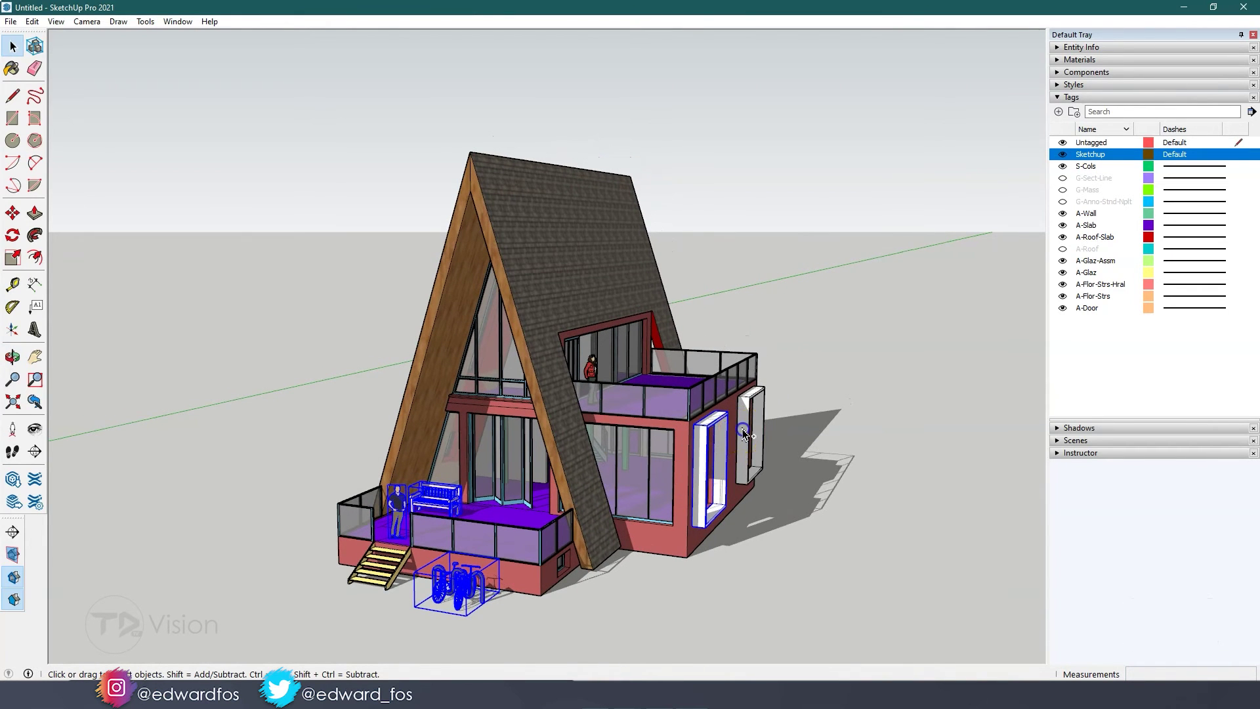
{"action": "middle_click_drag", "start_coordinate": [743, 430], "coordinate": [702, 422]}
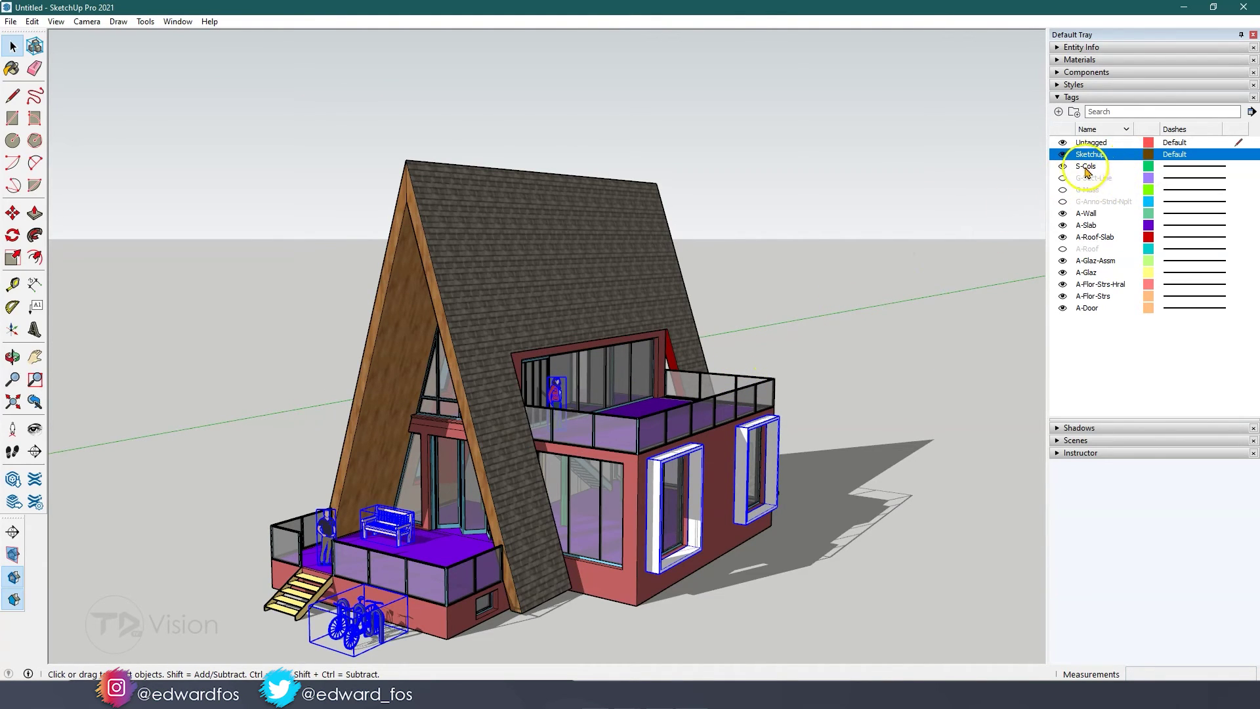
{"action": "left_click", "coordinate": [1063, 48]}
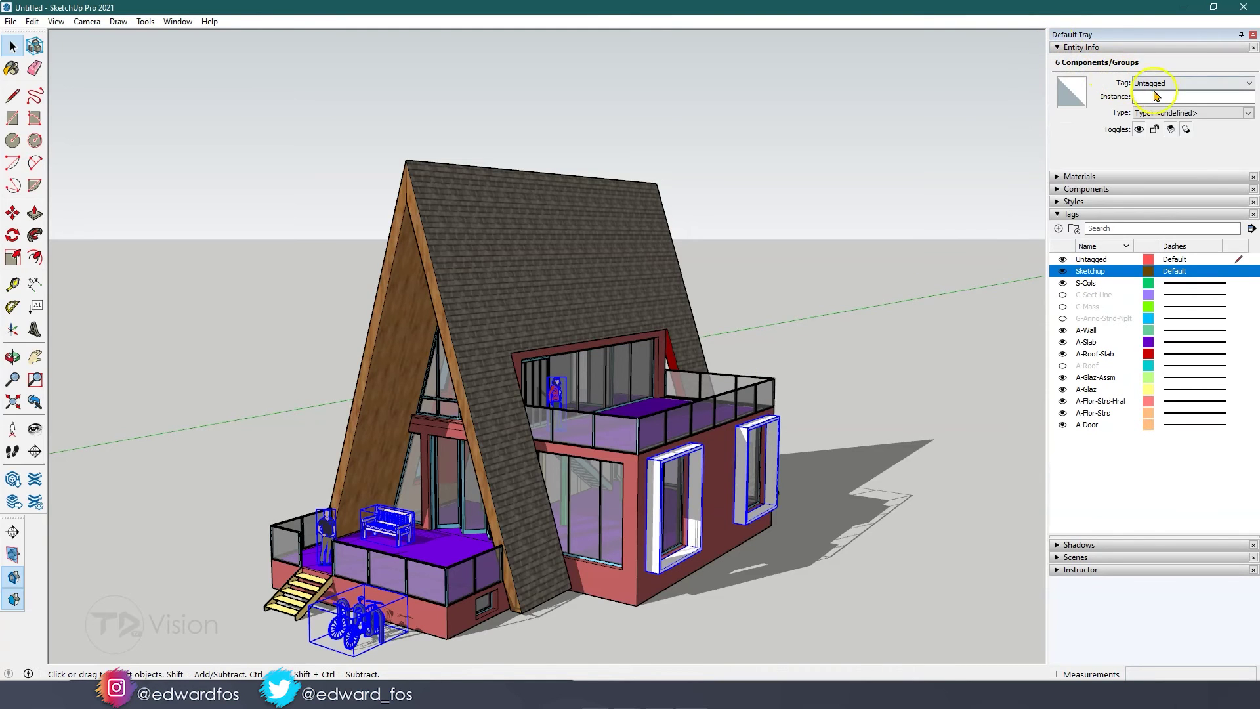
{"action": "left_click", "coordinate": [1160, 83]}
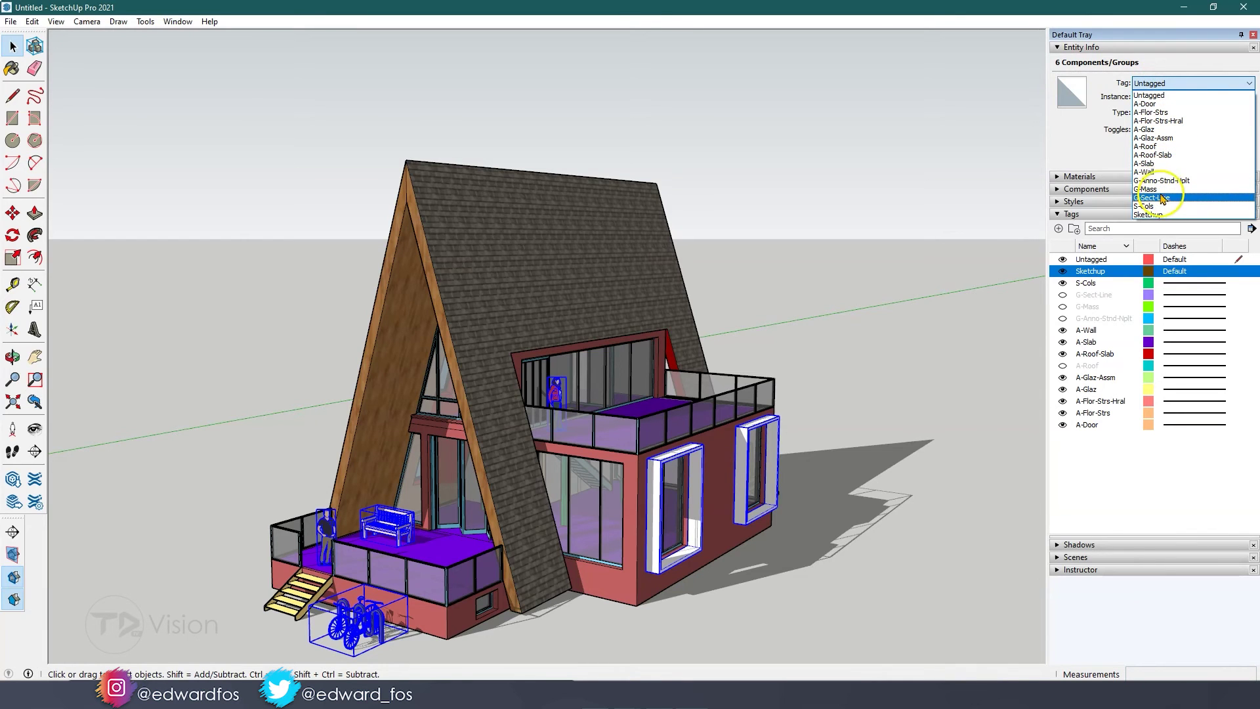
{"action": "left_click", "coordinate": [1157, 215]}
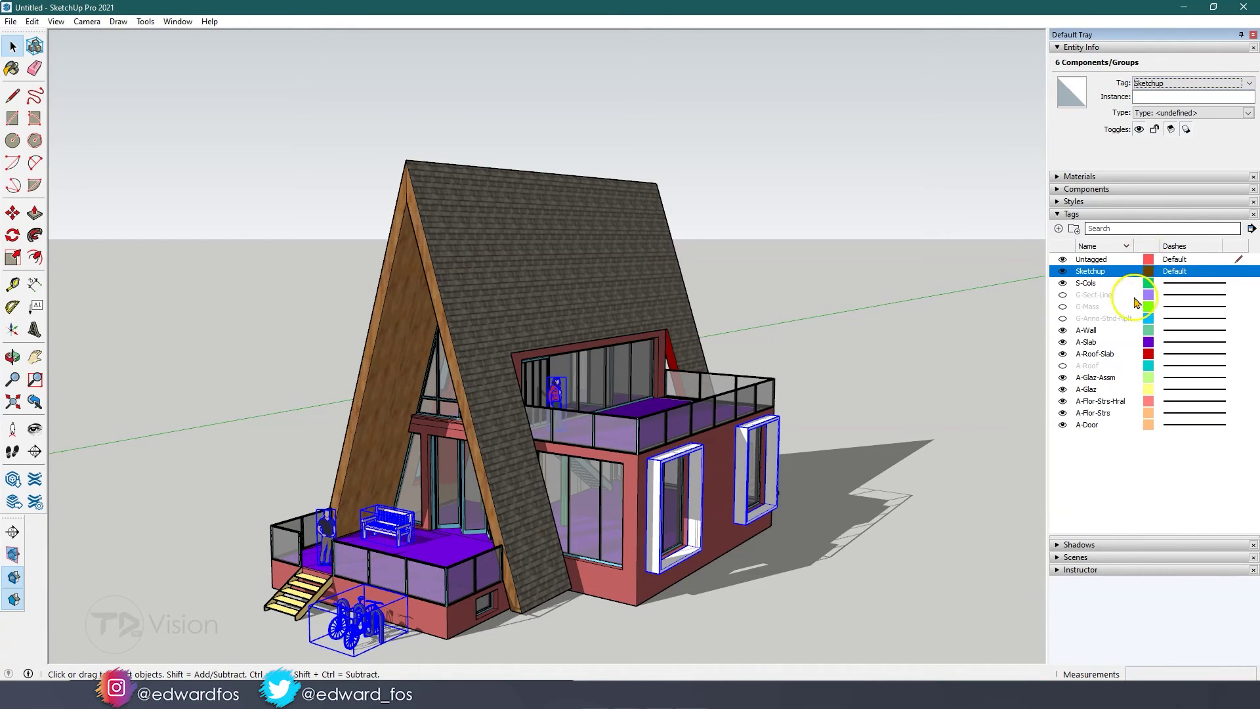
Step: Hide the Sketchup tag and delete the remaining visible cabin and roof geometry
{"action": "left_click", "coordinate": [1063, 272]}
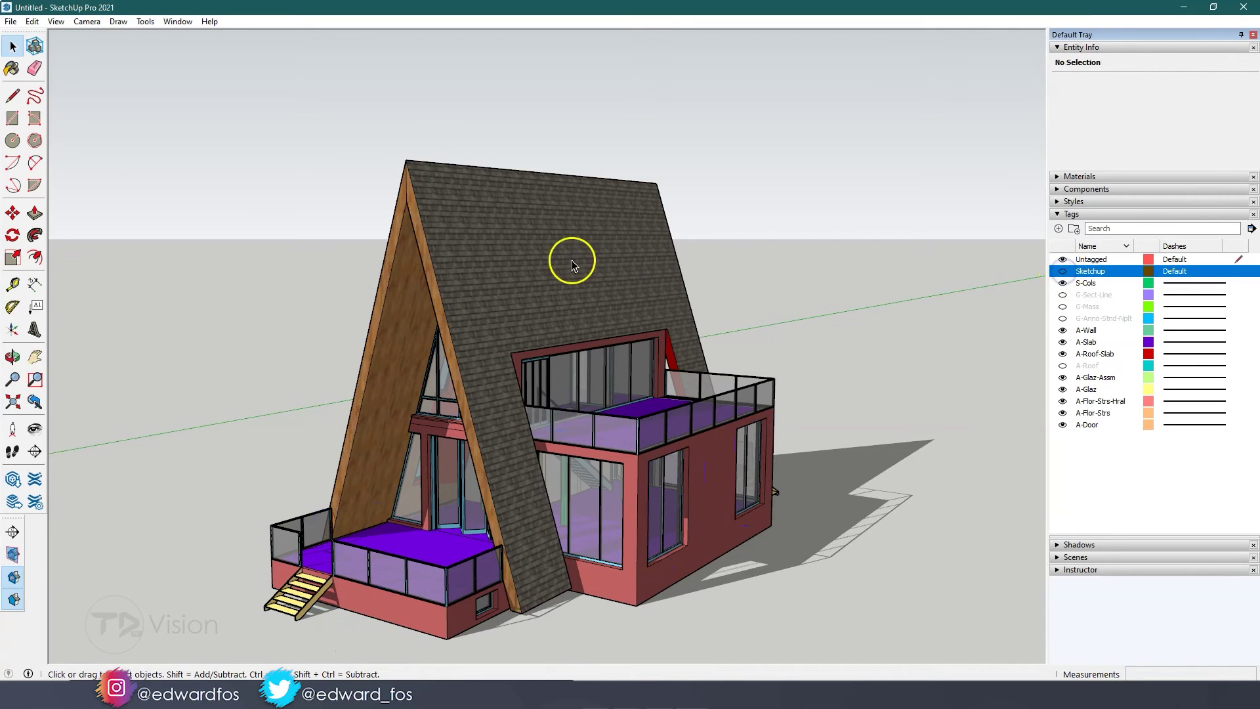
{"action": "left_click", "coordinate": [338, 287]}
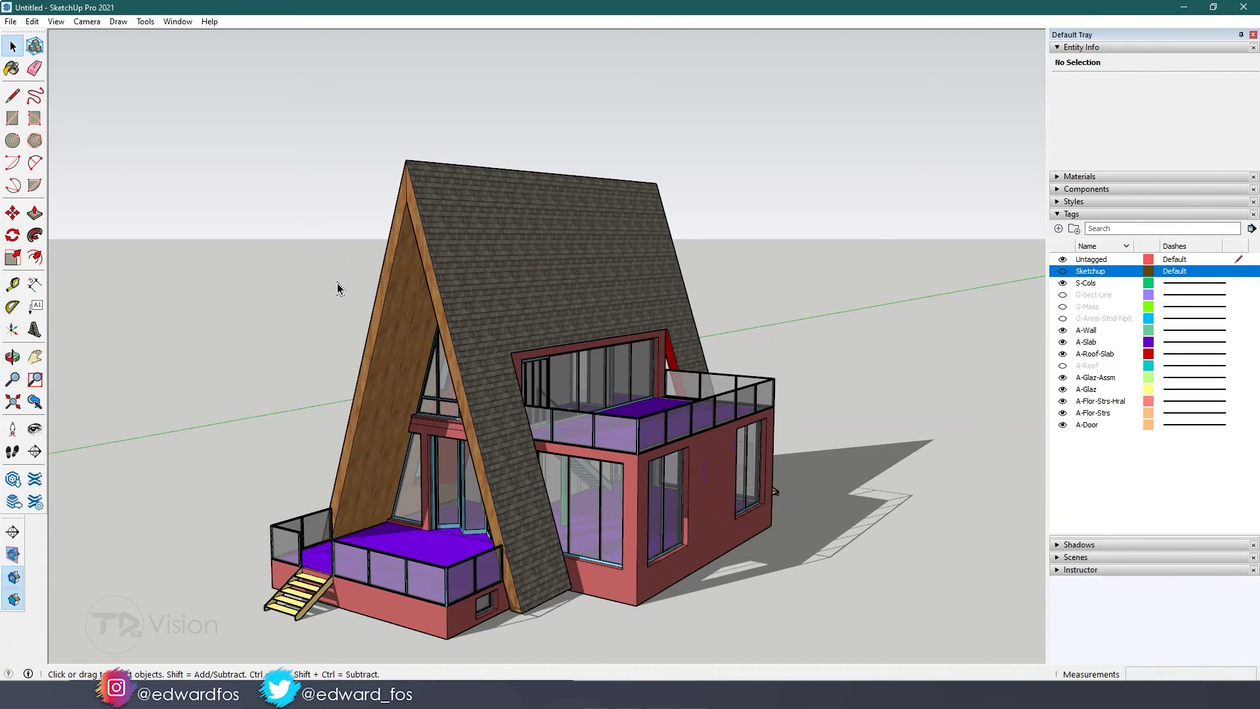
{"action": "left_click", "coordinate": [347, 250]}
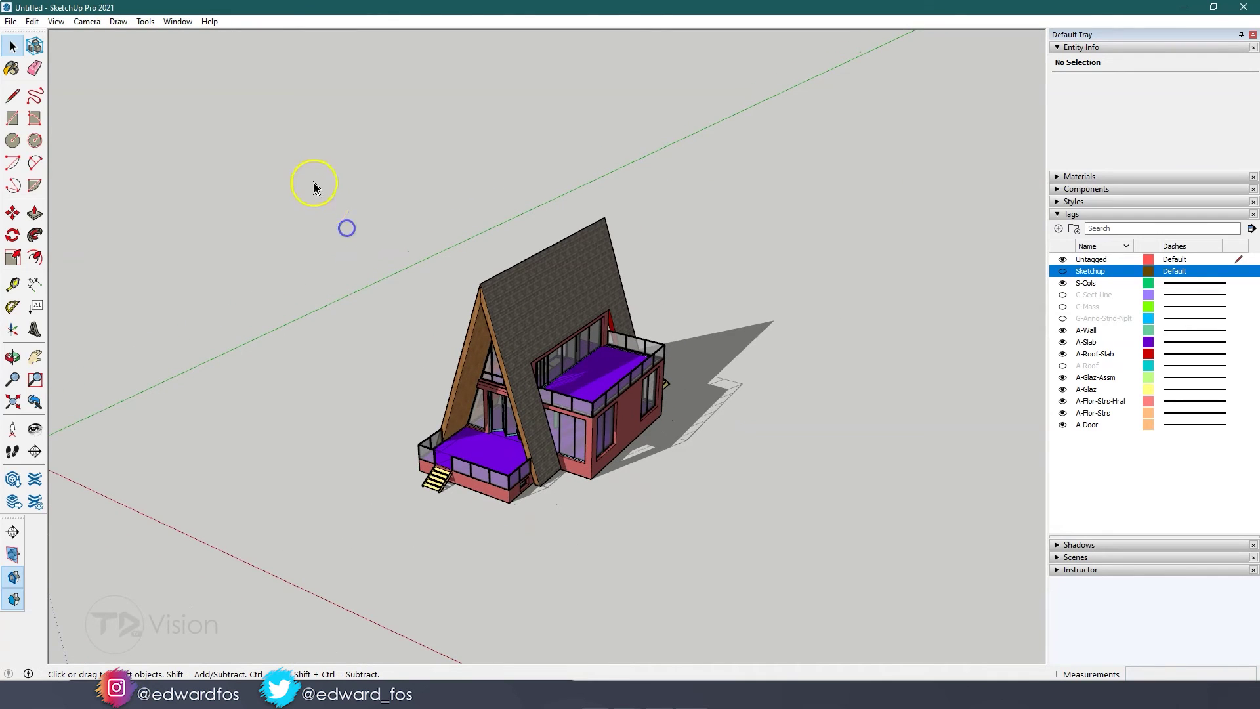
{"action": "left_click_drag", "start_coordinate": [313, 188], "coordinate": [803, 553]}
{"action": "key", "text": "Delete"}
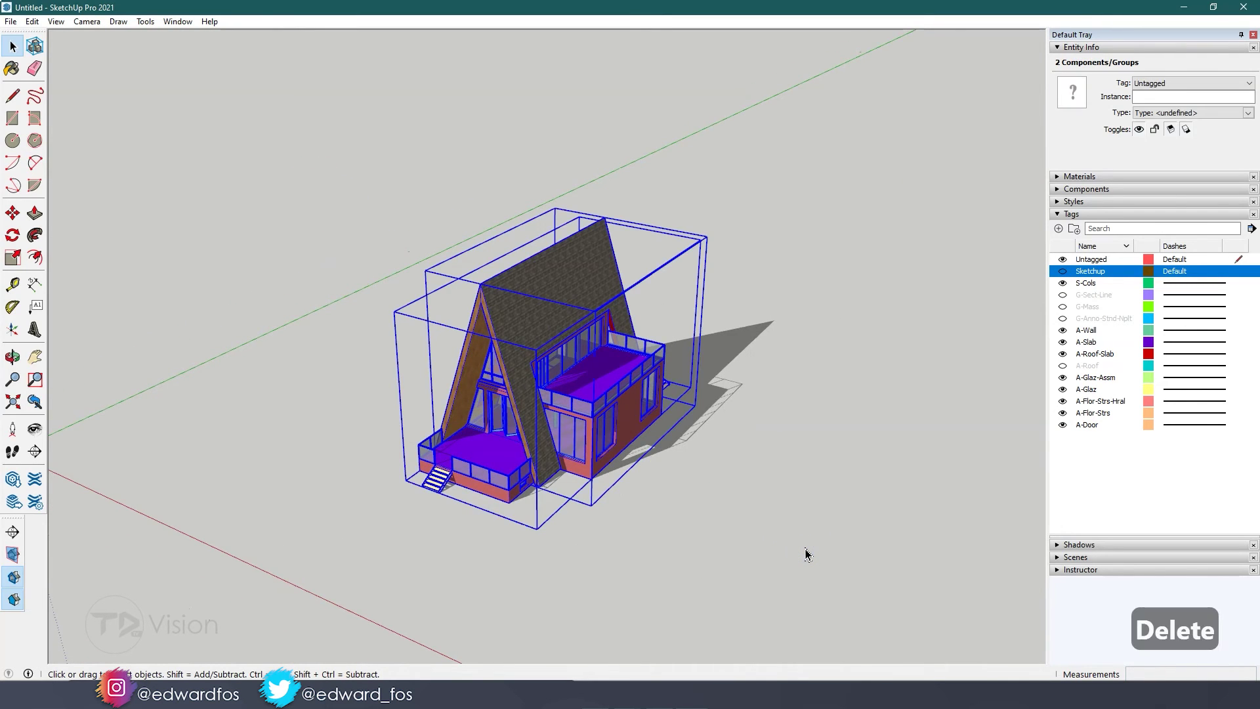
Step: Make the Sketchup tag visible again so only its people, furniture, bicycles and window frames remain in the scene
{"action": "left_click", "coordinate": [1043, 335]}
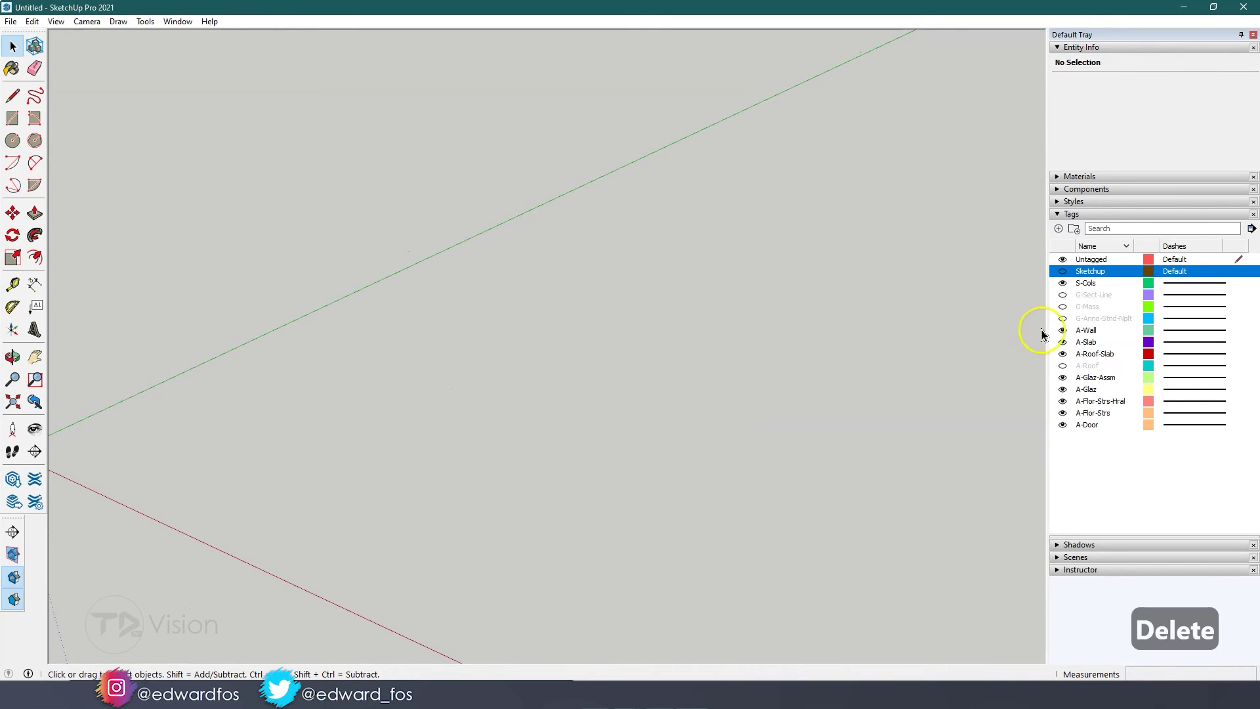
{"action": "left_click", "coordinate": [1063, 271]}
{"action": "middle_click_drag", "start_coordinate": [668, 428], "coordinate": [658, 433]}
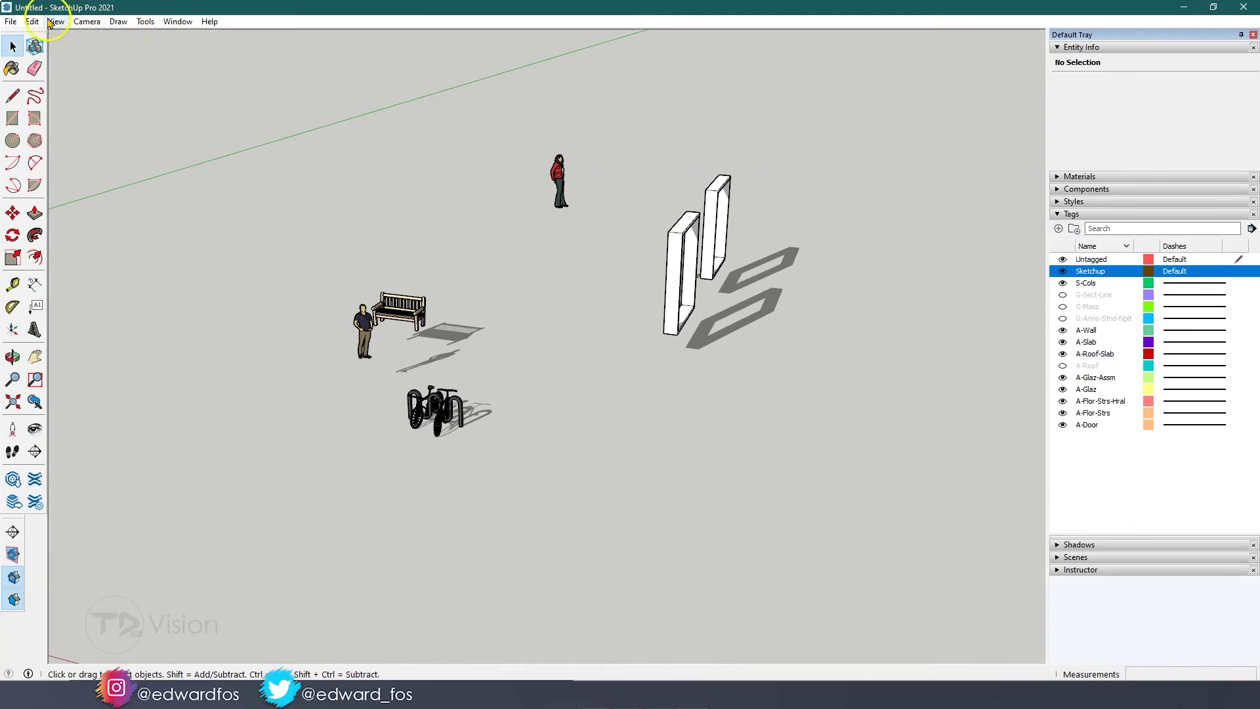
Step: Start a 3D model export as an AutoCAD DWG file and accept the Release 14 export options with faces, edges and materials
{"action": "left_click", "coordinate": [10, 21]}
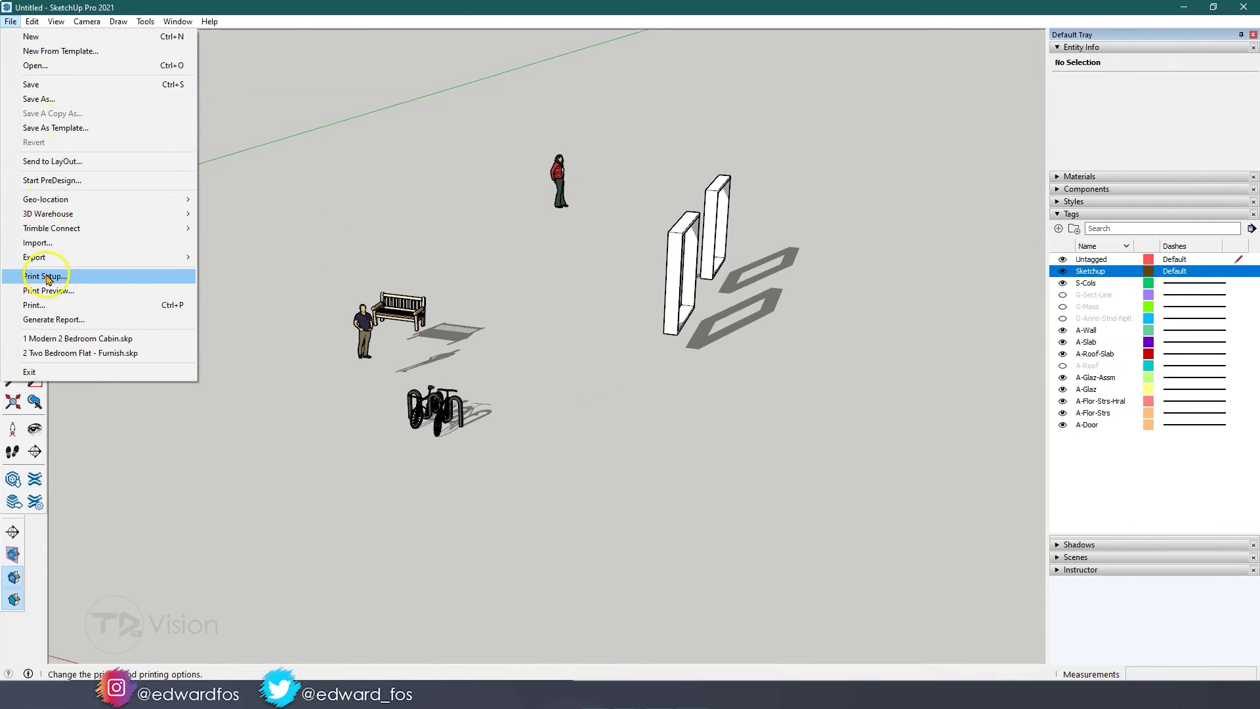
{"action": "mouse_move", "coordinate": [43, 257]}
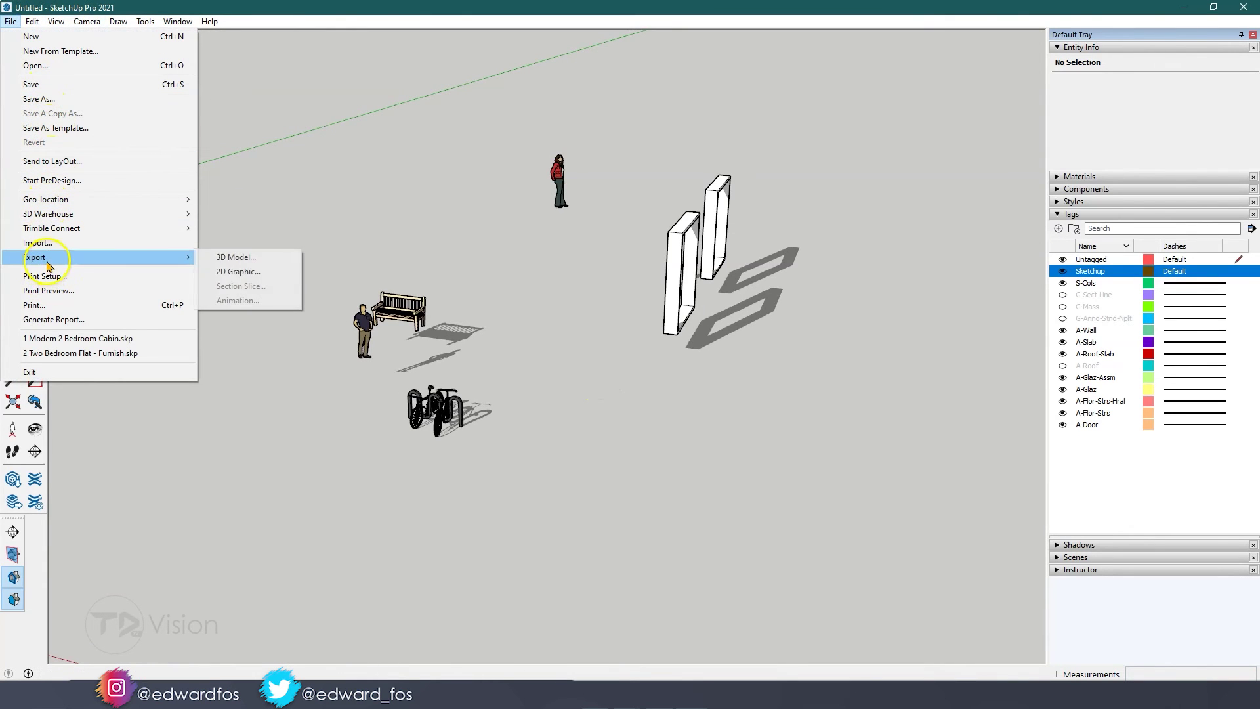
{"action": "left_click", "coordinate": [239, 259]}
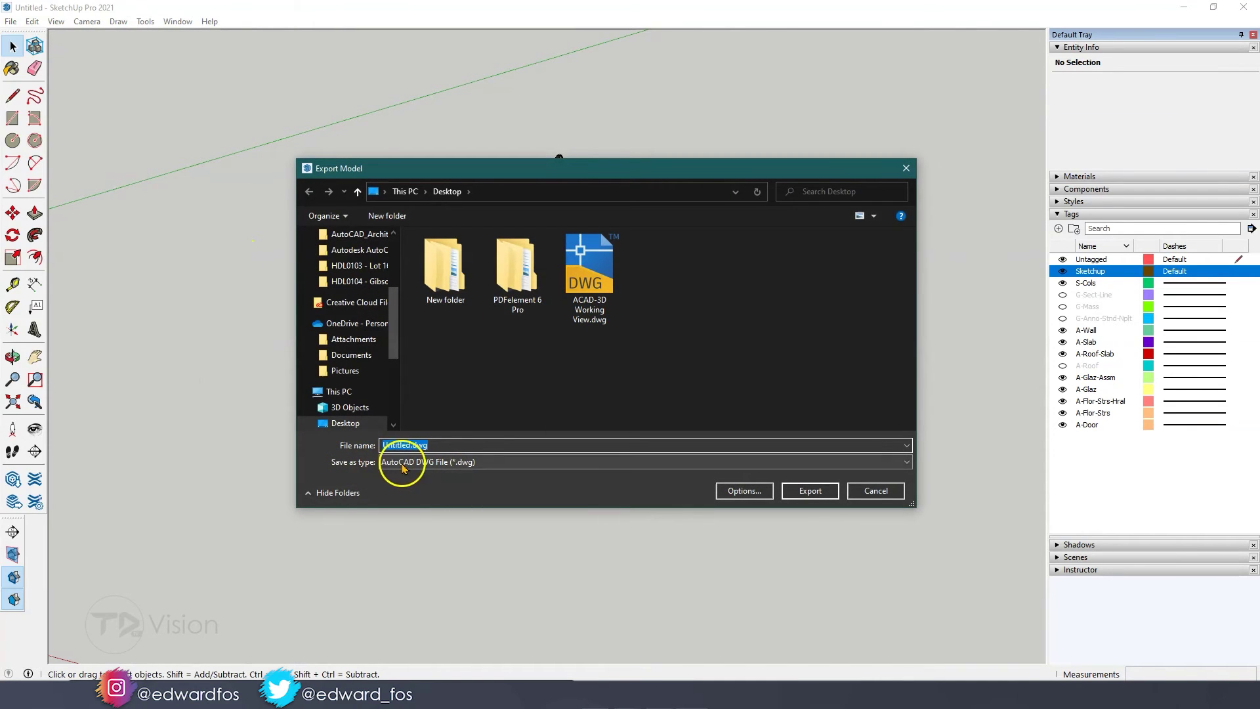
{"action": "left_click", "coordinate": [742, 491]}
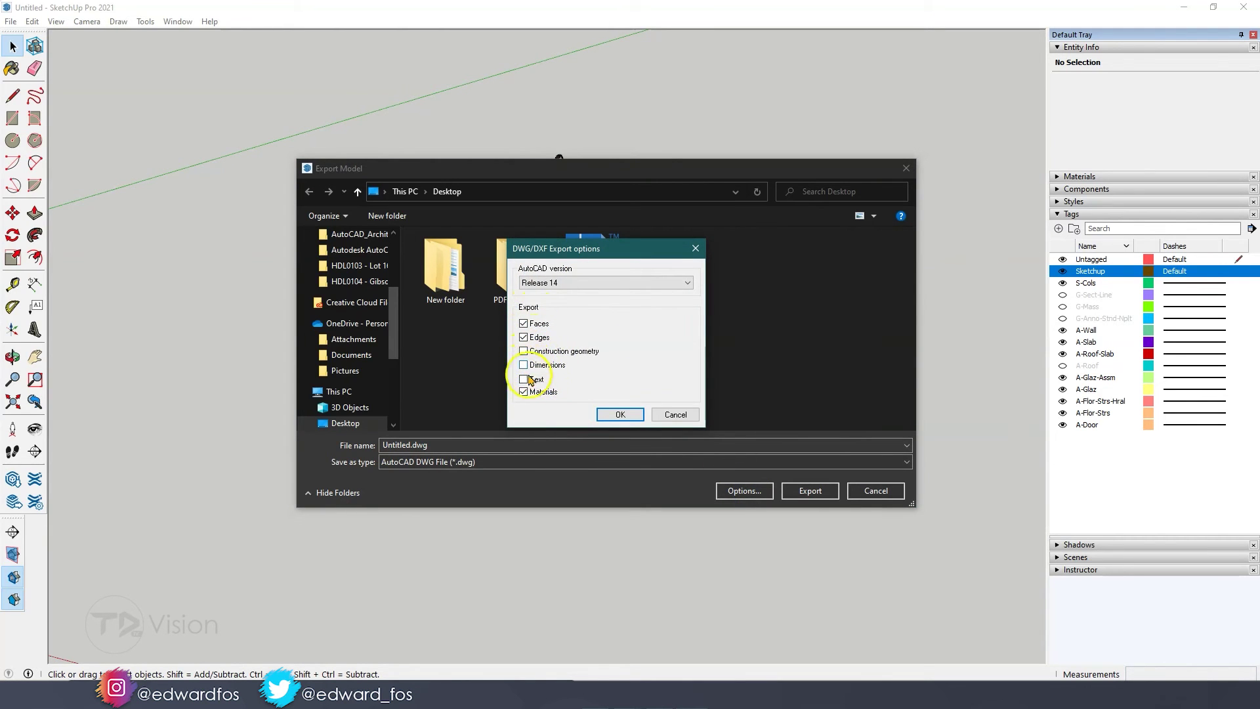
{"action": "left_click", "coordinate": [619, 414]}
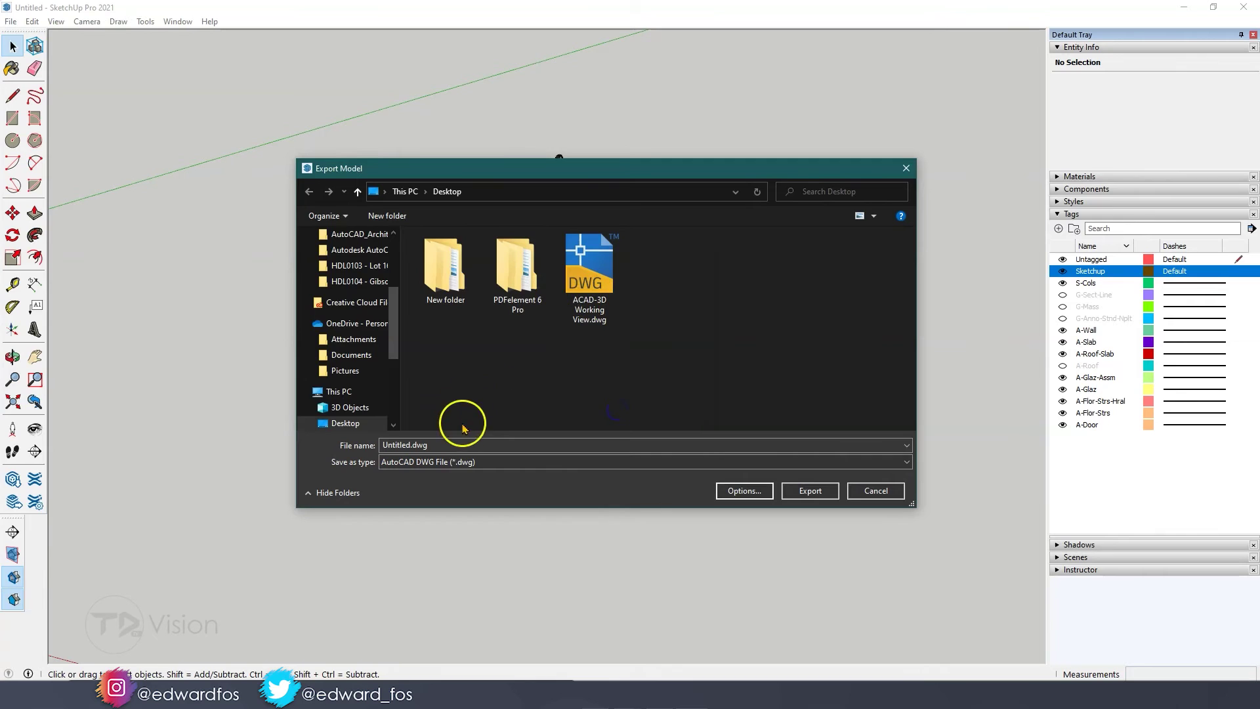
Step: Export the model to the Desktop as "ACAD-3D Working View - sketchup.dwg", basing the name on the existing drawing's file name
{"action": "left_click", "coordinate": [590, 316]}
{"action": "left_click", "coordinate": [466, 446]}
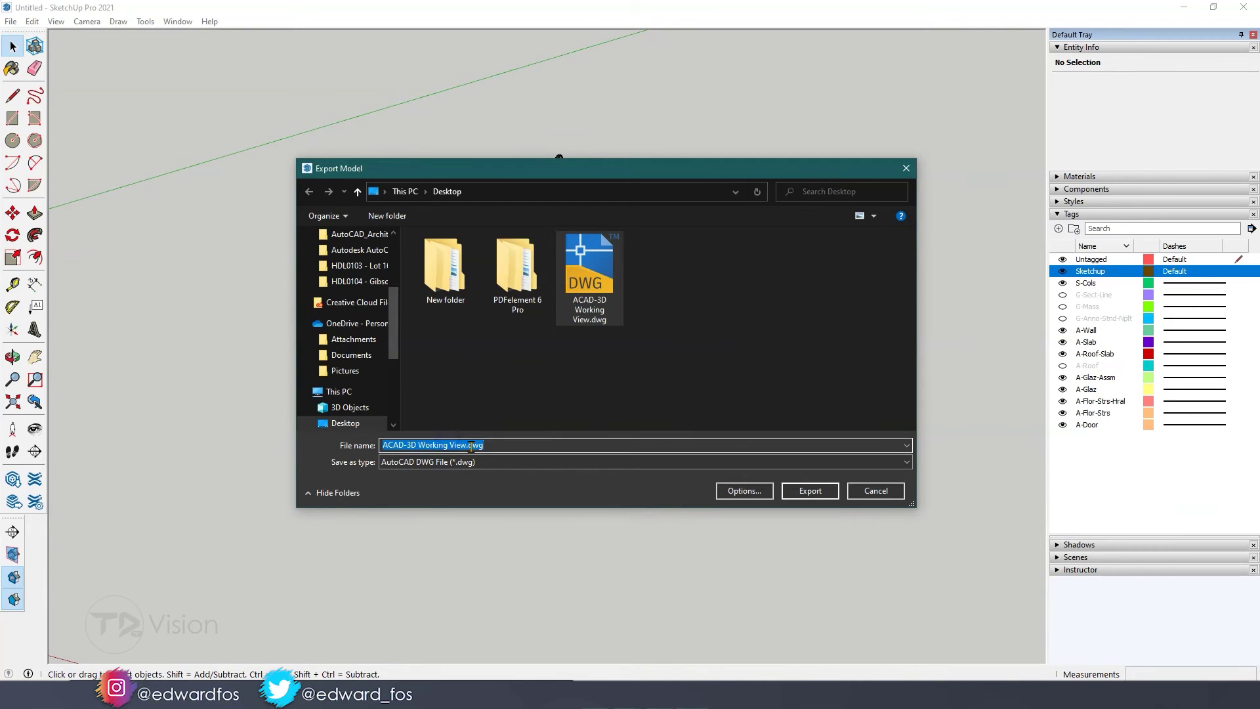
{"action": "type", "text": "- ske"}
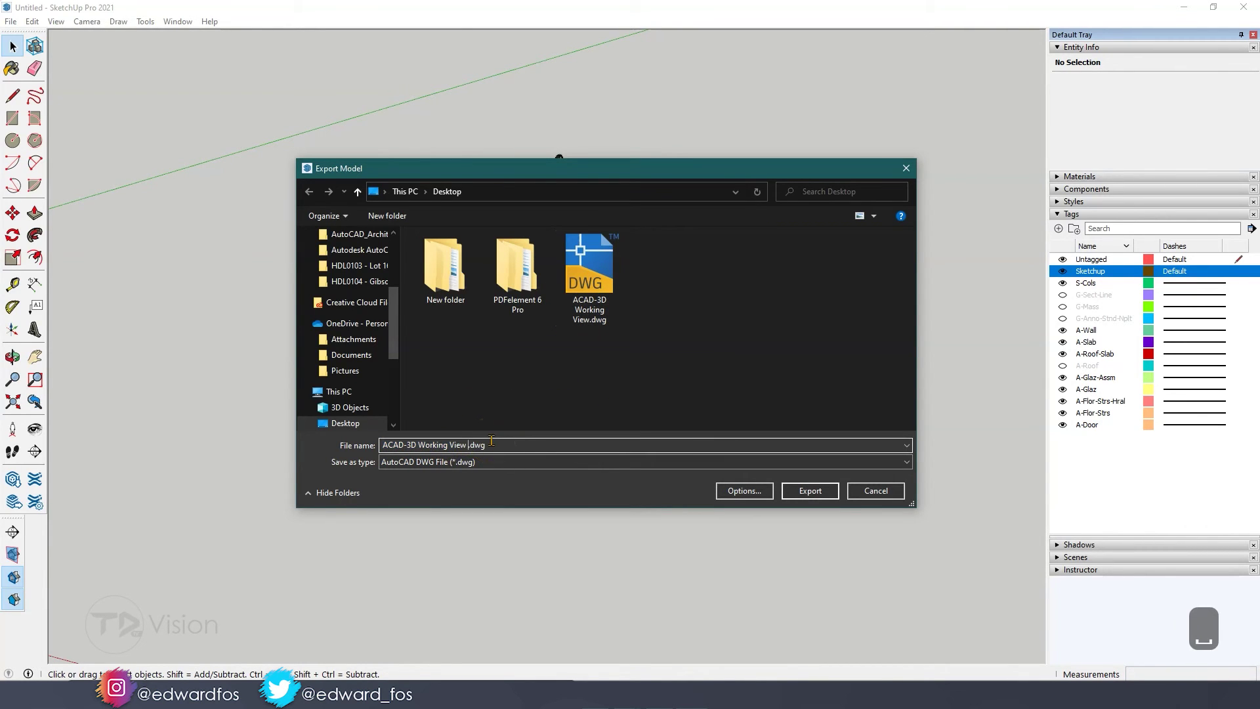
{"action": "type", "text": "tchup"}
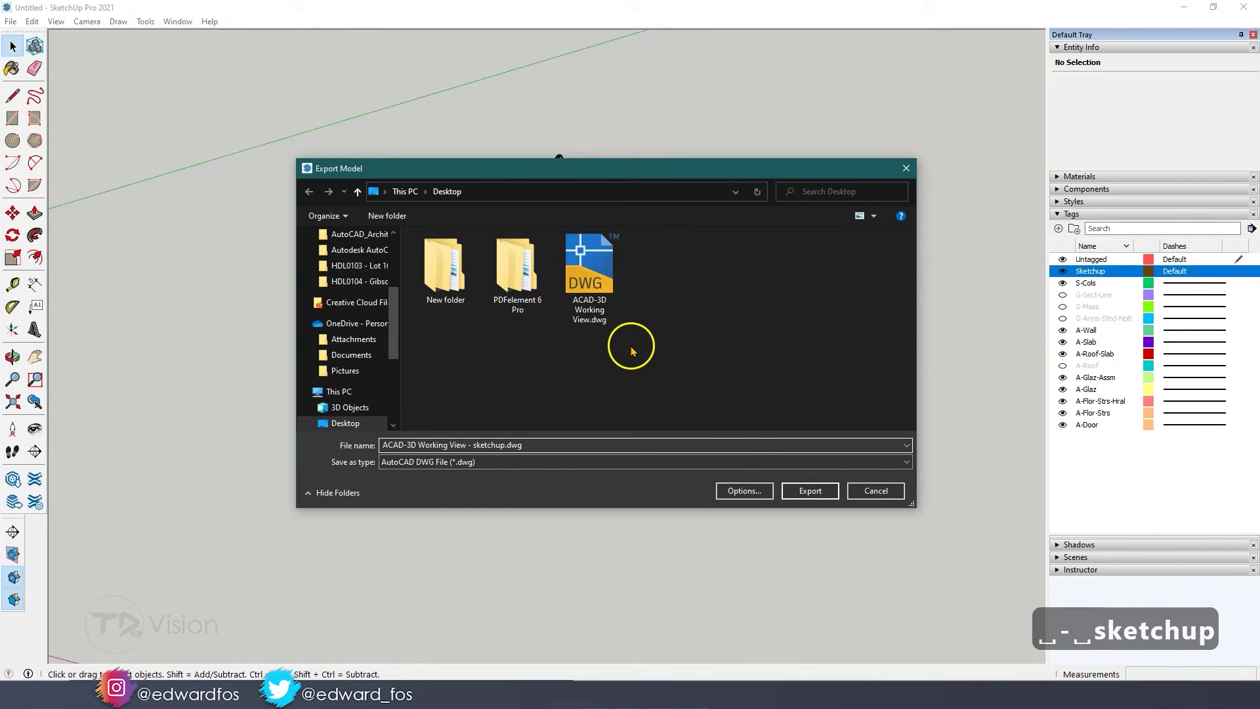
{"action": "left_click", "coordinate": [809, 491]}
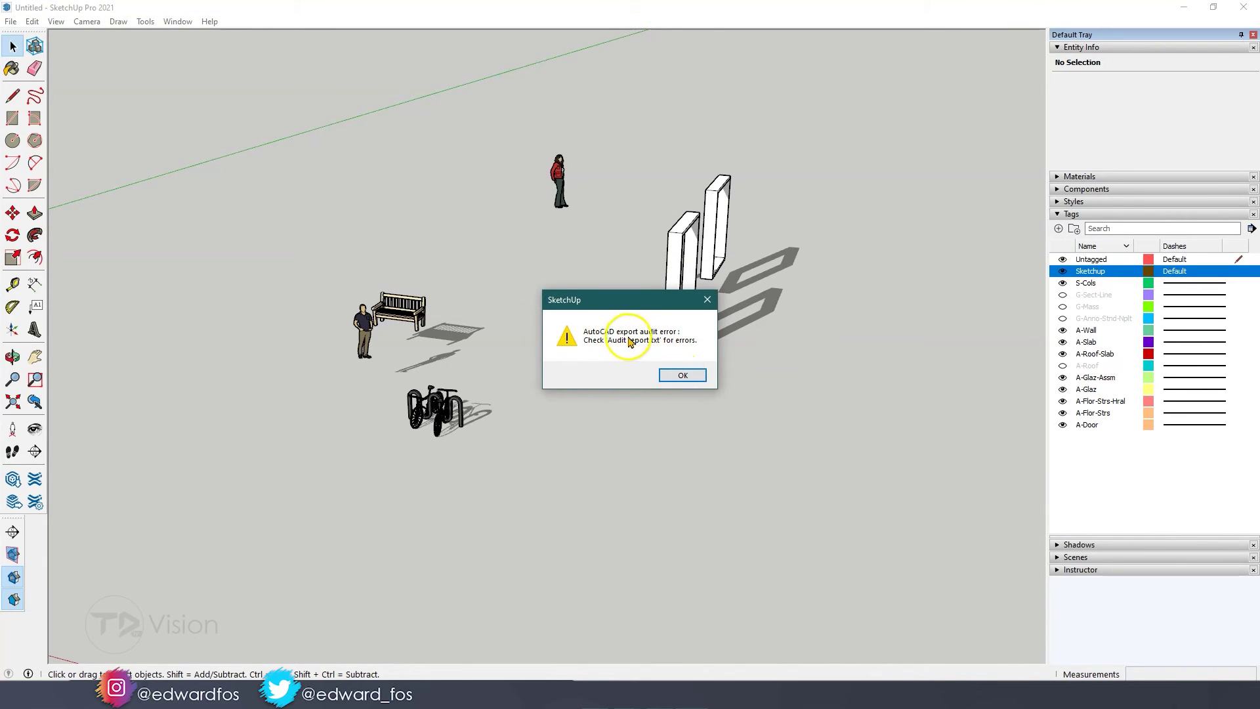
{"action": "left_click", "coordinate": [685, 376]}
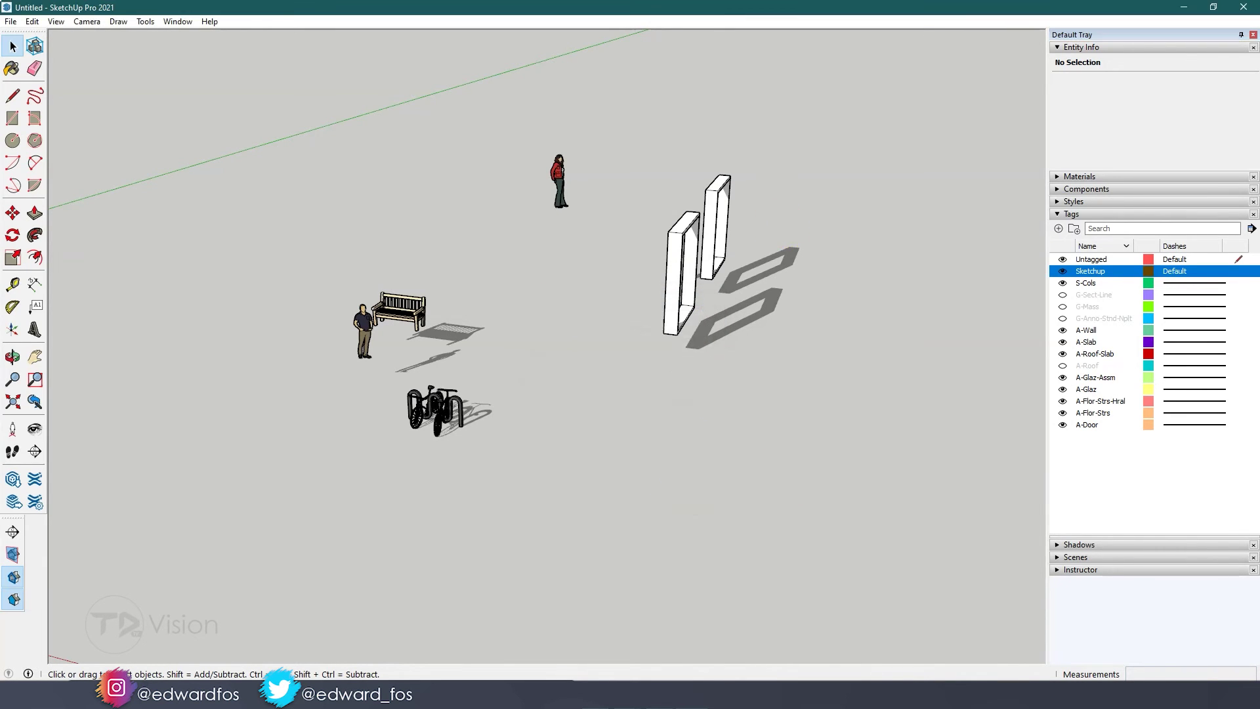
Step: Switch to the desktop and open the exported sketchup DWG in AutoCAD Architecture to view its components in 3D
{"action": "left_click", "coordinate": [1184, 8]}
{"action": "left_click", "coordinate": [1216, 10]}
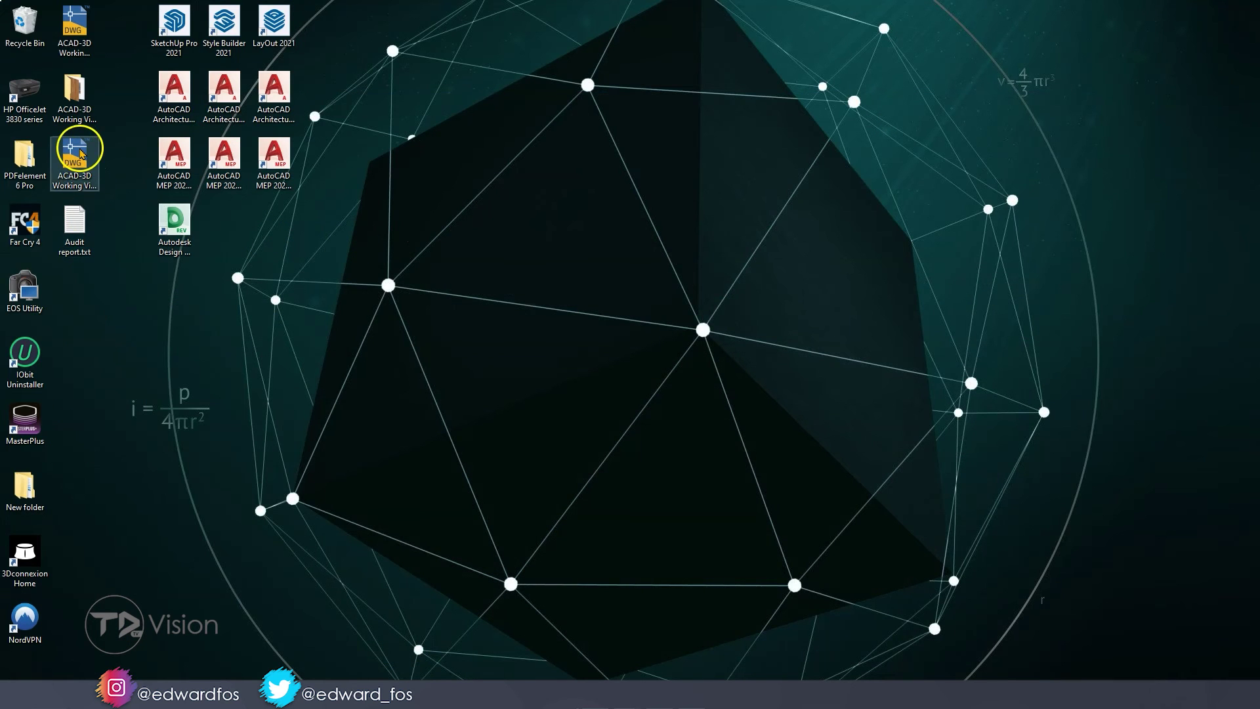
{"action": "double_click", "coordinate": [82, 154]}
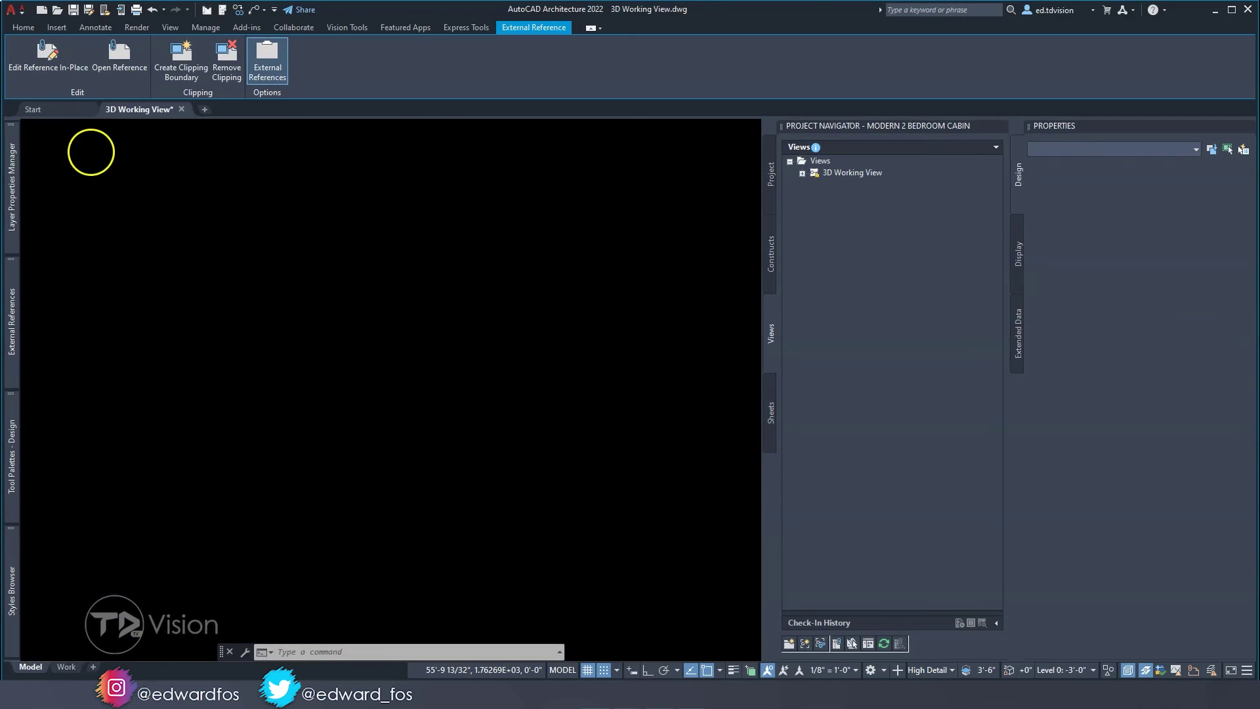
{"action": "left_click", "coordinate": [546, 310]}
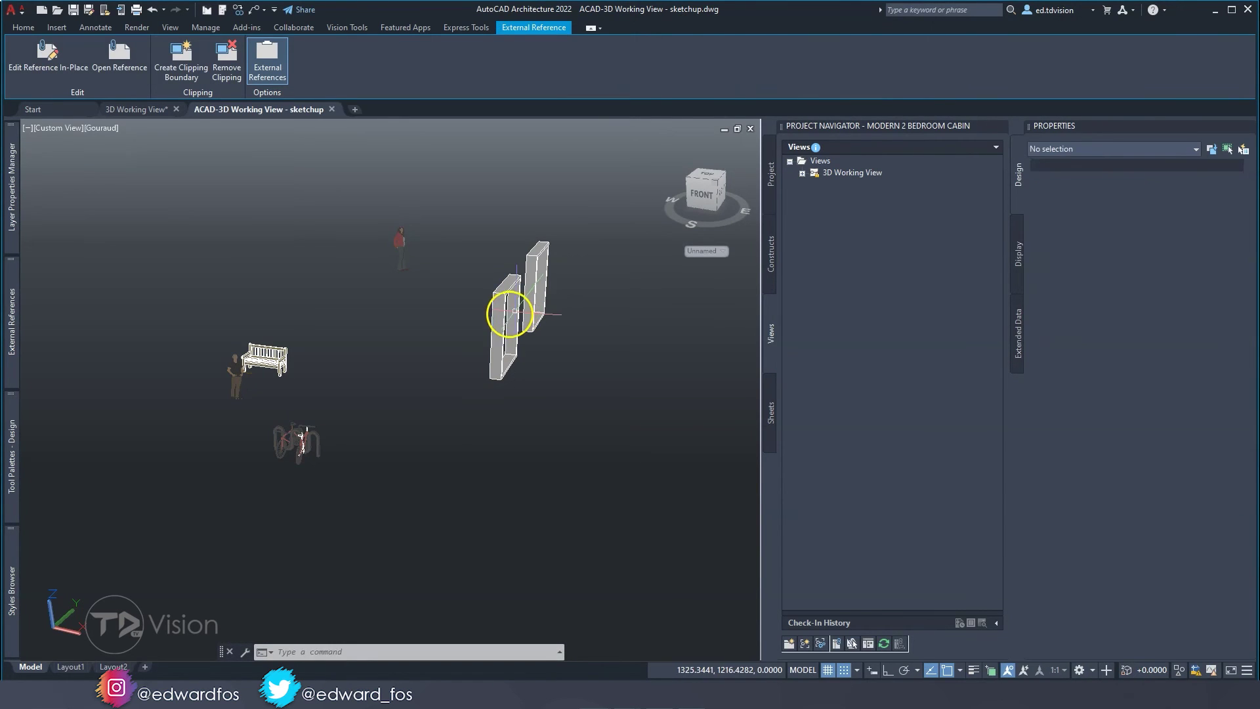
{"action": "mouse_move", "coordinate": [479, 355]}
{"action": "middle_mouse_down", "text": "shift"}
{"action": "mouse_move", "coordinate": [357, 422]}
{"action": "mouse_move", "coordinate": [360, 395]}
{"action": "mouse_move", "coordinate": [485, 543]}
{"action": "mouse_move", "coordinate": [514, 464]}
{"action": "mouse_move", "coordinate": [509, 416]}
{"action": "mouse_move", "coordinate": [396, 431]}
{"action": "mouse_move", "coordinate": [444, 394]}
{"action": "mouse_move", "coordinate": [459, 413]}
{"action": "middle_mouse_up", "text": "shift"}
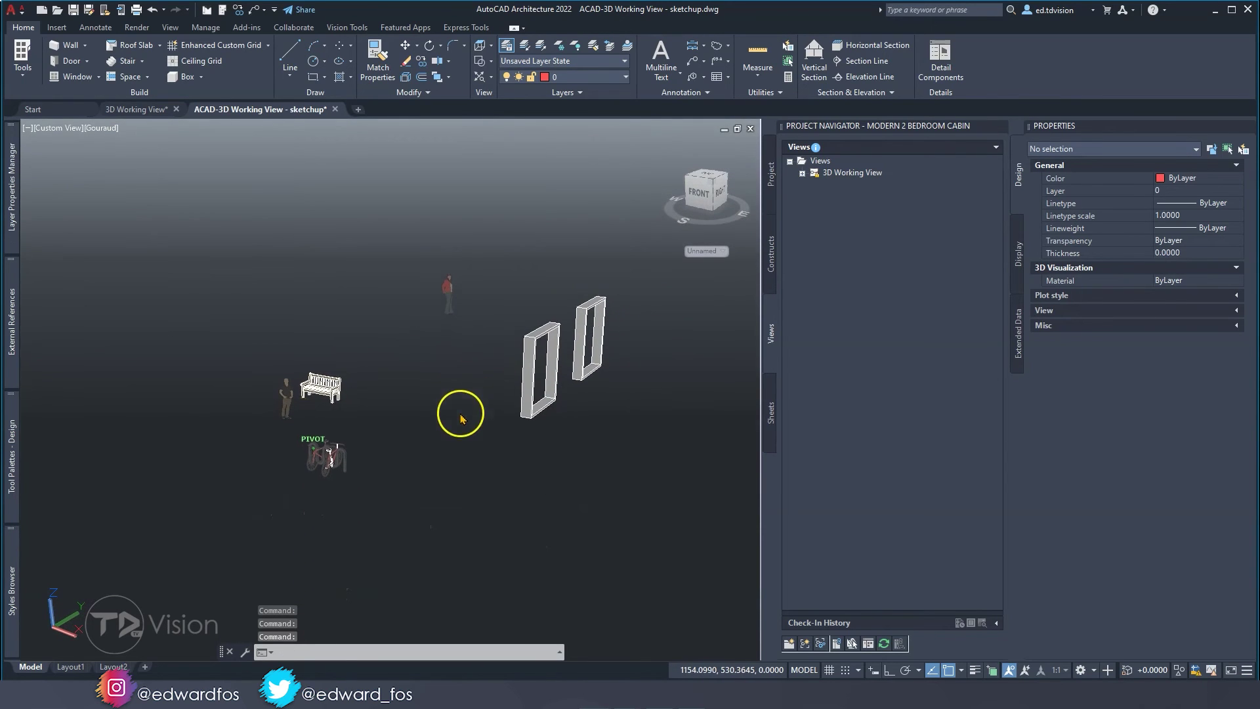
Step: Show the project's constructs, check the Floor Layouts folder and select the Architecture category
{"action": "left_click", "coordinate": [773, 252]}
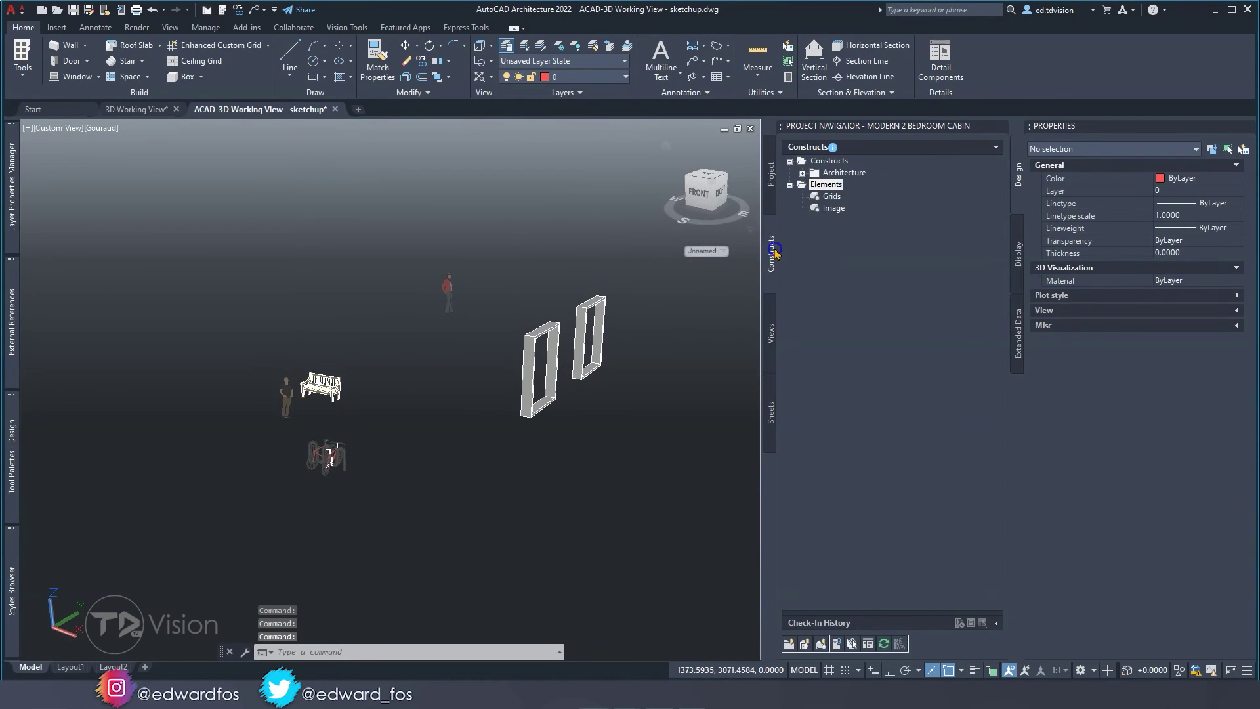
{"action": "left_click", "coordinate": [802, 173]}
{"action": "left_click", "coordinate": [840, 184]}
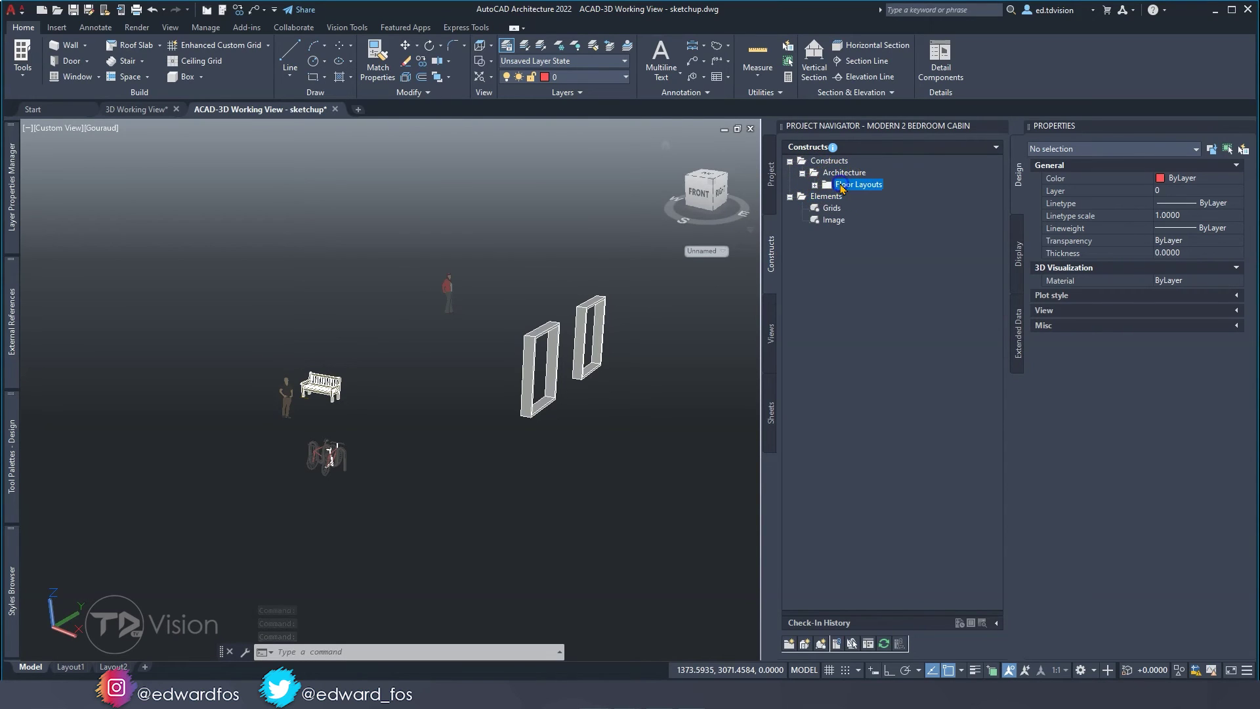
{"action": "left_click", "coordinate": [814, 185]}
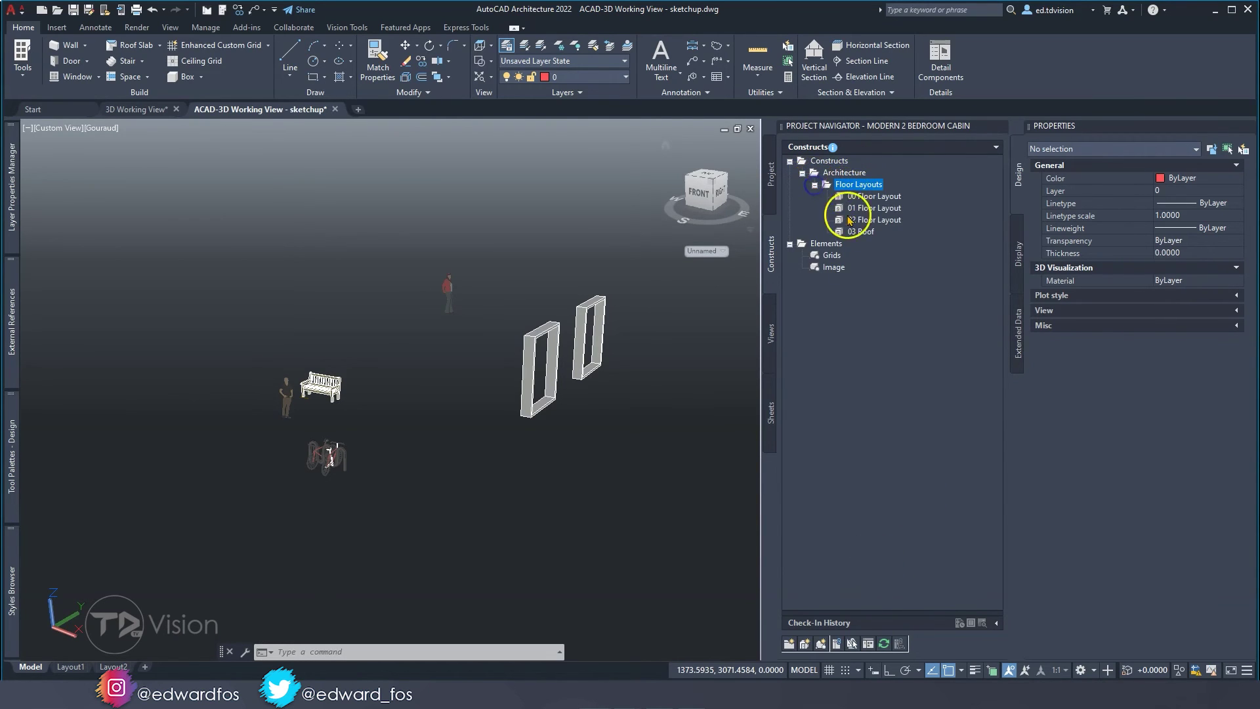
{"action": "left_click", "coordinate": [815, 185]}
{"action": "left_click", "coordinate": [837, 172]}
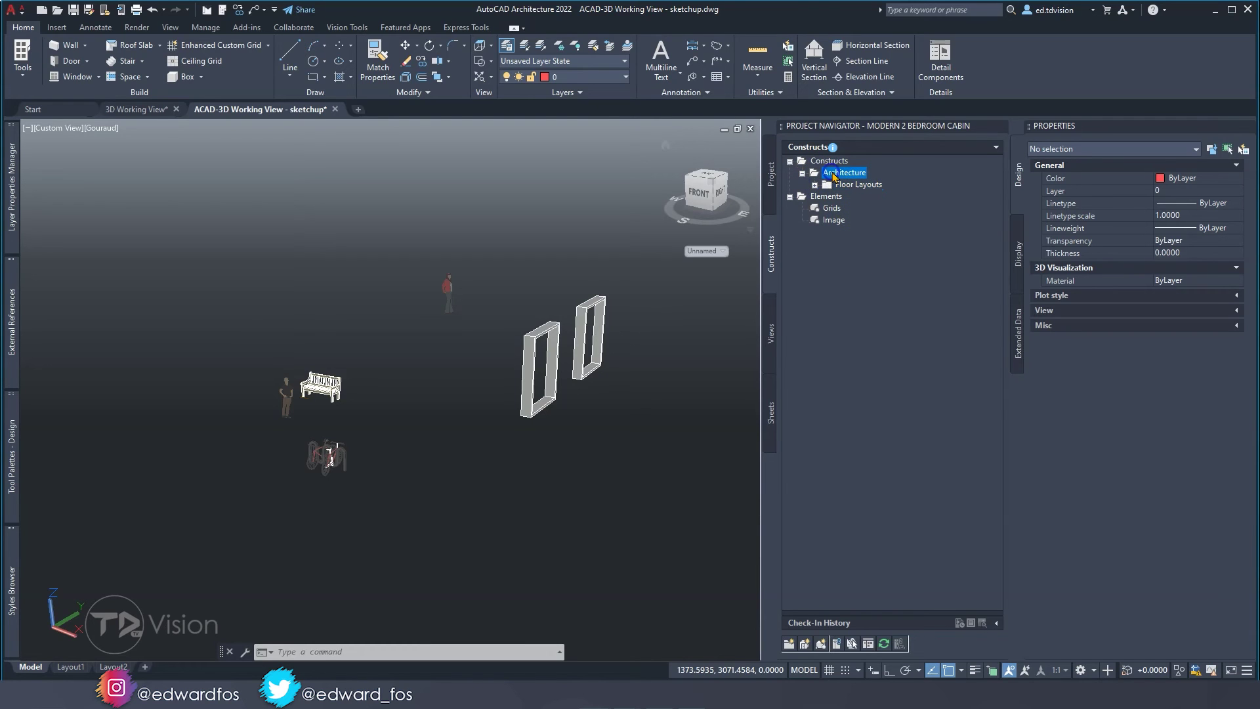
{"action": "left_click", "coordinate": [806, 644]}
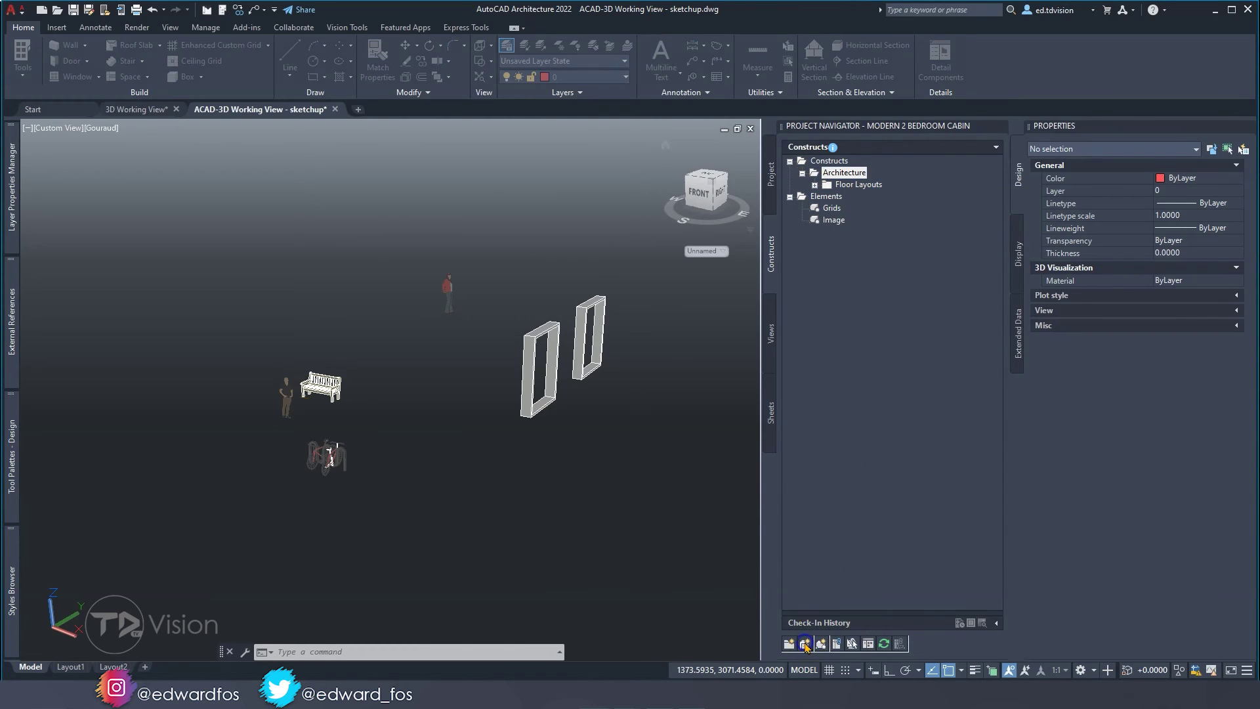
{"action": "key", "text": "Escape"}
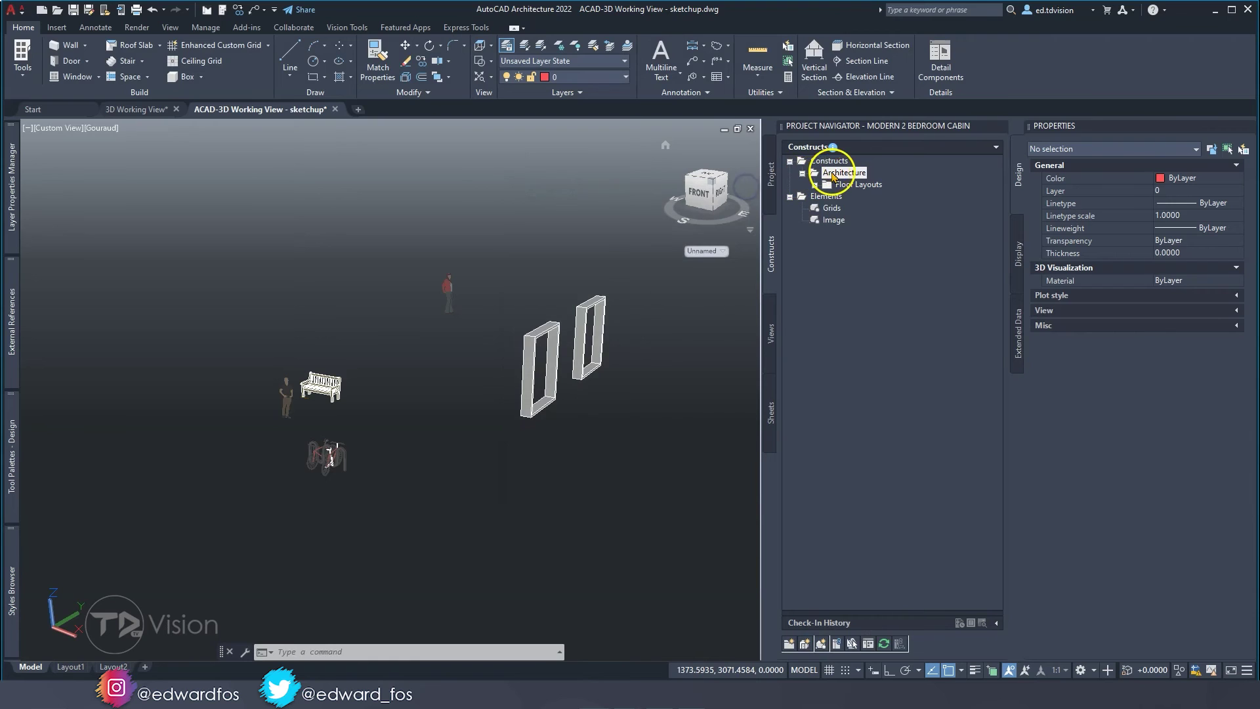
{"action": "right_click", "coordinate": [830, 173]}
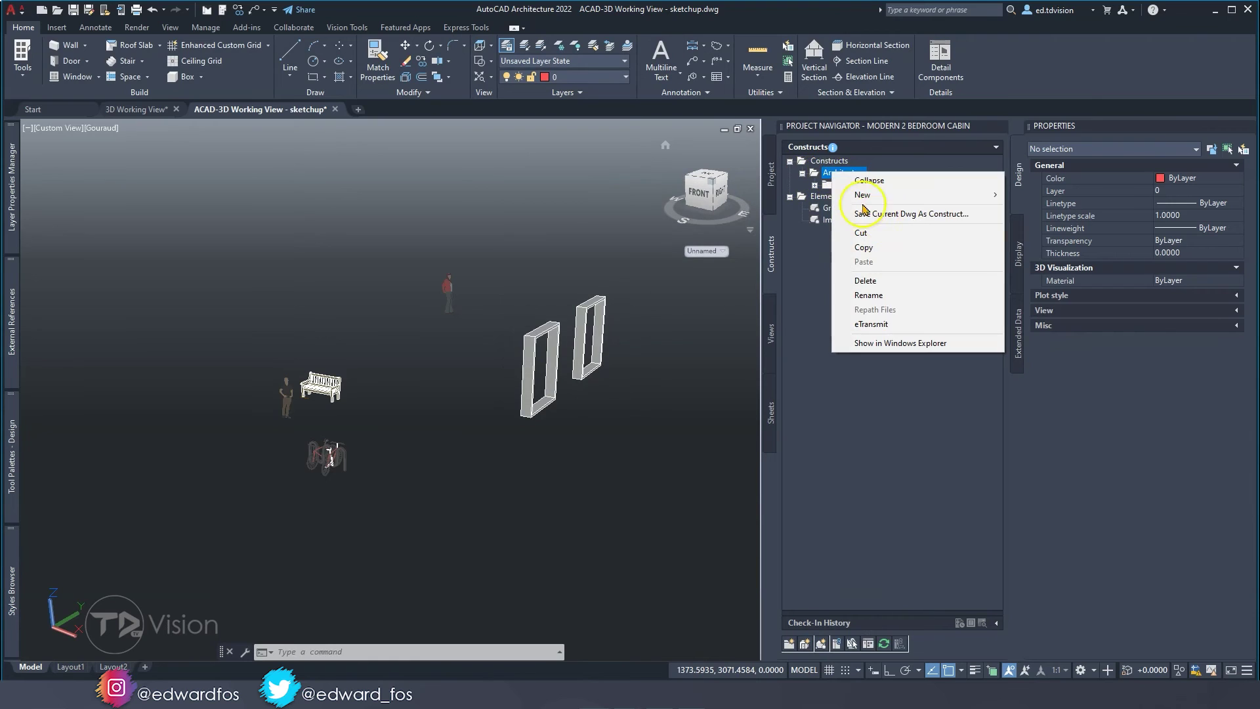
{"action": "left_click", "coordinate": [418, 359]}
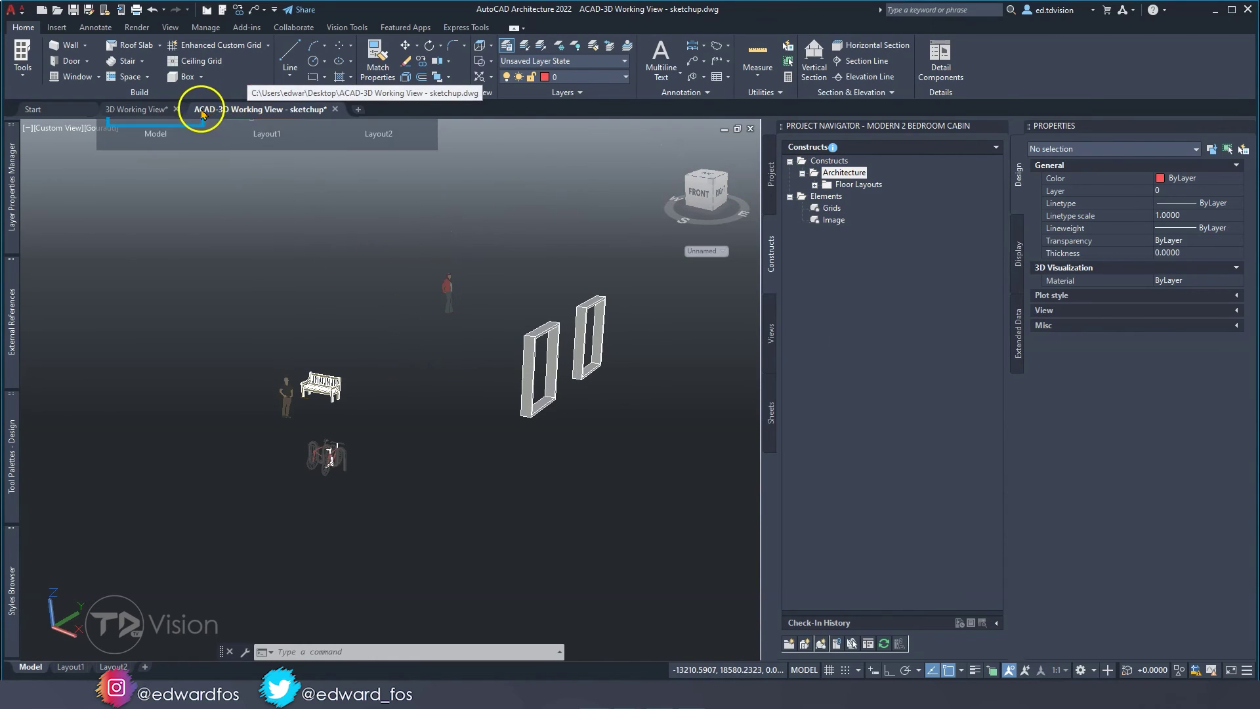
Step: Save the current drawing as a construct in the Architecture category, assigned to Level 0 of the Main Building division
{"action": "right_click", "coordinate": [842, 173]}
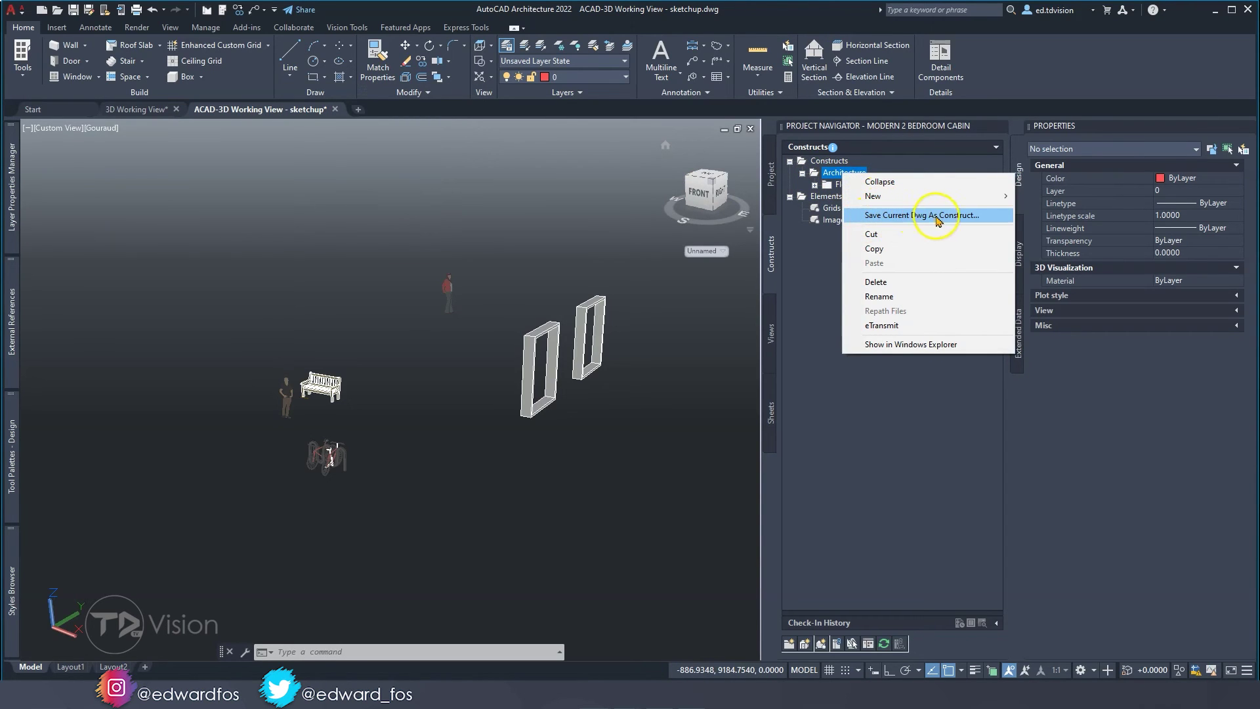
{"action": "left_click", "coordinate": [958, 217]}
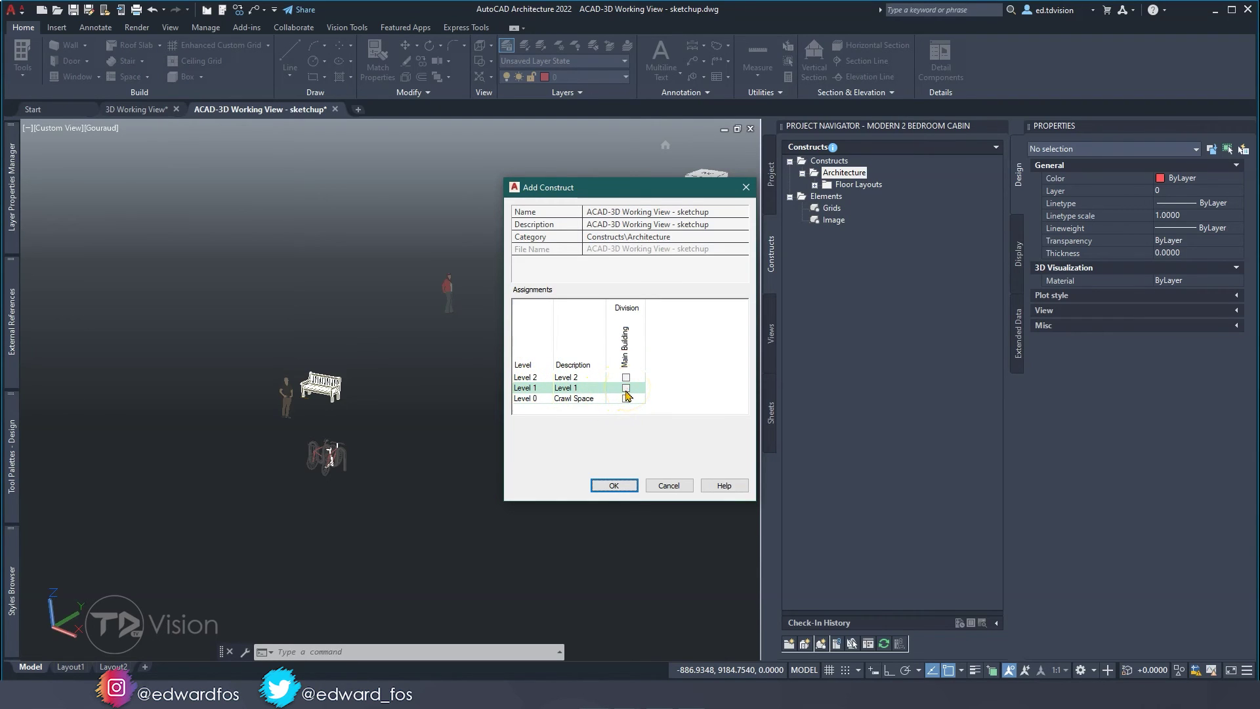
{"action": "left_click", "coordinate": [531, 400]}
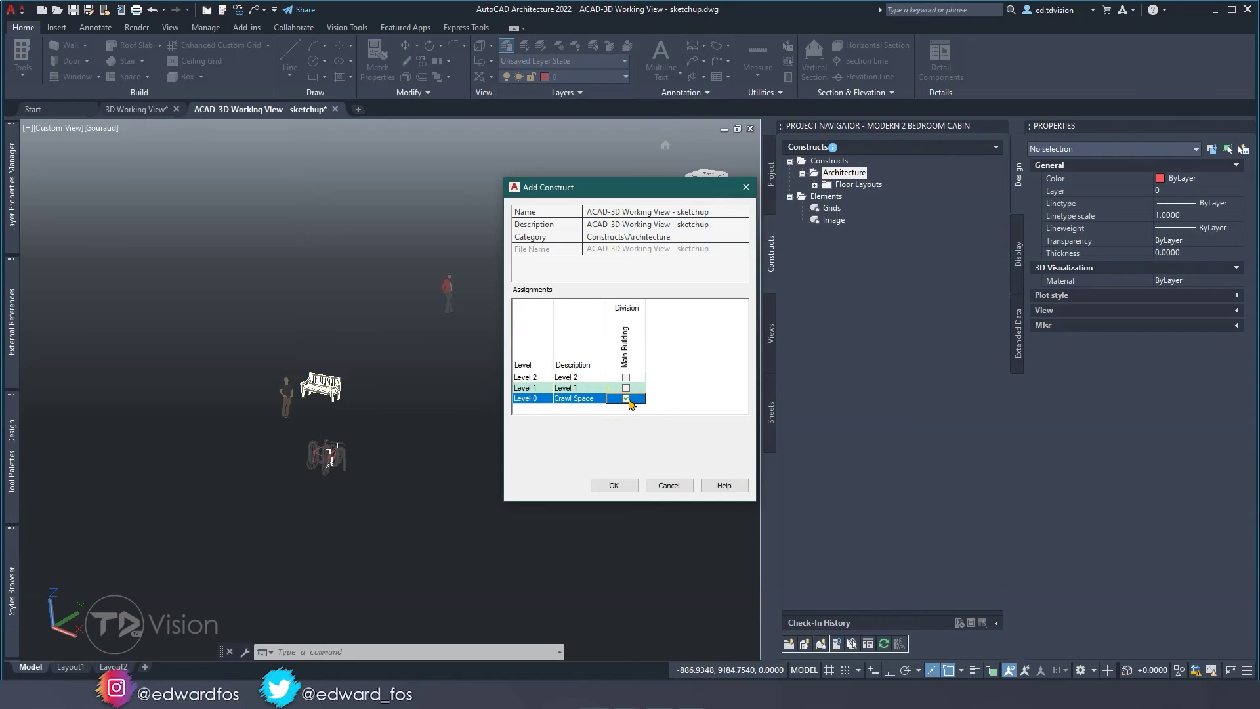
{"action": "left_click", "coordinate": [620, 489]}
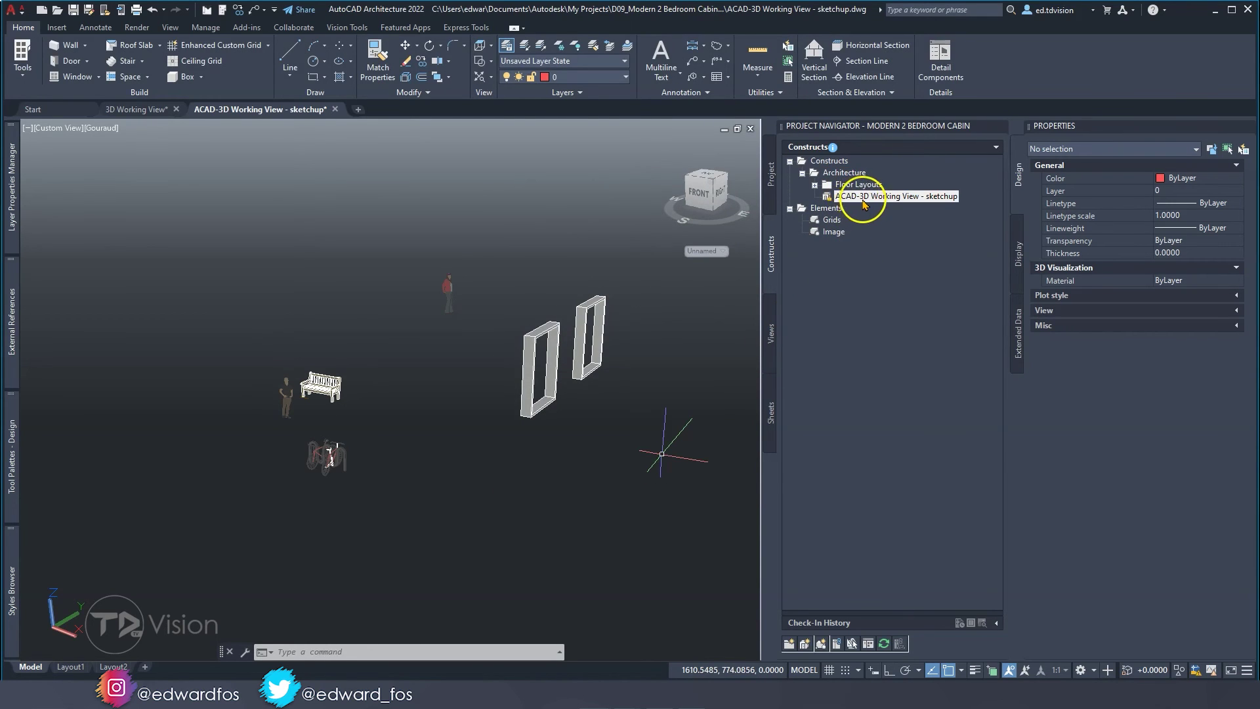
Step: Return to the 3D Working View drawing and open the properties of the 3D Working View in the project's views
{"action": "left_click", "coordinate": [772, 335]}
{"action": "left_click", "coordinate": [134, 112]}
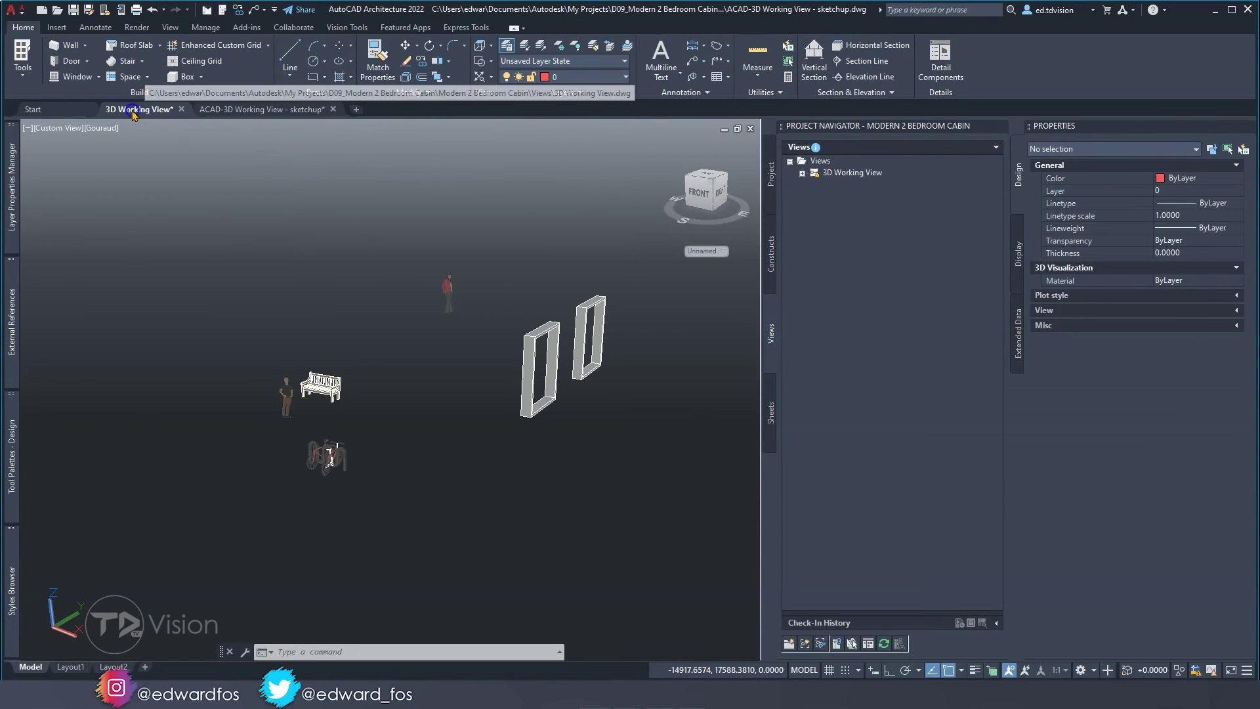
{"action": "left_click", "coordinate": [854, 174]}
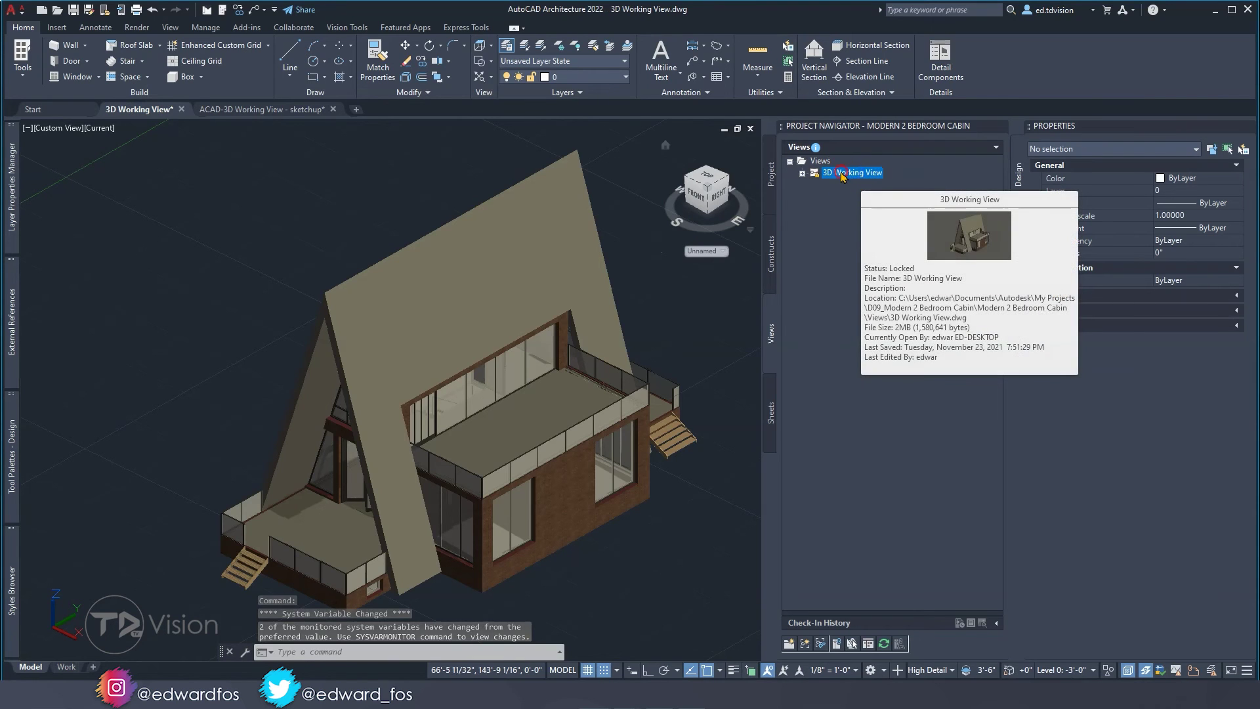
{"action": "right_click", "coordinate": [842, 175]}
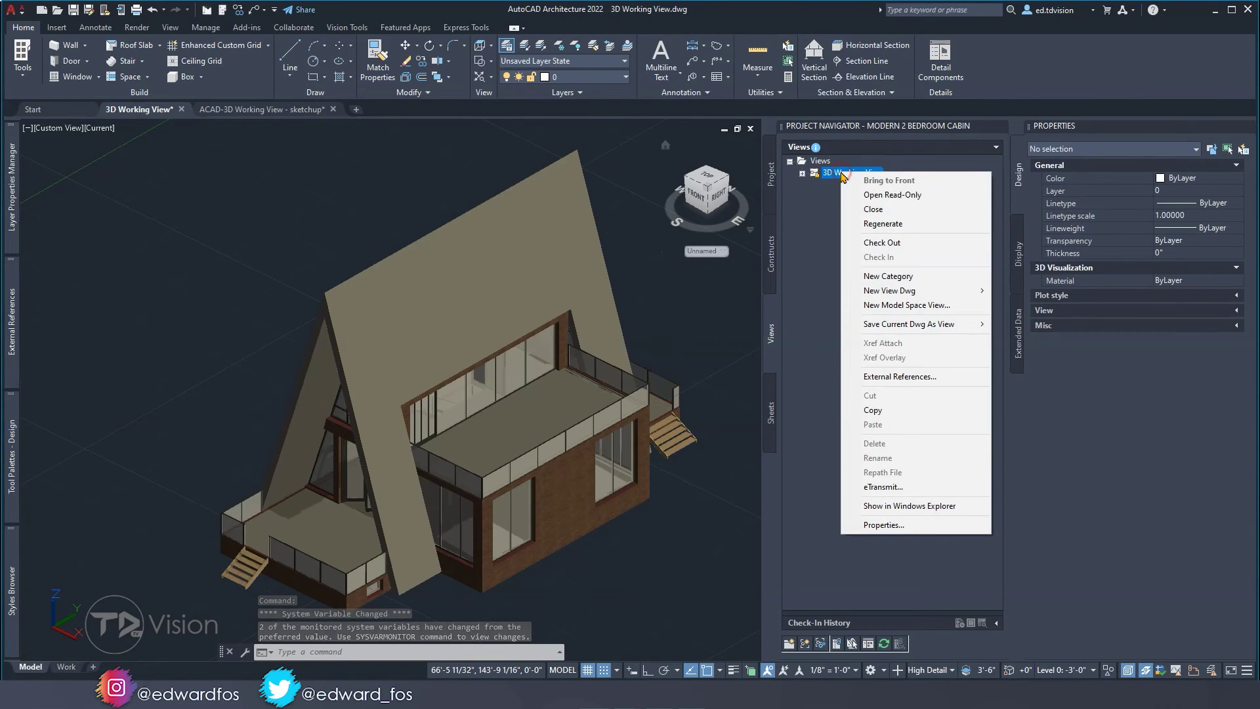
{"action": "left_click", "coordinate": [873, 527]}
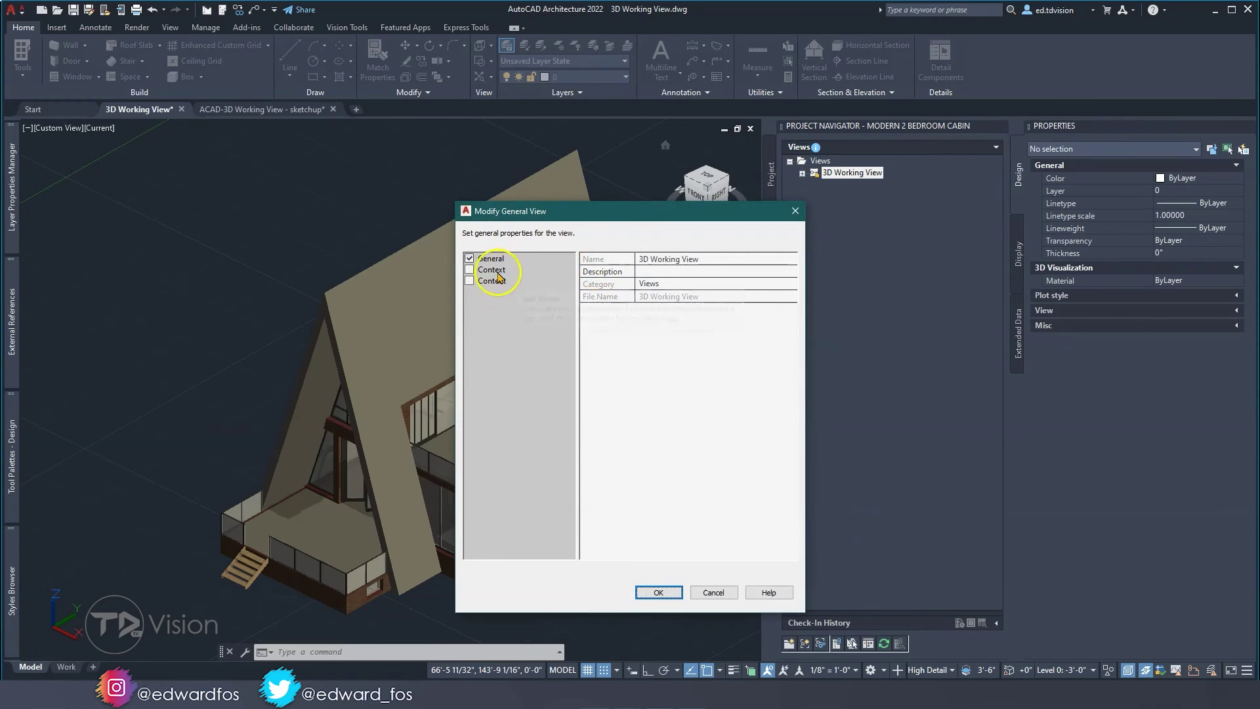
Step: Include the "ACAD-3D Working View - sketchup" construct in the view's content and inspect the components placed around the cabin
{"action": "left_click", "coordinate": [470, 281]}
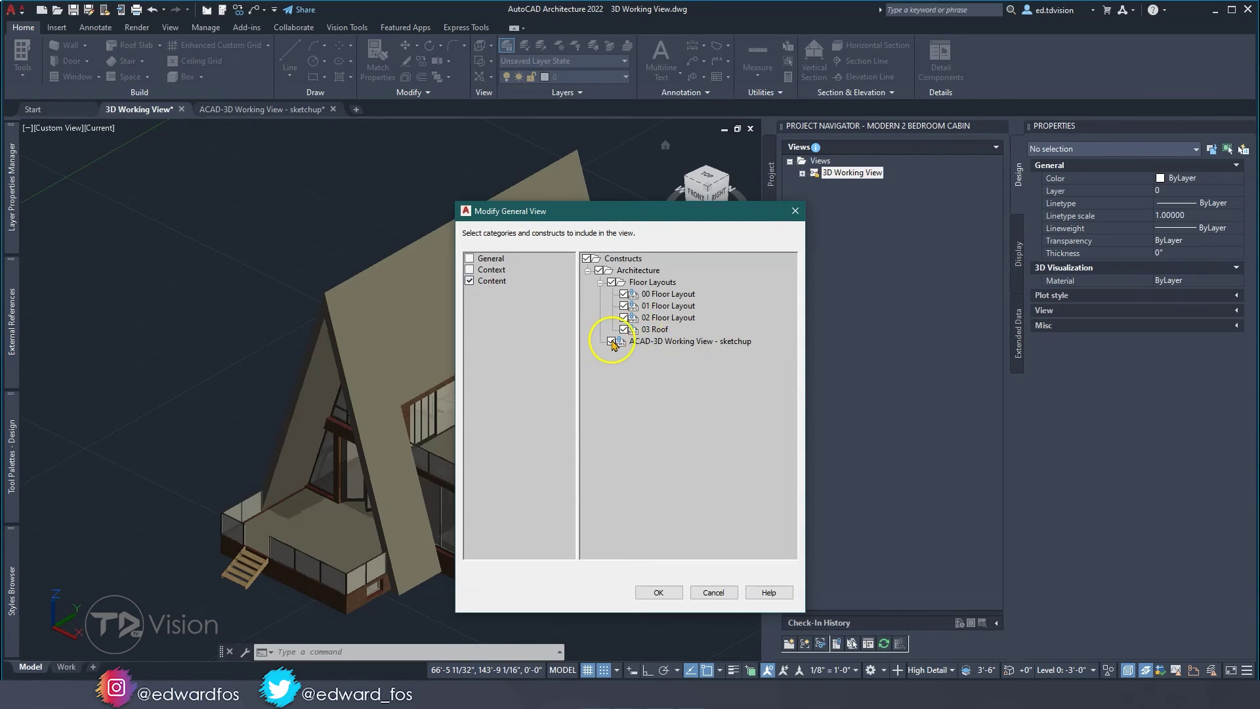
{"action": "left_click", "coordinate": [612, 341]}
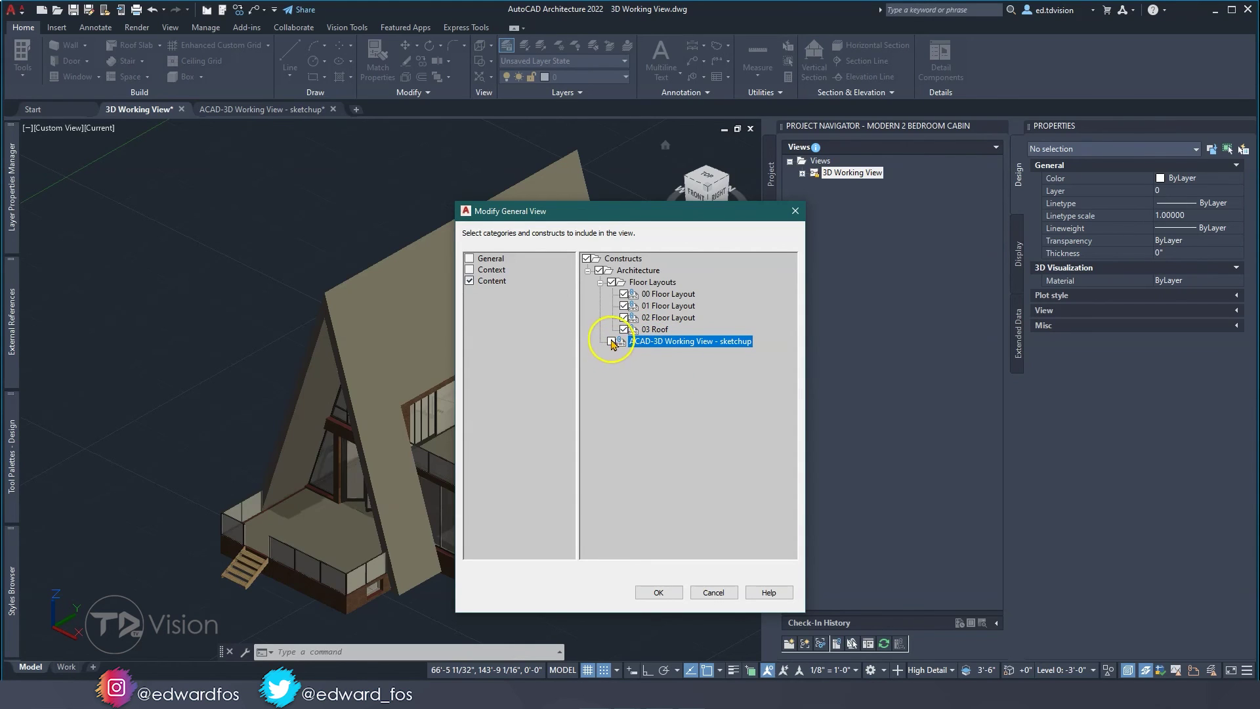
{"action": "left_click", "coordinate": [612, 342]}
{"action": "left_click", "coordinate": [657, 591]}
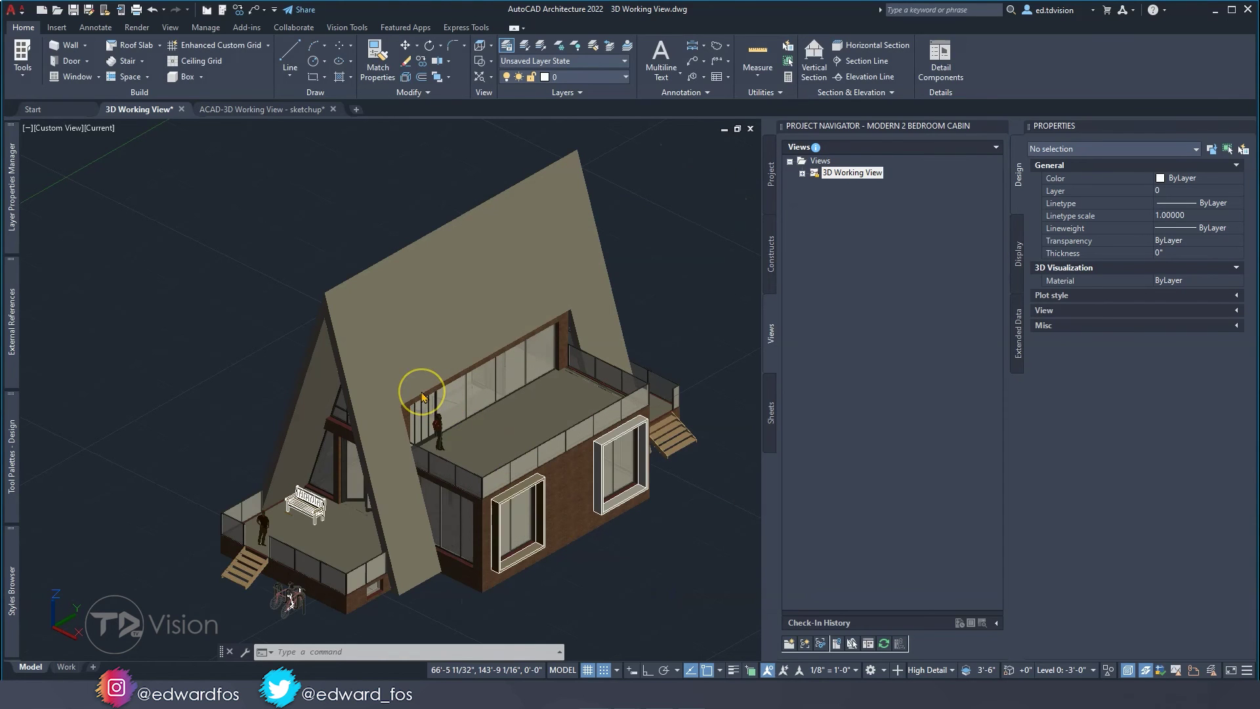
{"action": "key", "text": "Escape"}
{"action": "key", "text": "Escape"}
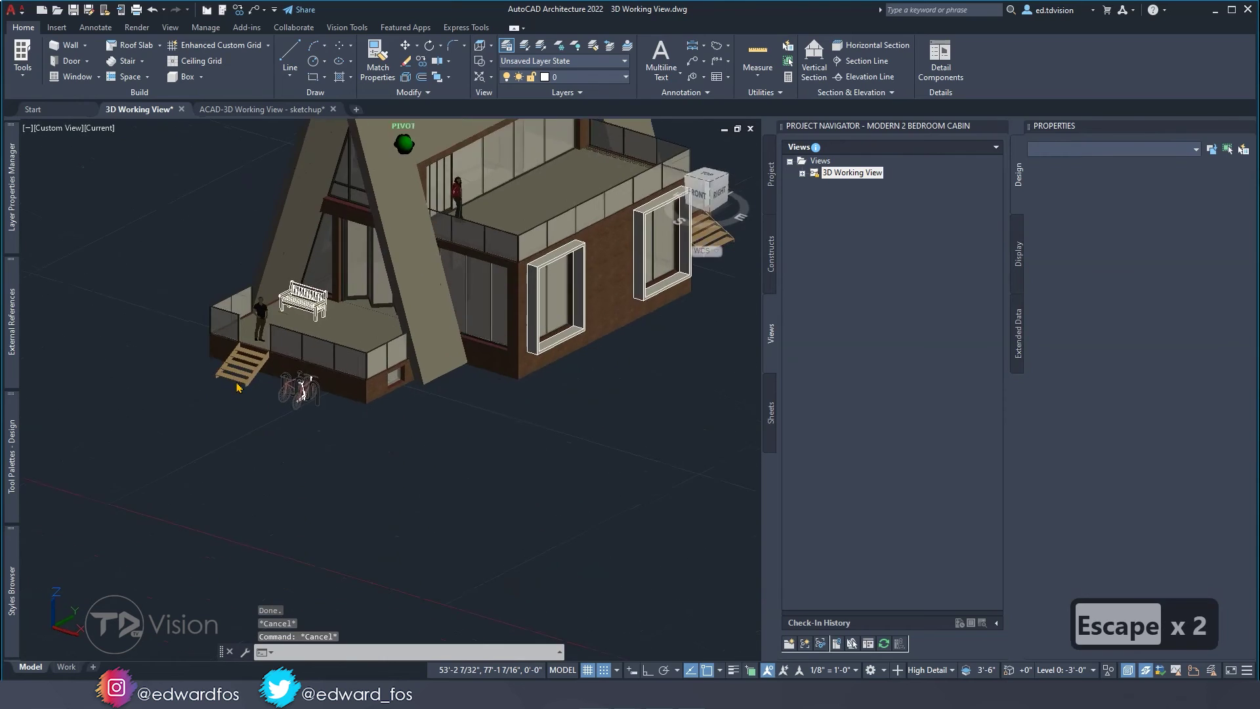
{"action": "scroll", "coordinate": [238, 387], "scroll_direction": "up", "scroll_amount": 5}
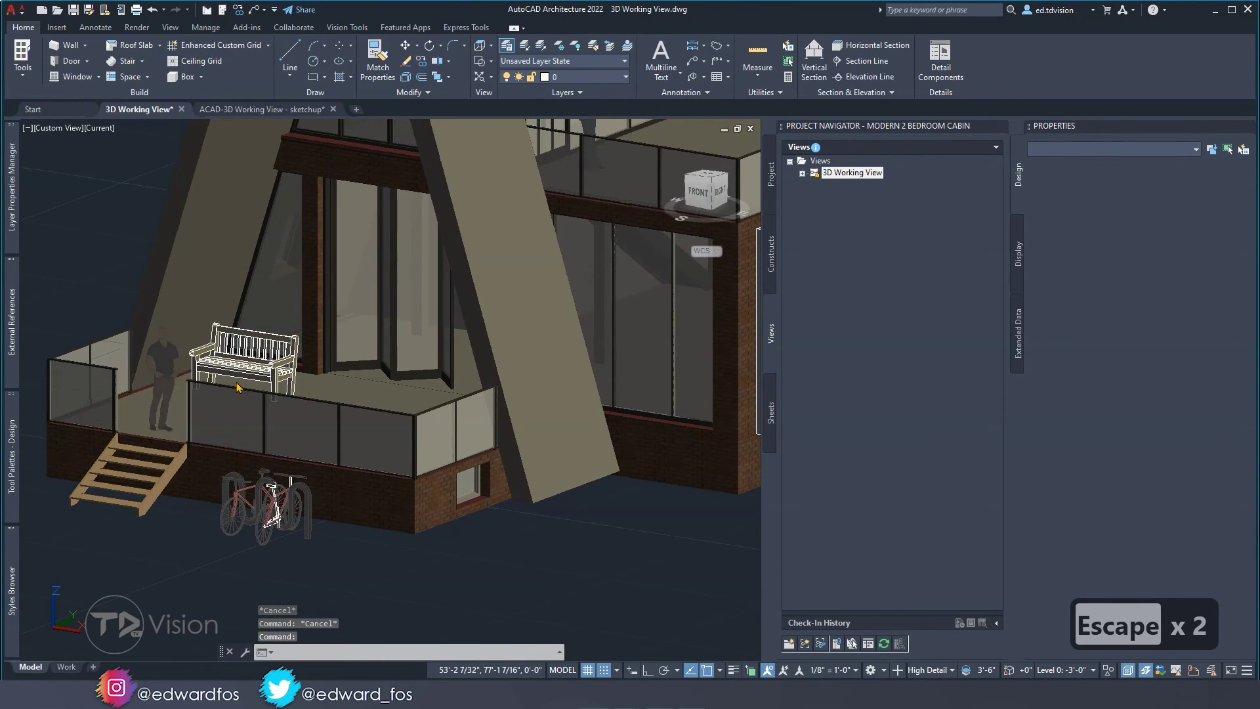
Step: Display the cabin model in the Conceptual visual style and view it from the front corner
{"action": "middle_click_drag", "start_coordinate": [238, 387], "coordinate": [238, 387], "text": "shift"}
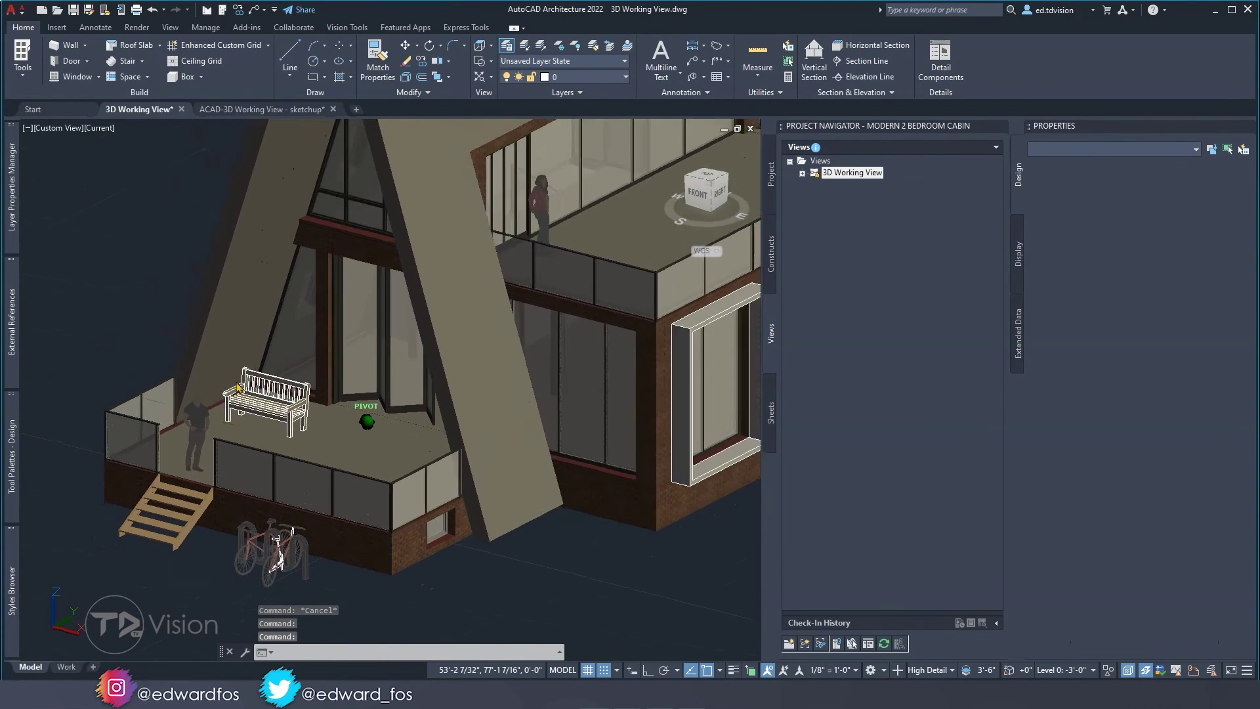
{"action": "scroll", "coordinate": [238, 387], "scroll_direction": "down", "scroll_amount": 3}
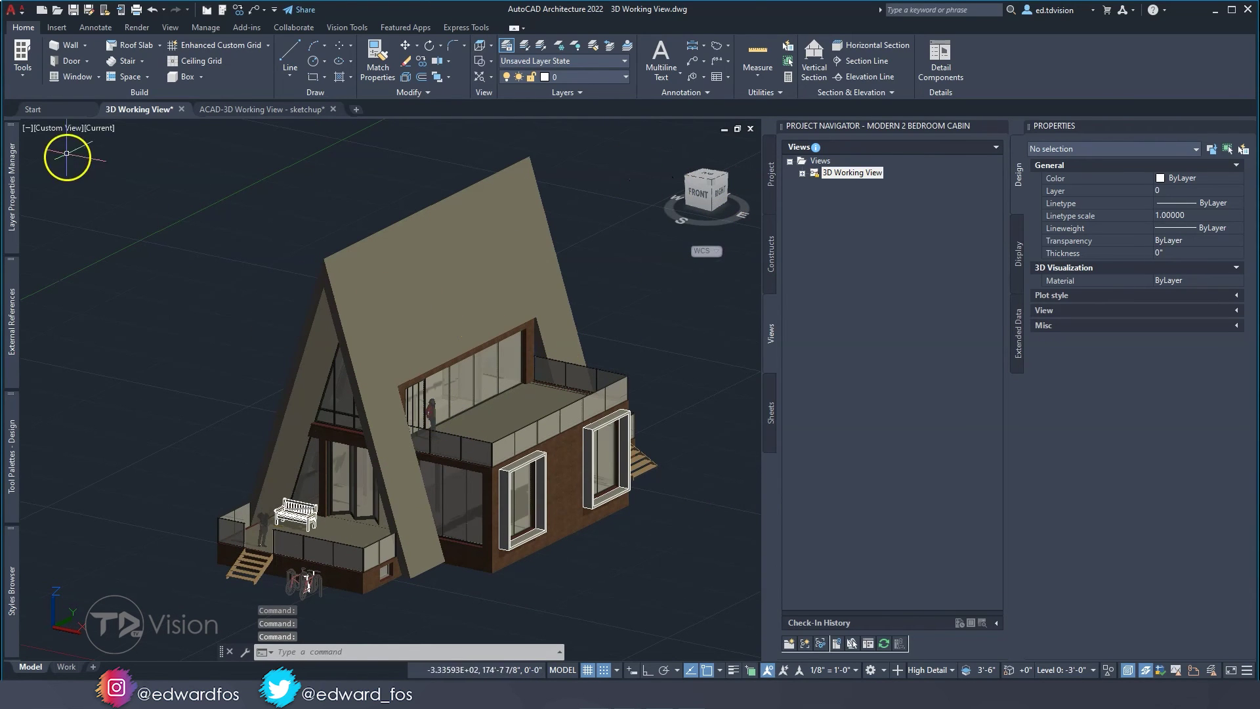
{"action": "left_click", "coordinate": [78, 129]}
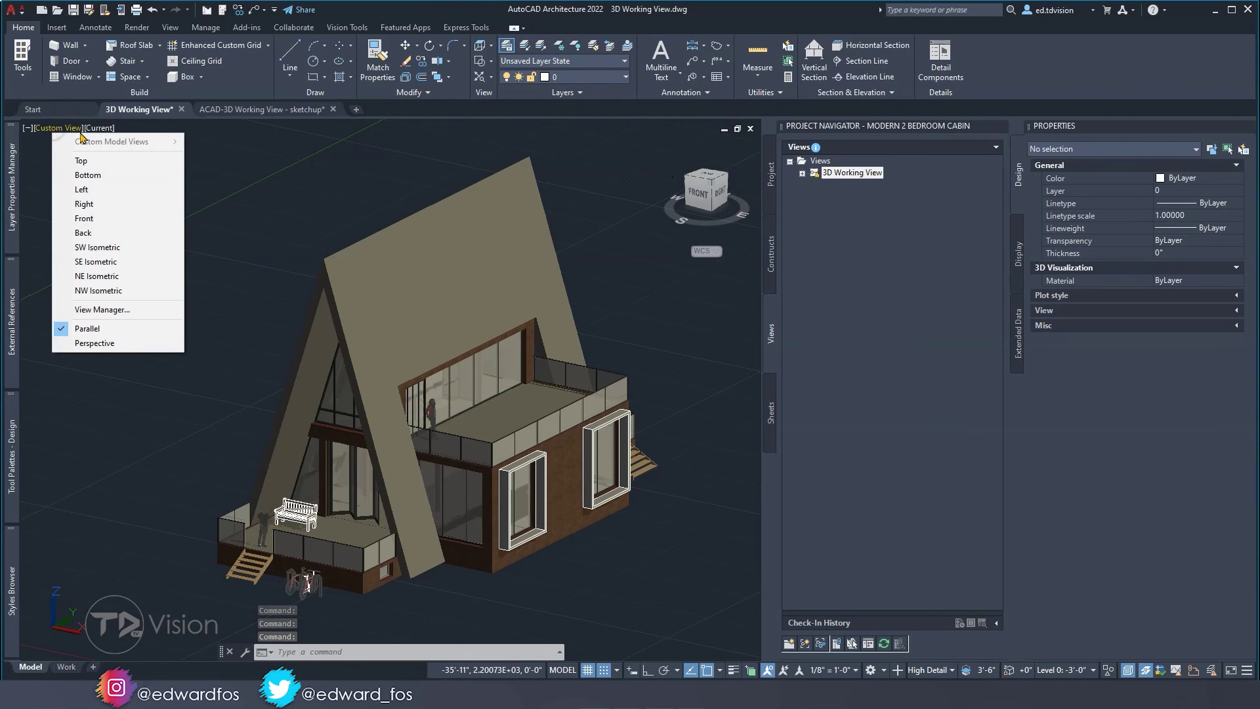
{"action": "key", "text": "Escape"}
{"action": "key", "text": "Escape"}
{"action": "left_click", "coordinate": [107, 131]}
{"action": "key", "text": "Escape"}
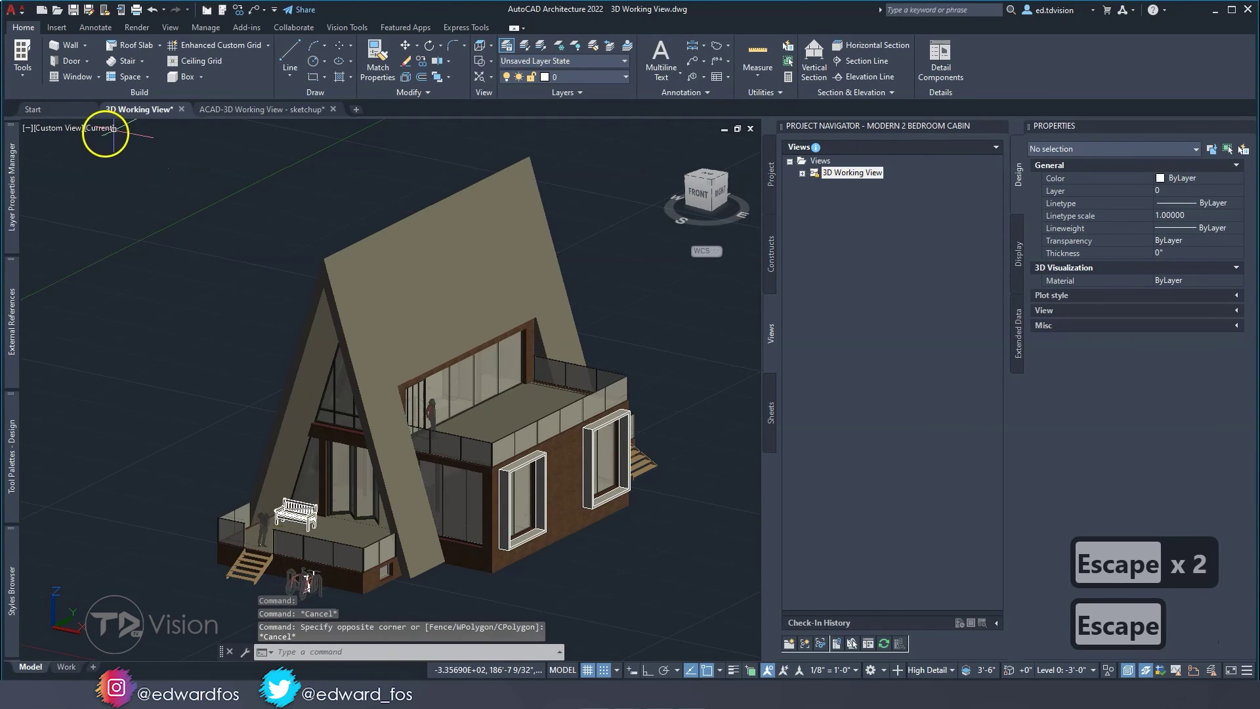
{"action": "key", "text": "Escape"}
{"action": "left_click", "coordinate": [103, 128]}
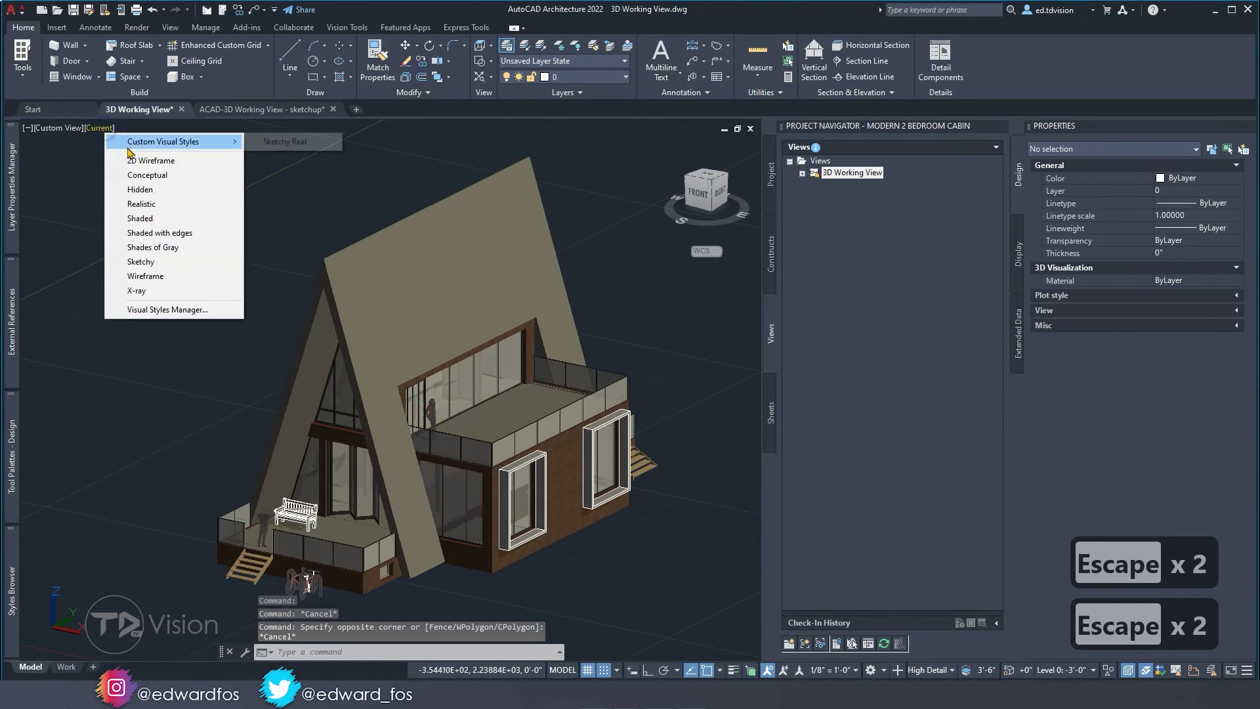
{"action": "left_click", "coordinate": [151, 175]}
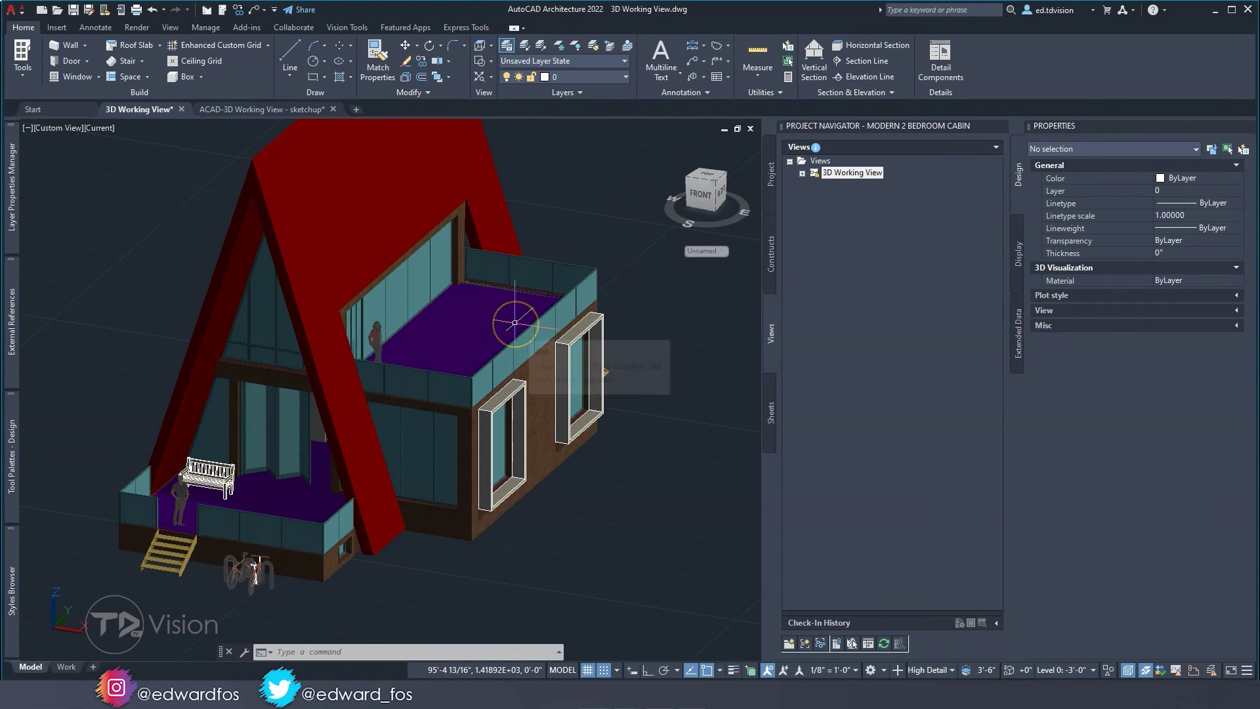
{"action": "key", "text": "Escape"}
{"action": "key", "text": "Escape"}
{"action": "key", "text": "Escape"}
{"action": "key", "text": "Escape"}
{"action": "key", "text": "Escape"}
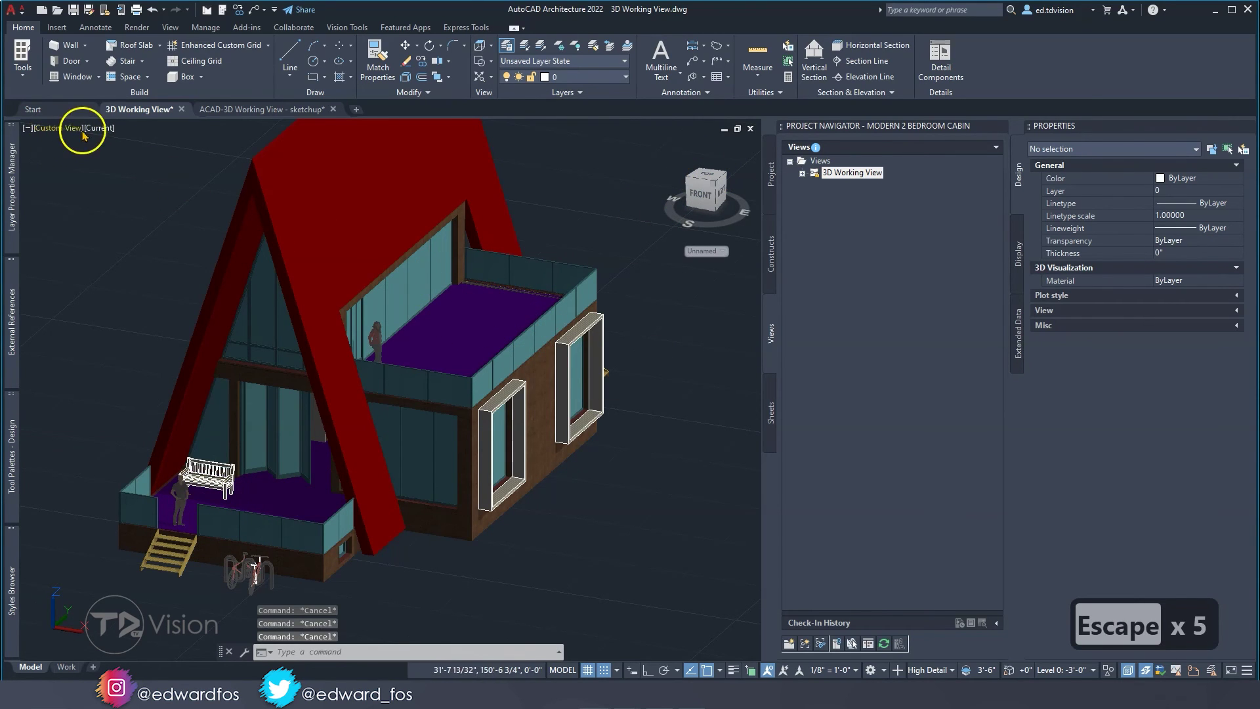
Step: Switch the 3D Working View to the Top view with the 2D Wireframe visual style
{"action": "left_click", "coordinate": [58, 130]}
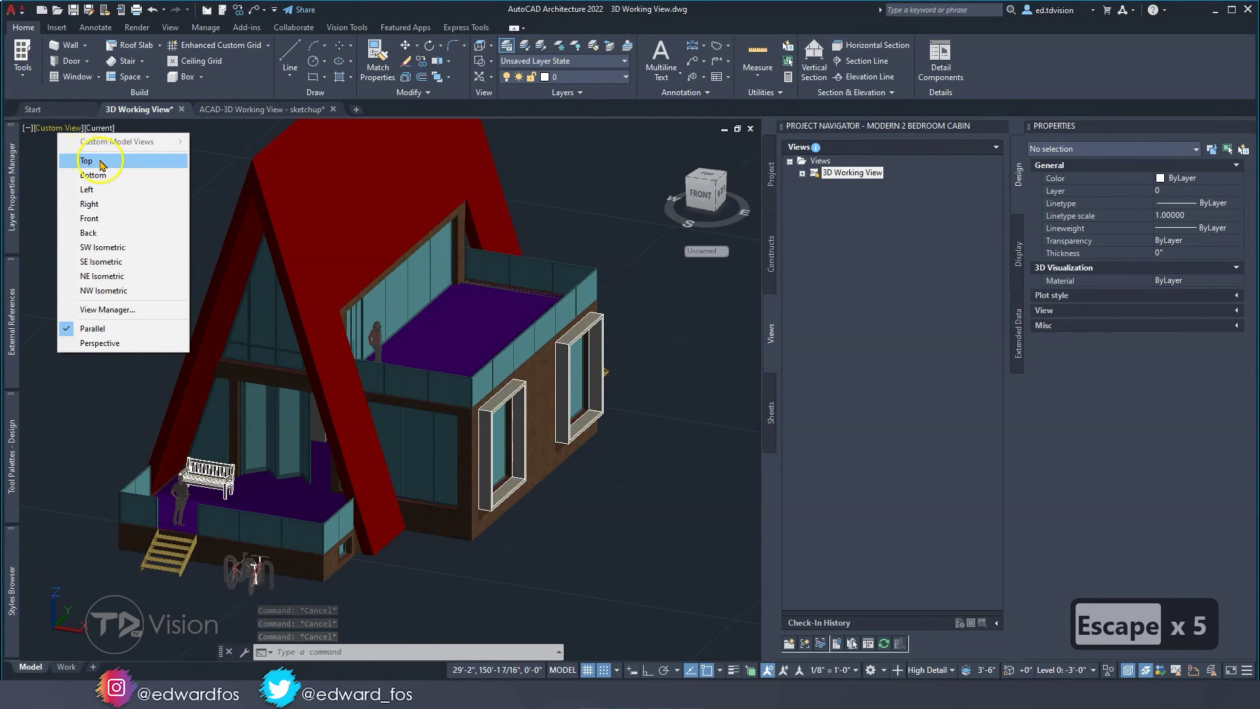
{"action": "left_click", "coordinate": [86, 161]}
{"action": "left_click", "coordinate": [68, 129]}
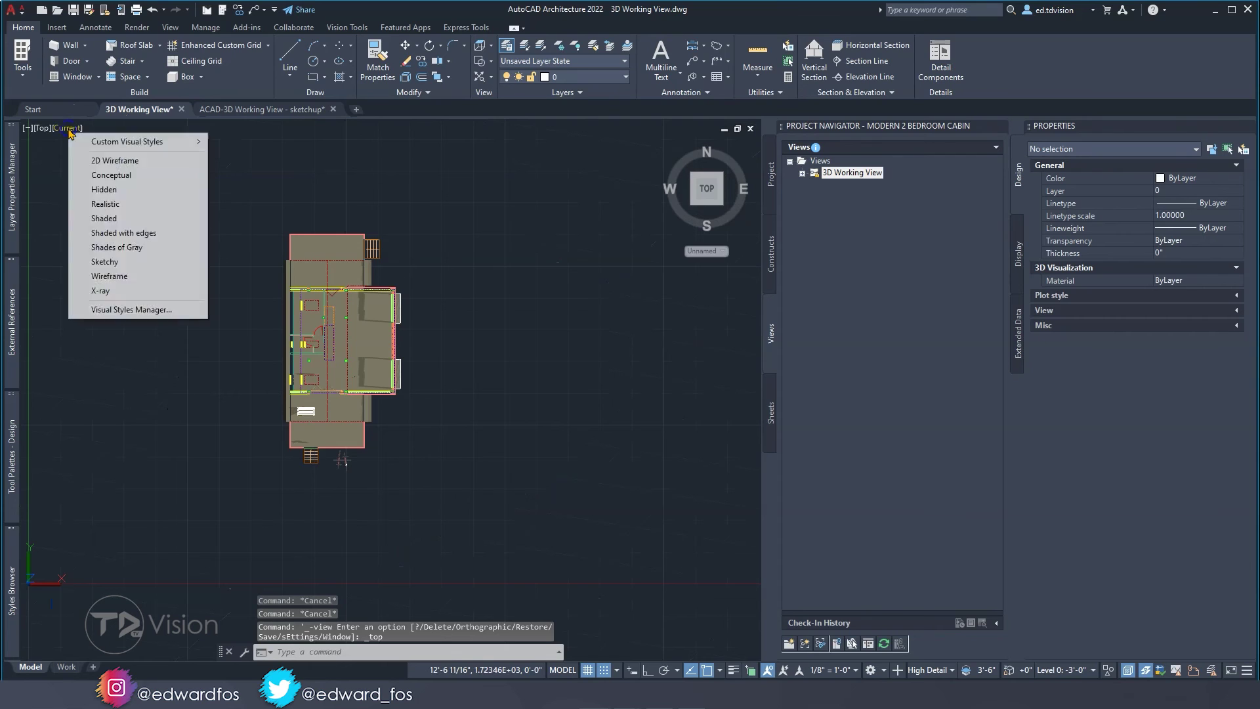
{"action": "left_click", "coordinate": [115, 160]}
{"action": "scroll", "coordinate": [317, 353], "scroll_direction": "up", "scroll_amount": 3}
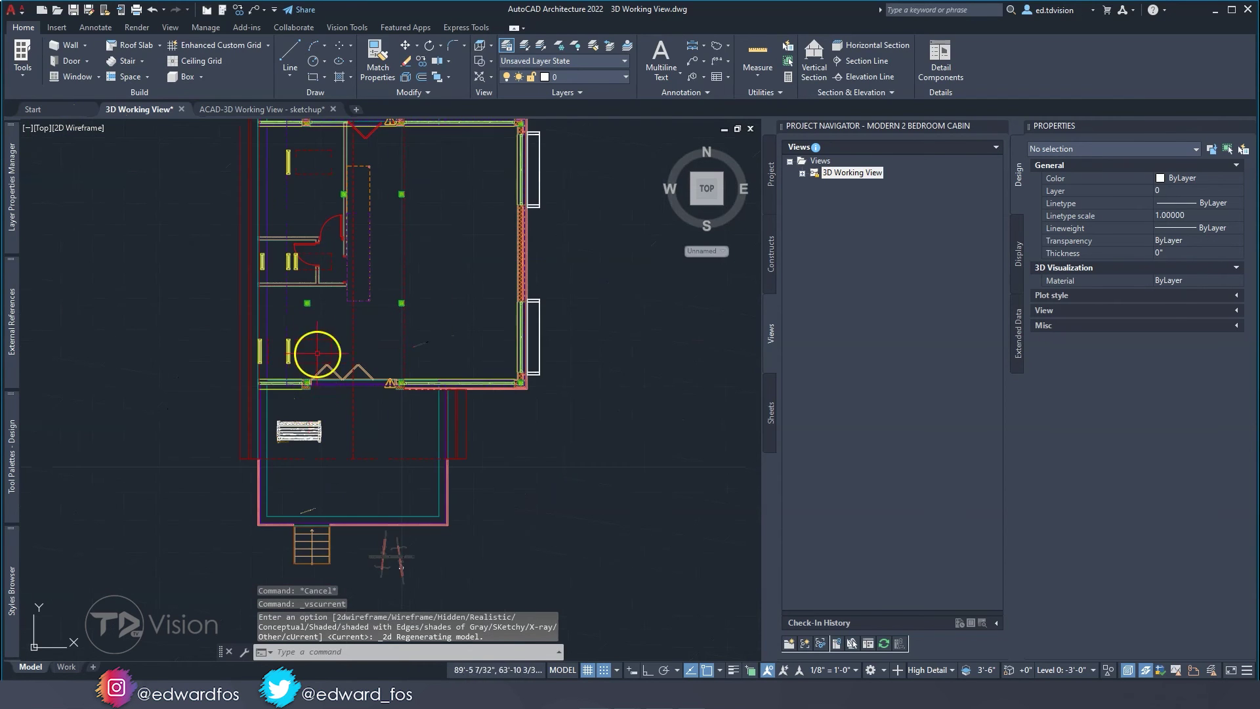
{"action": "middle_click_drag", "start_coordinate": [317, 353], "coordinate": [312, 390]}
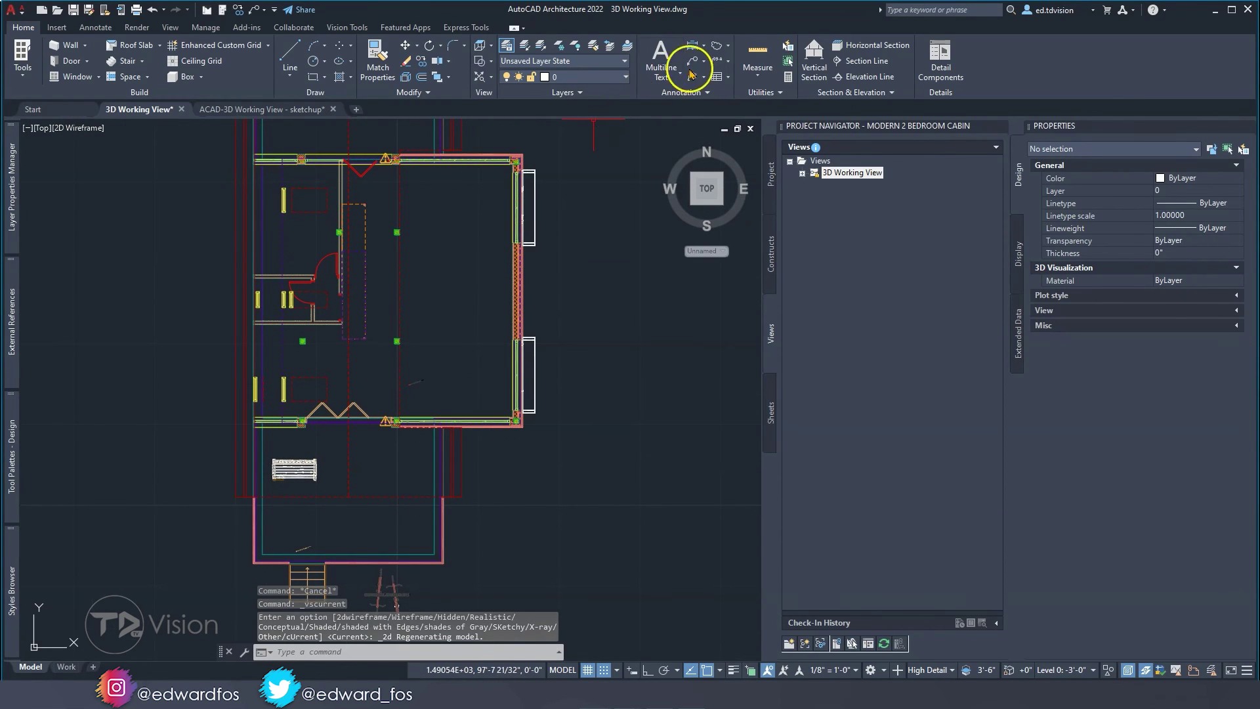
Step: Start a Section-Section (Sheet) callout and draw a horizontal section line across the cabin's front deck with Ortho on
{"action": "left_click", "coordinate": [91, 29]}
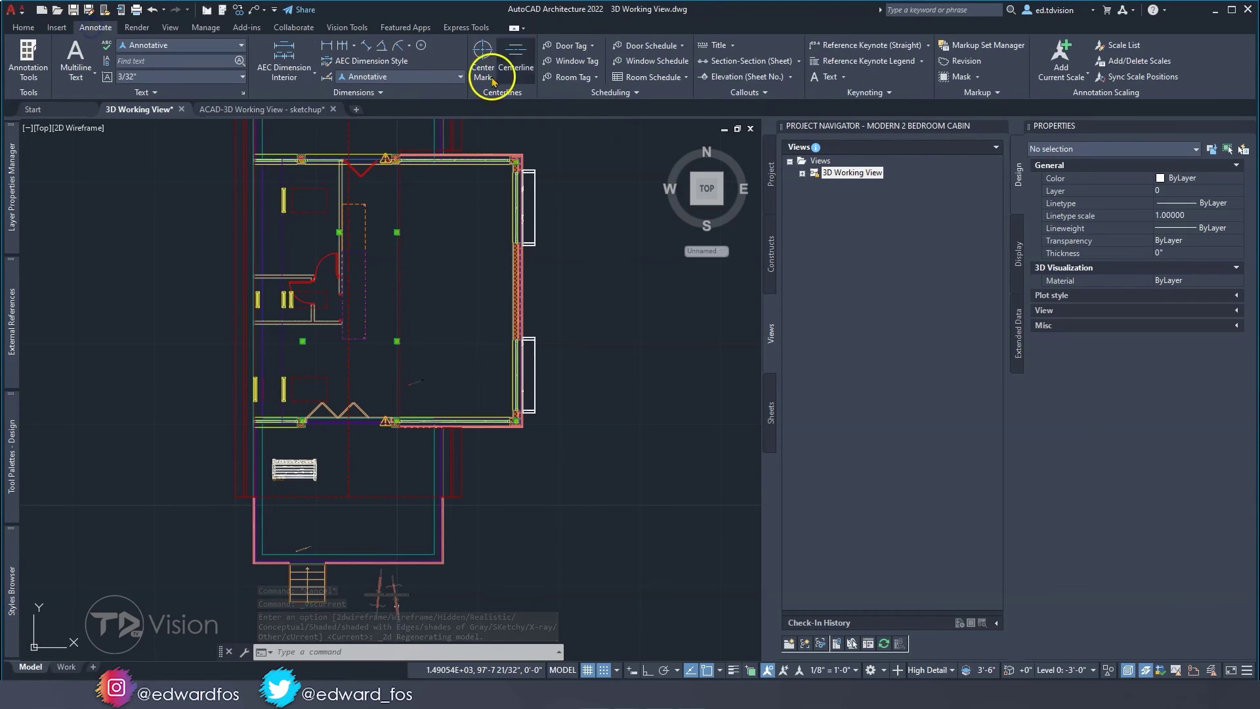
{"action": "left_click", "coordinate": [799, 62]}
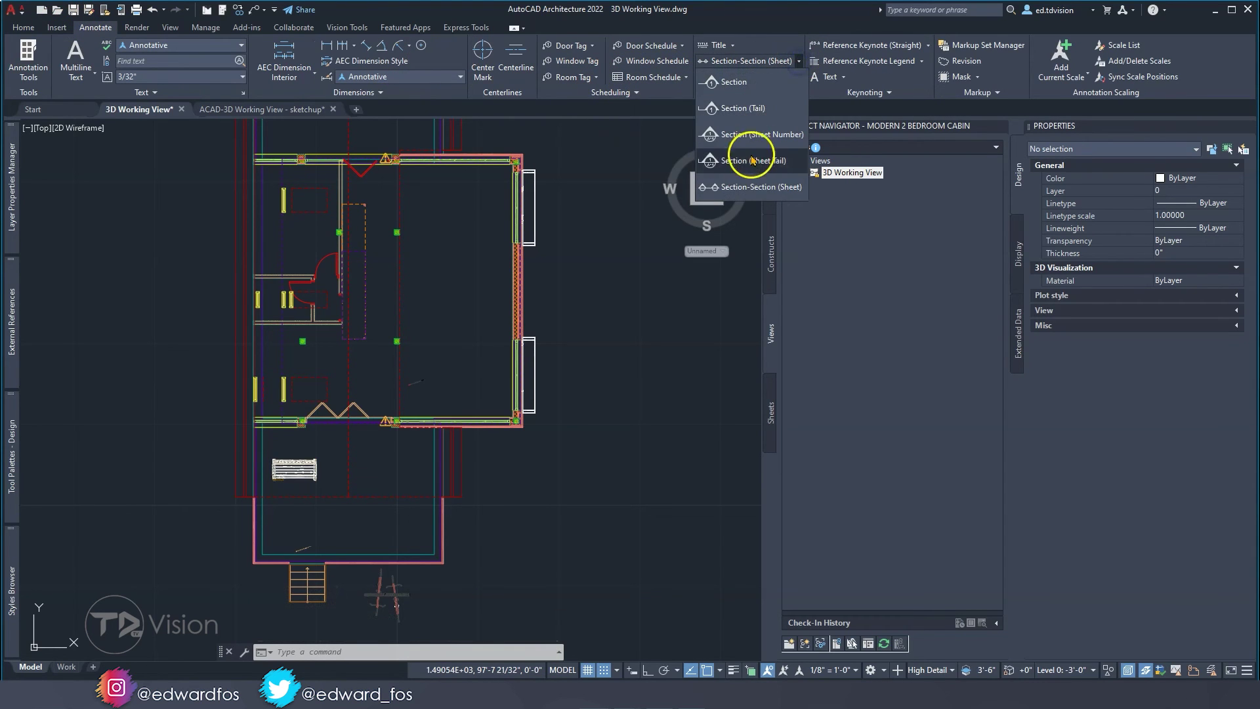
{"action": "left_click", "coordinate": [739, 186]}
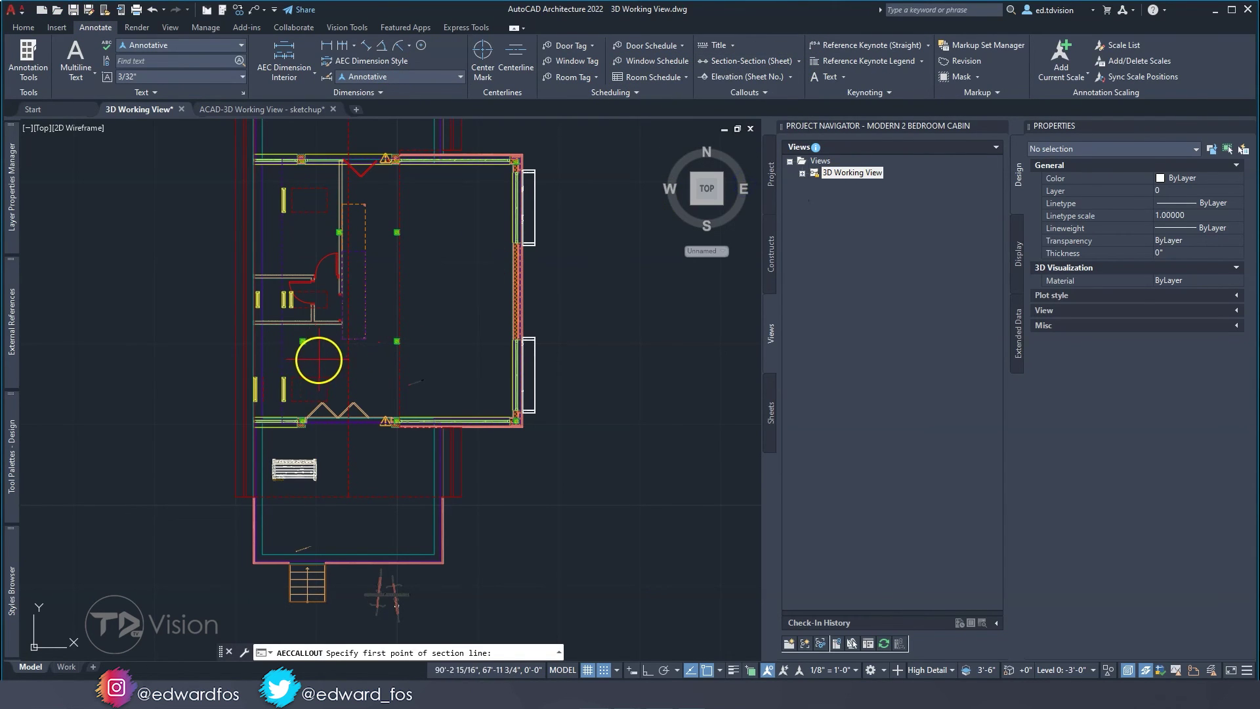
{"action": "middle_click_drag", "start_coordinate": [274, 445], "coordinate": [234, 286]}
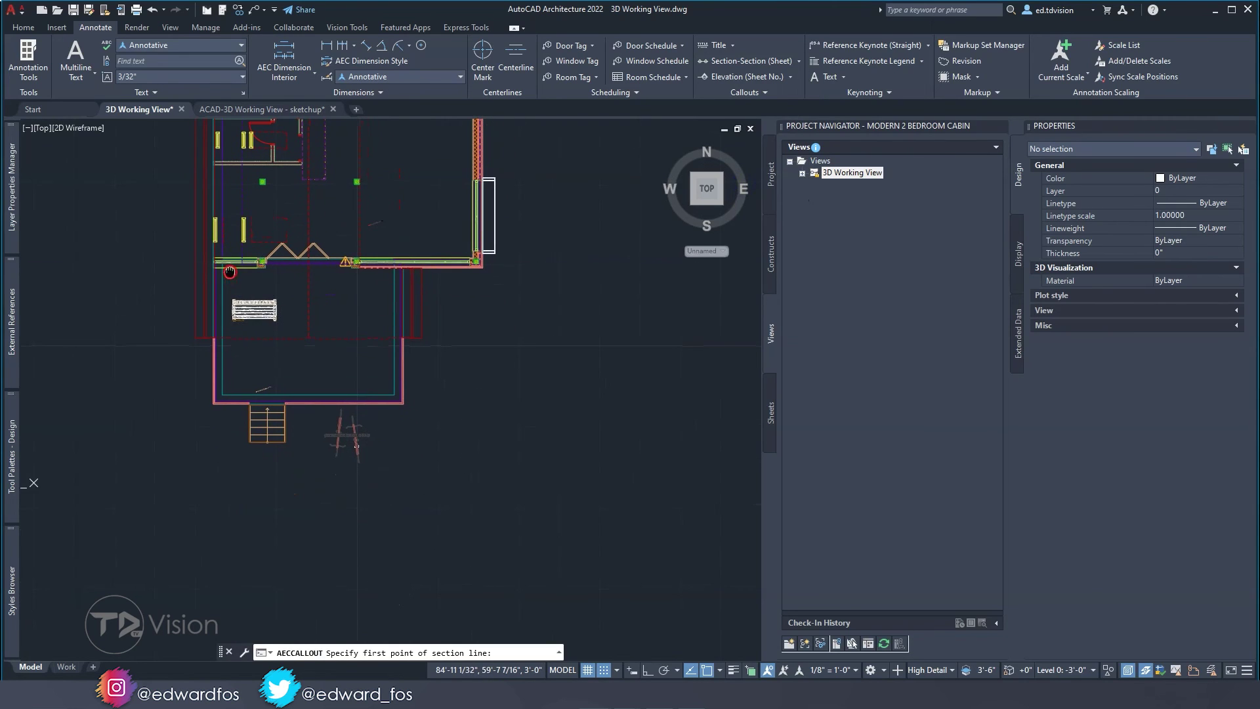
{"action": "left_click", "coordinate": [175, 363]}
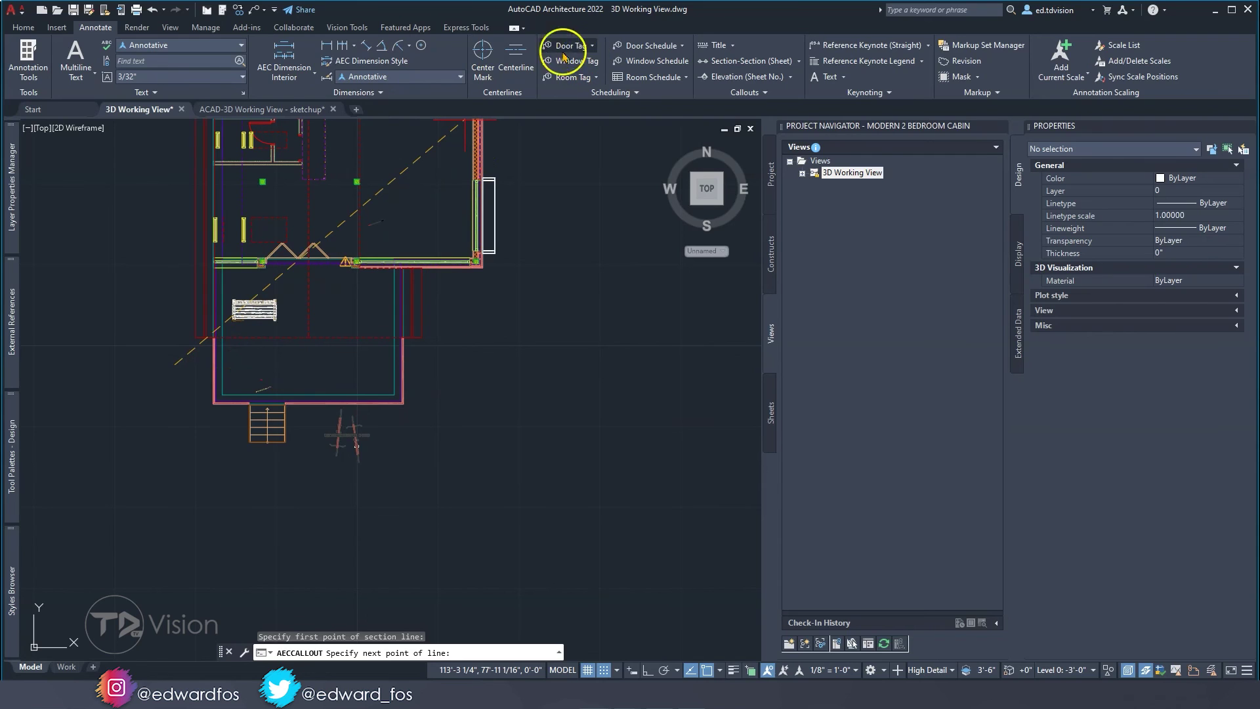
{"action": "left_click", "coordinate": [648, 669]}
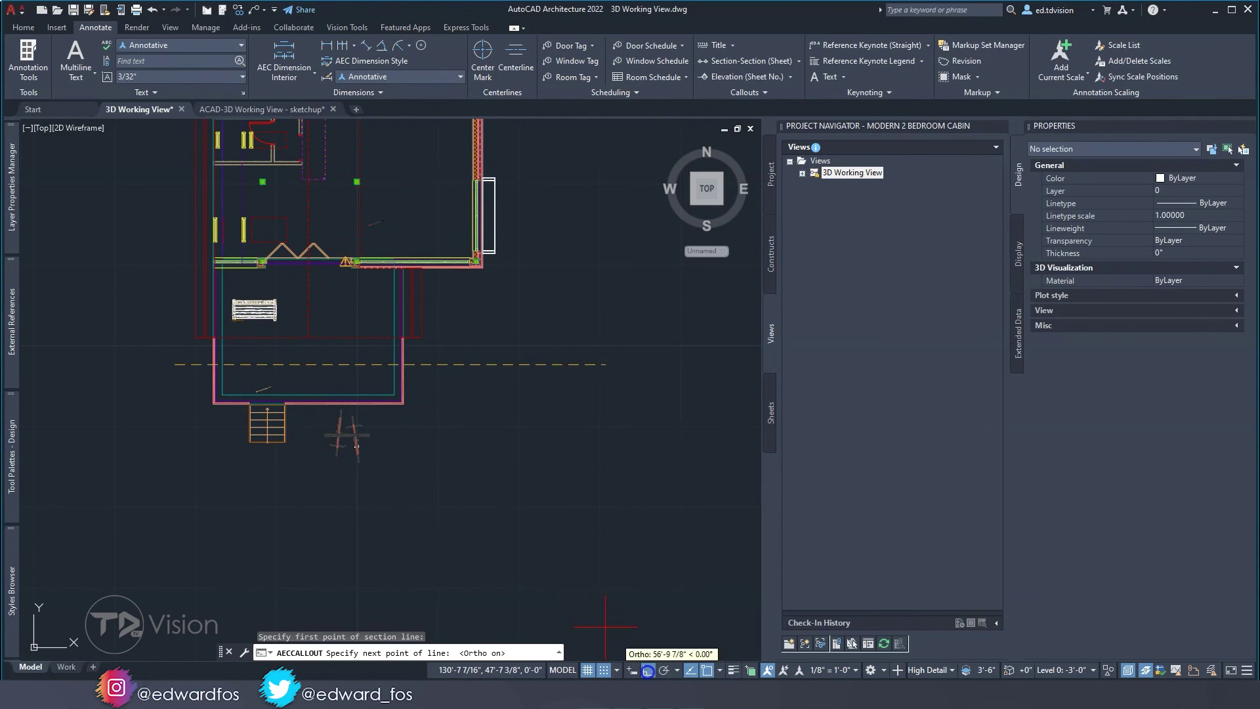
{"action": "left_click", "coordinate": [529, 344]}
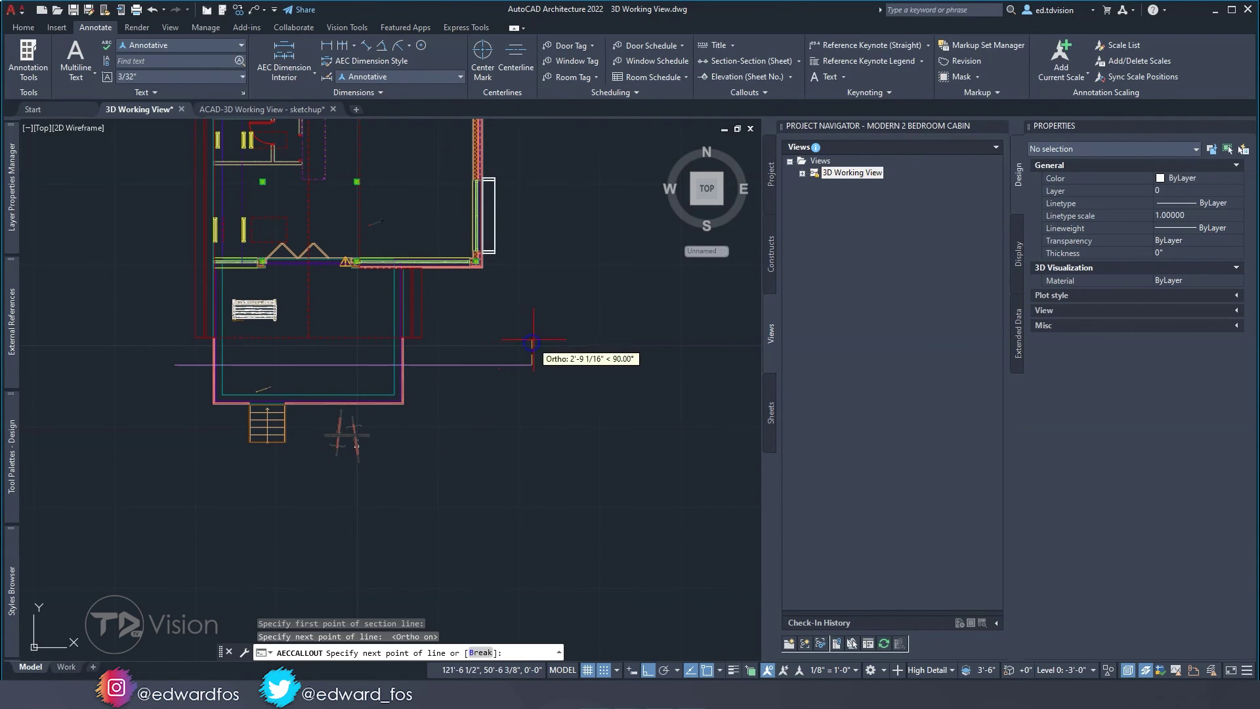
{"action": "middle_click_drag", "start_coordinate": [535, 293], "coordinate": [532, 381]}
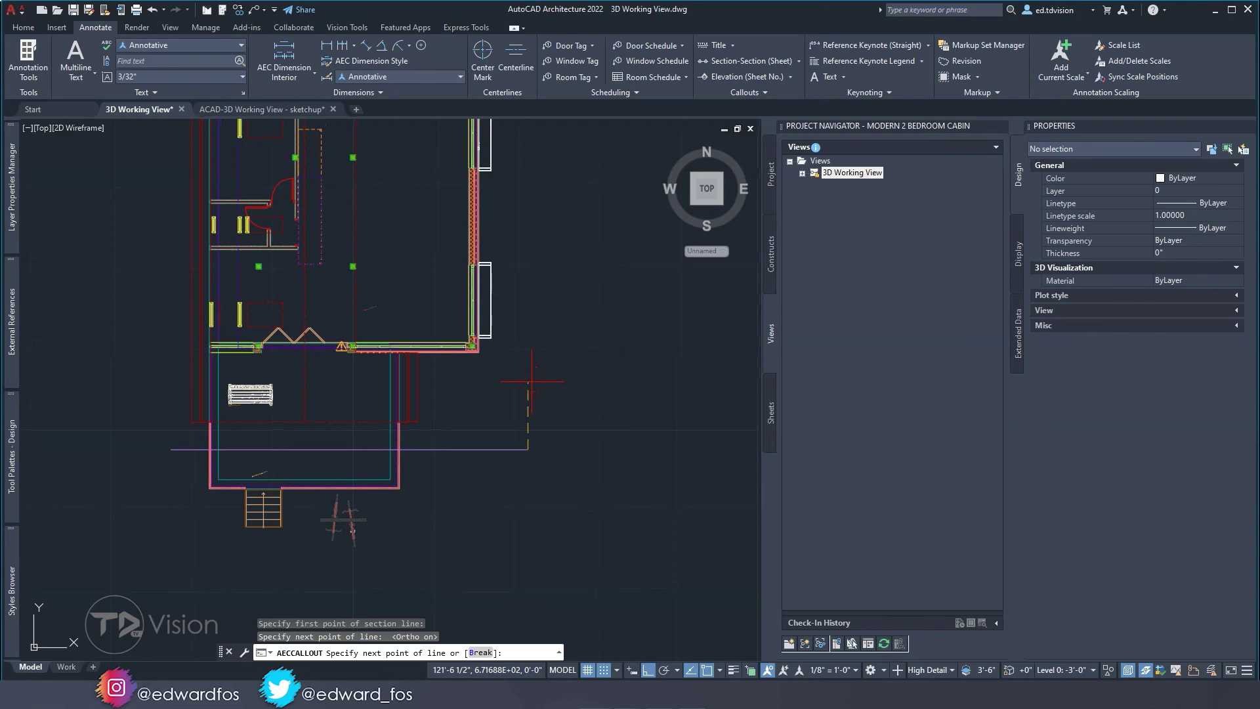
{"action": "key", "text": "Return"}
Step: Extend the section past the rear deck and generate it with a titlemark at 1/8" = 1'-0" in the current drawing, beside the plan
{"action": "scroll", "coordinate": [531, 381], "scroll_direction": "down", "scroll_amount": 4}
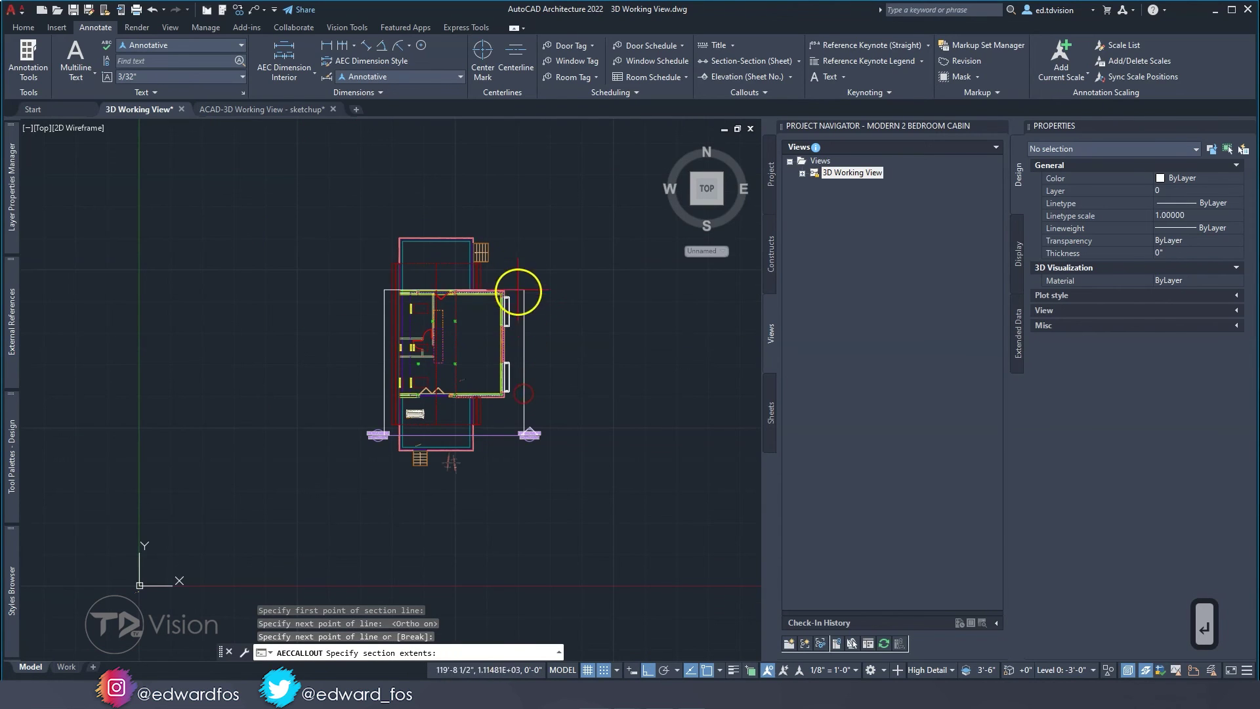
{"action": "left_click", "coordinate": [526, 226]}
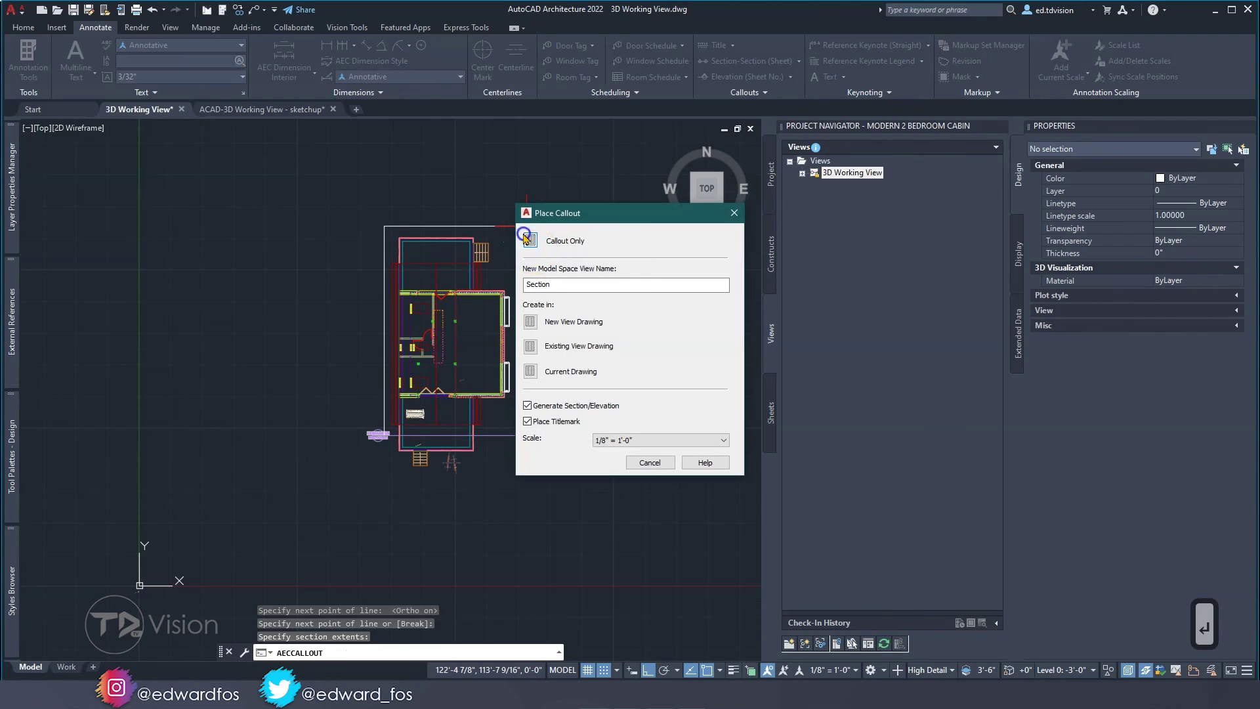
{"action": "left_click", "coordinate": [531, 371]}
{"action": "middle_click_drag", "start_coordinate": [568, 365], "coordinate": [332, 351]}
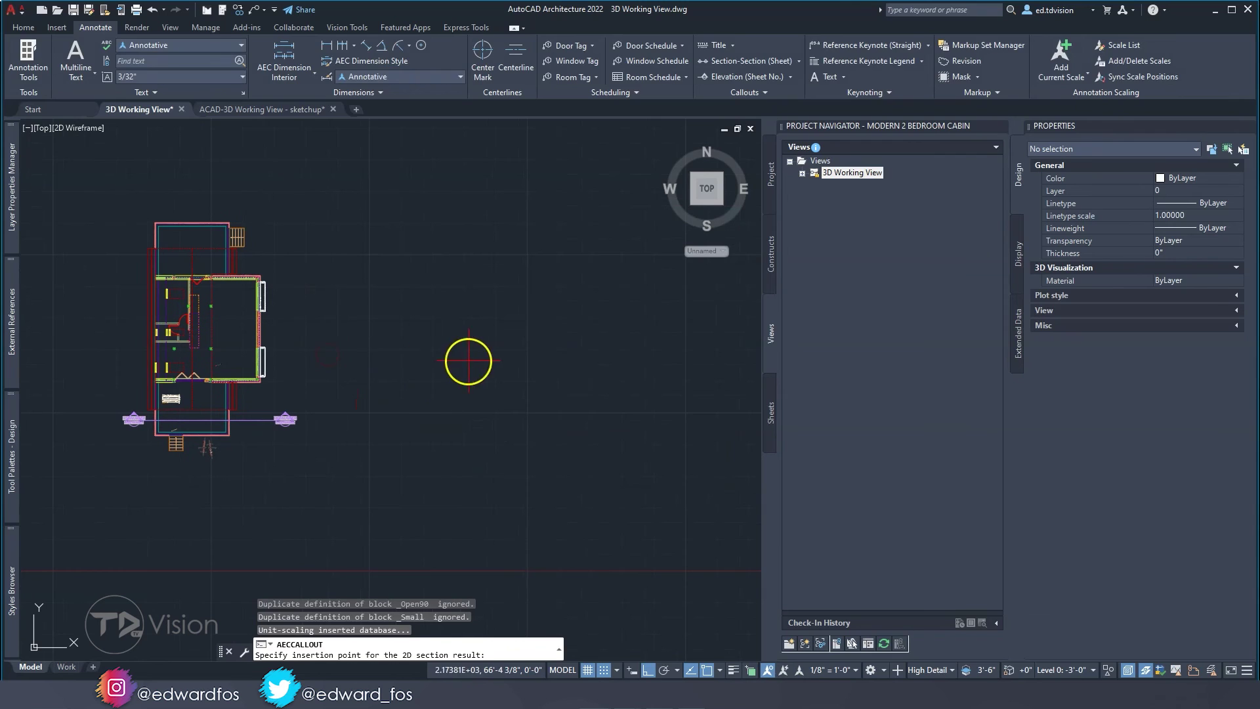
{"action": "left_click", "coordinate": [468, 360]}
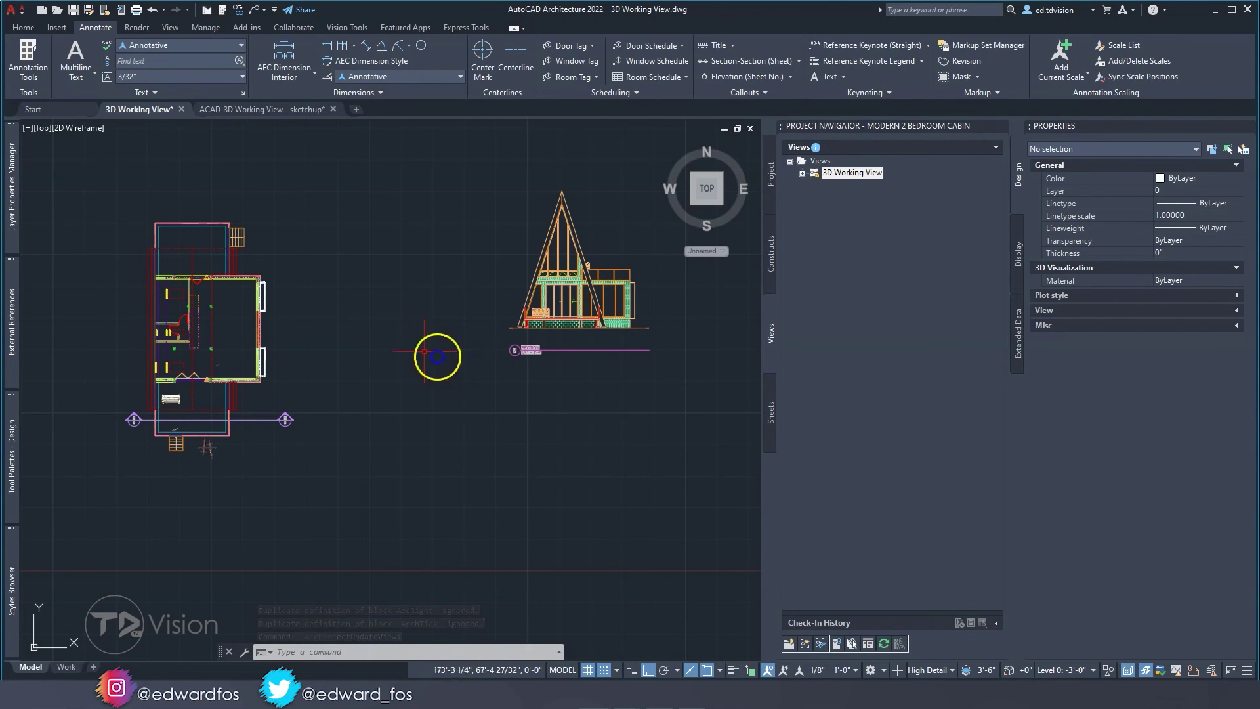
Step: Examine how the bench and the standing figure on the upper deck are drawn in the generated 2D section
{"action": "mouse_move", "coordinate": [260, 355]}
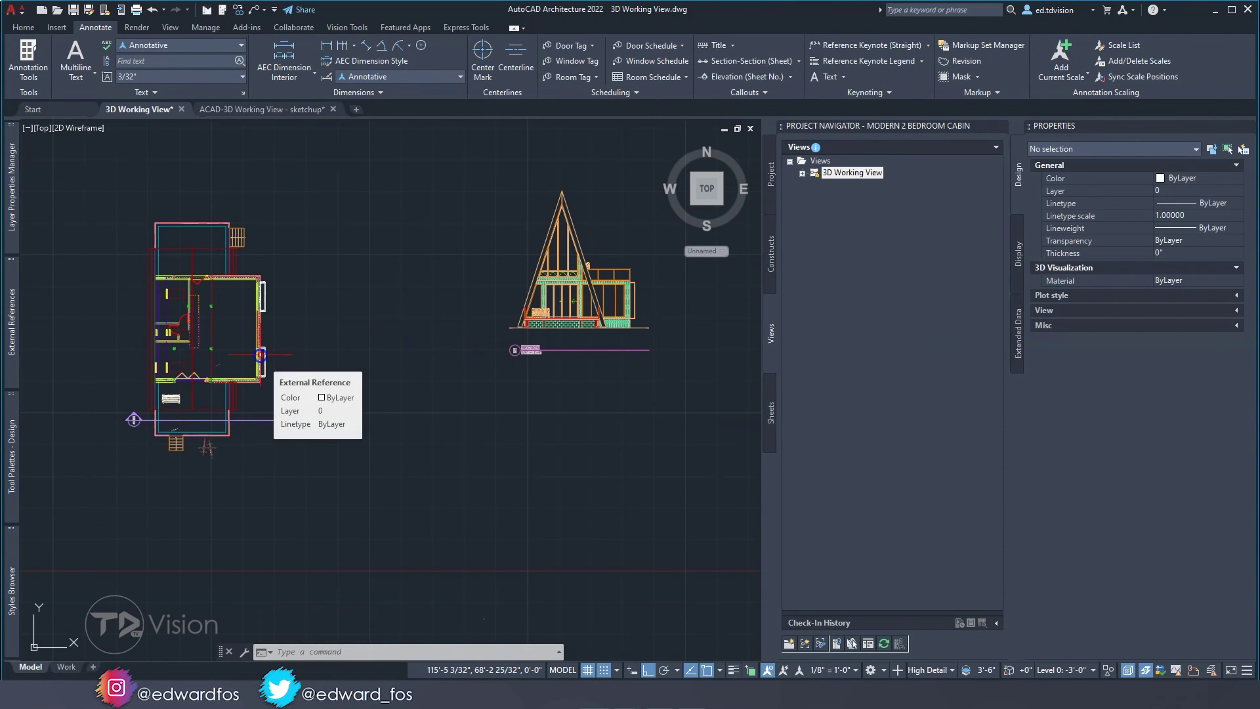
{"action": "left_click", "coordinate": [528, 353]}
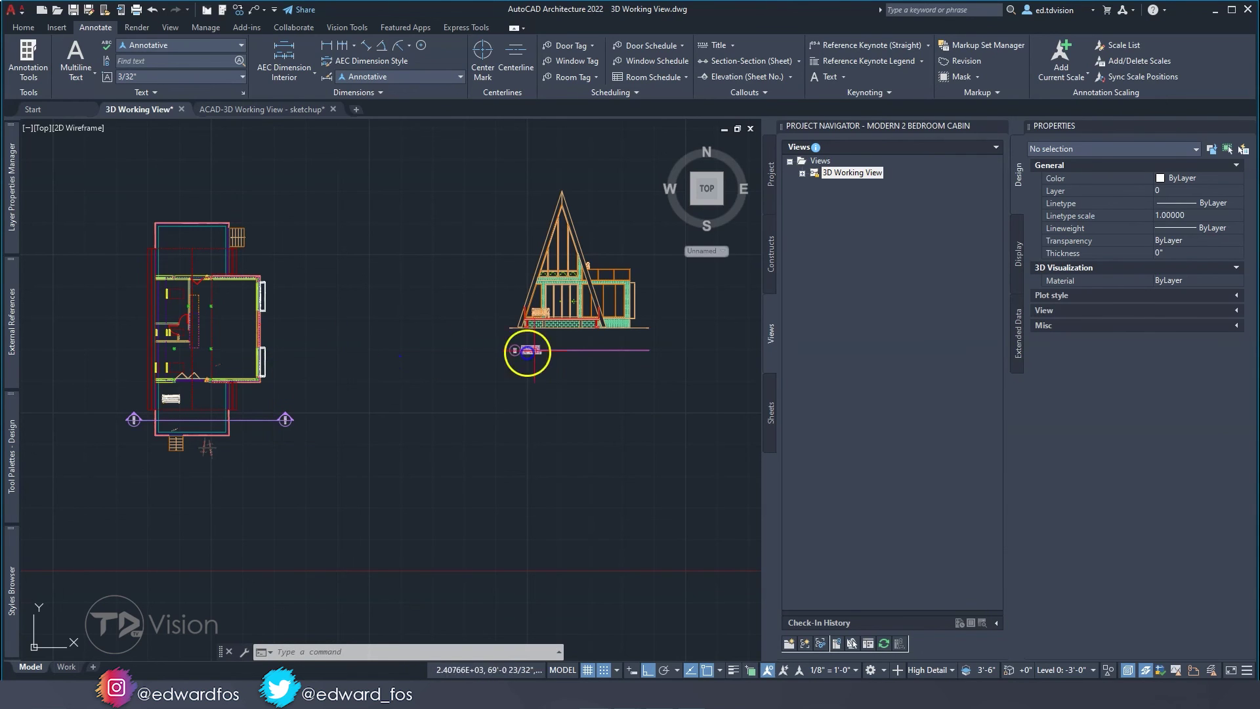
{"action": "scroll", "coordinate": [612, 304], "scroll_direction": "up", "scroll_amount": 10}
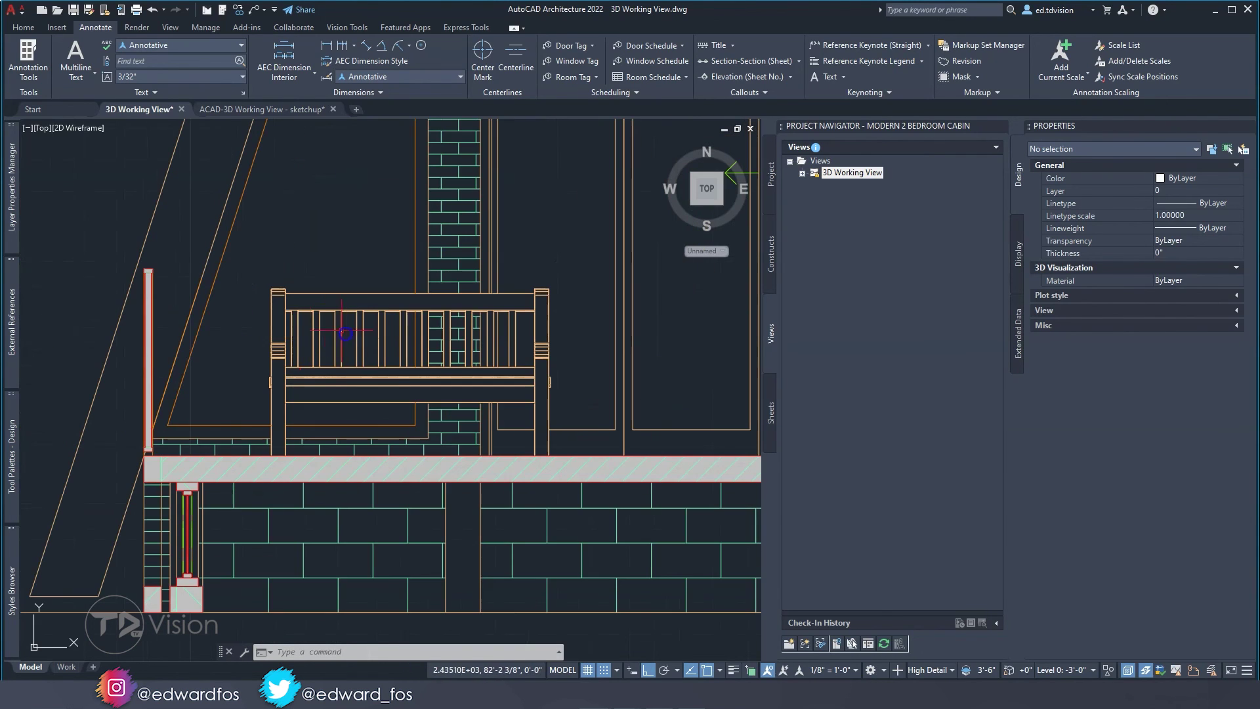
{"action": "left_click", "coordinate": [464, 365]}
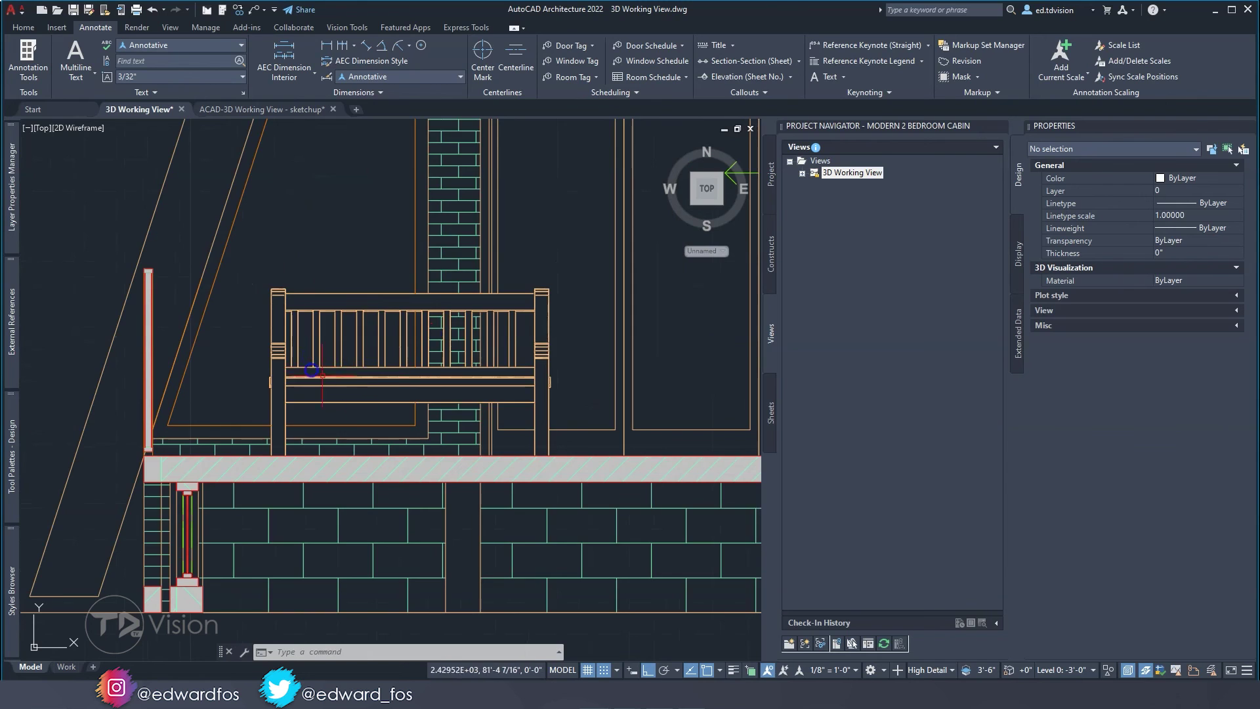
{"action": "scroll", "coordinate": [311, 370], "scroll_direction": "down", "scroll_amount": 8}
{"action": "scroll", "coordinate": [311, 370], "scroll_direction": "up", "scroll_amount": 5}
{"action": "left_click", "coordinate": [287, 378]}
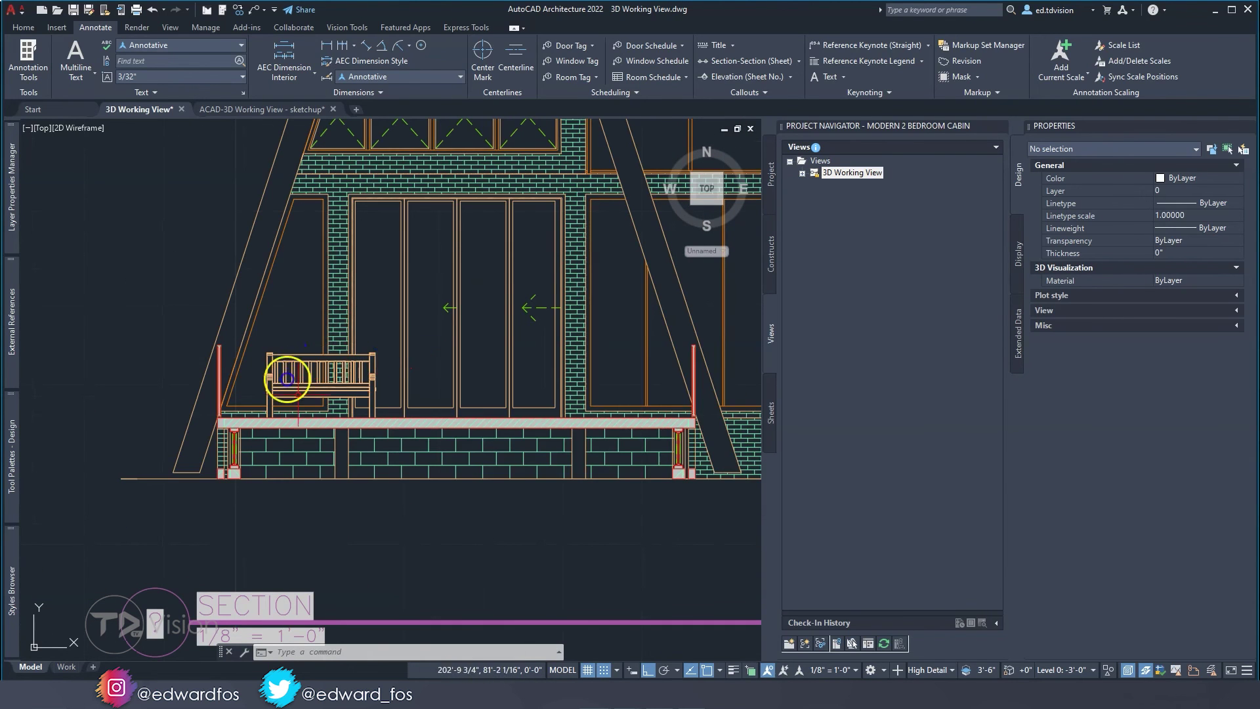
{"action": "scroll", "coordinate": [368, 374], "scroll_direction": "down", "scroll_amount": 4}
{"action": "scroll", "coordinate": [450, 351], "scroll_direction": "up", "scroll_amount": 7}
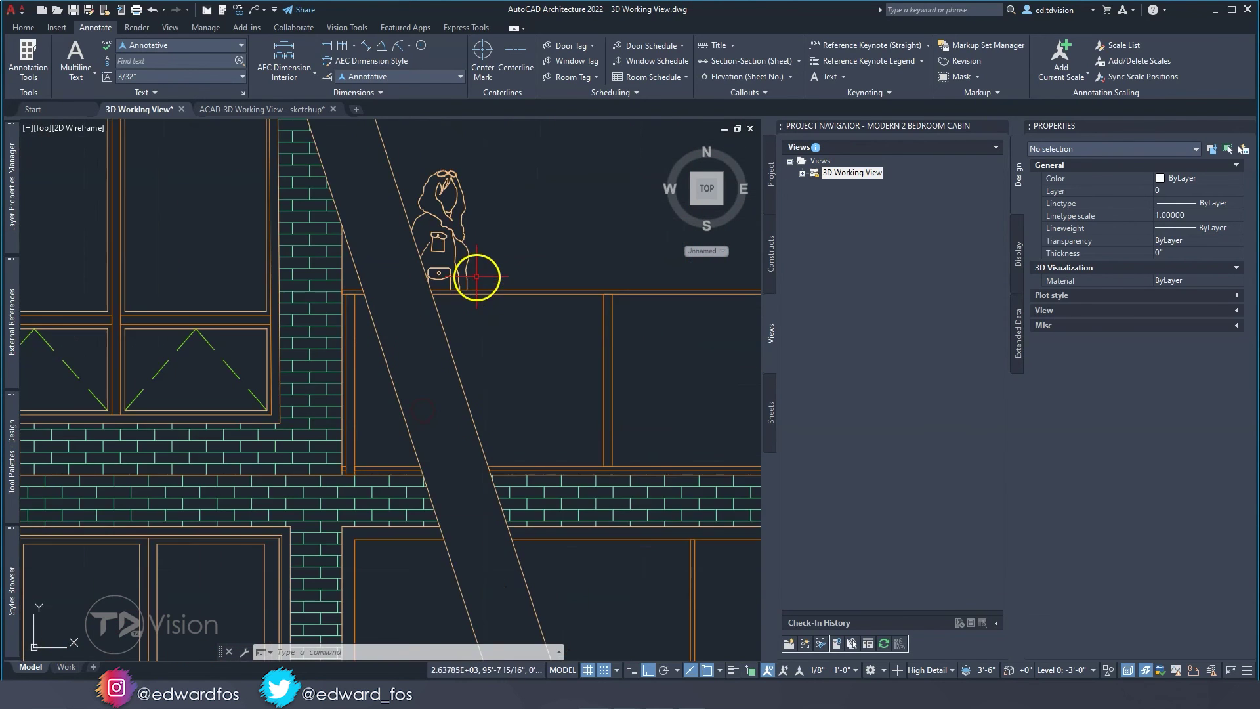
{"action": "middle_click_drag", "start_coordinate": [476, 276], "coordinate": [434, 304]}
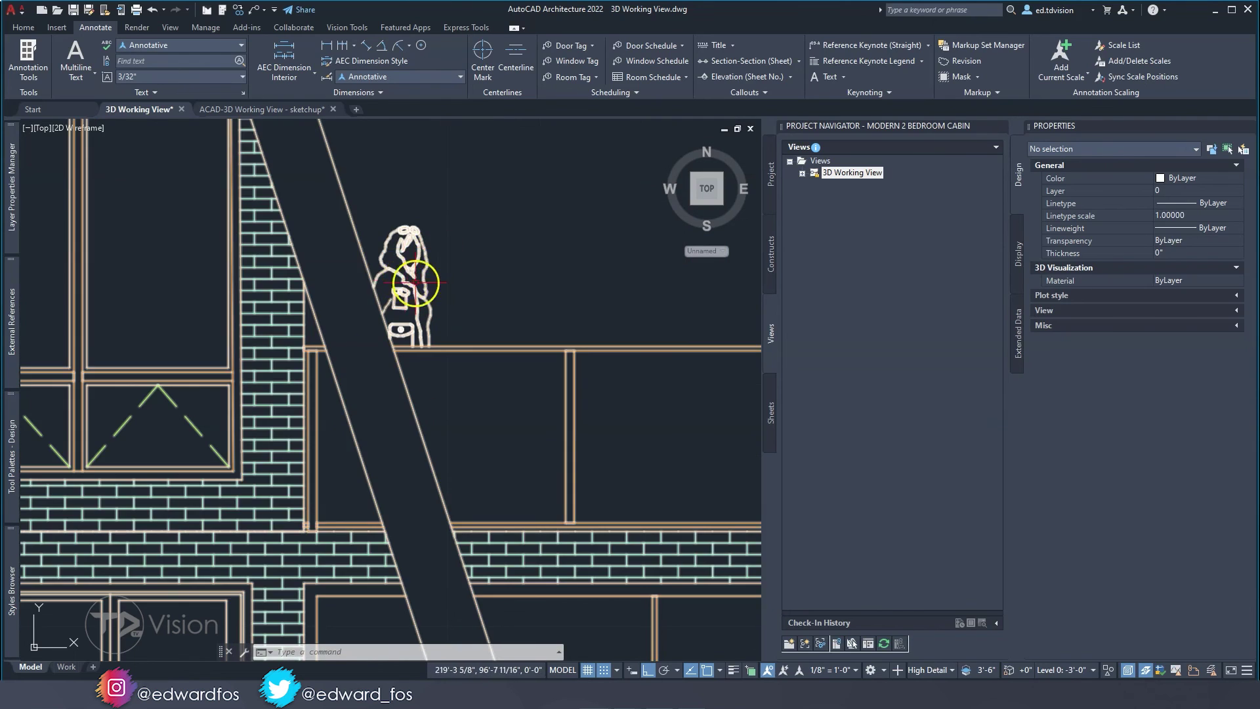
Step: Offset the building section line forward from the front deck, beyond the entry stairs and the bicycles
{"action": "scroll", "coordinate": [434, 276], "scroll_direction": "down", "scroll_amount": 5}
{"action": "middle_click_drag", "start_coordinate": [328, 348], "coordinate": [495, 300]}
{"action": "scroll", "coordinate": [402, 335], "scroll_direction": "down", "scroll_amount": 1}
{"action": "middle_click_drag", "start_coordinate": [285, 392], "coordinate": [403, 359]}
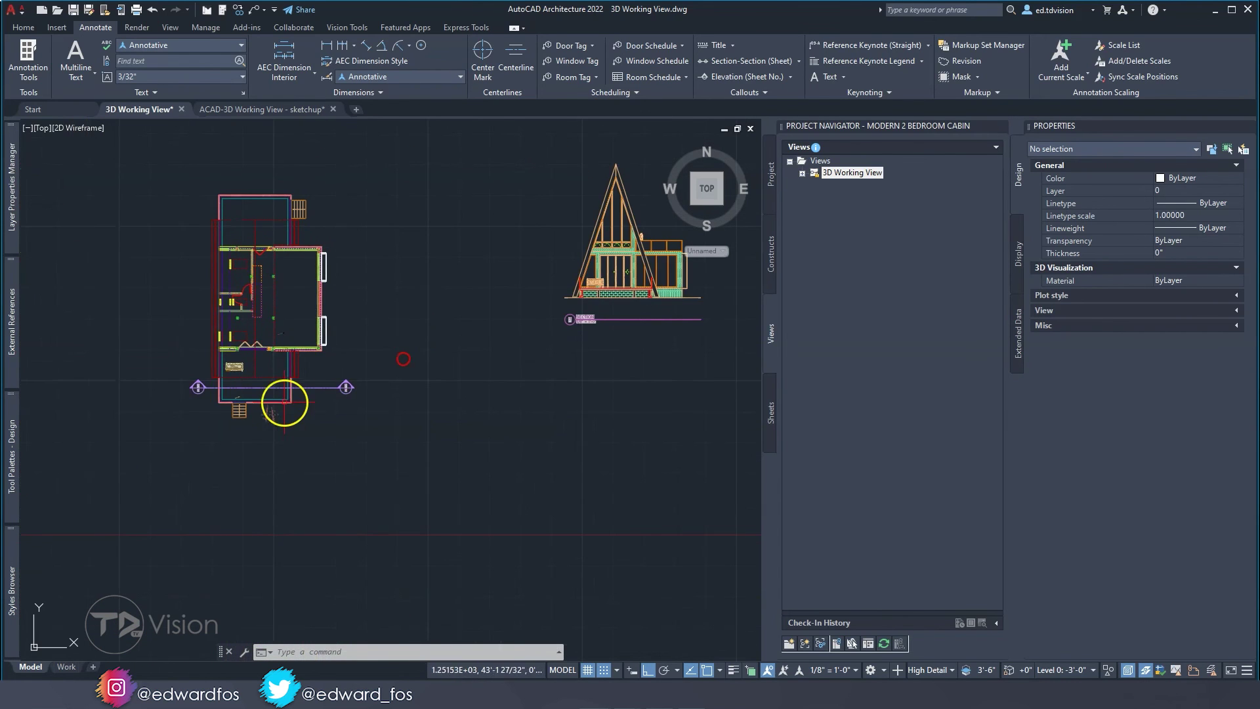
{"action": "scroll", "coordinate": [284, 403], "scroll_direction": "up", "scroll_amount": 2}
{"action": "left_click", "coordinate": [247, 379]}
{"action": "left_click", "coordinate": [265, 379]}
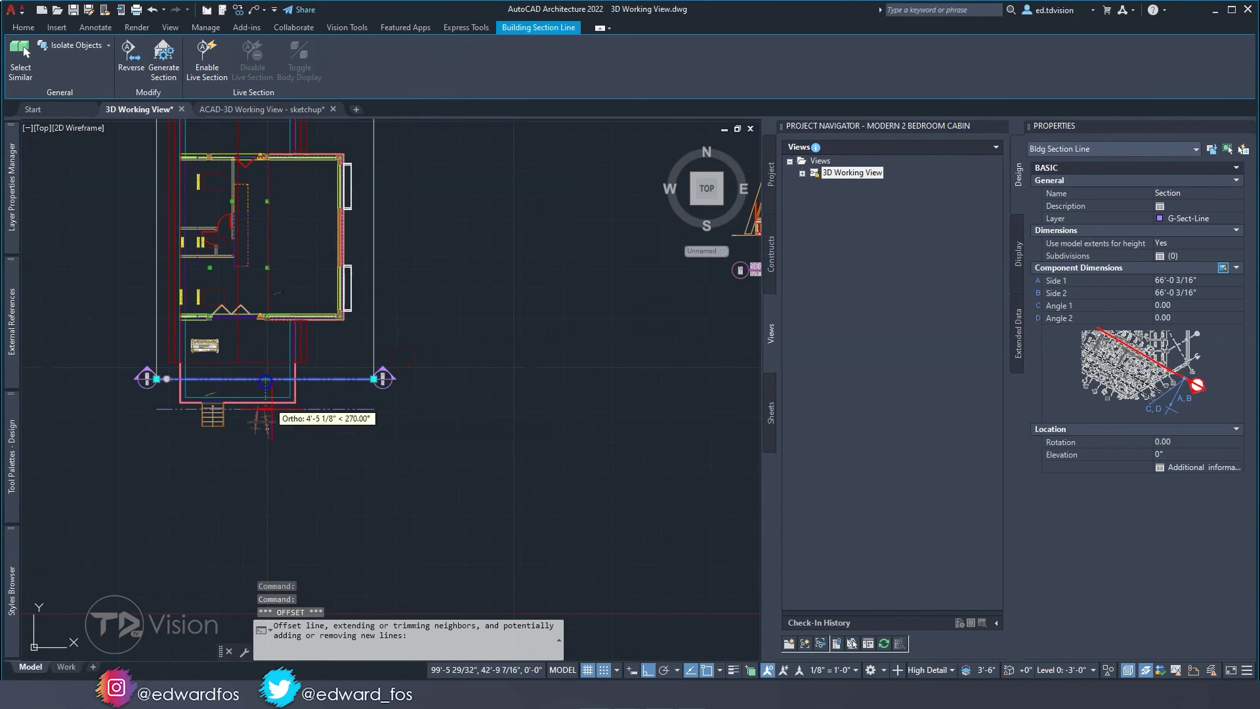
{"action": "left_click", "coordinate": [279, 444]}
{"action": "key", "text": "Escape"}
Step: Refresh the generated 2D section from the relocated section line
{"action": "scroll", "coordinate": [339, 415], "scroll_direction": "down", "scroll_amount": 1}
{"action": "scroll", "coordinate": [339, 414], "scroll_direction": "down", "scroll_amount": 1}
{"action": "middle_click_drag", "start_coordinate": [339, 414], "coordinate": [197, 454]}
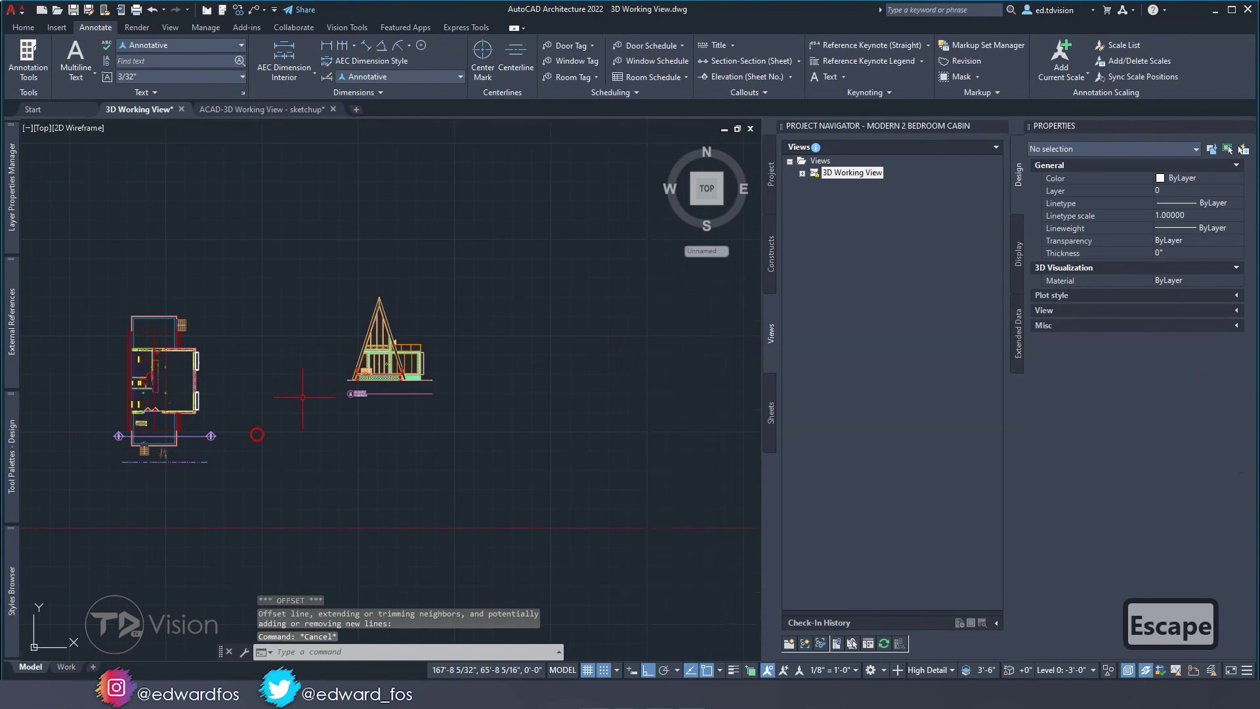
{"action": "scroll", "coordinate": [387, 356], "scroll_direction": "up", "scroll_amount": 1}
{"action": "left_click", "coordinate": [407, 341]}
{"action": "scroll", "coordinate": [407, 342], "scroll_direction": "up", "scroll_amount": 2}
{"action": "middle_click_drag", "start_coordinate": [407, 342], "coordinate": [397, 369]}
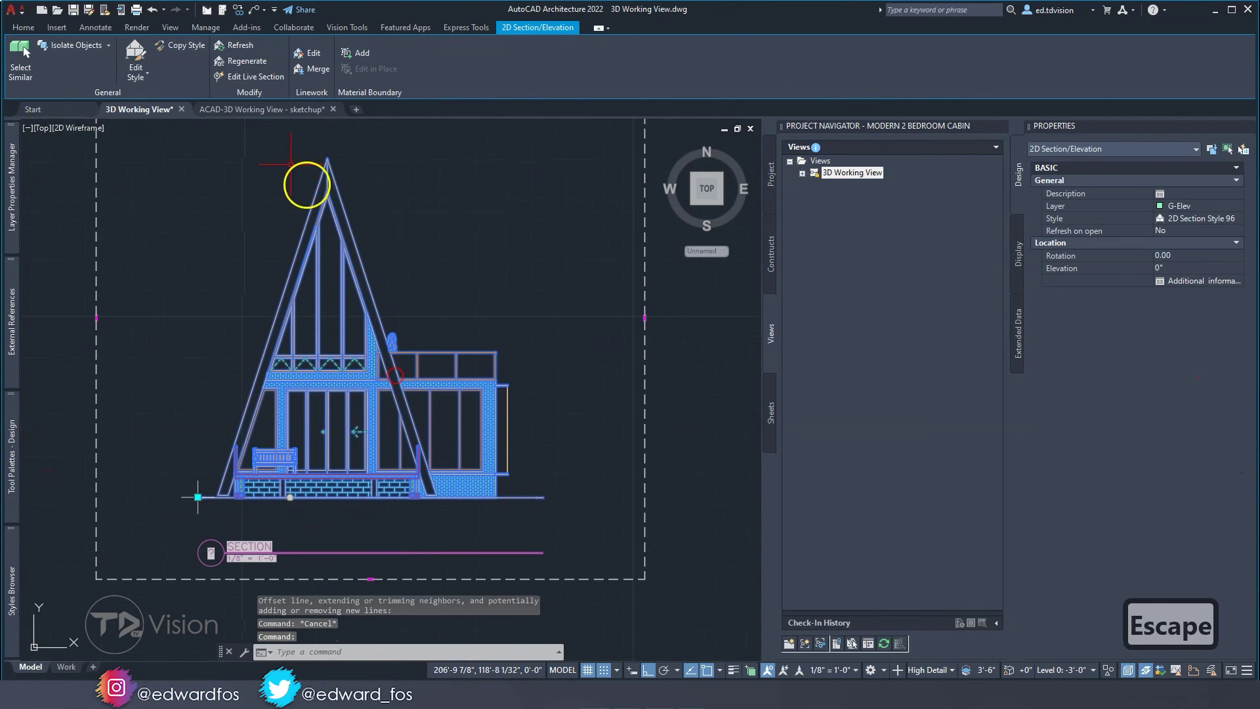
{"action": "left_click", "coordinate": [240, 45]}
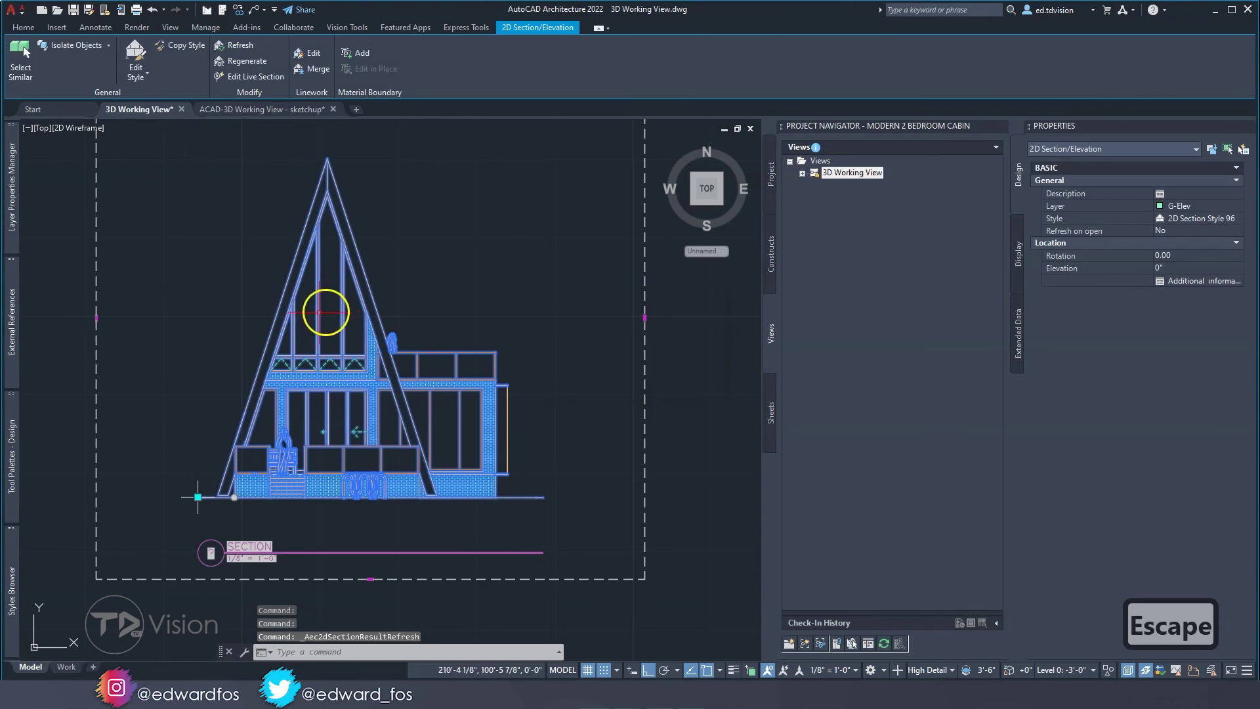
Step: Examine how the bicycles, bench and standing man at the front deck are drawn in the refreshed 2D section
{"action": "key", "text": "Escape"}
{"action": "scroll", "coordinate": [332, 459], "scroll_direction": "up", "scroll_amount": 8}
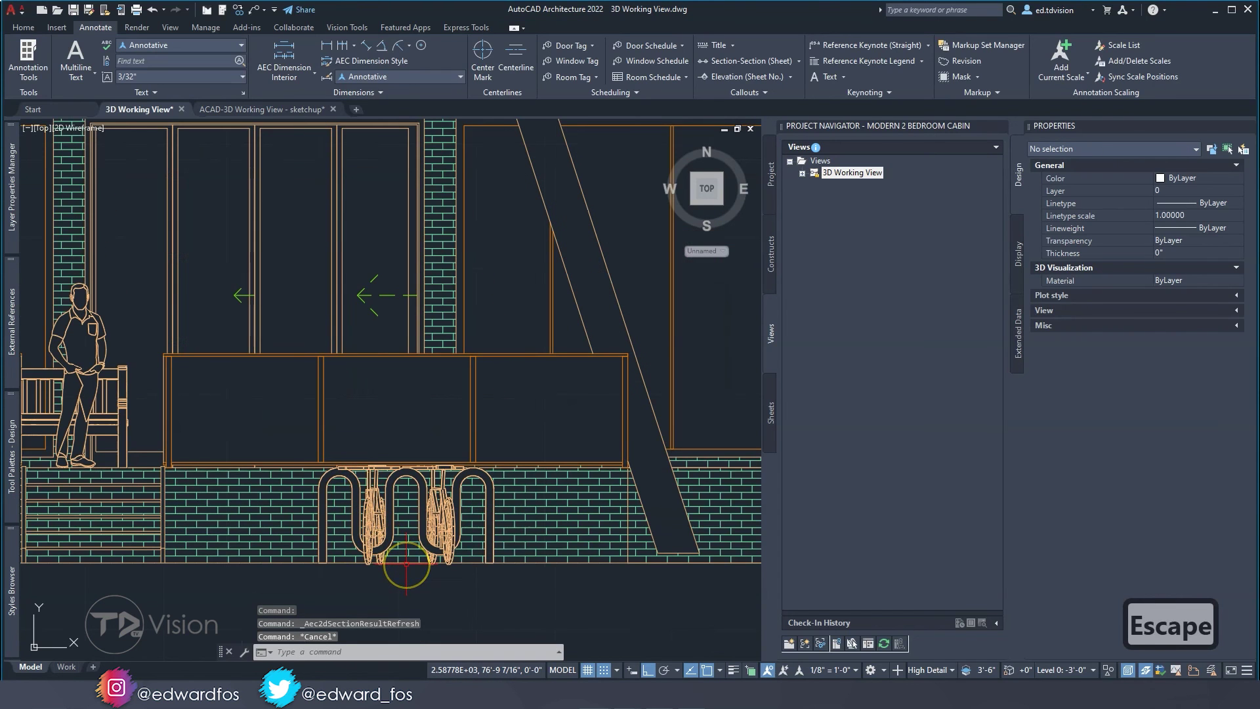
{"action": "scroll", "coordinate": [225, 386], "scroll_direction": "down", "scroll_amount": 1}
{"action": "middle_click_drag", "start_coordinate": [225, 386], "coordinate": [331, 394]}
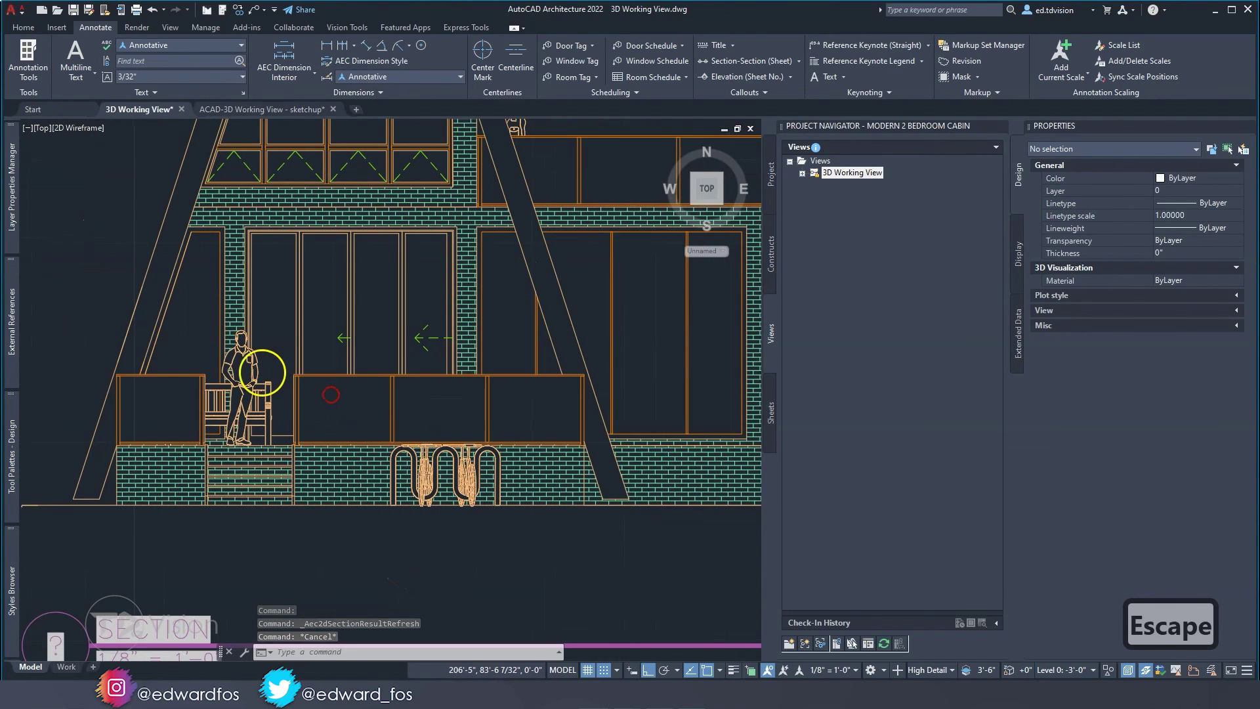
{"action": "scroll", "coordinate": [261, 372], "scroll_direction": "up", "scroll_amount": 3}
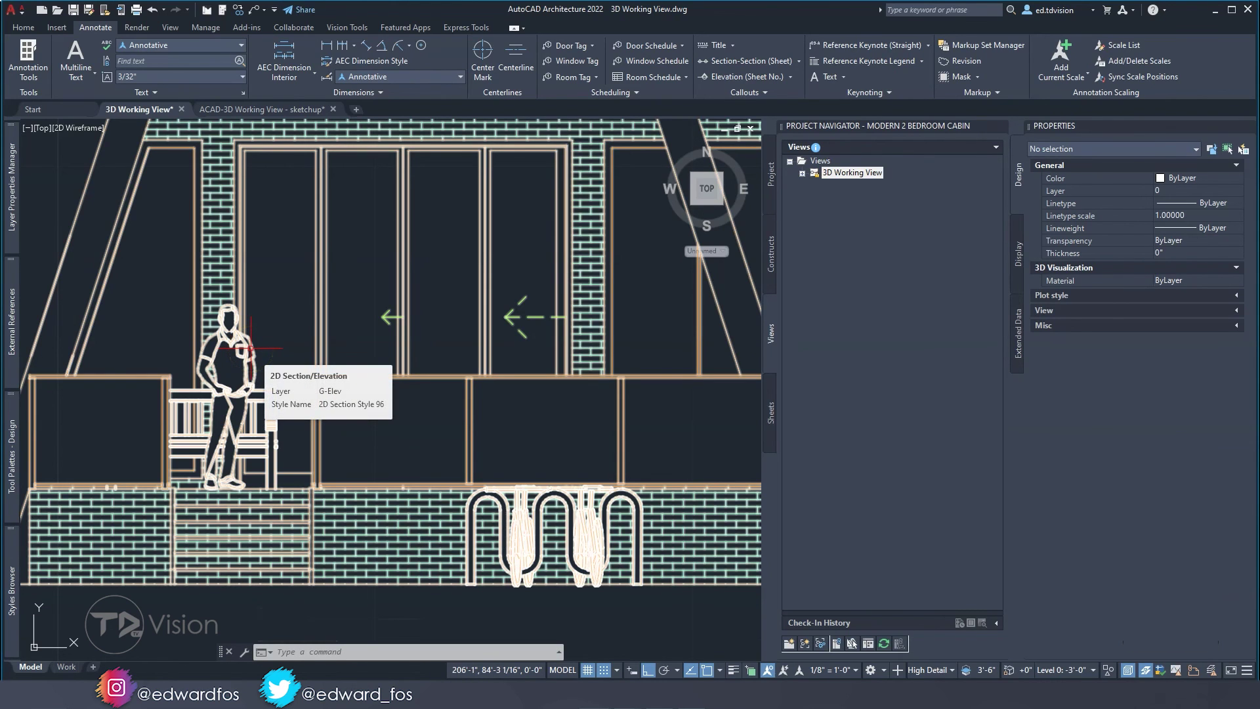
{"action": "key", "text": "Escape"}
{"action": "key", "text": "Escape"}
{"action": "key", "text": "Escape"}
Step: In the ACAD-3D Working View - sketchup drawing, check the block names of the standing man, the bench and the bike rack
{"action": "left_click", "coordinate": [275, 109]}
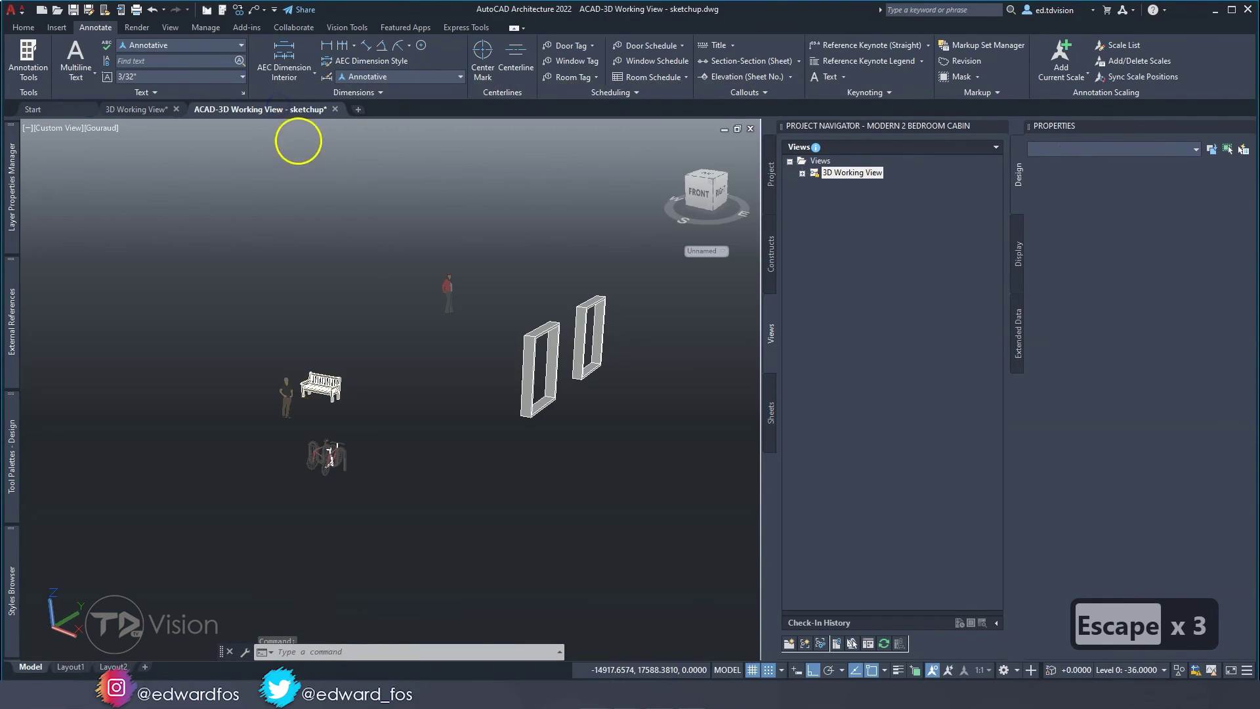
{"action": "scroll", "coordinate": [290, 400], "scroll_direction": "up", "scroll_amount": 5}
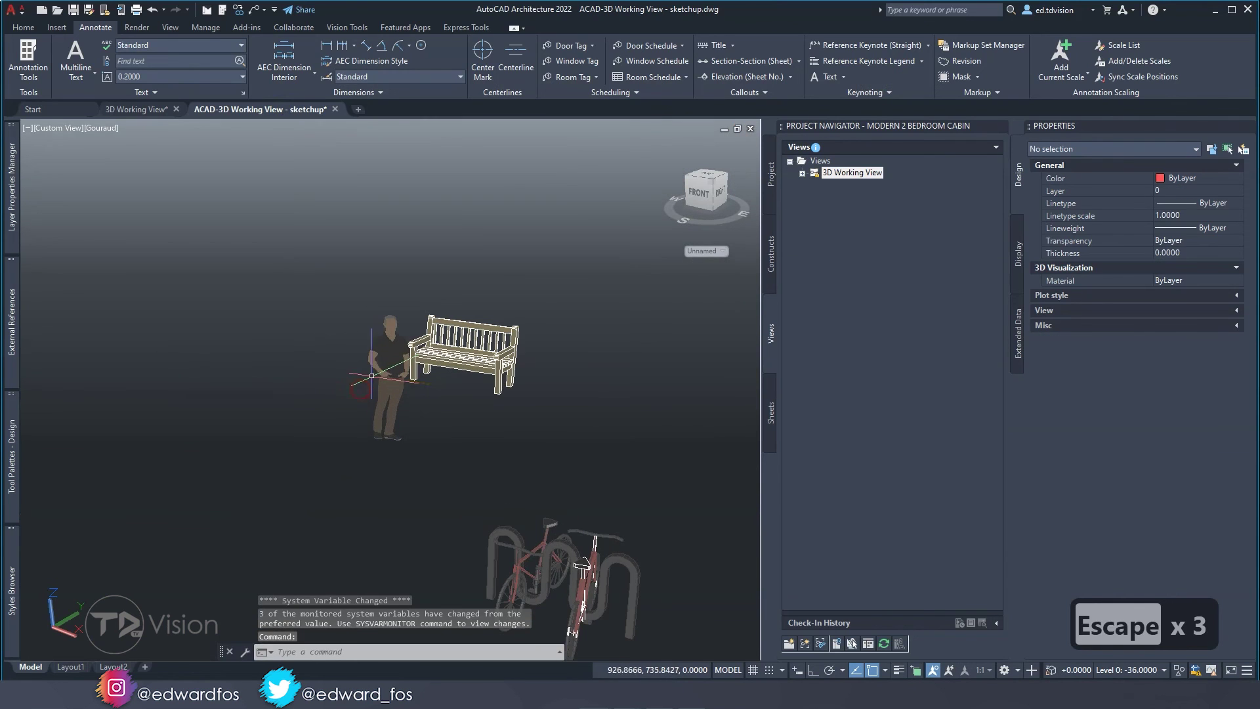
{"action": "left_click", "coordinate": [371, 376]}
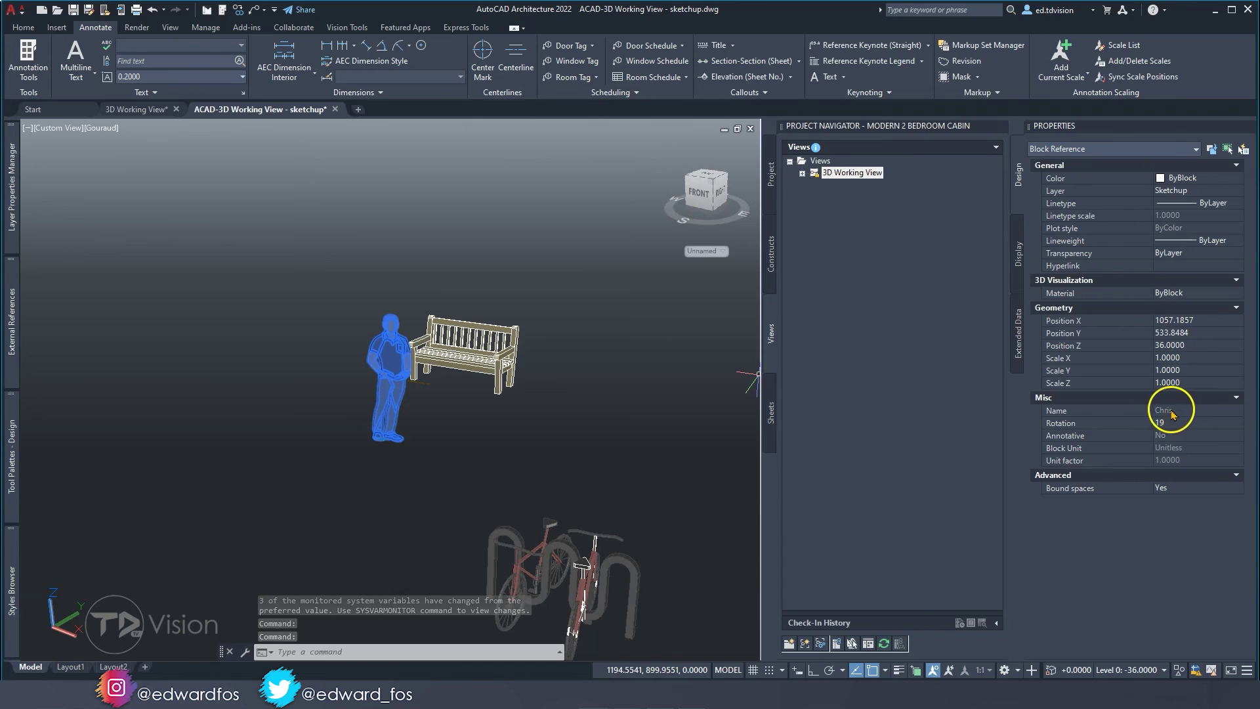
{"action": "left_click", "coordinate": [518, 371]}
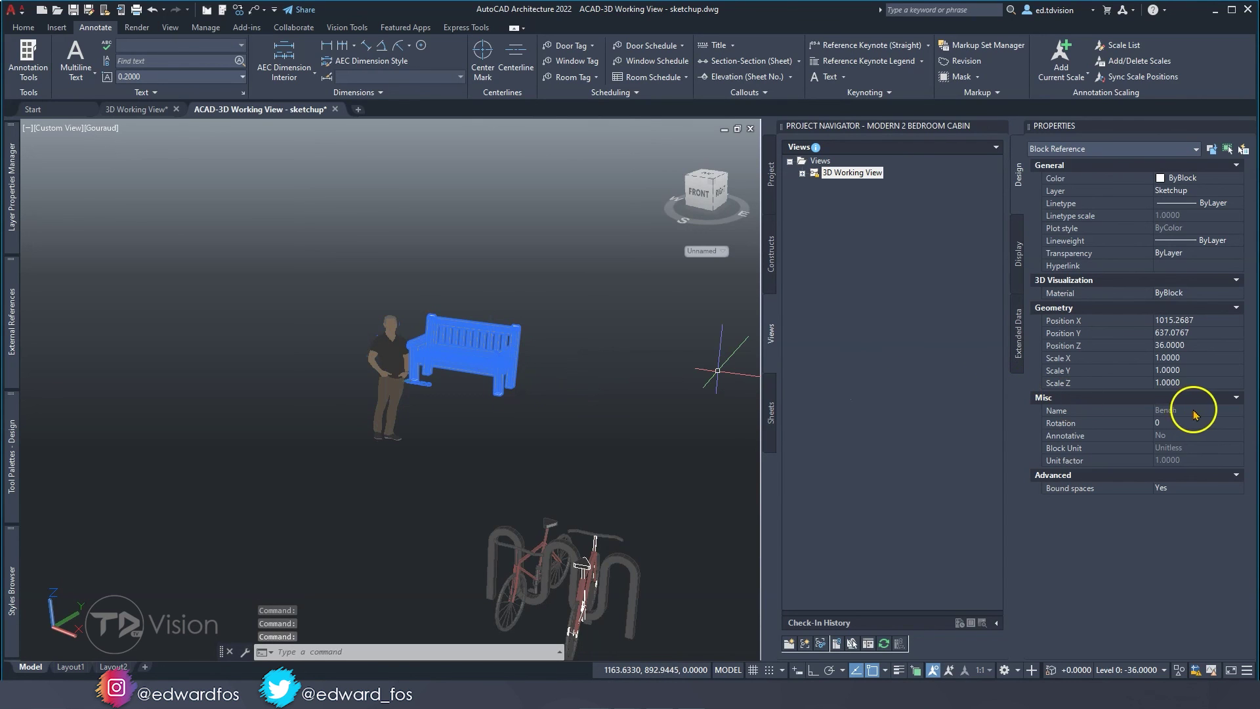
{"action": "left_click", "coordinate": [522, 564]}
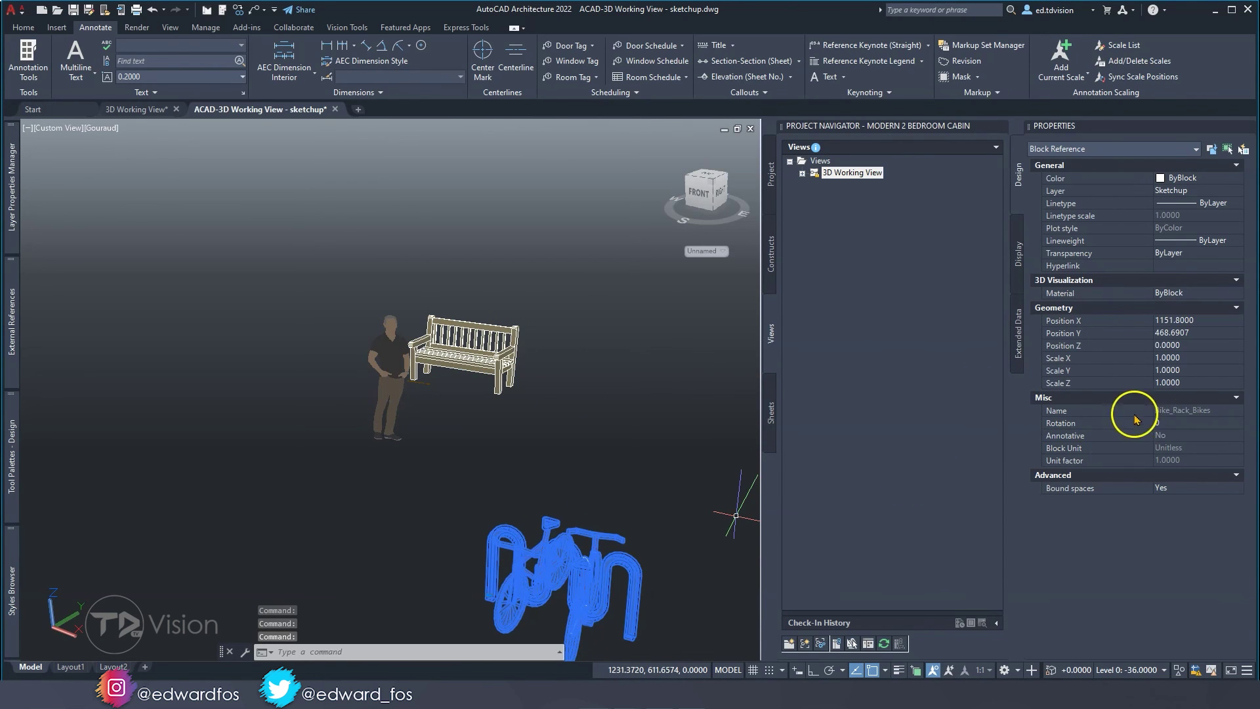
{"action": "key", "text": "Escape"}
{"action": "key", "text": "Escape"}
Step: Inspect the bench and the standing woman individually as block references in the SketchUp component drawing
{"action": "scroll", "coordinate": [524, 366], "scroll_direction": "down", "scroll_amount": 4}
{"action": "middle_click_drag", "start_coordinate": [523, 365], "coordinate": [354, 374]}
{"action": "scroll", "coordinate": [228, 390], "scroll_direction": "up", "scroll_amount": 1}
{"action": "left_click", "coordinate": [161, 384]}
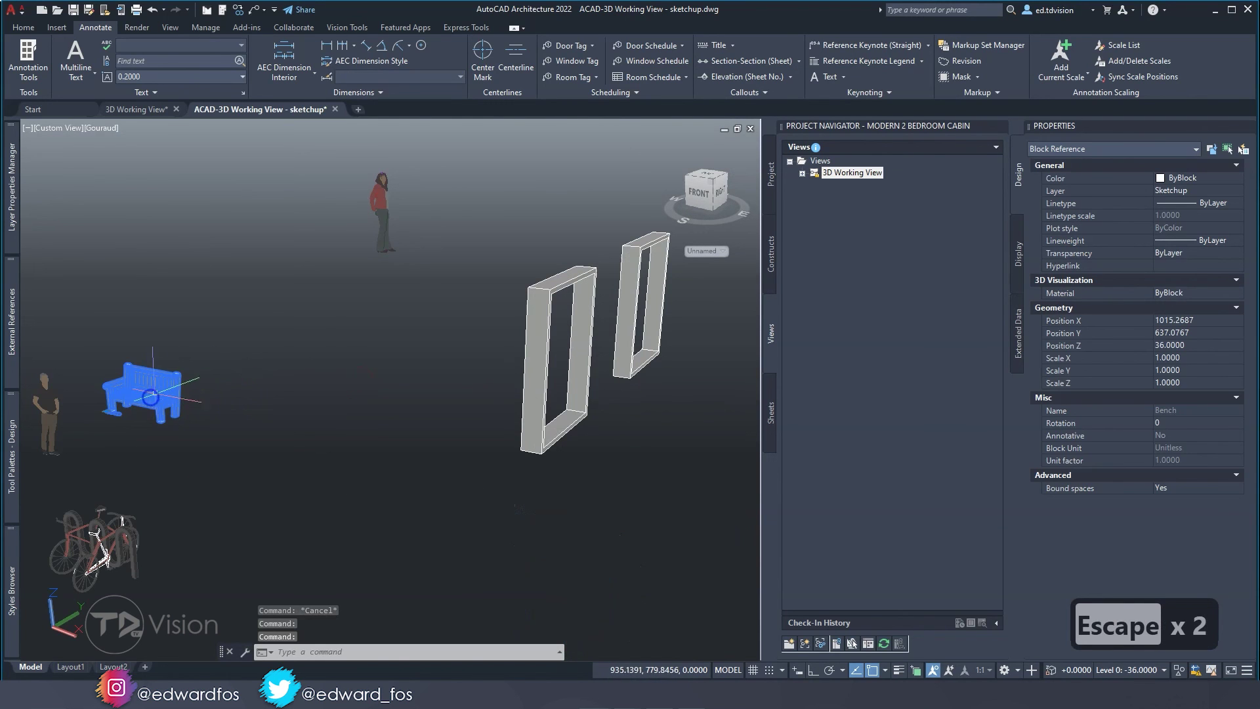
{"action": "key", "text": "Escape"}
{"action": "left_click", "coordinate": [382, 215]}
{"action": "key", "text": "Escape"}
{"action": "middle_click_drag", "start_coordinate": [174, 404], "coordinate": [343, 368]}
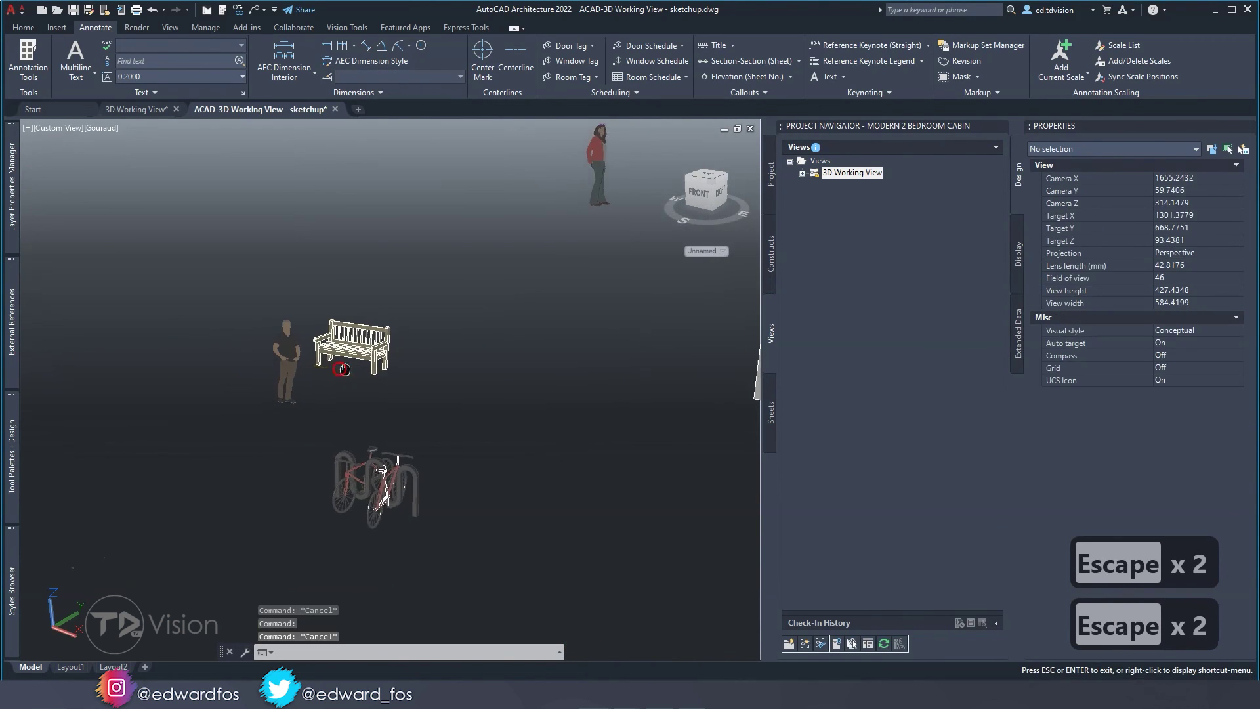
{"action": "left_click", "coordinate": [362, 336]}
{"action": "key", "text": "Escape"}
Step: Check the block names of the two rectangular frames in the SketchUp component drawing
{"action": "middle_click_drag", "start_coordinate": [659, 363], "coordinate": [312, 391]}
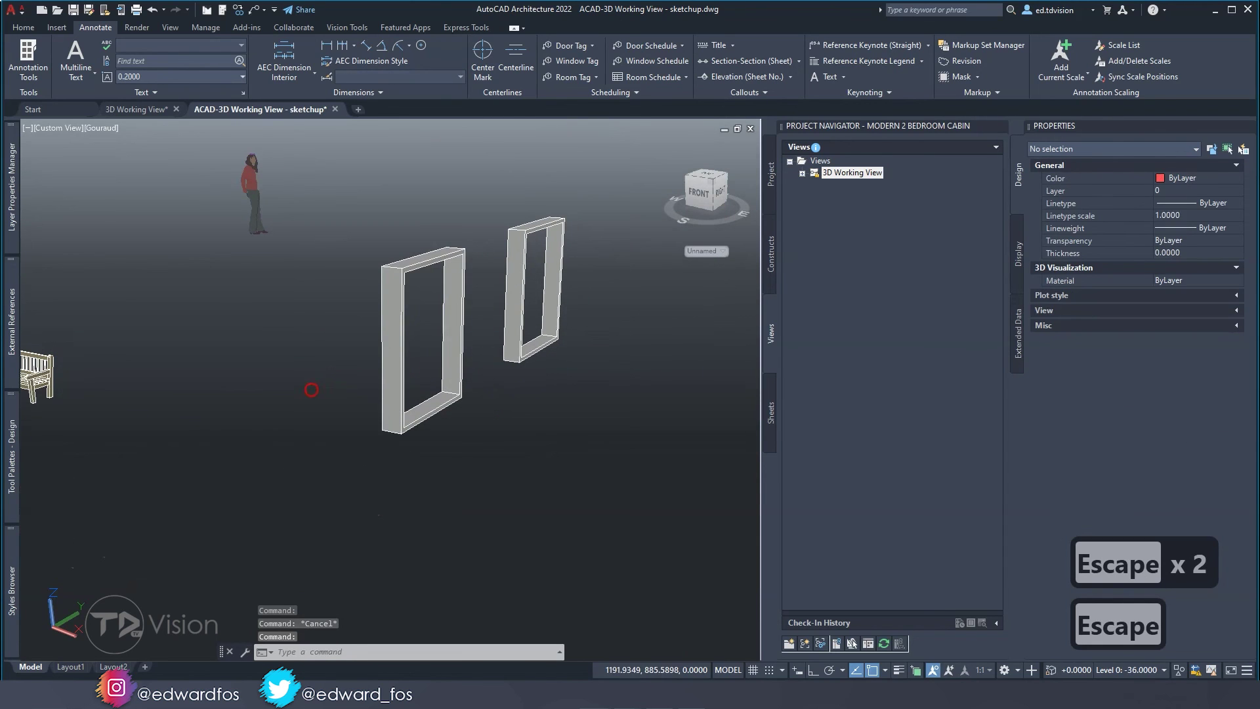
{"action": "left_click", "coordinate": [397, 302]}
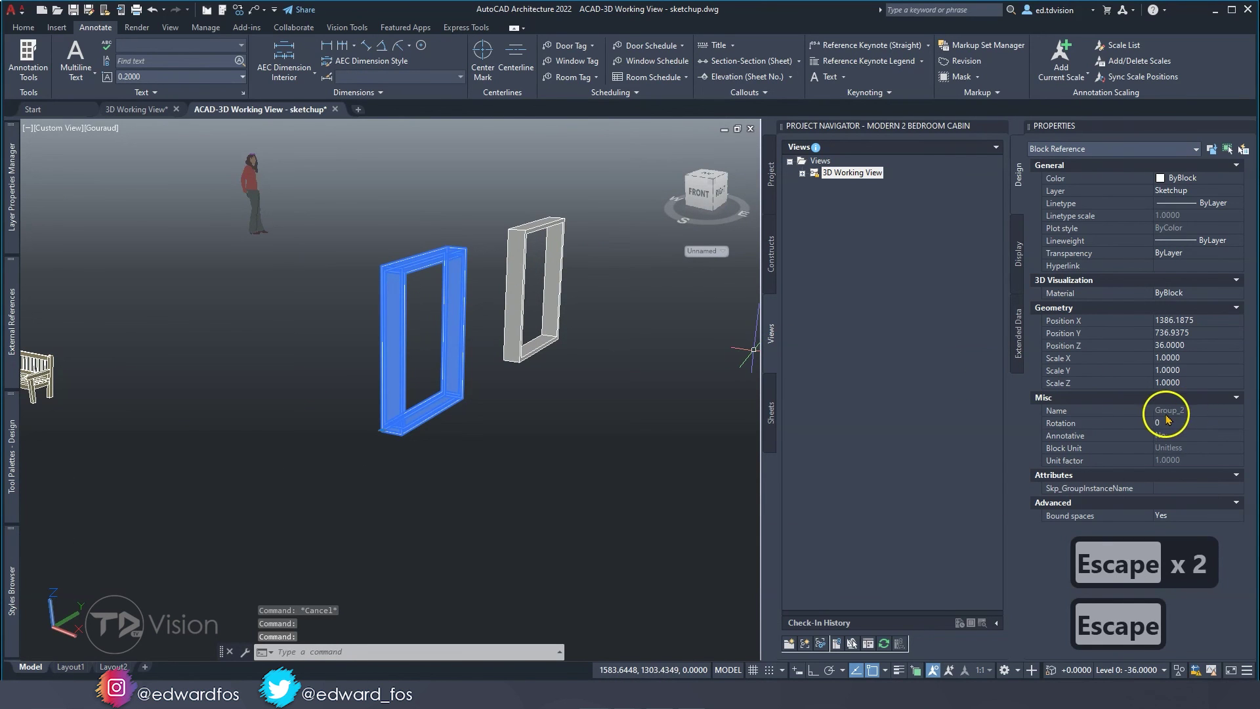
{"action": "key", "text": "Escape"}
{"action": "left_click", "coordinate": [513, 299]}
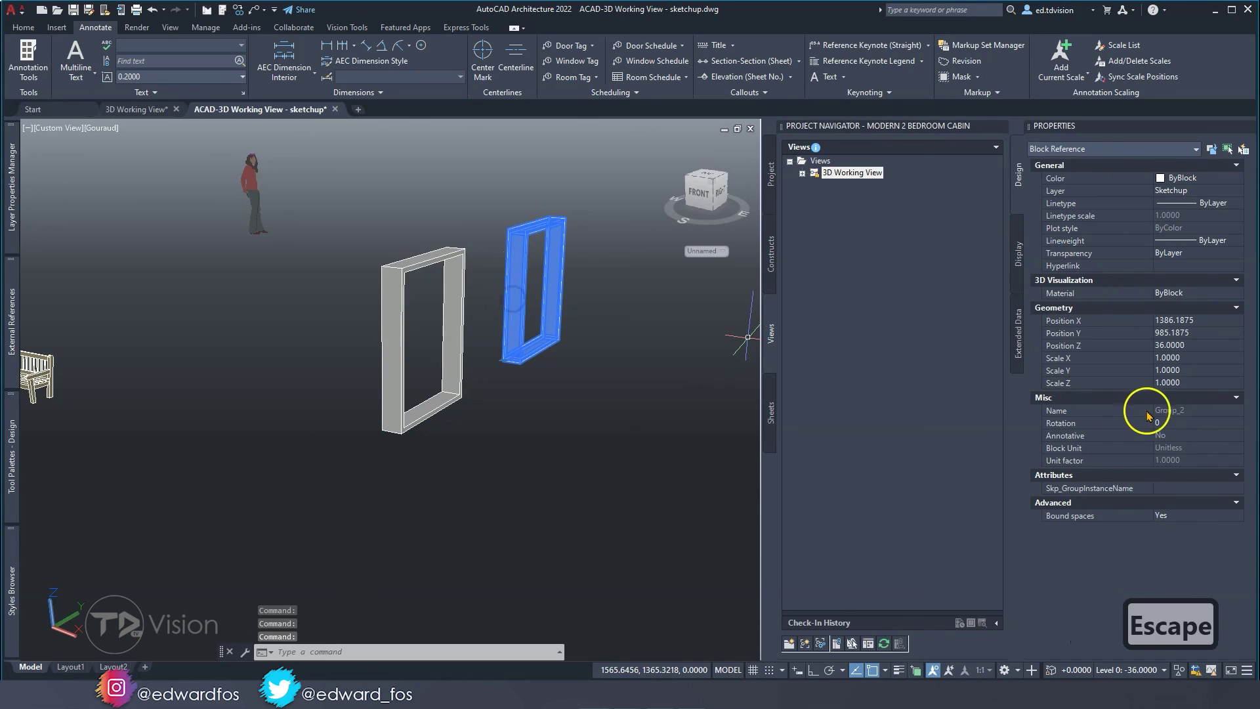
{"action": "key", "text": "Escape"}
{"action": "key", "text": "Escape"}
{"action": "left_click", "coordinate": [463, 317]}
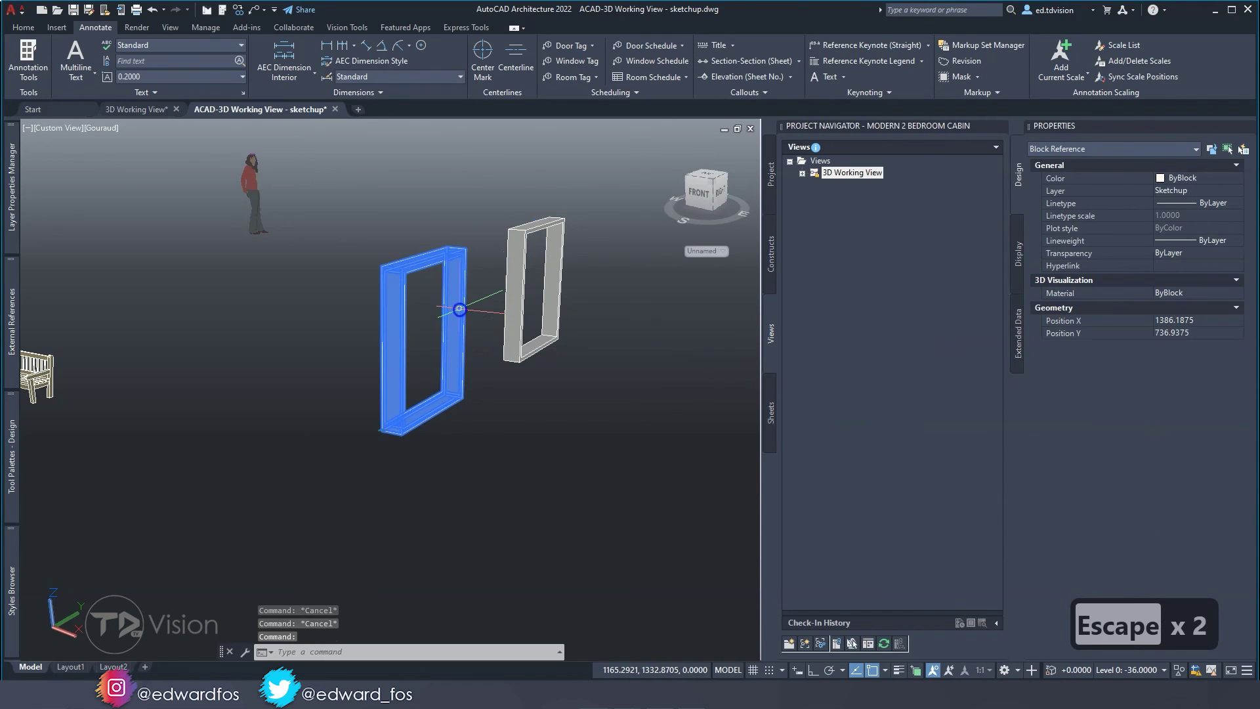
{"action": "scroll", "coordinate": [368, 315], "scroll_direction": "down", "scroll_amount": 2}
{"action": "key", "text": "Escape"}
Step: Return to the 3D Working View drawing and review the whole generated section beside the plan
{"action": "left_click", "coordinate": [129, 109]}
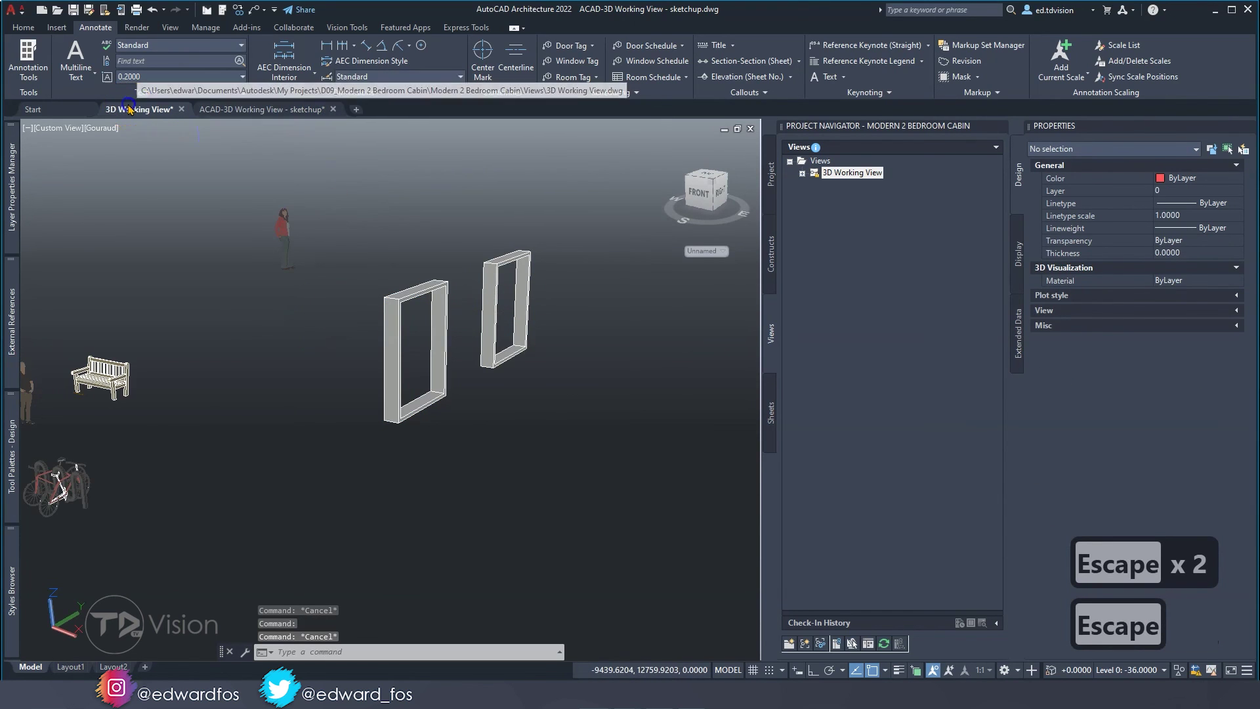
{"action": "scroll", "coordinate": [422, 310], "scroll_direction": "down", "scroll_amount": 3}
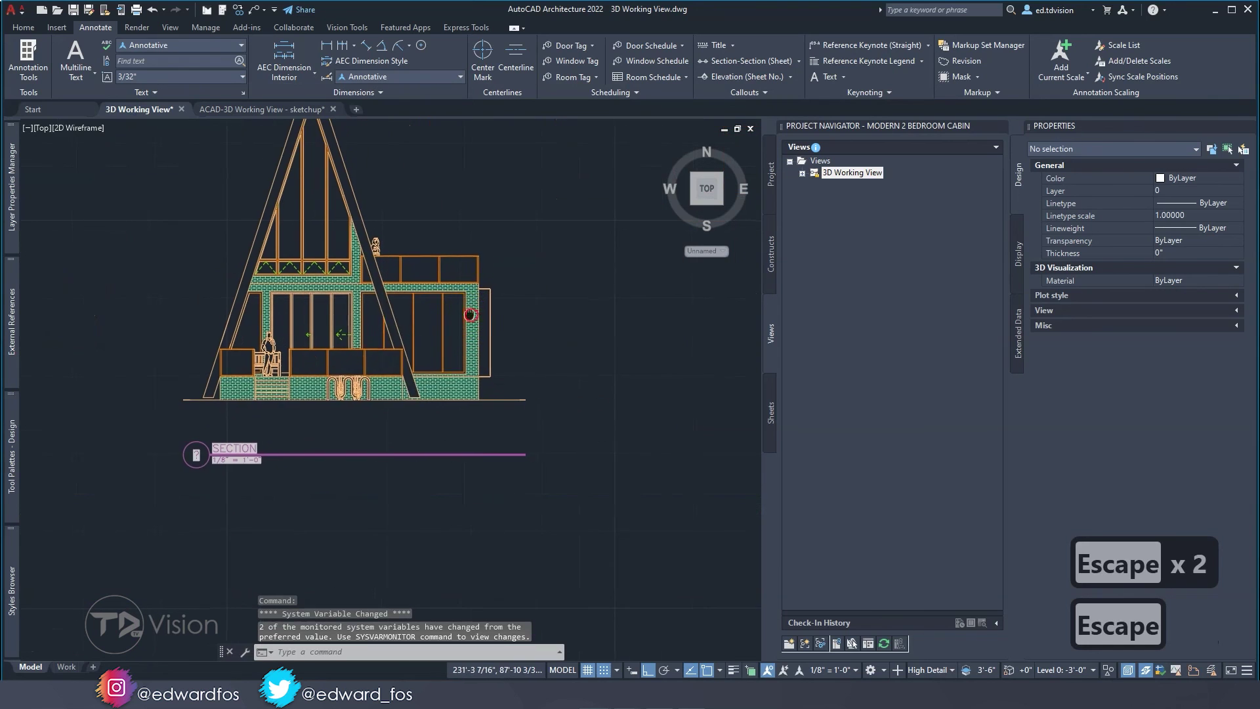
{"action": "scroll", "coordinate": [470, 315], "scroll_direction": "down", "scroll_amount": 5}
{"action": "middle_click_drag", "start_coordinate": [337, 315], "coordinate": [475, 306]}
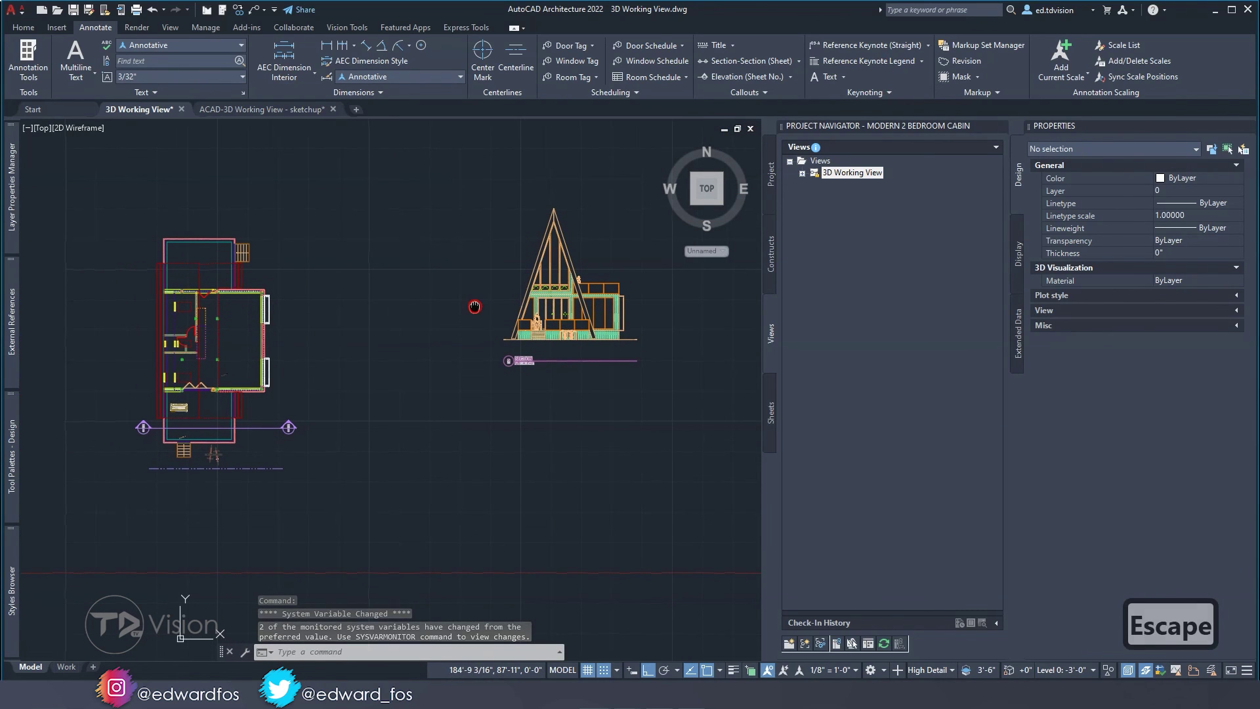
{"action": "scroll", "coordinate": [616, 289], "scroll_direction": "up", "scroll_amount": 4}
{"action": "mouse_move", "coordinate": [617, 290]}
{"action": "middle_mouse_down"}
{"action": "mouse_move", "coordinate": [546, 323]}
{"action": "mouse_move", "coordinate": [503, 410]}
{"action": "middle_mouse_up"}
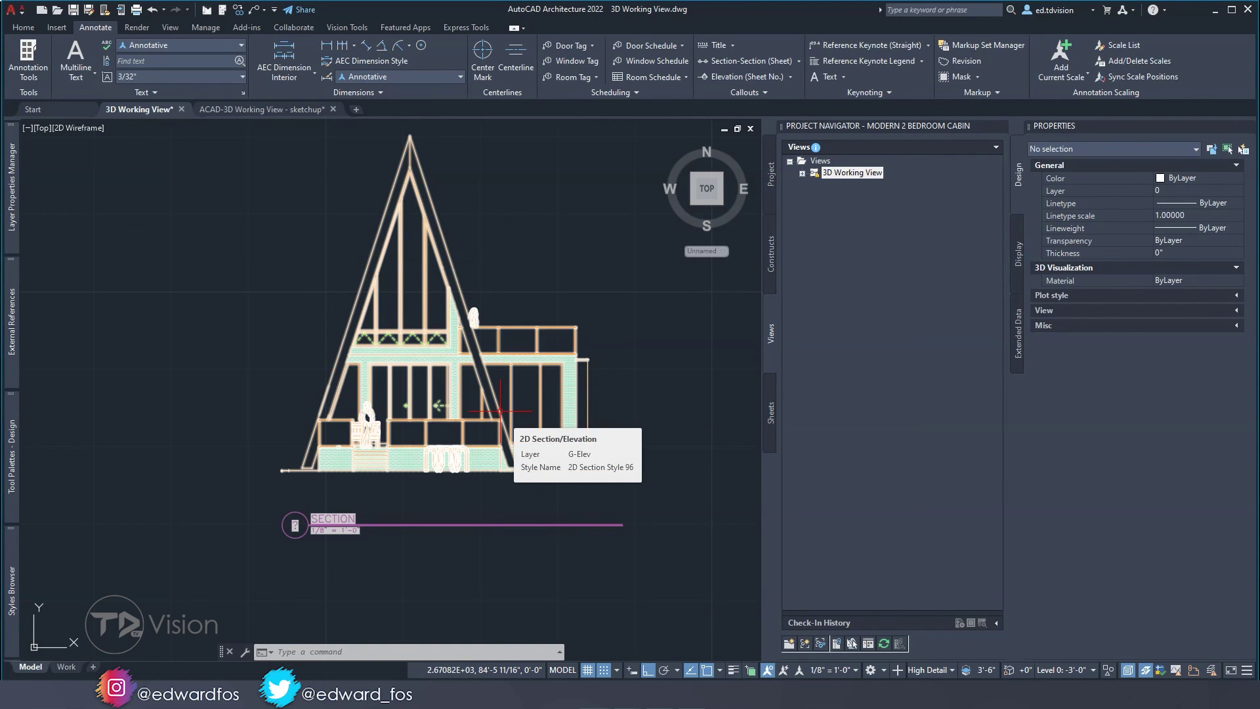
{"action": "middle_click_drag", "start_coordinate": [525, 409], "coordinate": [503, 451]}
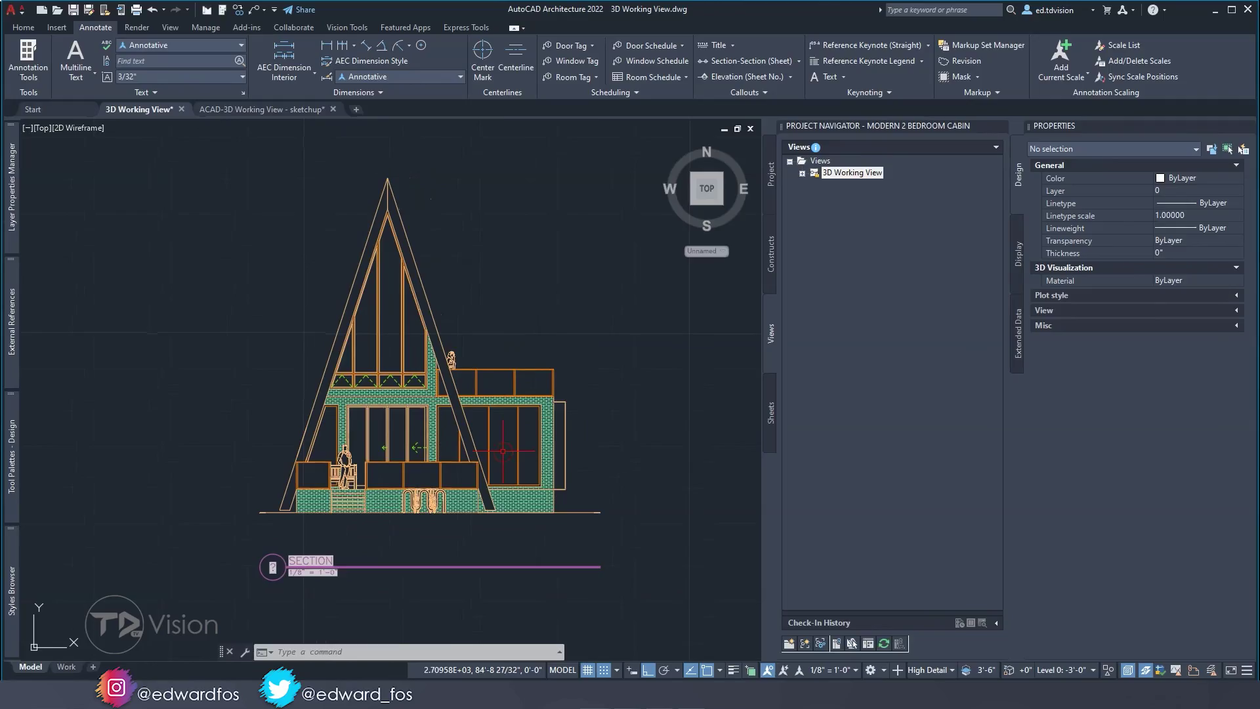